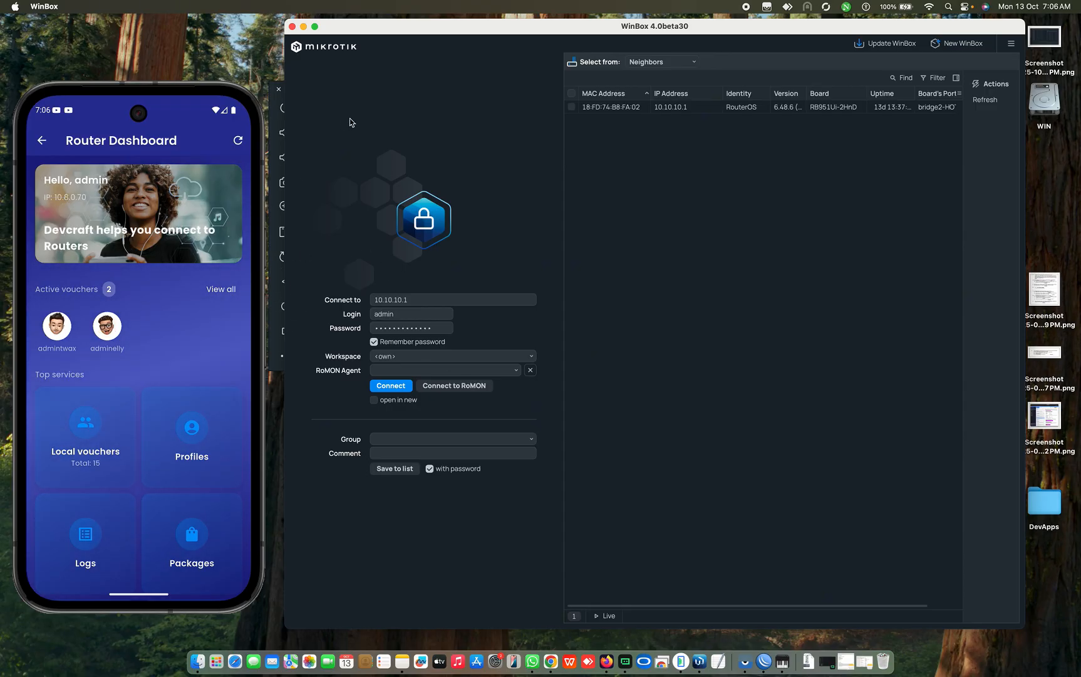
Step: Go to the emulator home screen and swipe Router Dashboard out of recent apps
click(195, 95)
drag(195, 95, 181, 88)
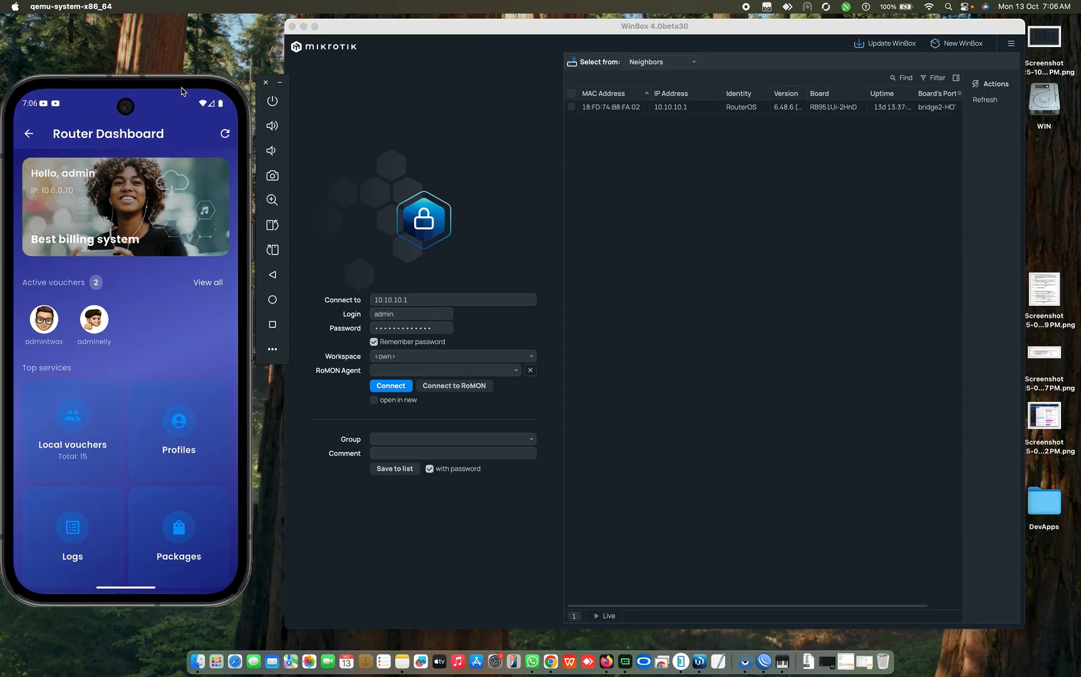
click(273, 302)
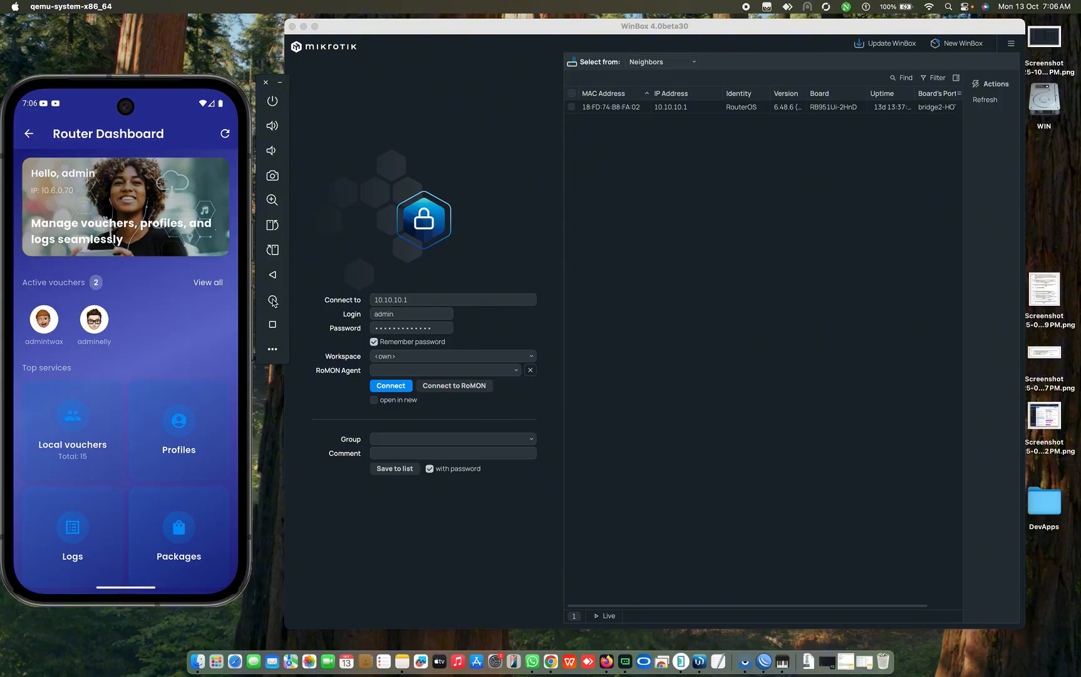
click(273, 326)
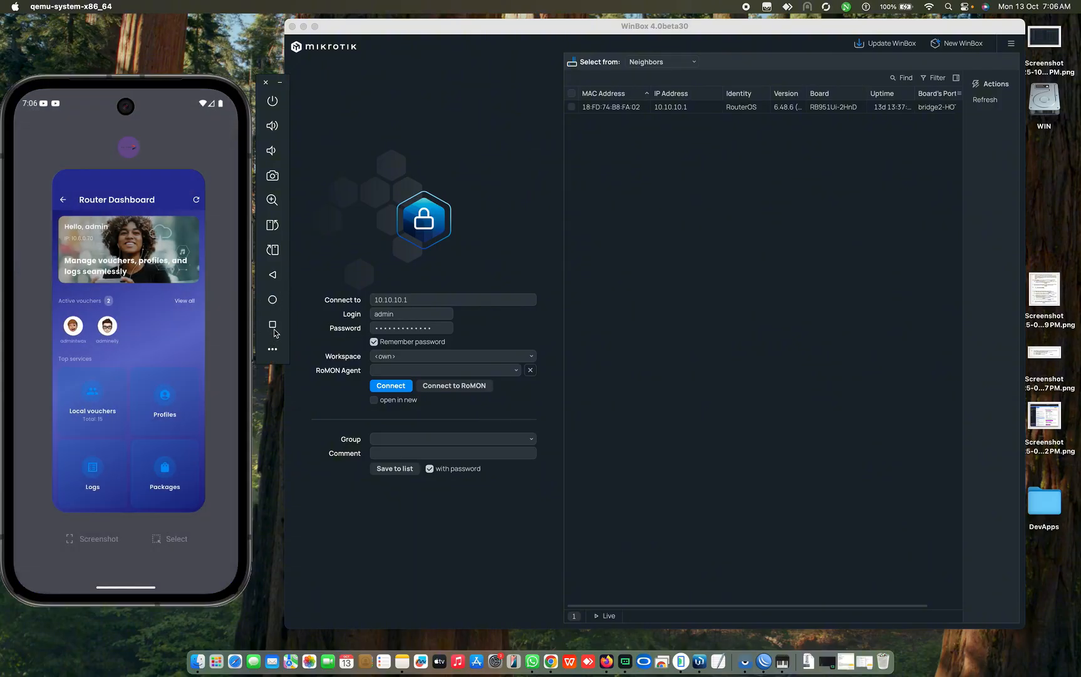
drag(150, 360, 176, 136)
drag(175, 363, 184, 238)
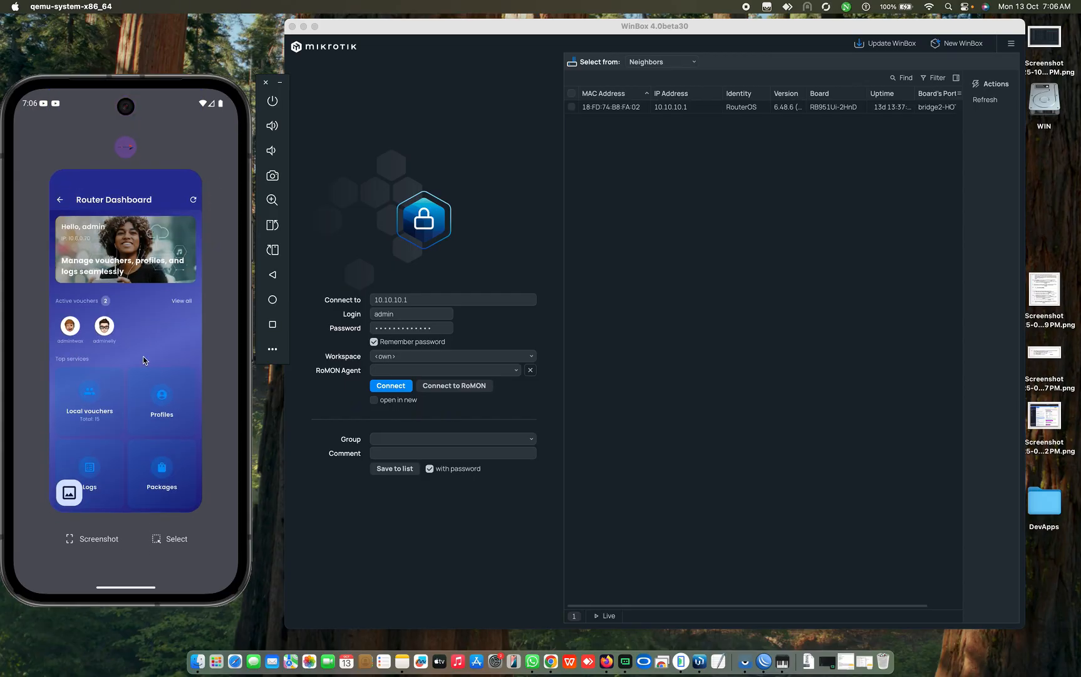
drag(143, 356, 165, 4)
drag(145, 476, 146, 362)
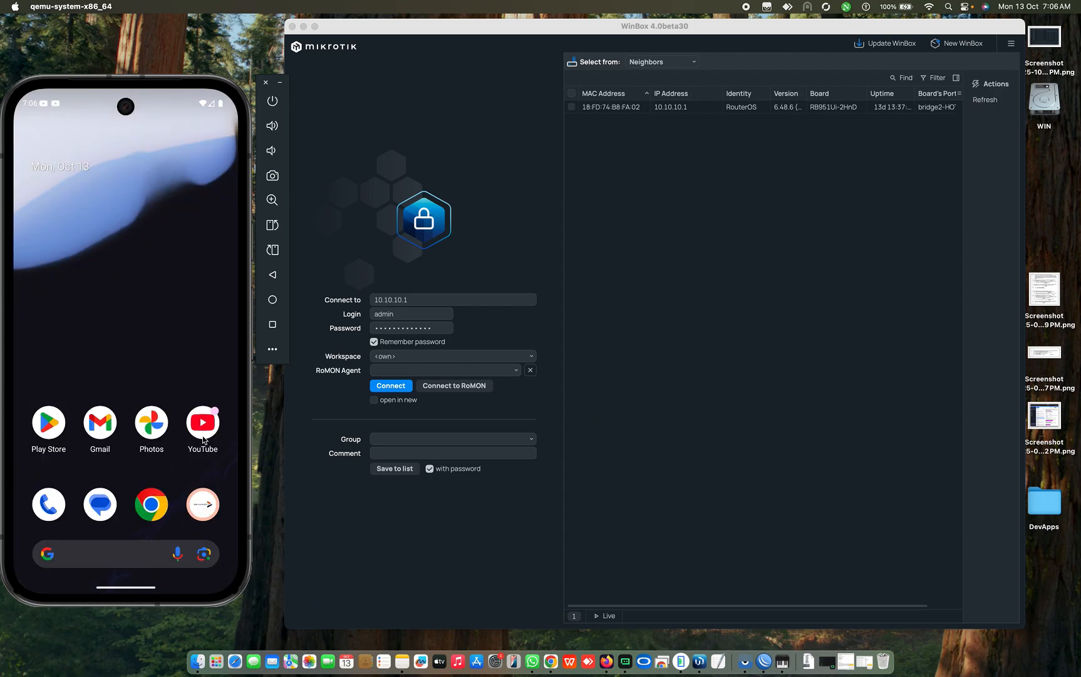
Step: Launch DevCraft and scroll its Home tab down to the Mikrotik tools like Online Connection
click(210, 511)
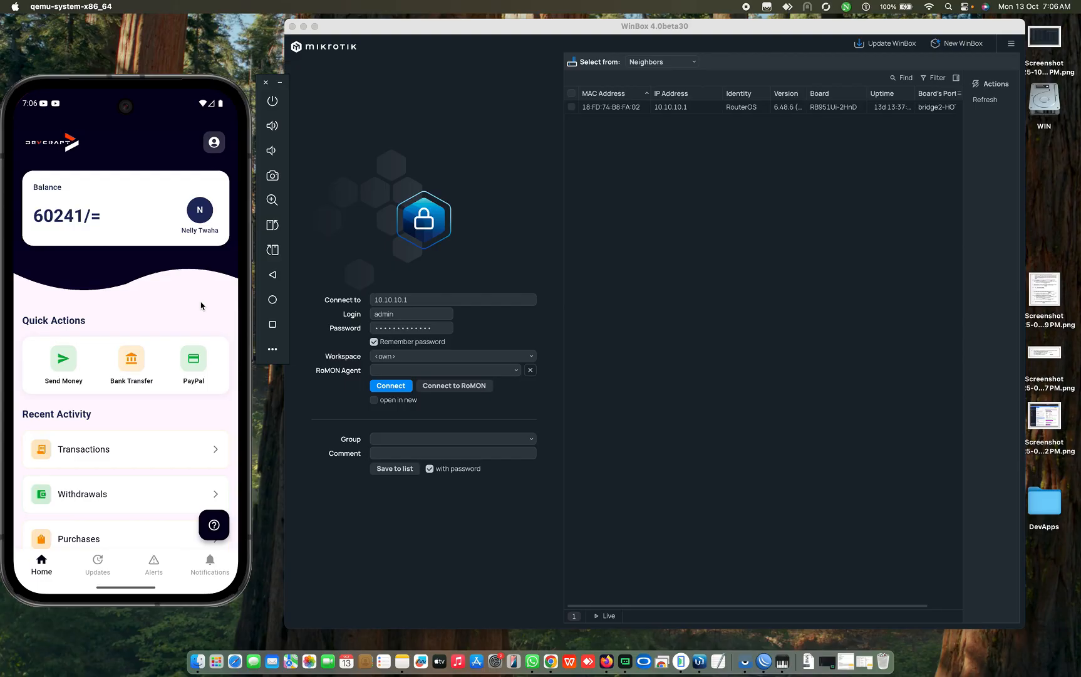
scroll(154, 420, down, 10)
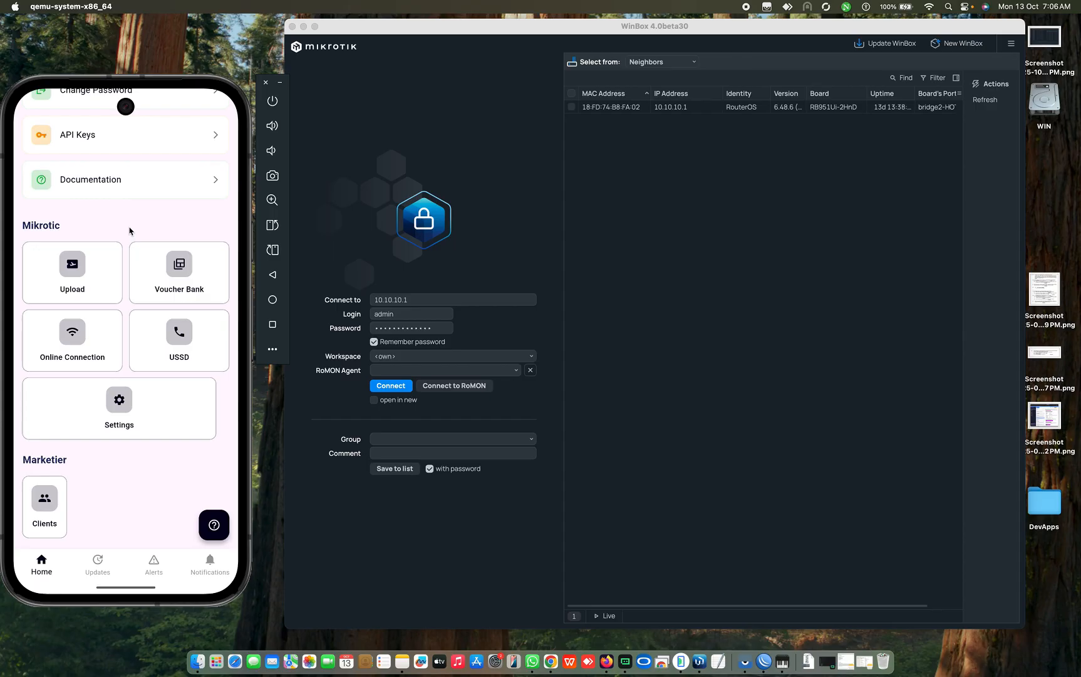
drag(130, 230, 125, 299)
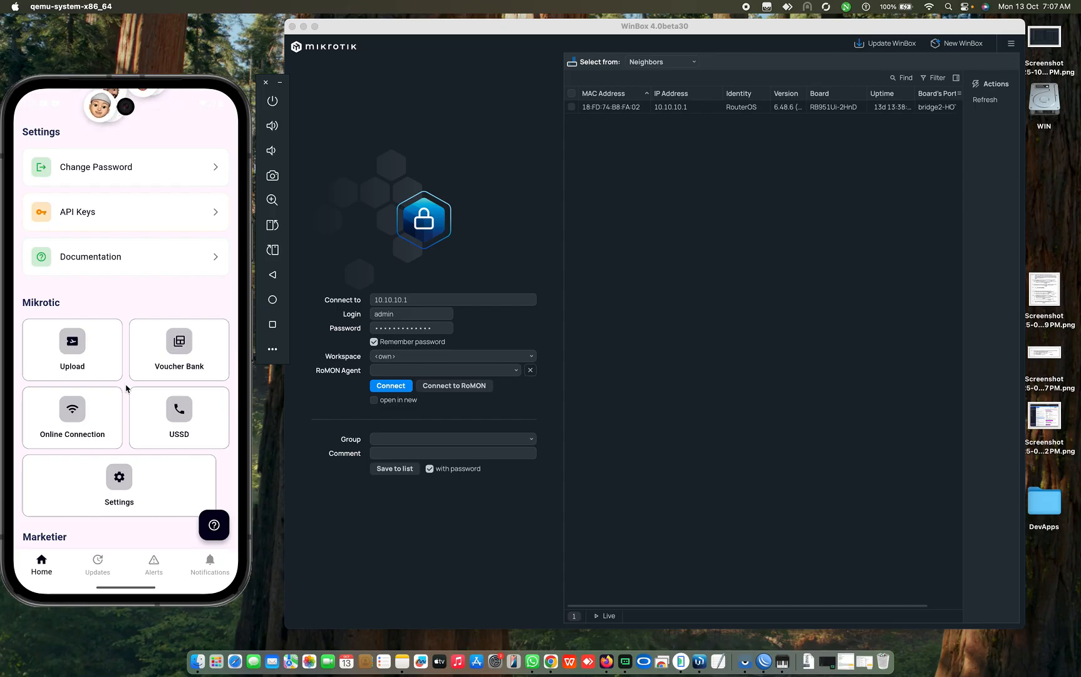
Step: Open Online Connection and browse the saved routers such as atitude1, bugiri and bwaise3
click(97, 418)
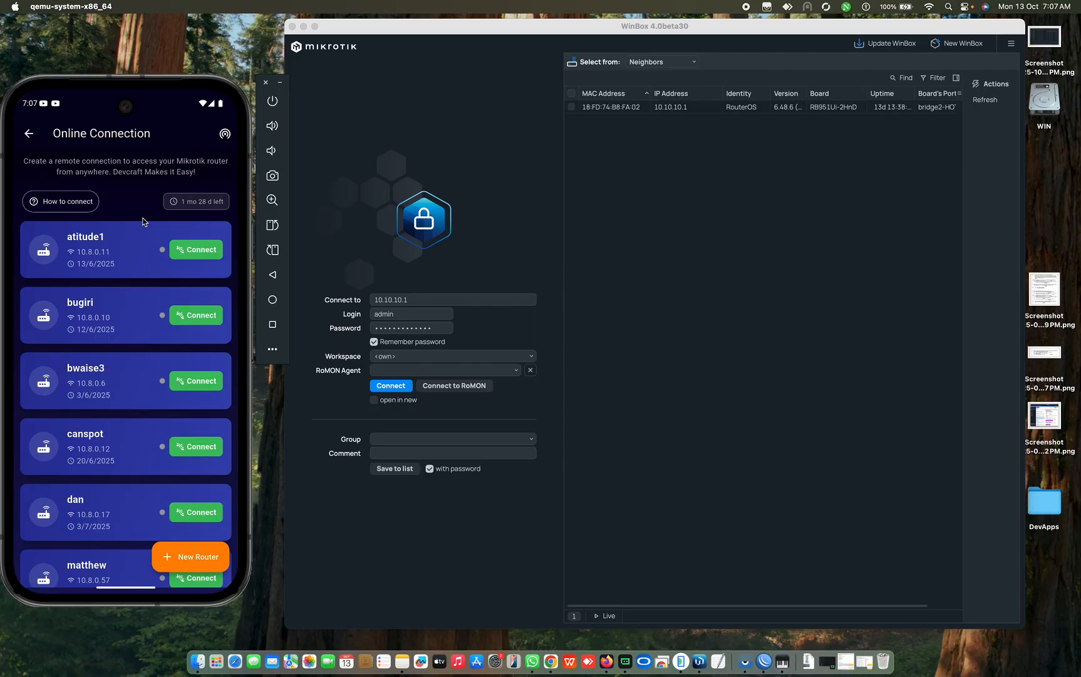
scroll(145, 297, down, 15)
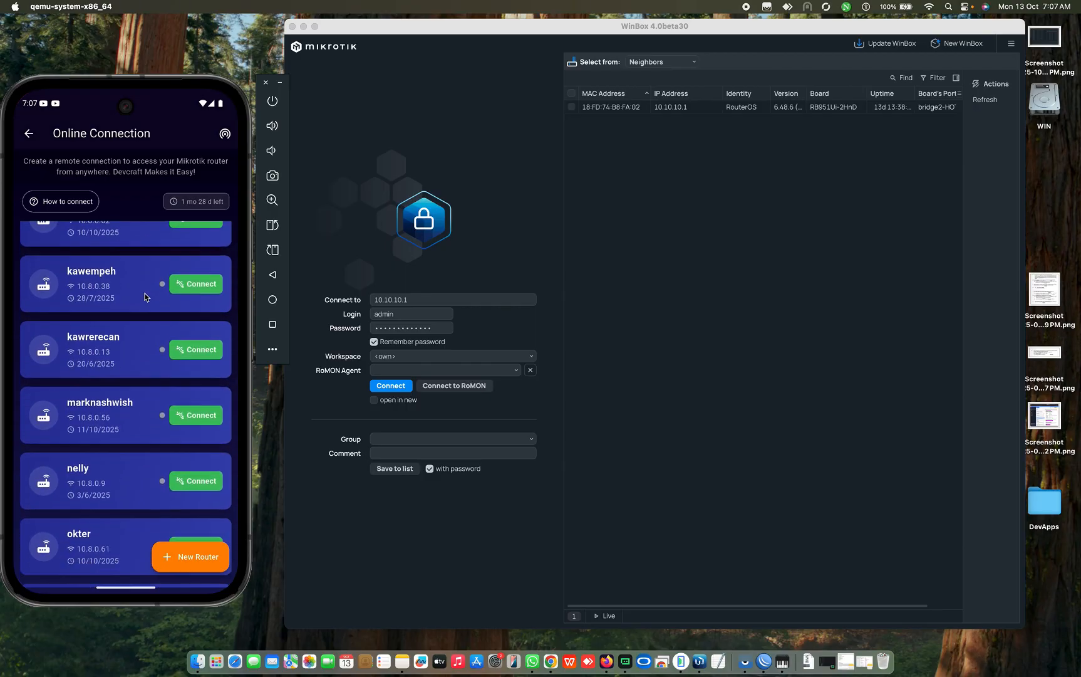
scroll(145, 297, up, 15)
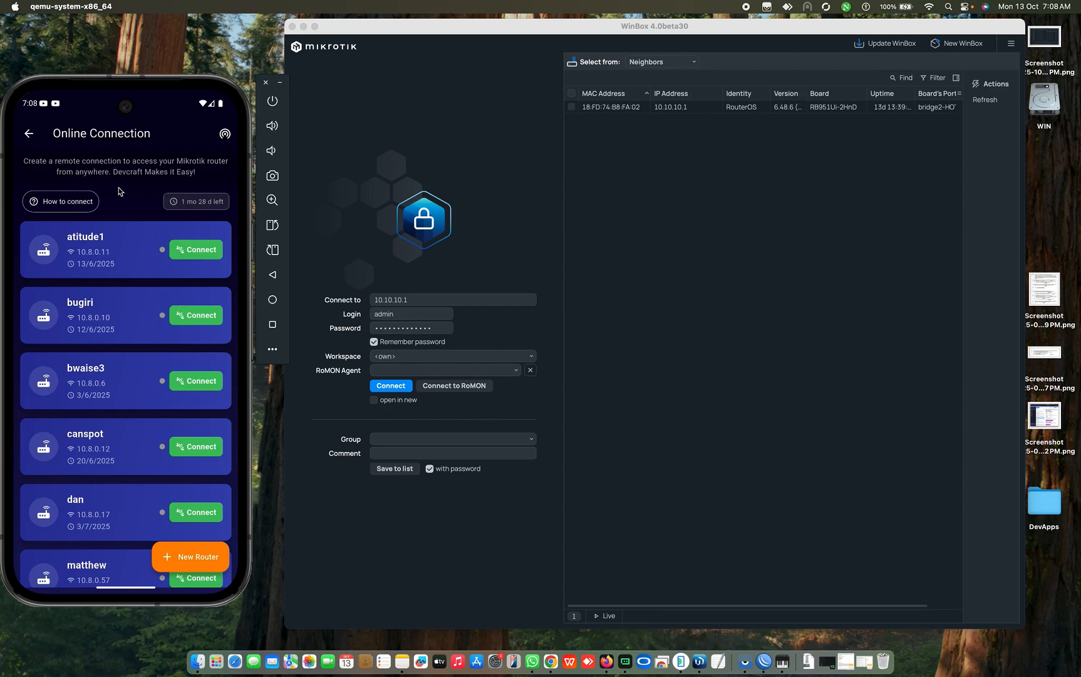
Step: Run the router scan and review which of the 27 routers, e.g. 10.8.0.6 and 10.8.0.62, respond
click(225, 133)
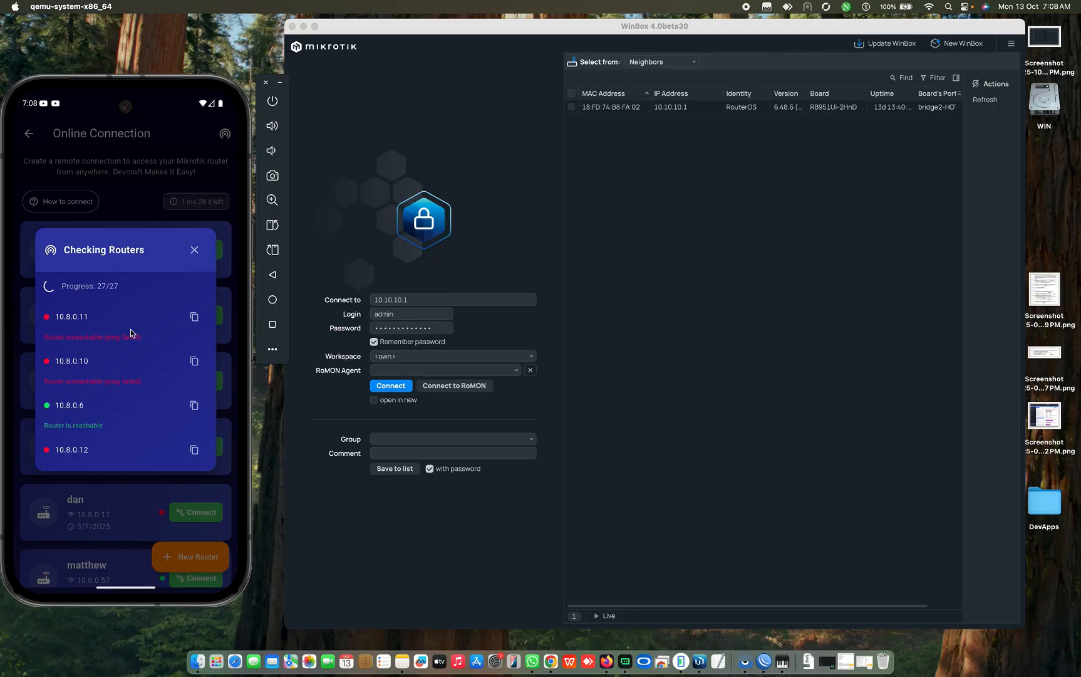
scroll(94, 388, down, 3)
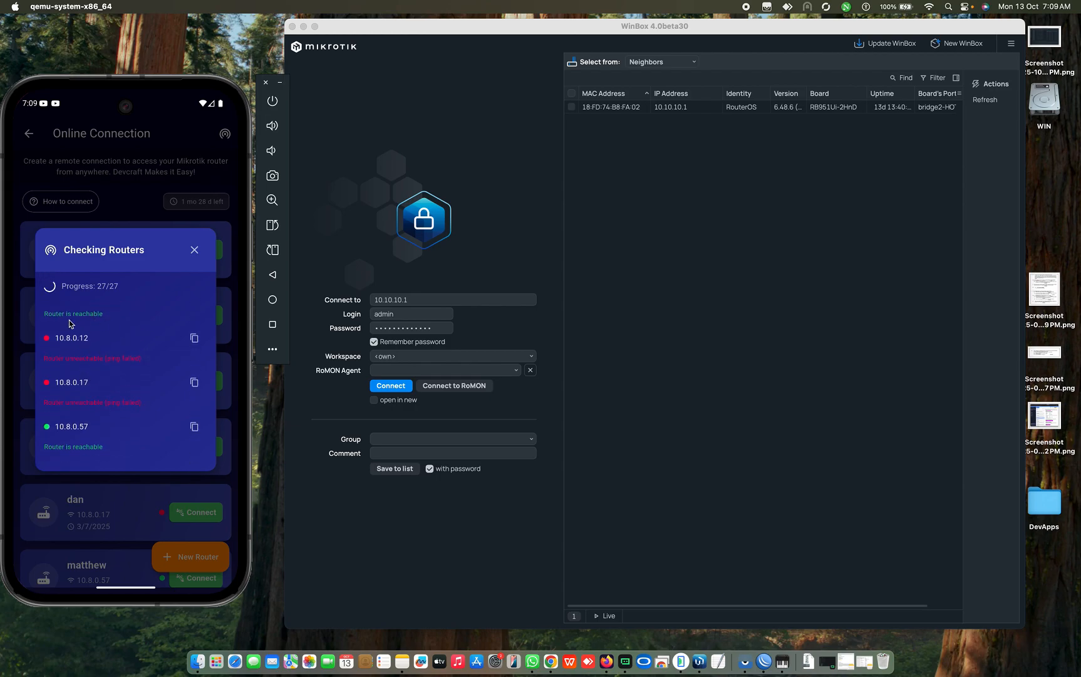
scroll(72, 320, up, 3)
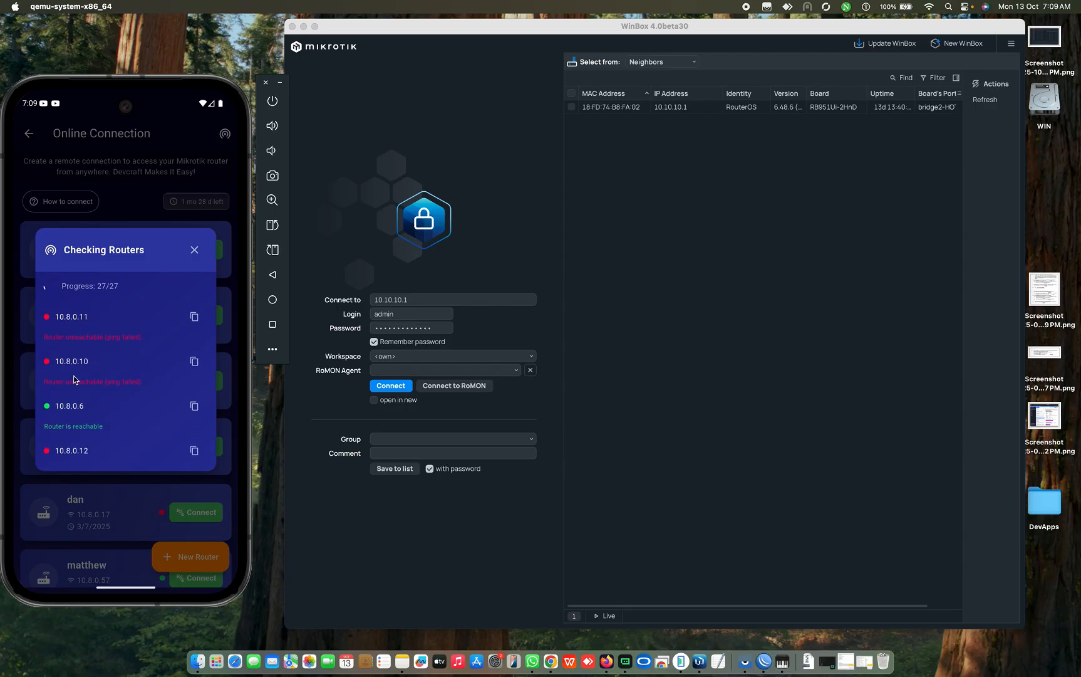
scroll(79, 383, down, 5)
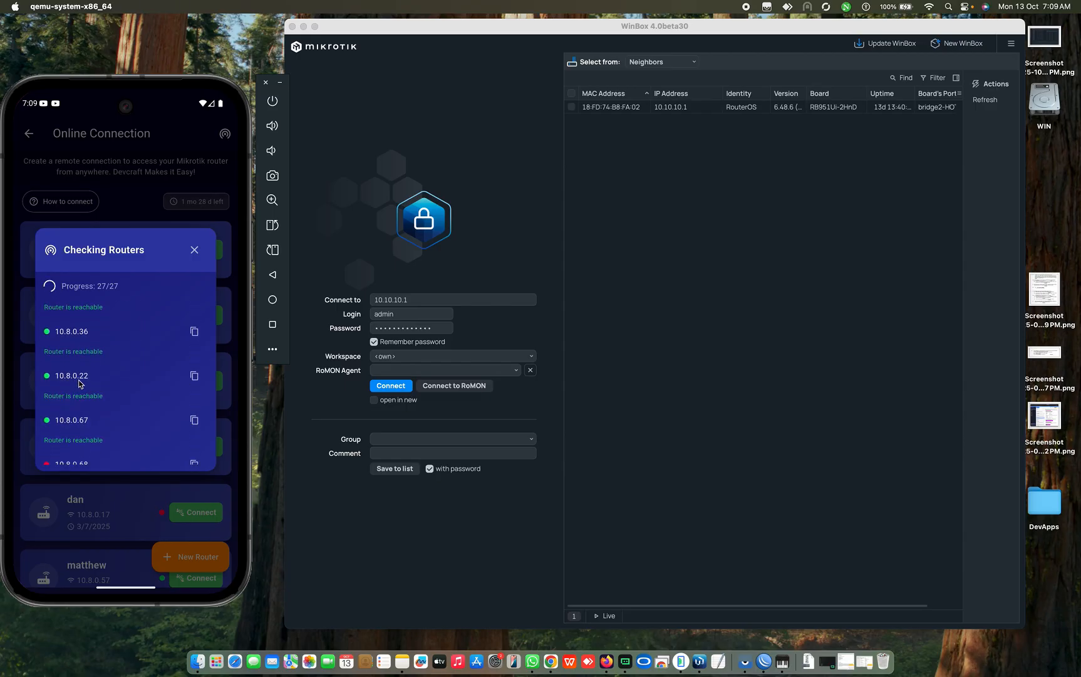
scroll(121, 413, down, 5)
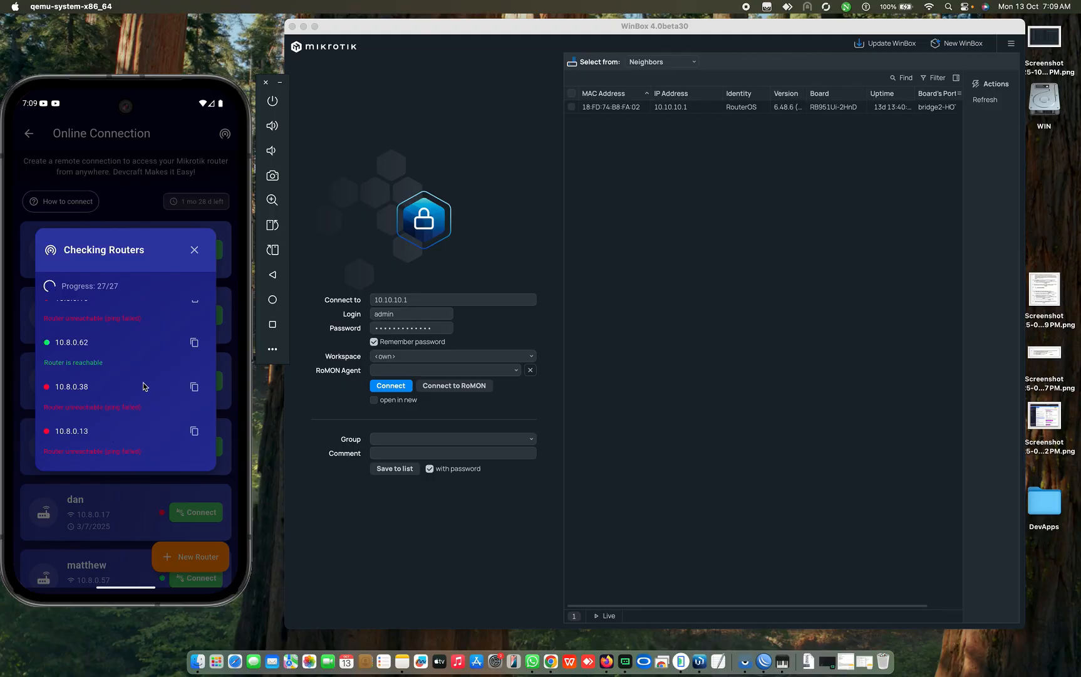
Step: Close the Checking Routers results and review reachable routers like esther and henry versus unreachable him
click(195, 250)
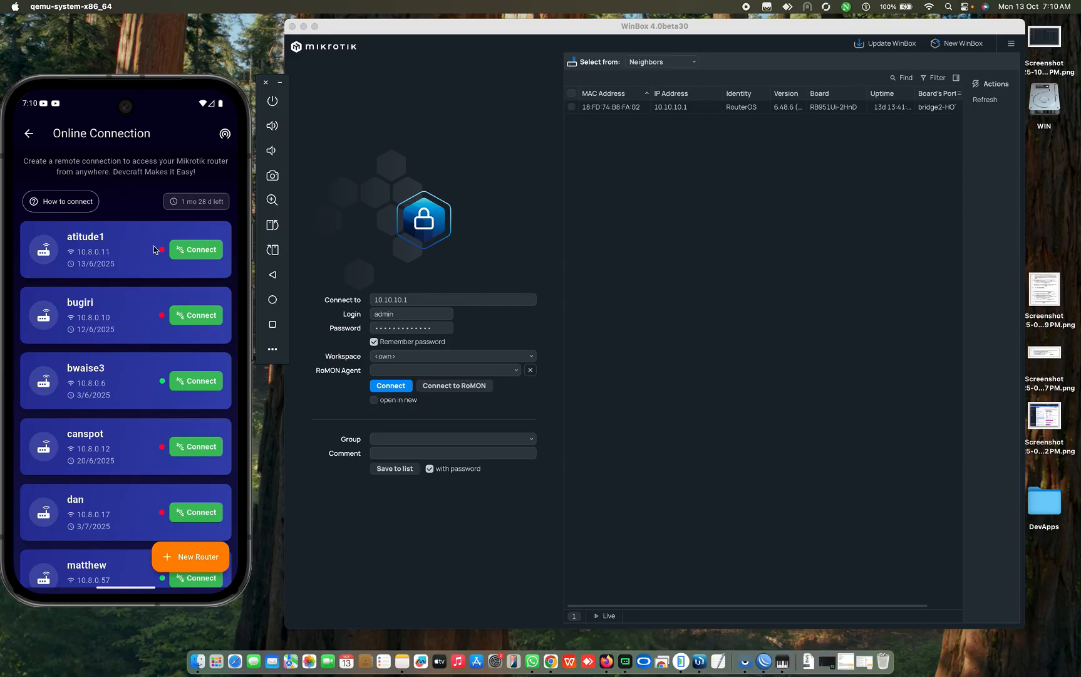
scroll(137, 392, down, 5)
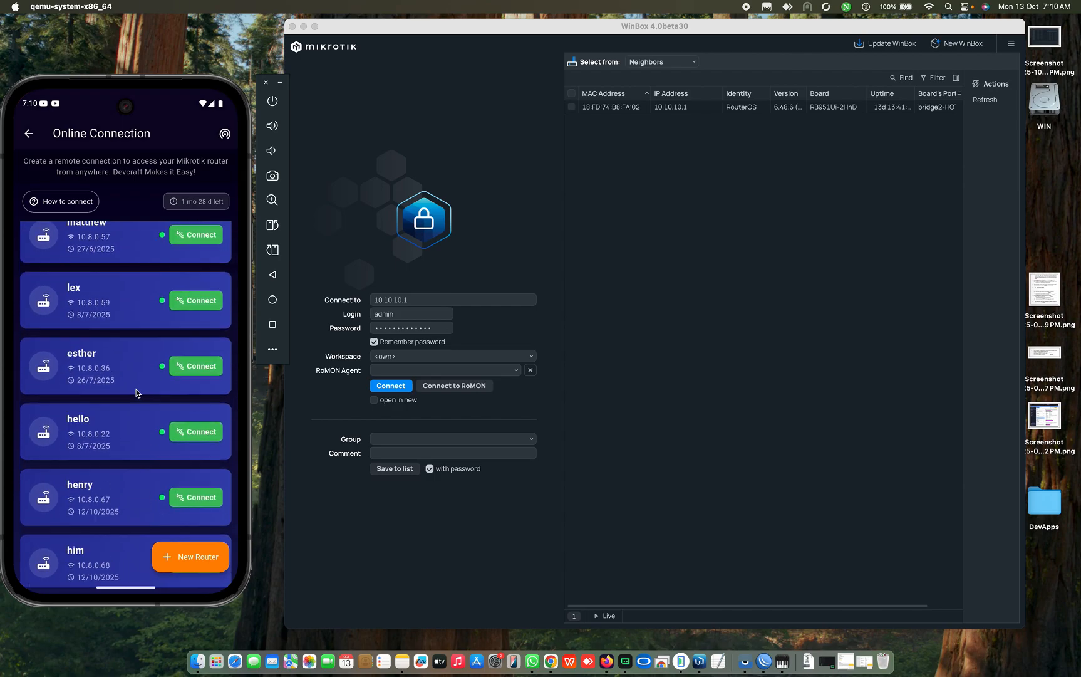
scroll(137, 393, down, 3)
scroll(145, 373, down, 6)
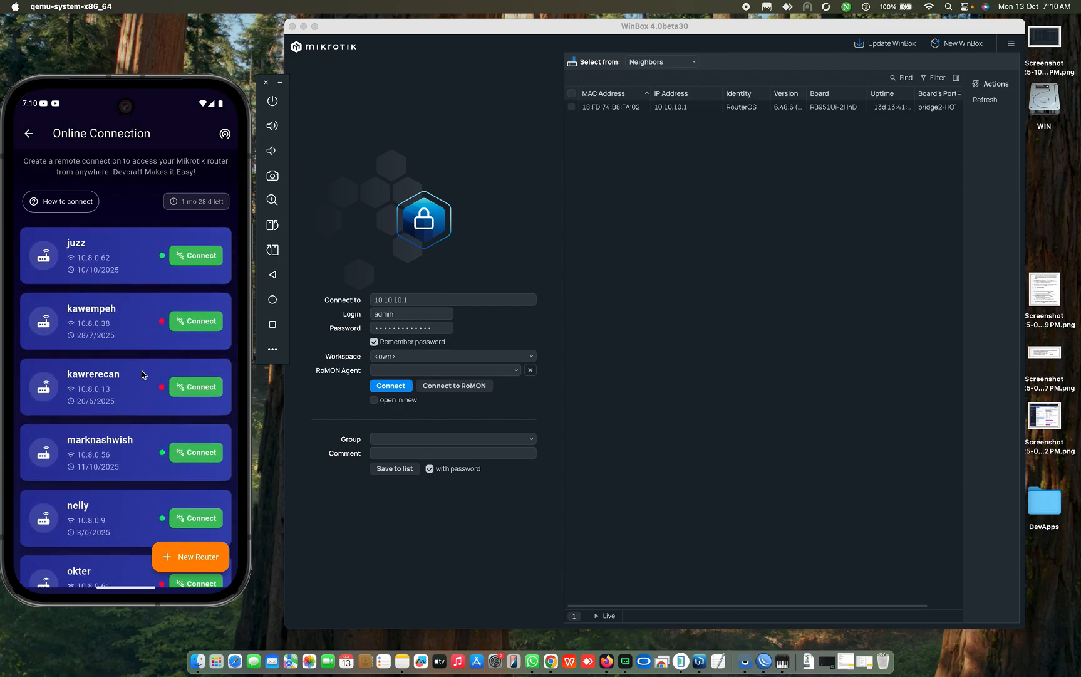
scroll(142, 374, down, 4)
scroll(142, 374, down, 3)
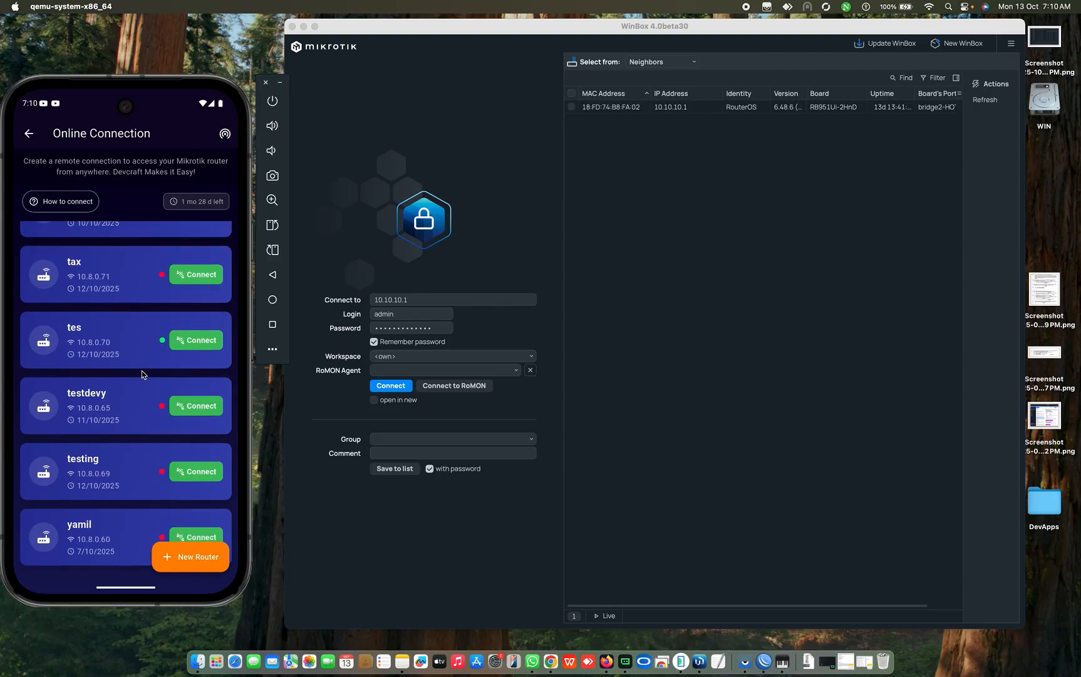
scroll(143, 374, up, 10)
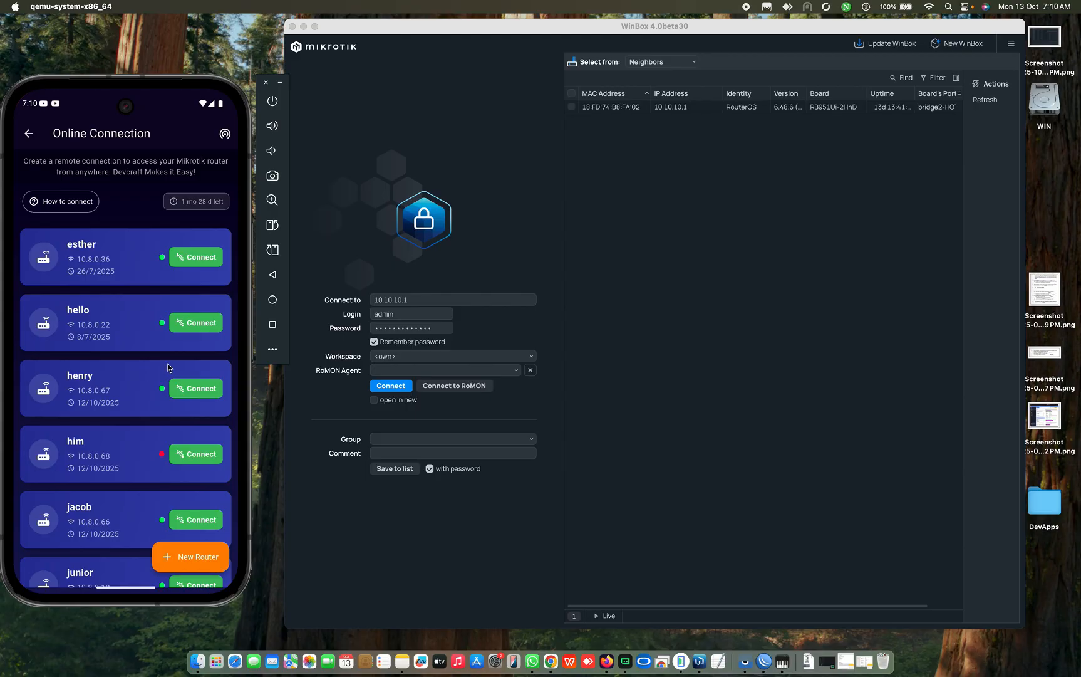
click(508, 165)
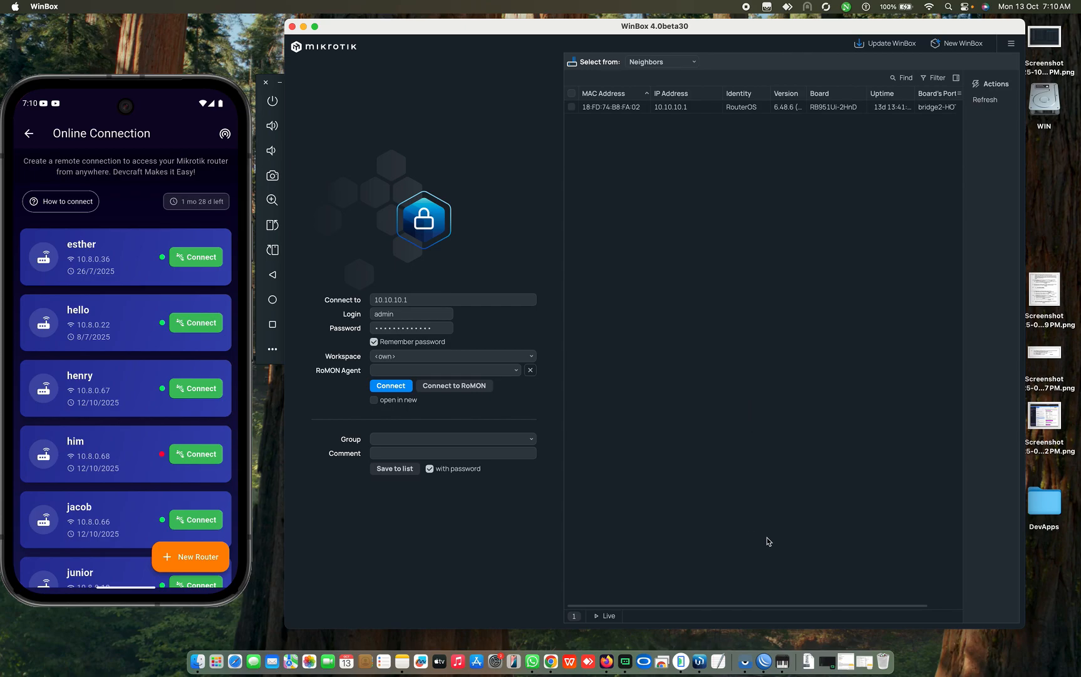
Step: Bring up the WinBox session for 10.10.10.1, reposition it, and open a New Terminal
click(763, 661)
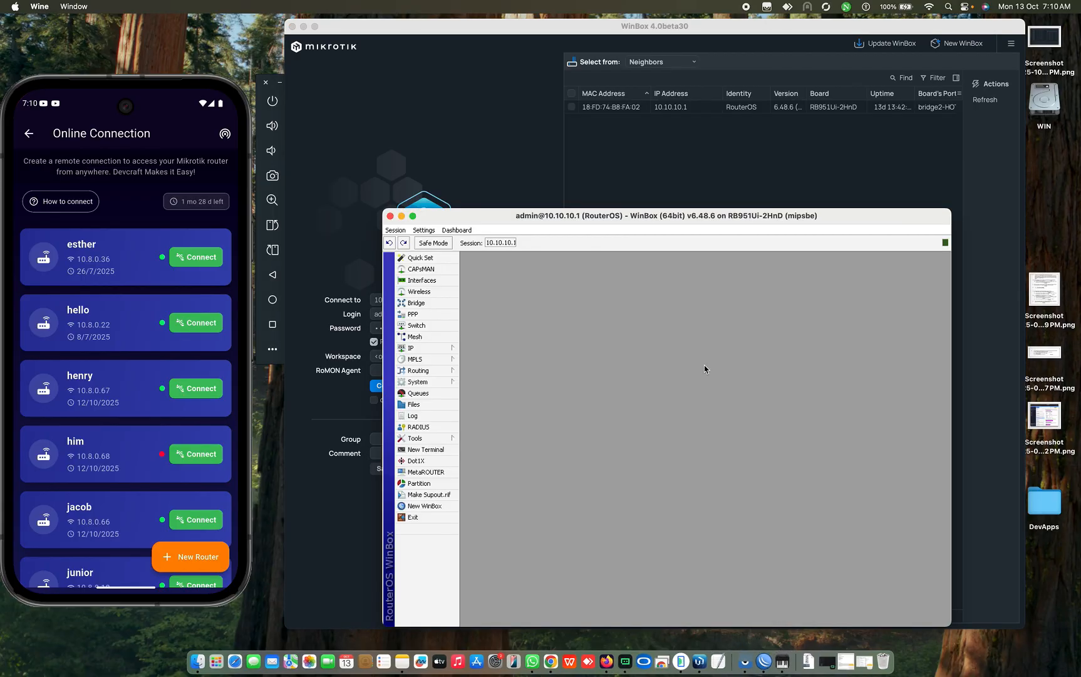
click(514, 219)
drag(514, 220, 484, 183)
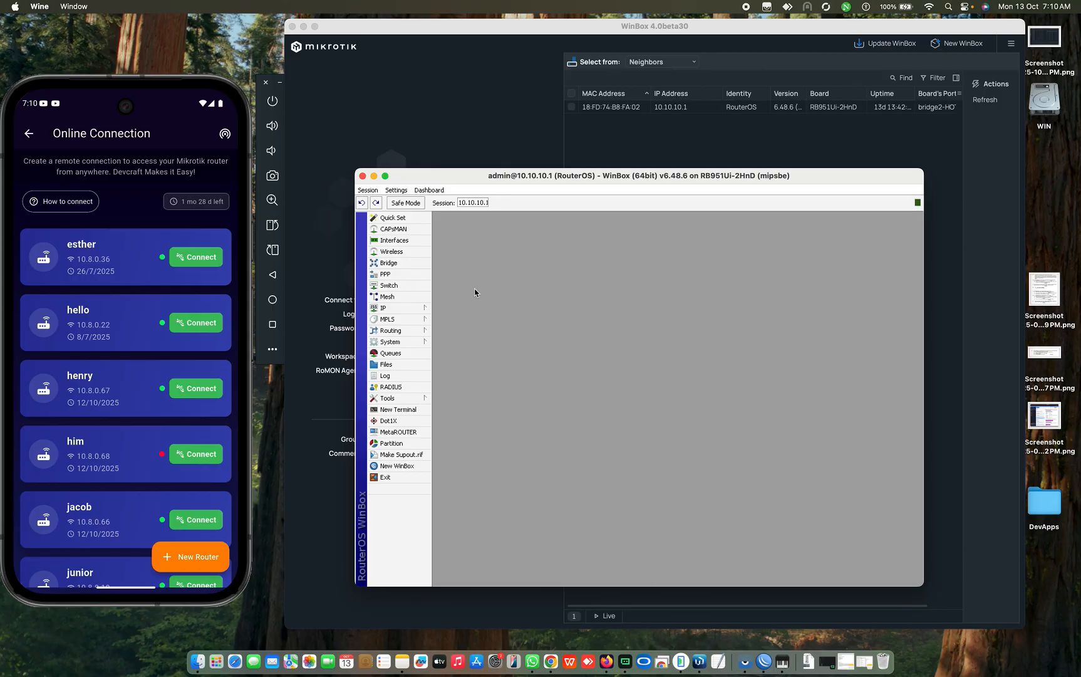
click(401, 409)
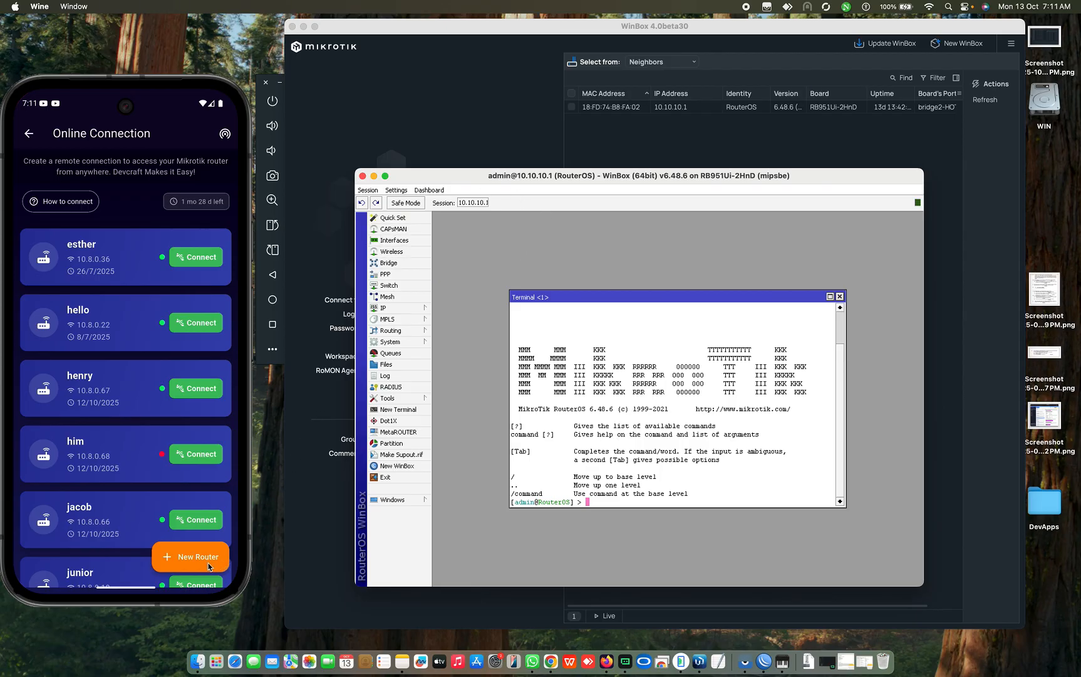
Step: Open the New Router form and select its connection and Mikrotik username fields
click(140, 209)
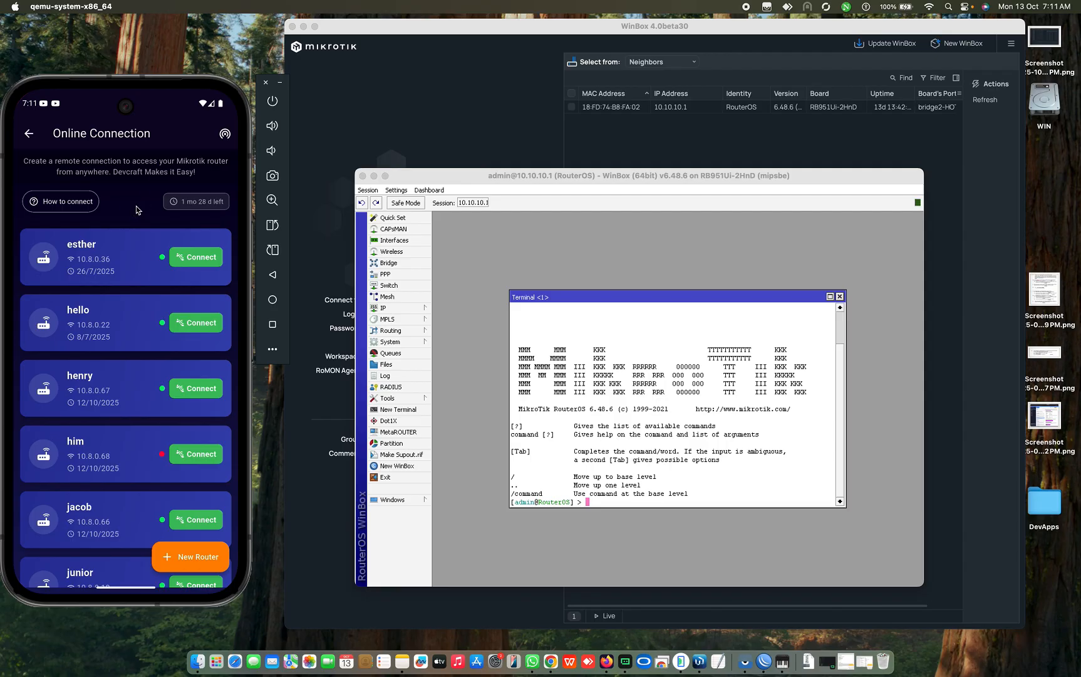
click(196, 557)
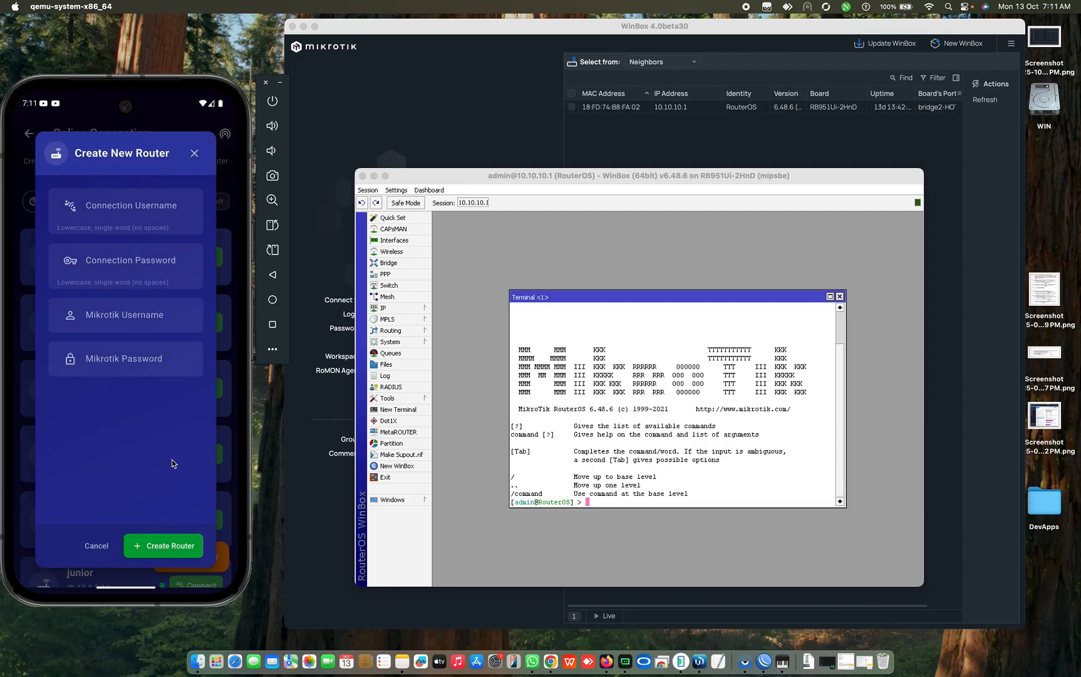
click(128, 211)
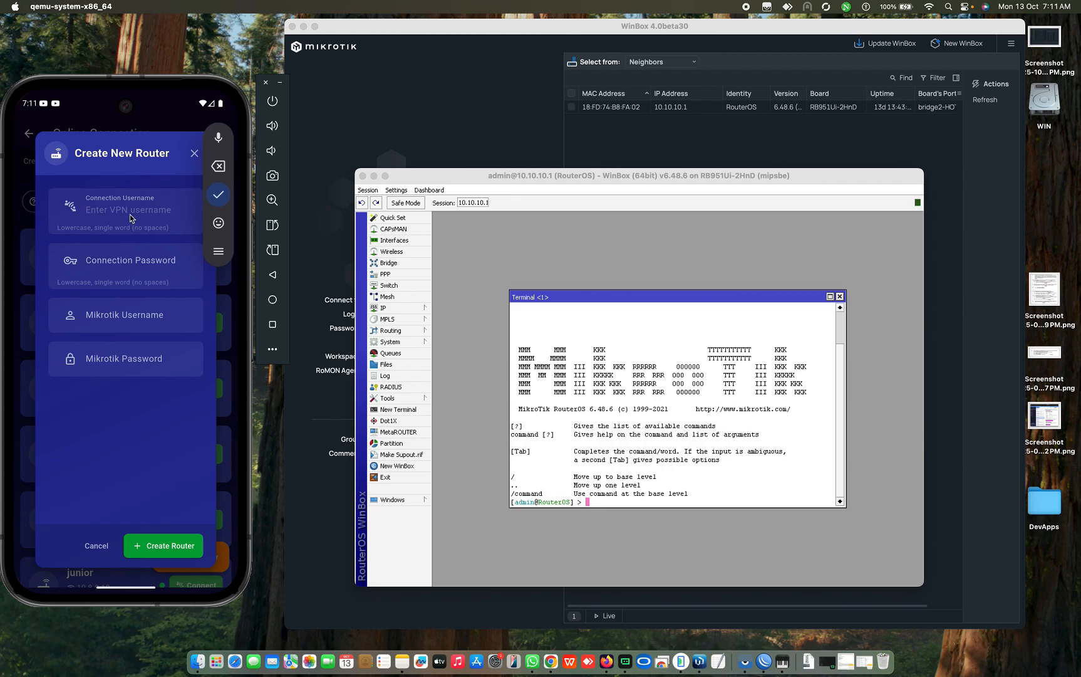
click(142, 271)
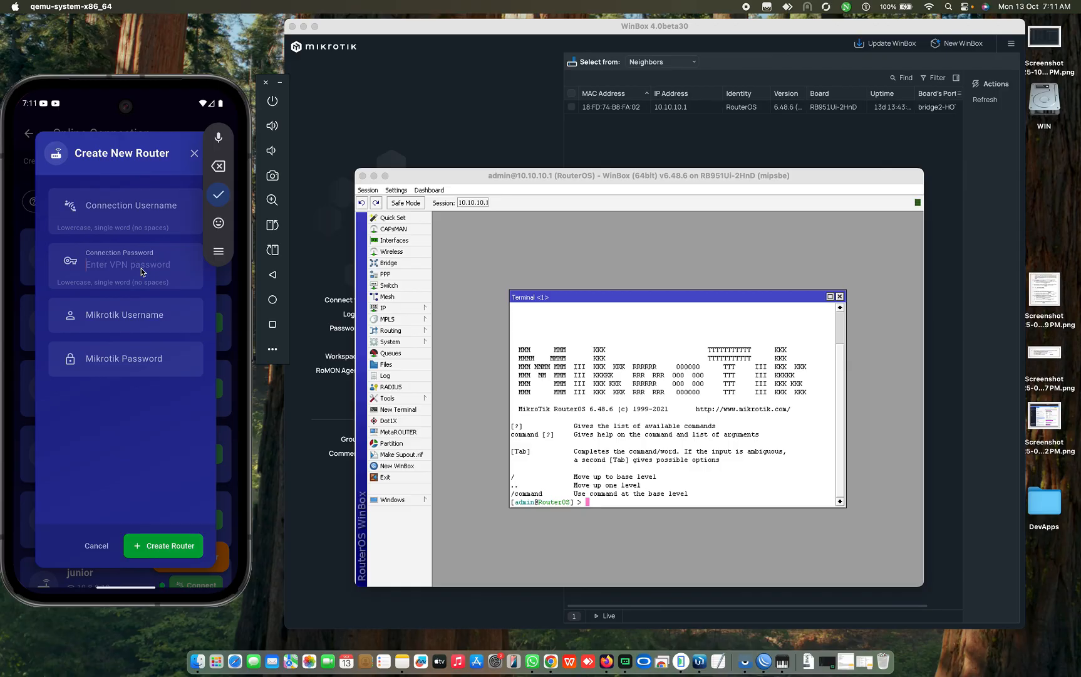
click(112, 315)
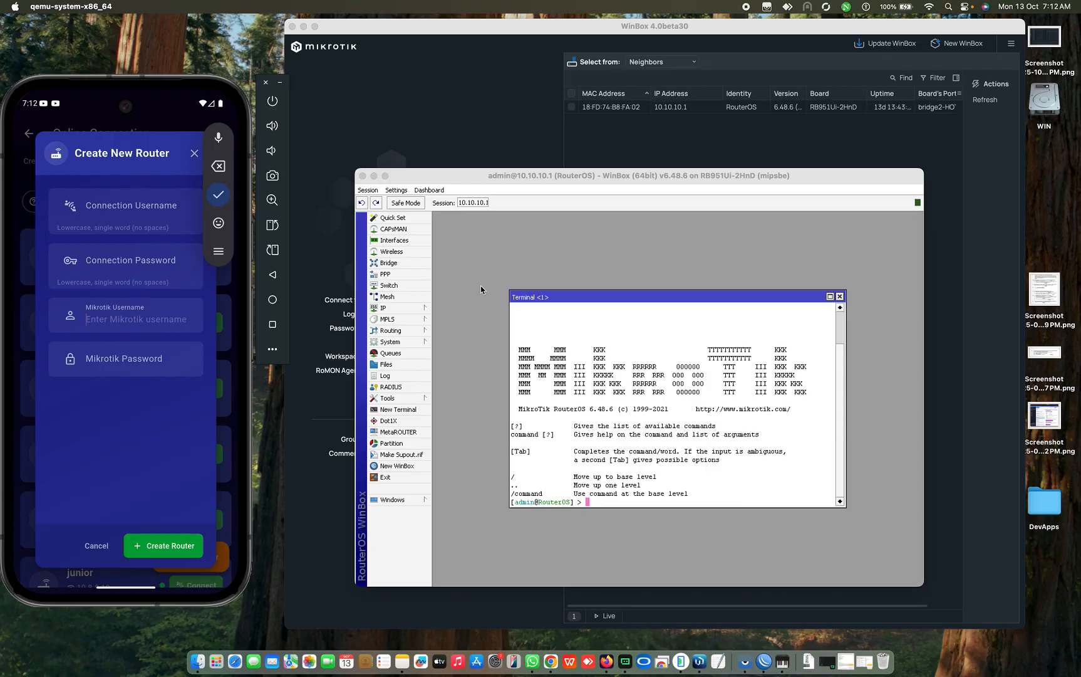
Step: Make the RouterOS session window for 10.10.10.1 active again
click(468, 244)
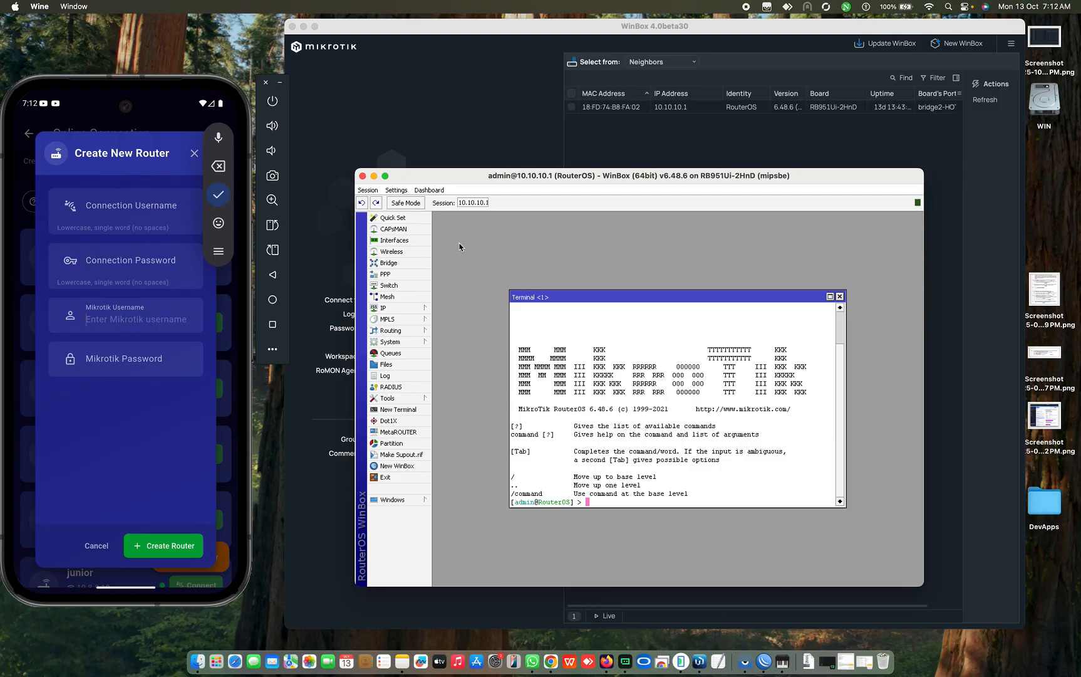
Step: Disconnect the older WinBox session and reconnect it to 10.10.10.1 from the v3.42 login window
click(373, 192)
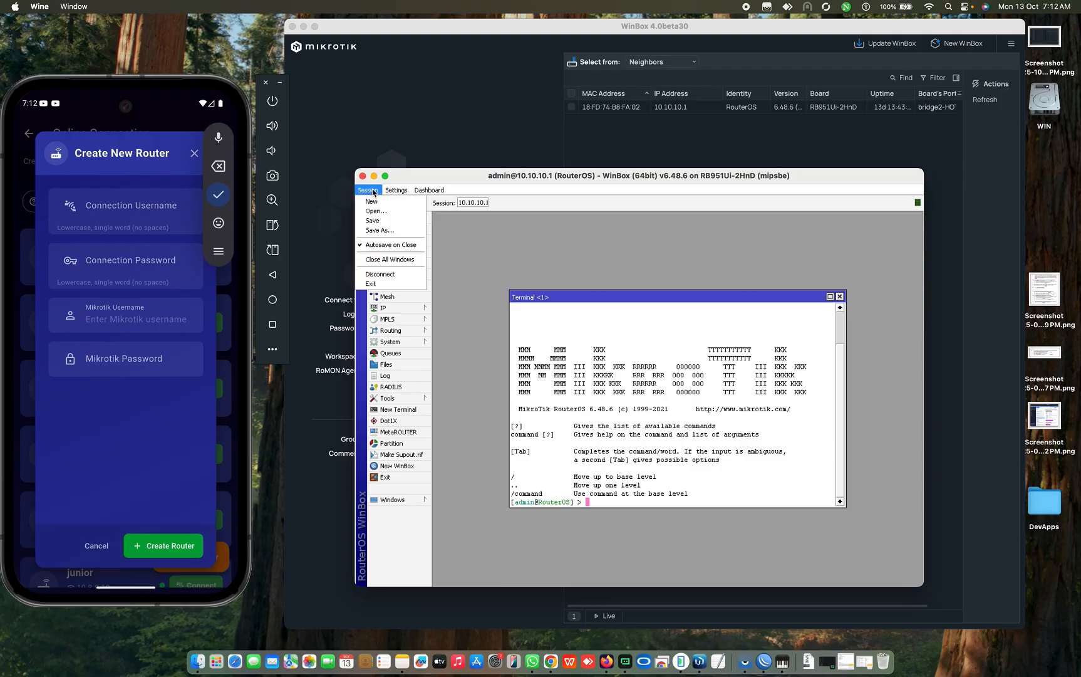
click(379, 274)
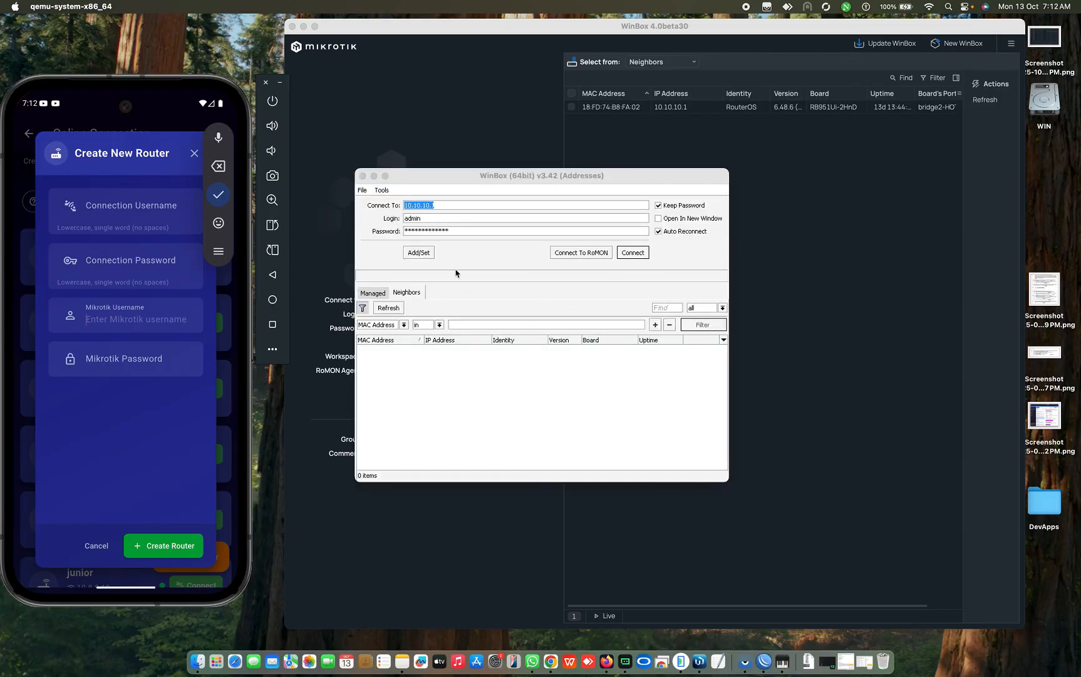
click(458, 231)
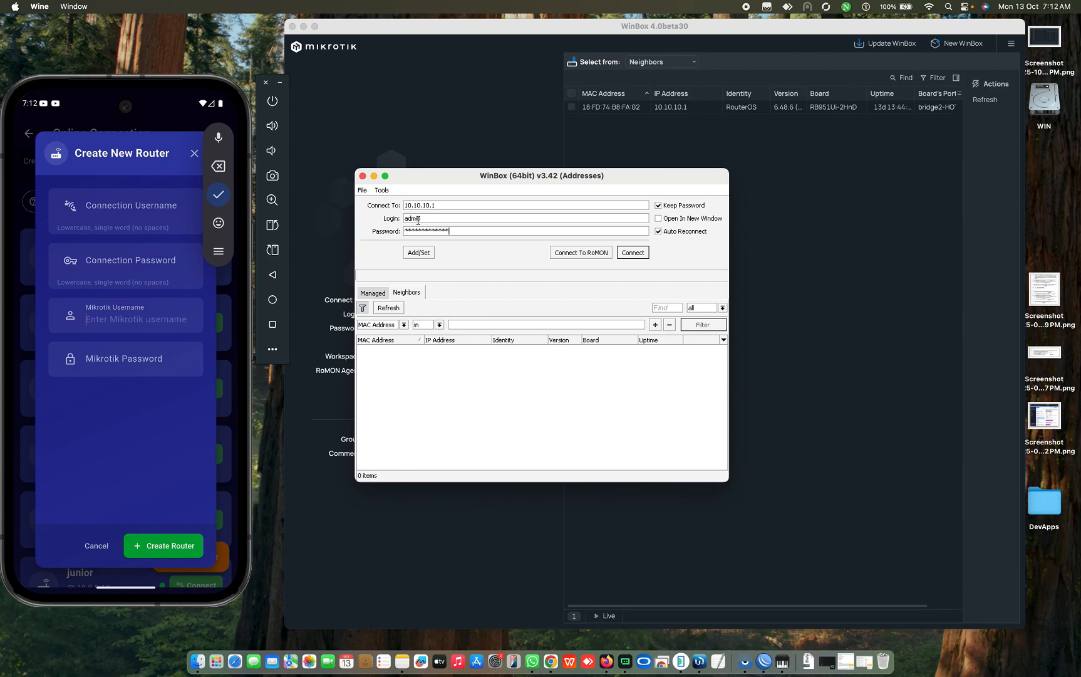
drag(431, 219, 390, 221)
click(457, 231)
click(633, 253)
Step: Connect WinBox 4.0beta30 to the router at 10.10.10.1, then return to the older session window
click(650, 151)
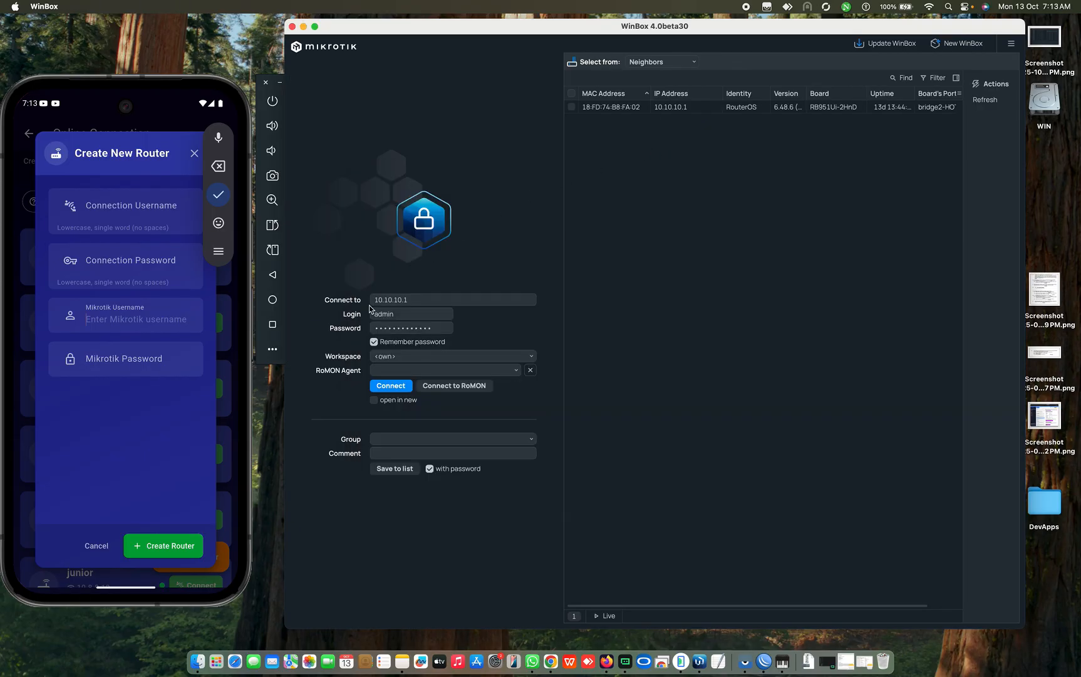
click(397, 313)
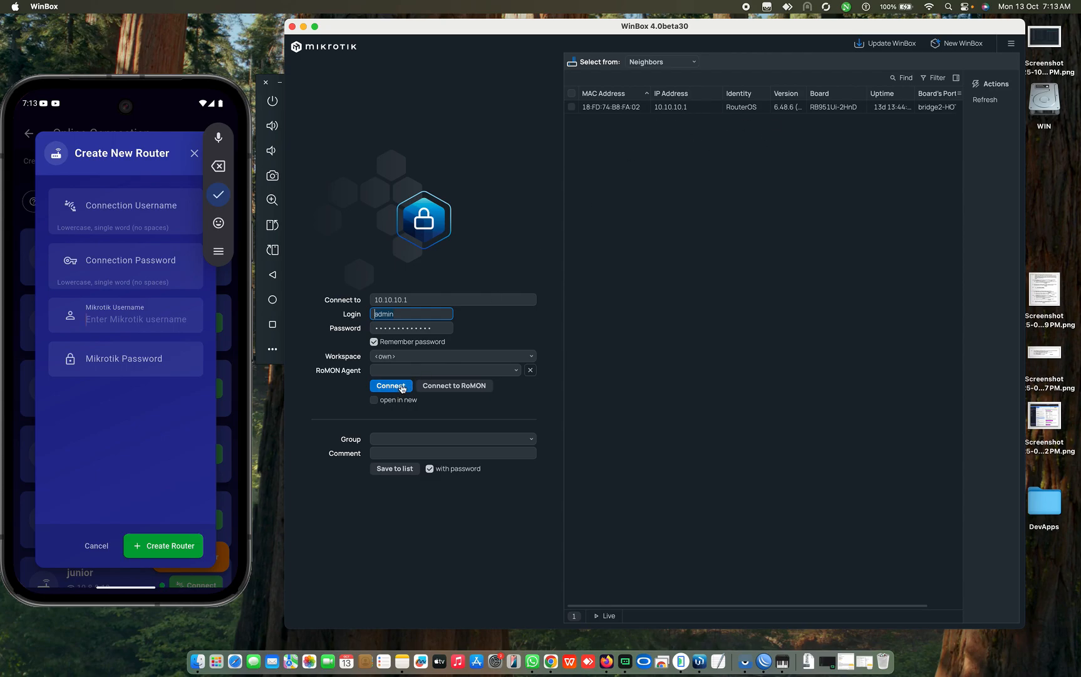
click(402, 386)
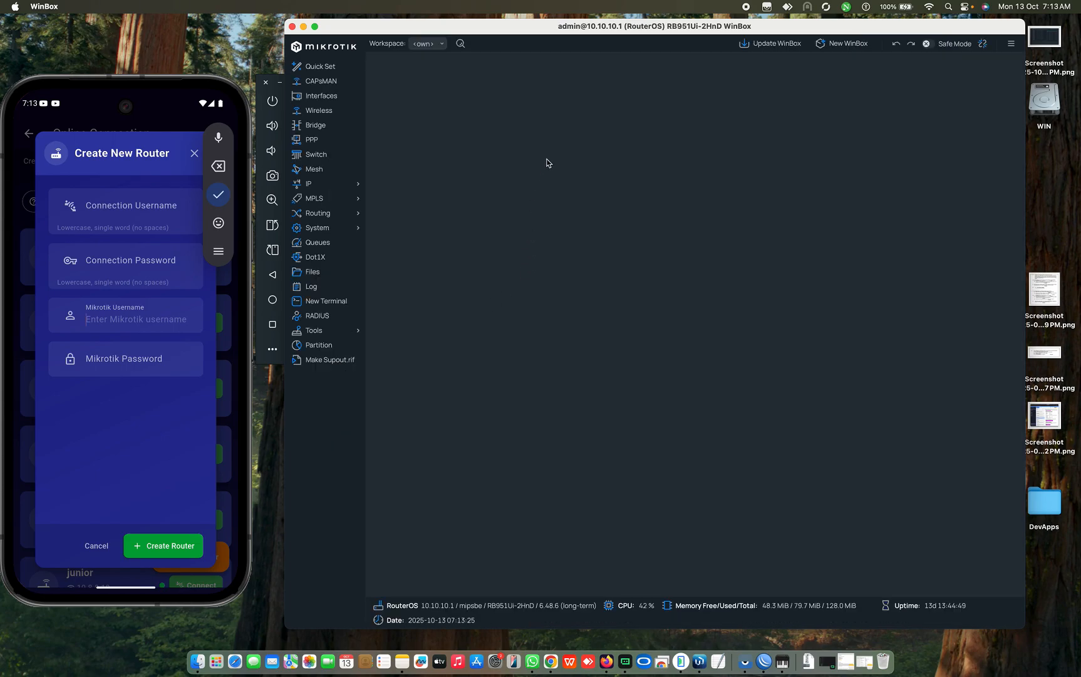
click(764, 661)
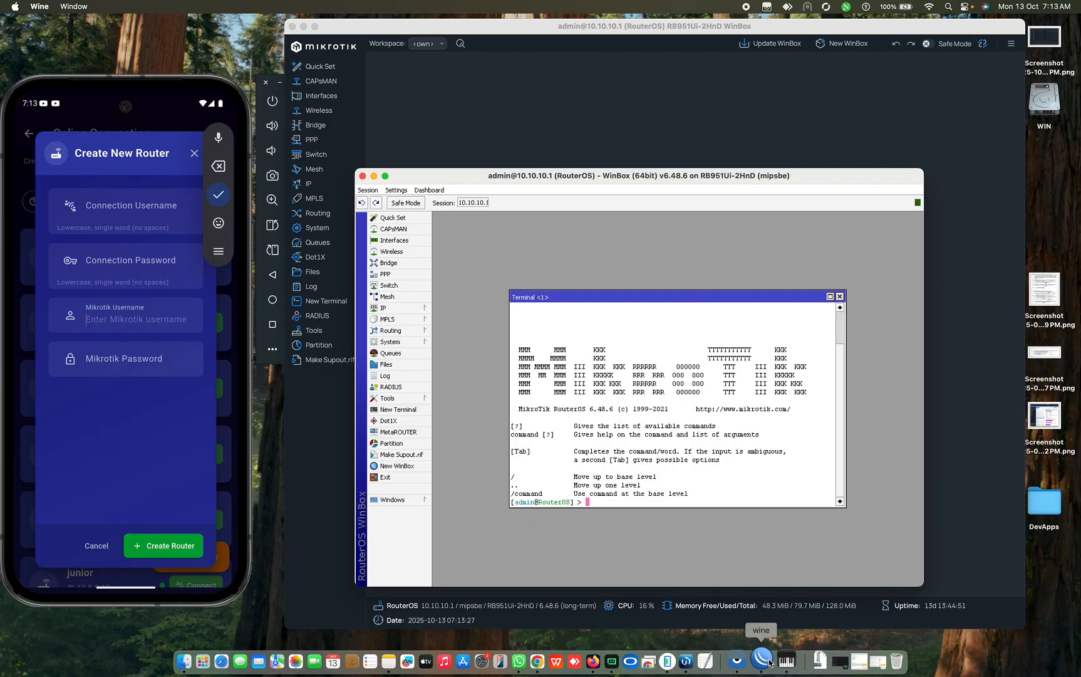
click(155, 216)
Step: Enter the VPN username and password, Mikrotik user admin with its password, and create the router
click(129, 221)
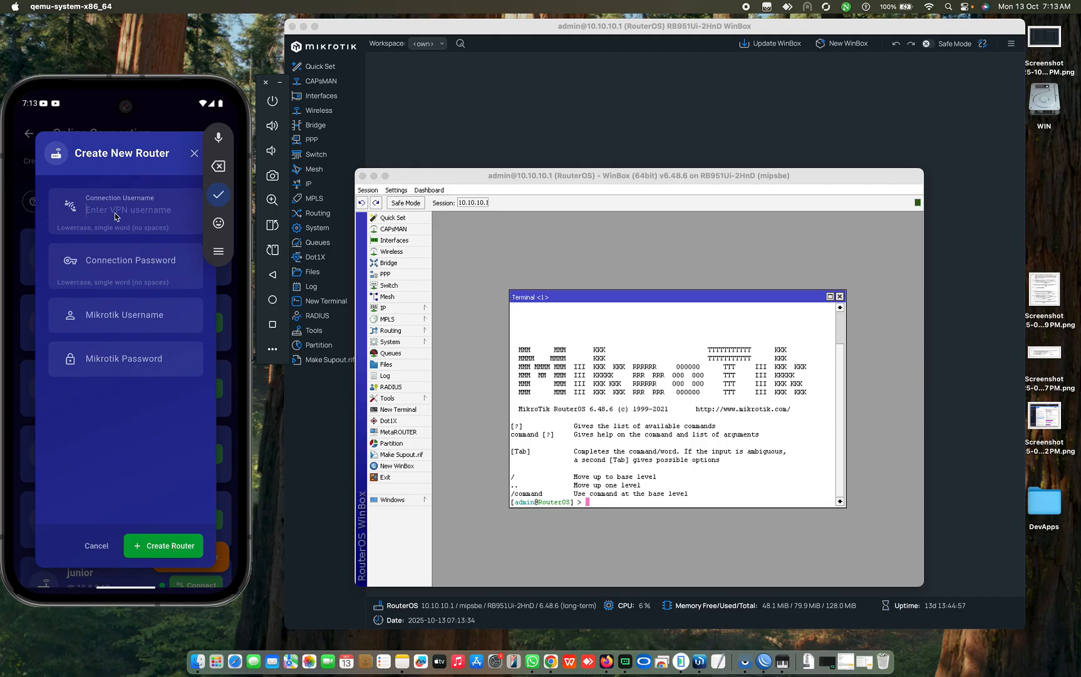
text(bi)
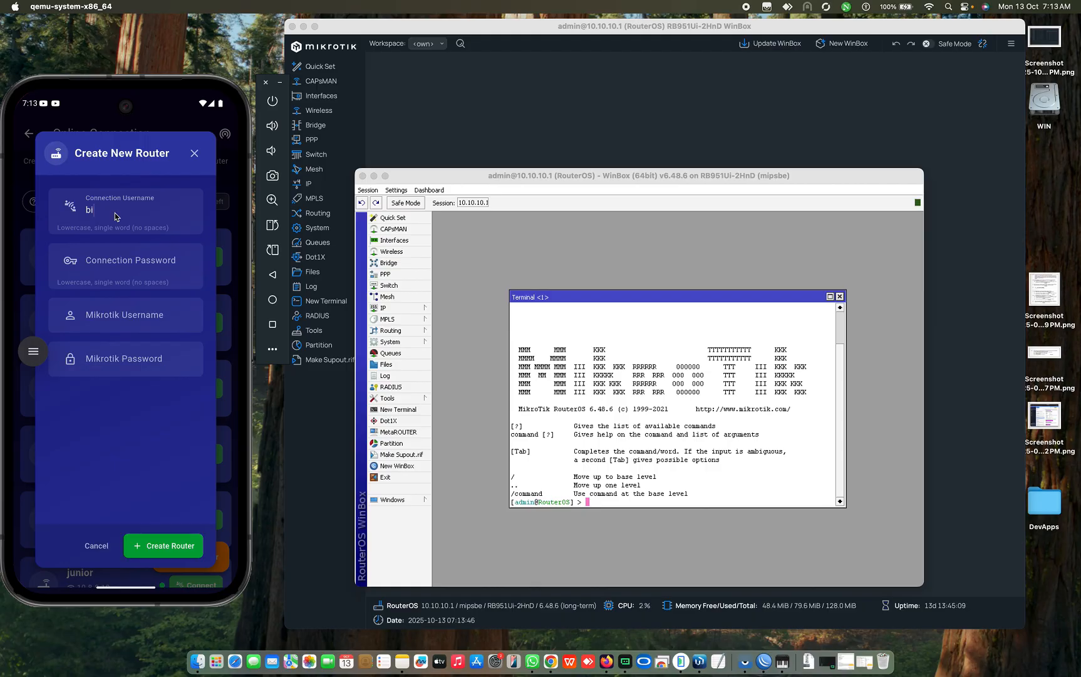
text(k)
click(104, 262)
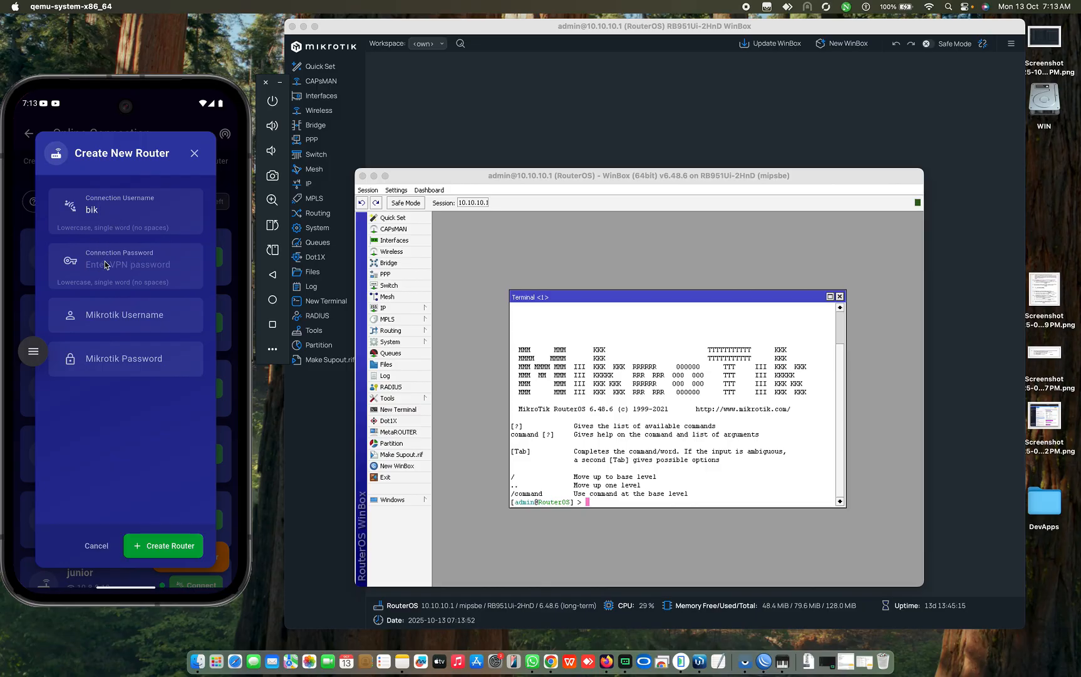
click(104, 321)
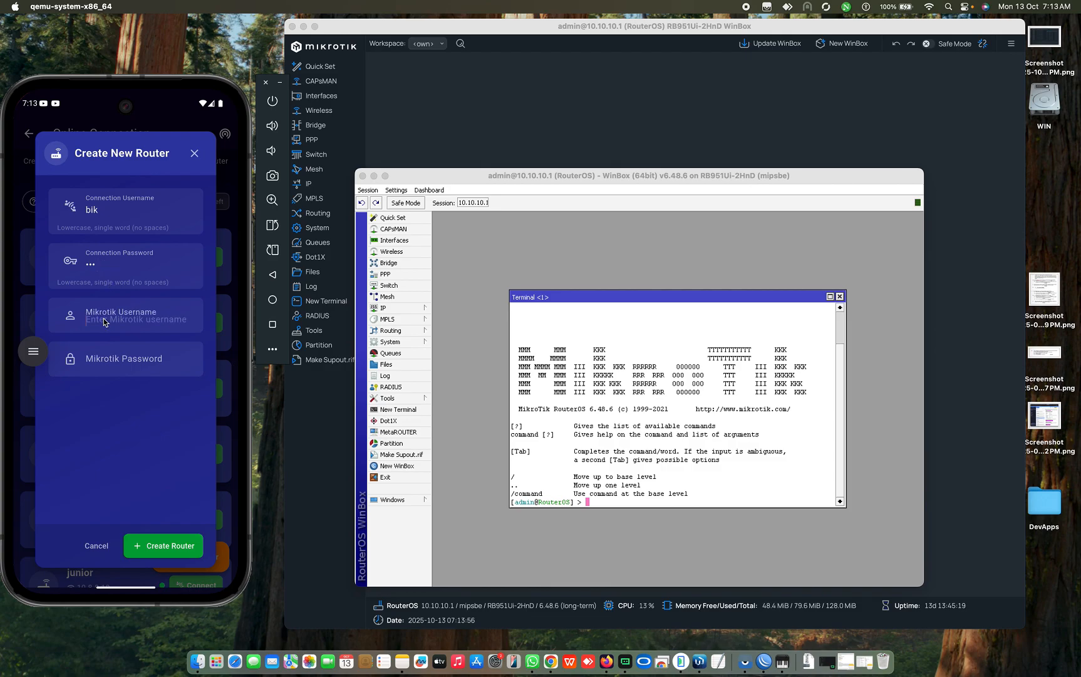
text(ad)
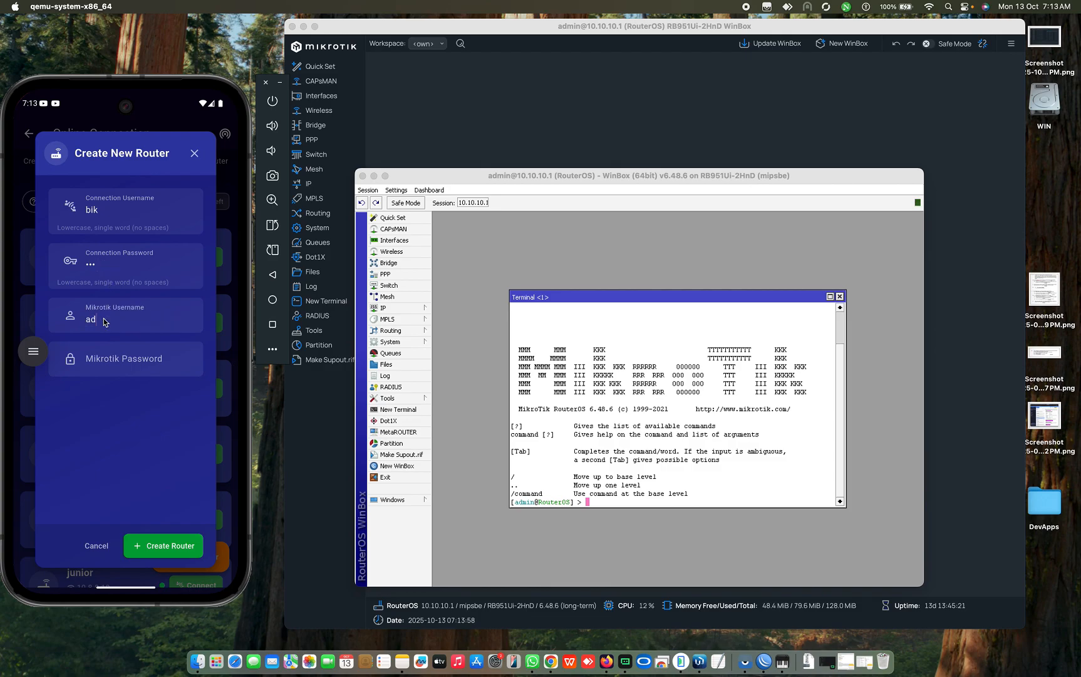
text(min)
click(114, 363)
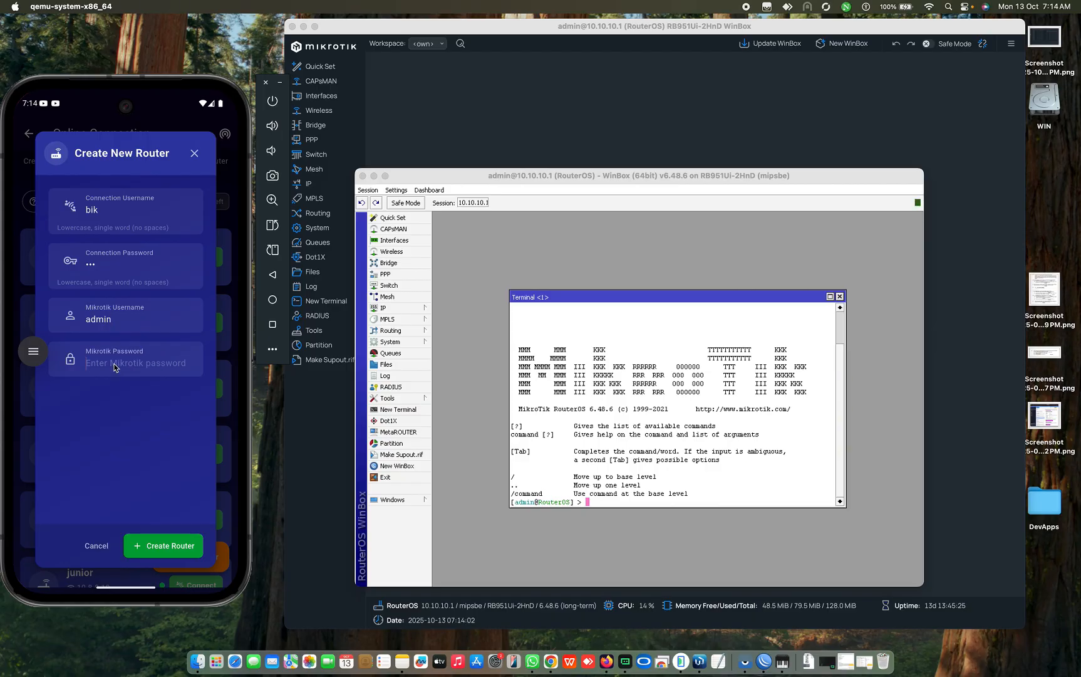
click(160, 548)
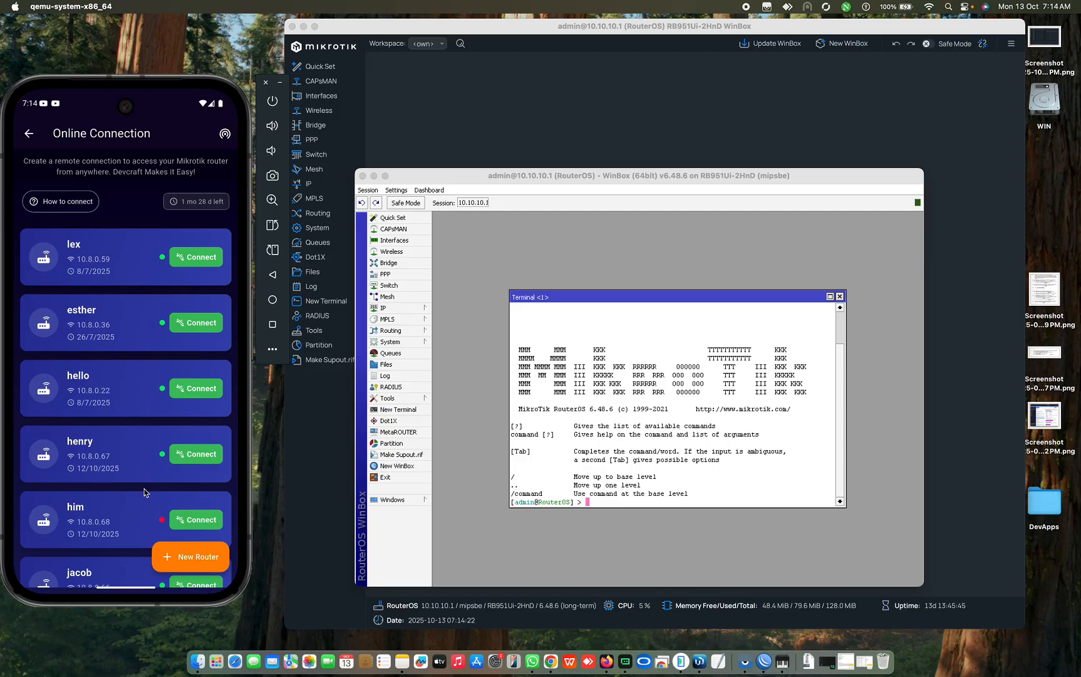
Step: Check reachability of all 28 routers, then dismiss the results showing bik at 10.8.0.72 unreachable
scroll(144, 492, down, 10)
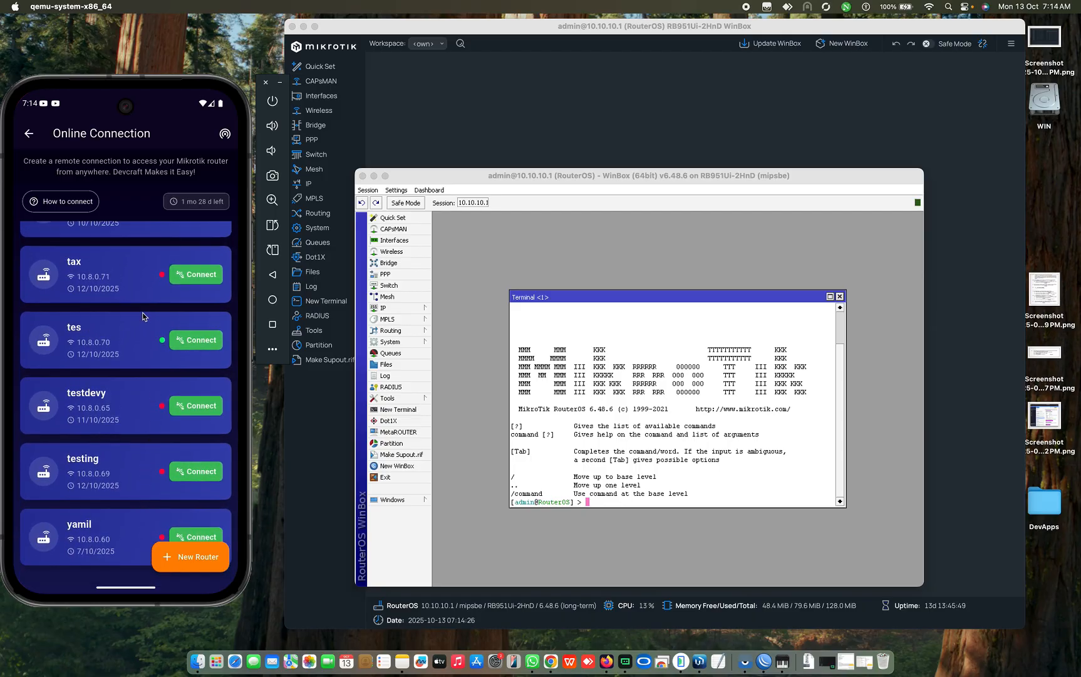
scroll(143, 316, up, 15)
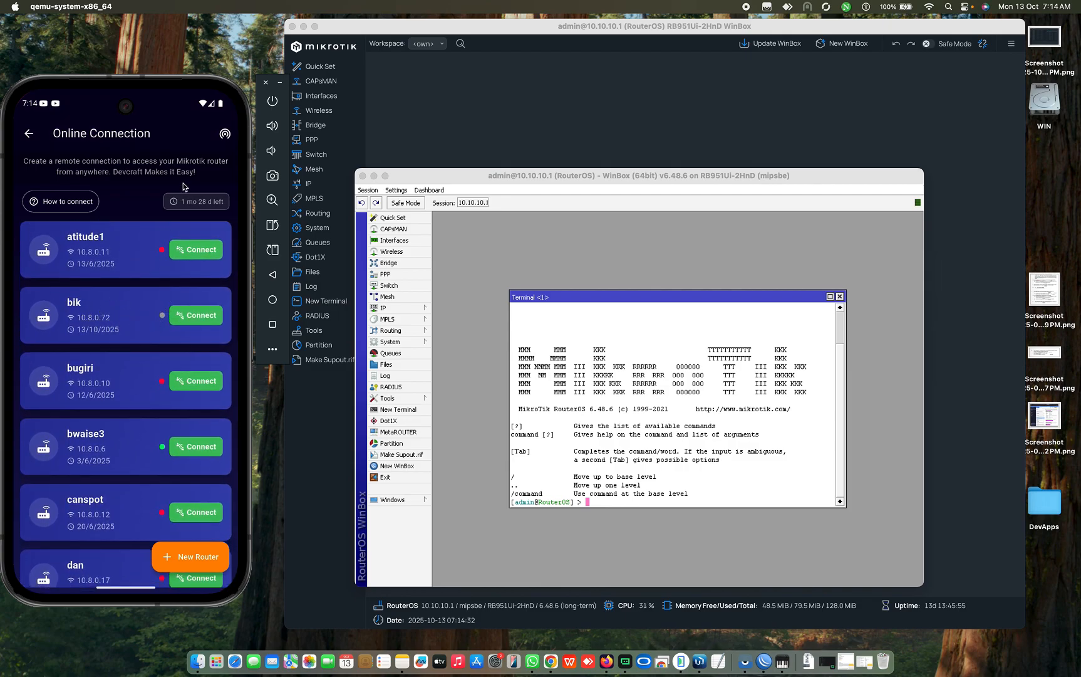
click(226, 138)
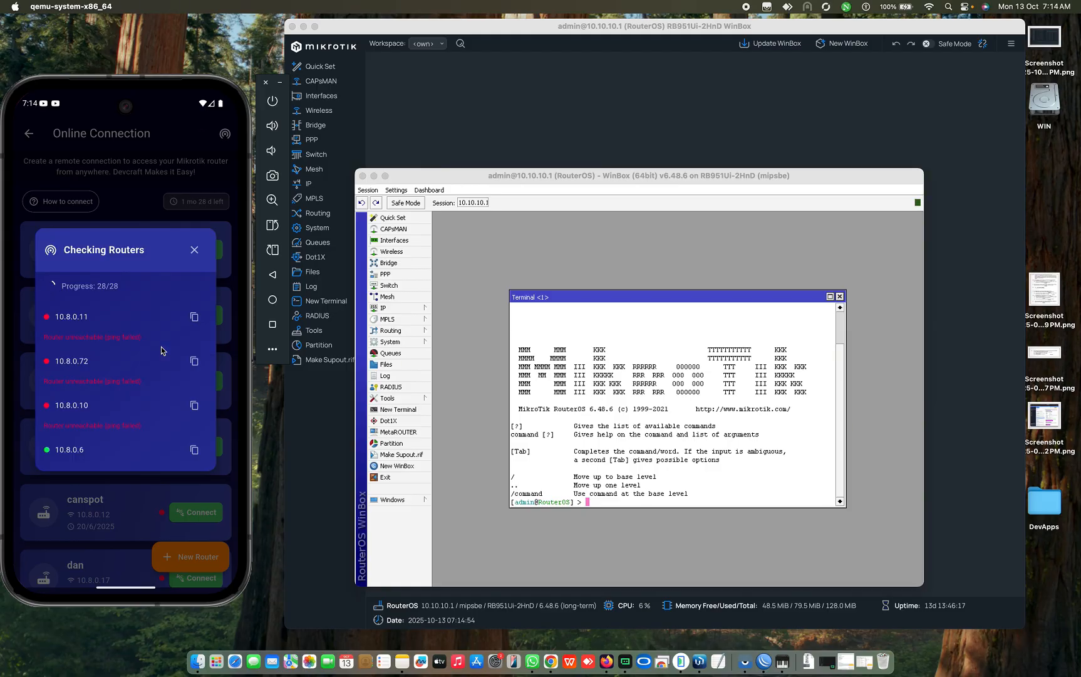
click(197, 252)
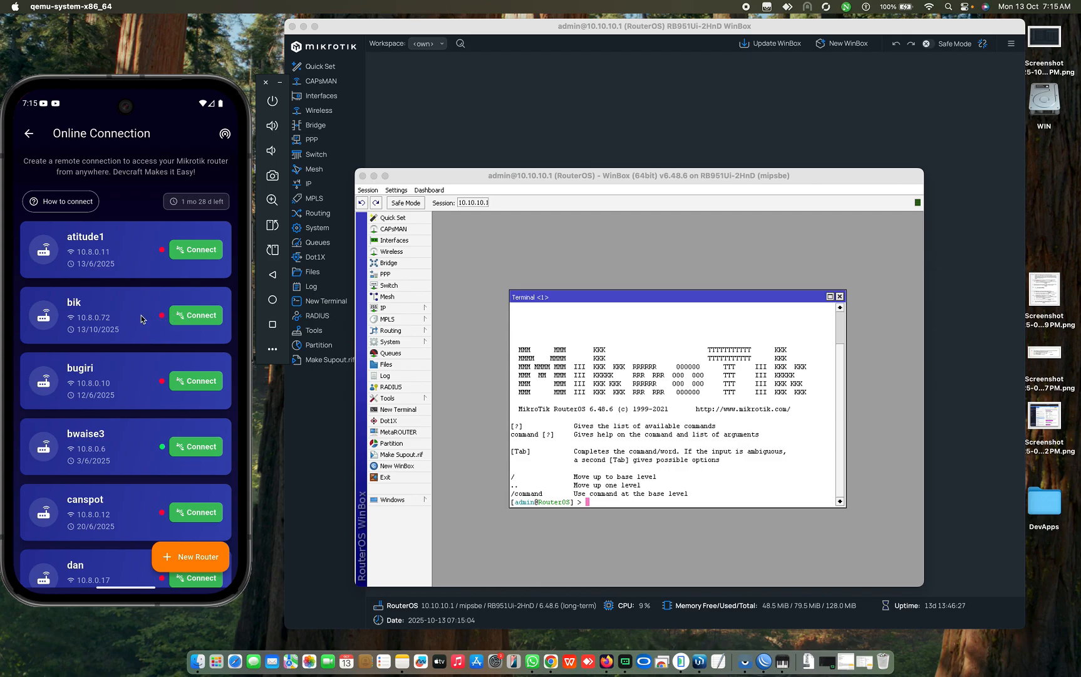
Step: Open Connection Details for bik at 10.8.0.72 and scroll down to its MikroTik terminal command
click(198, 316)
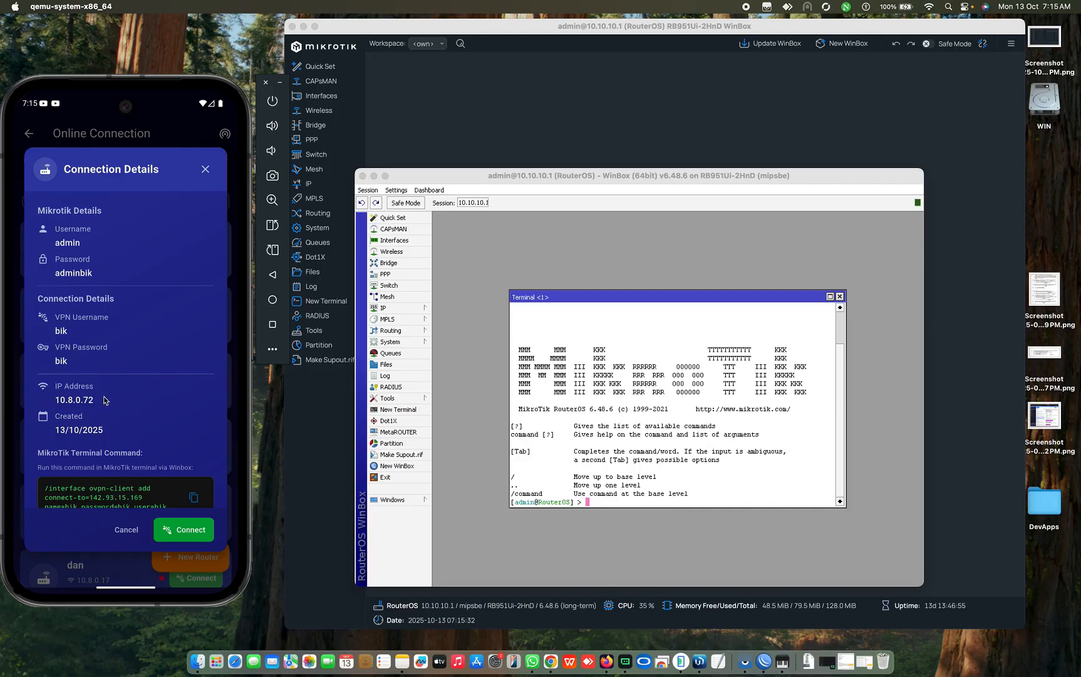
scroll(105, 401, down, 2)
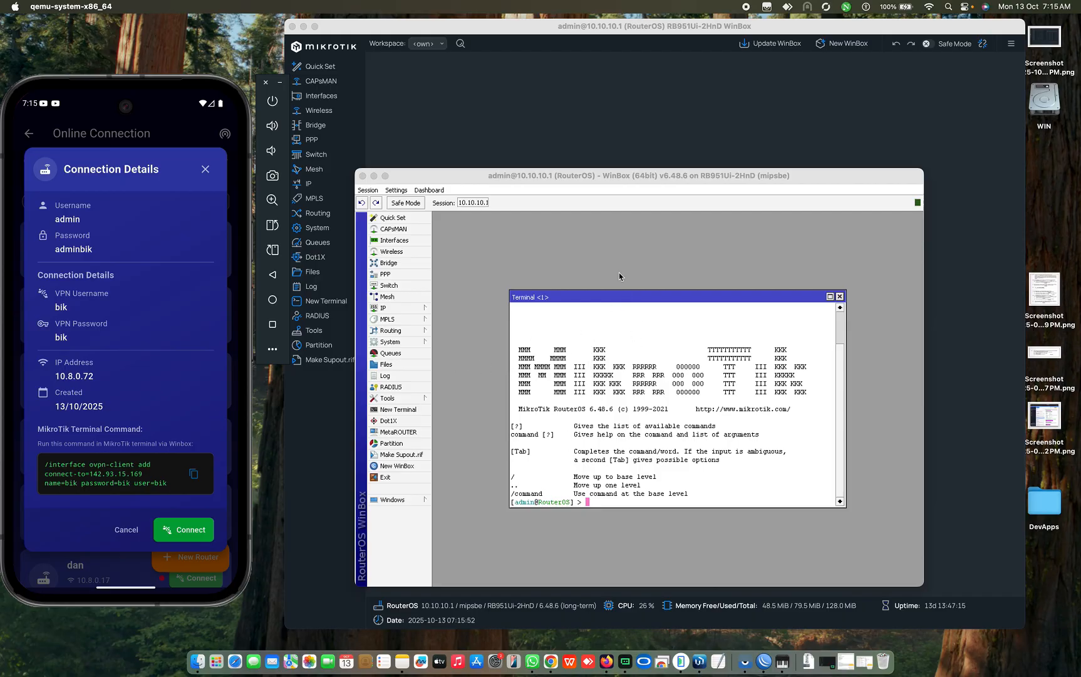
Step: Open a new router terminal in WinBox and copy the app's OVPN client command
click(609, 121)
click(331, 301)
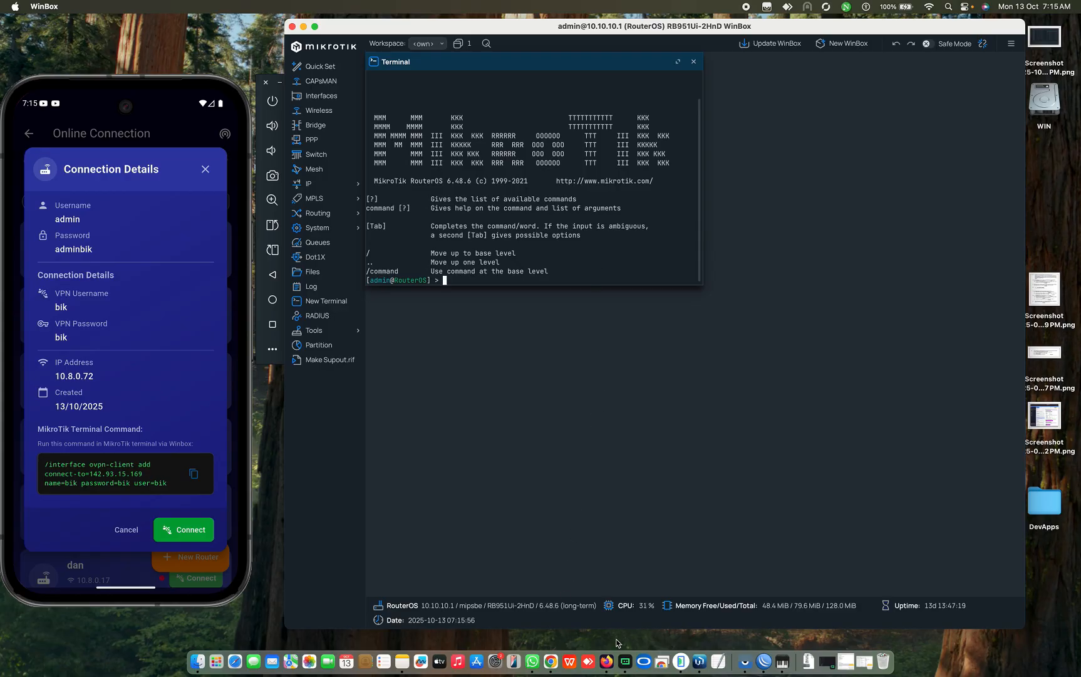
click(767, 659)
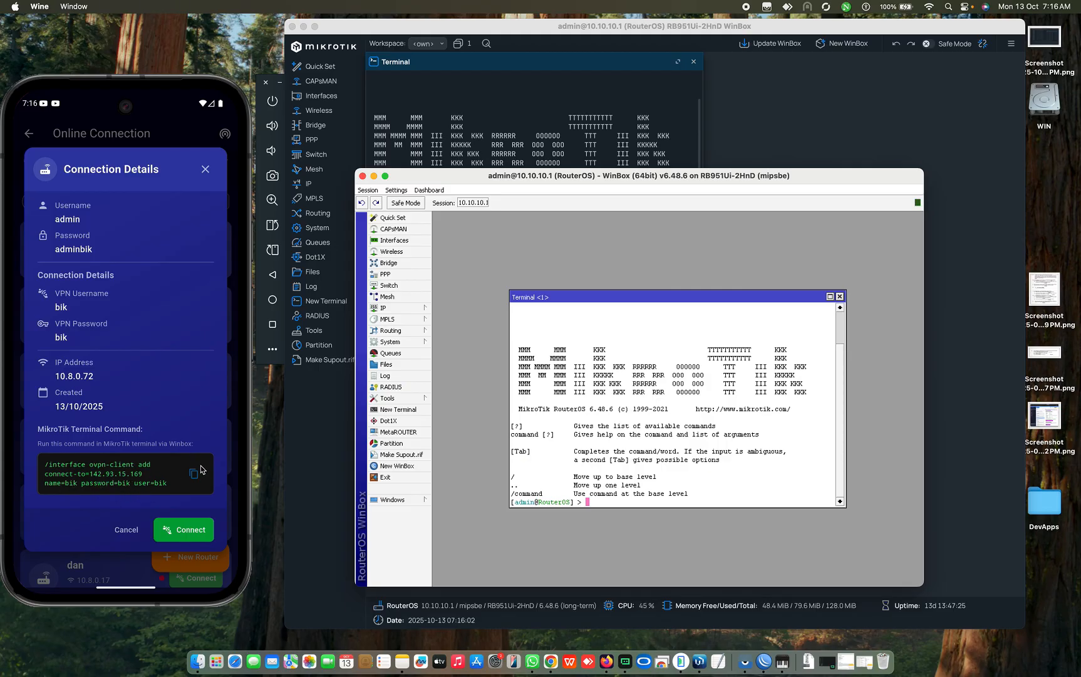
click(215, 433)
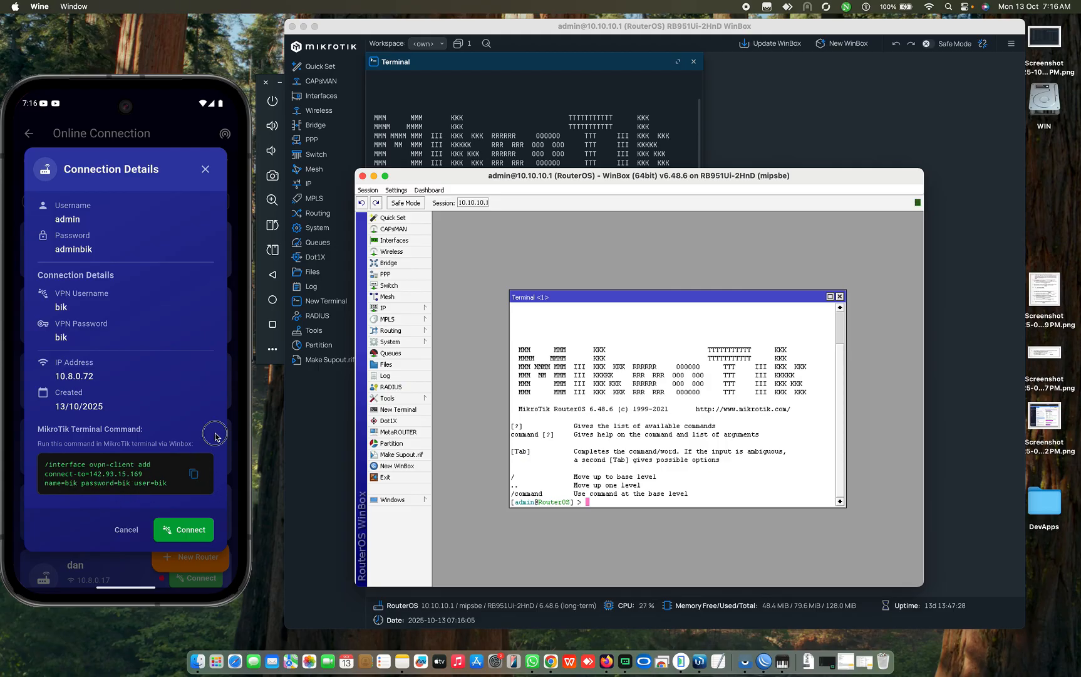
click(195, 475)
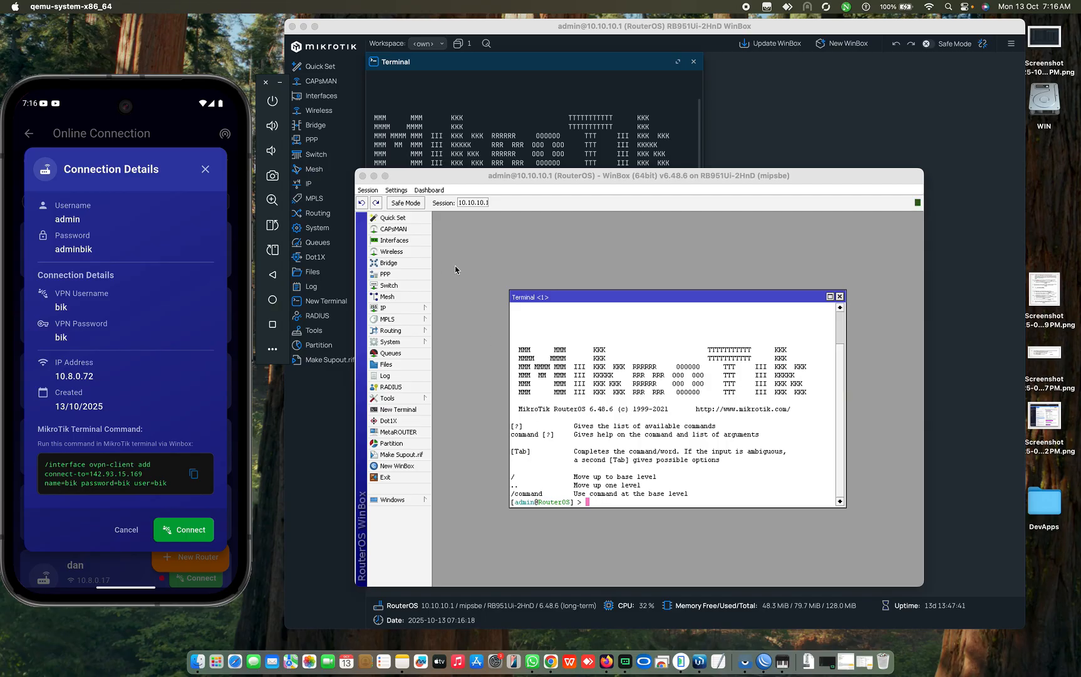
Step: Open the Interface List, select the tes OVPN client, and move the list up
click(397, 241)
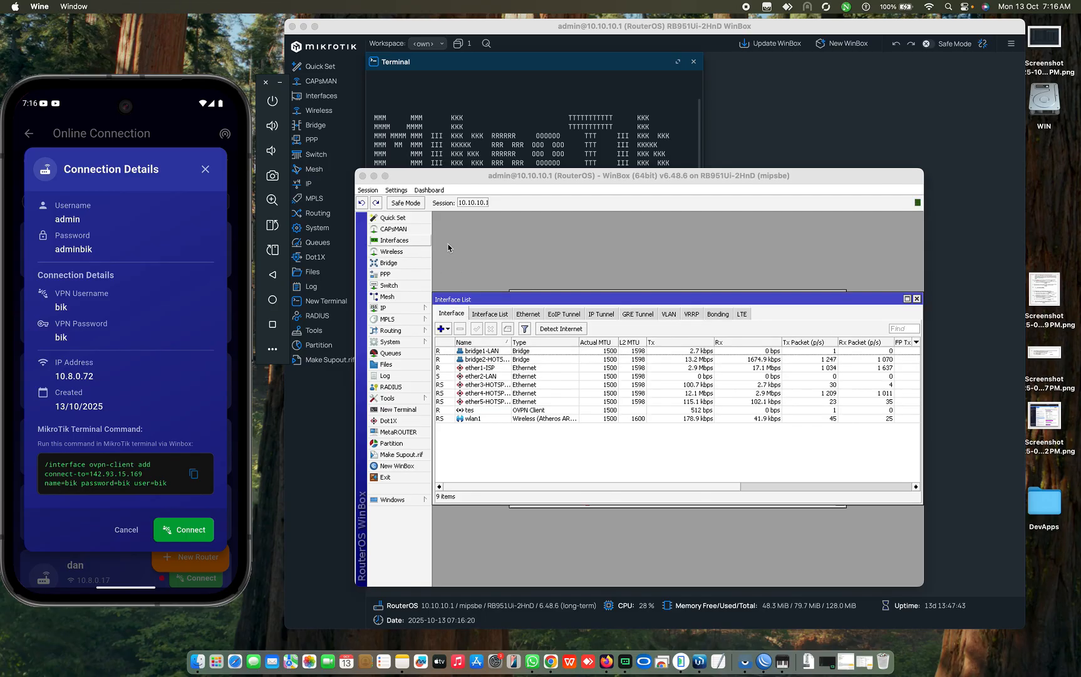
click(479, 412)
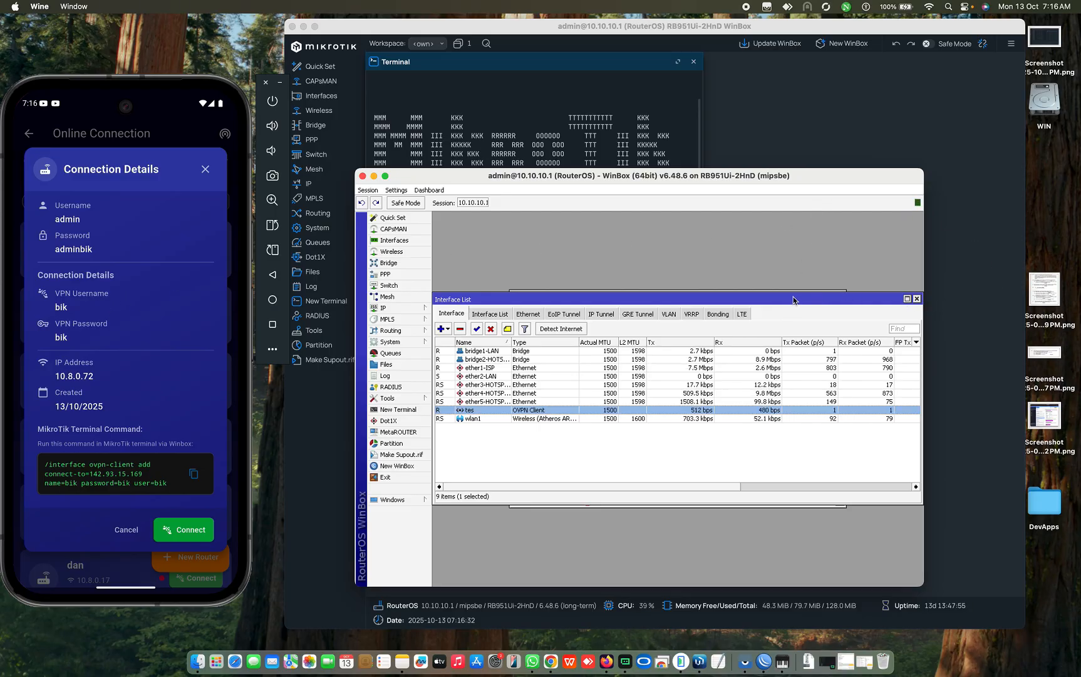
drag(794, 298, 797, 220)
Step: Paste and run the ovpn-client add command in the terminal, then bring the Interface List forward
click(727, 461)
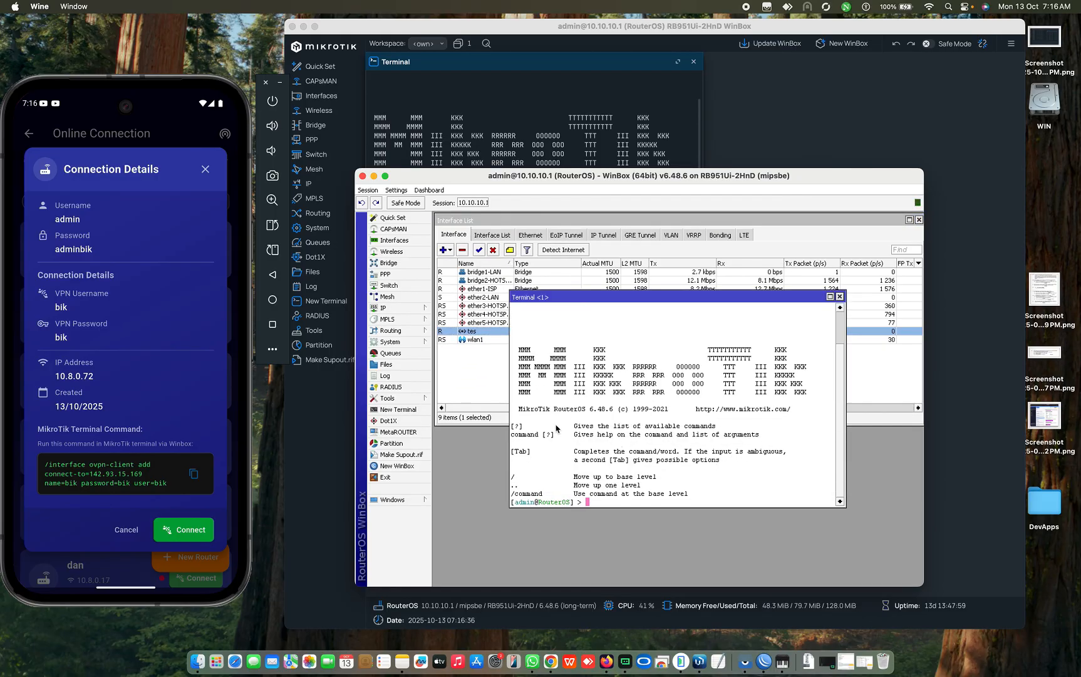
right_click(599, 502)
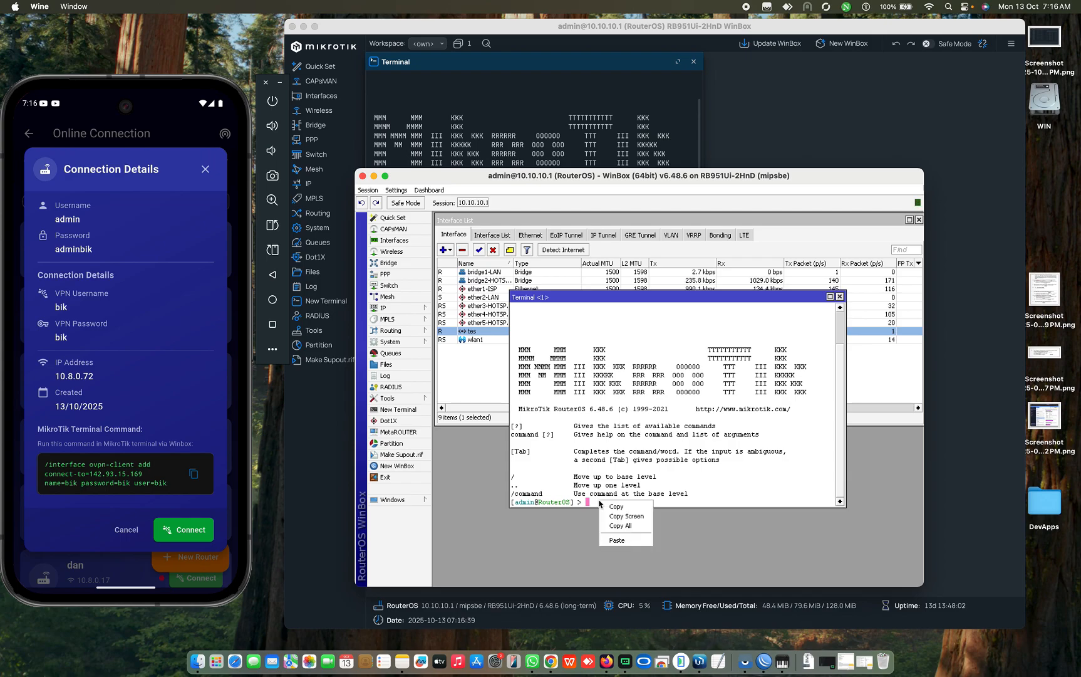
click(617, 540)
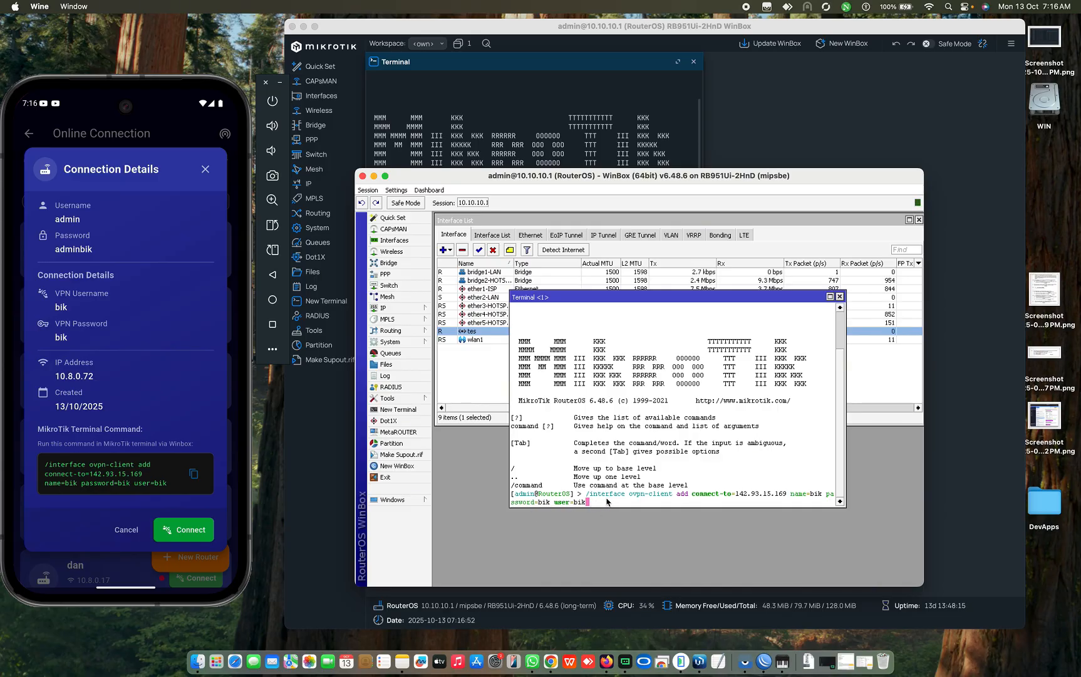
key(Return)
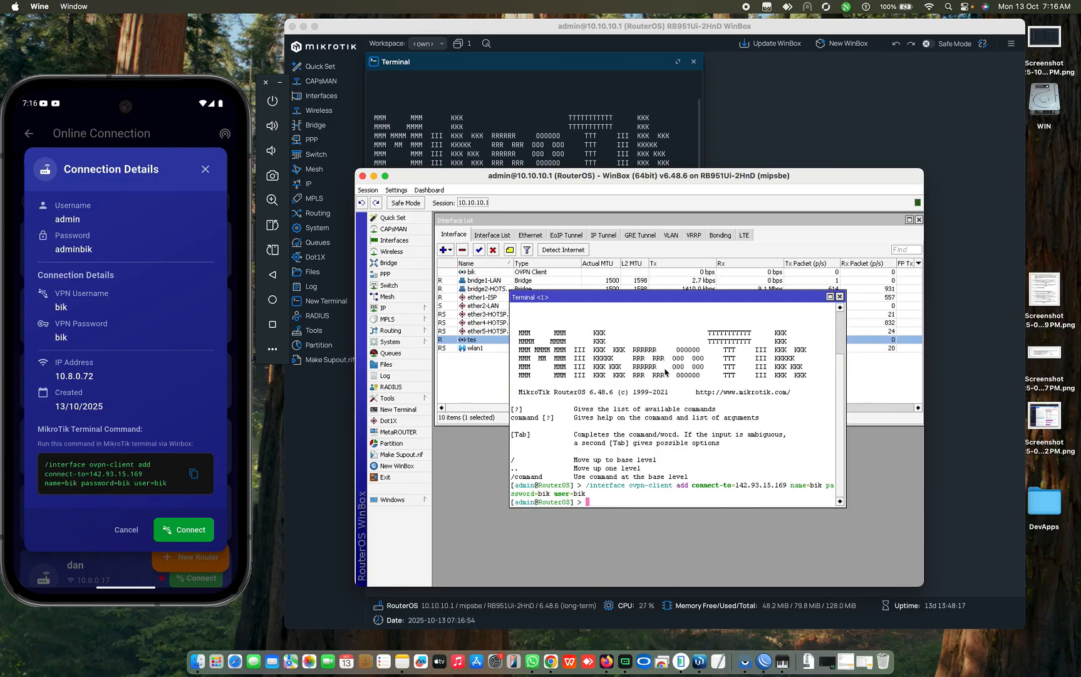
drag(661, 297, 659, 374)
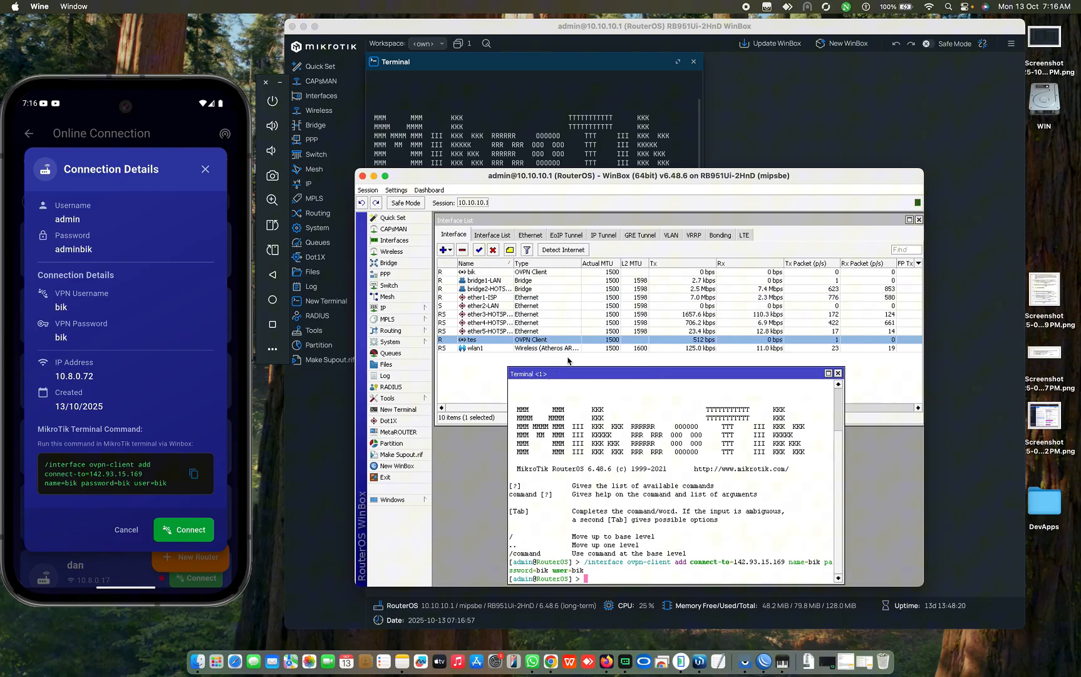
click(498, 272)
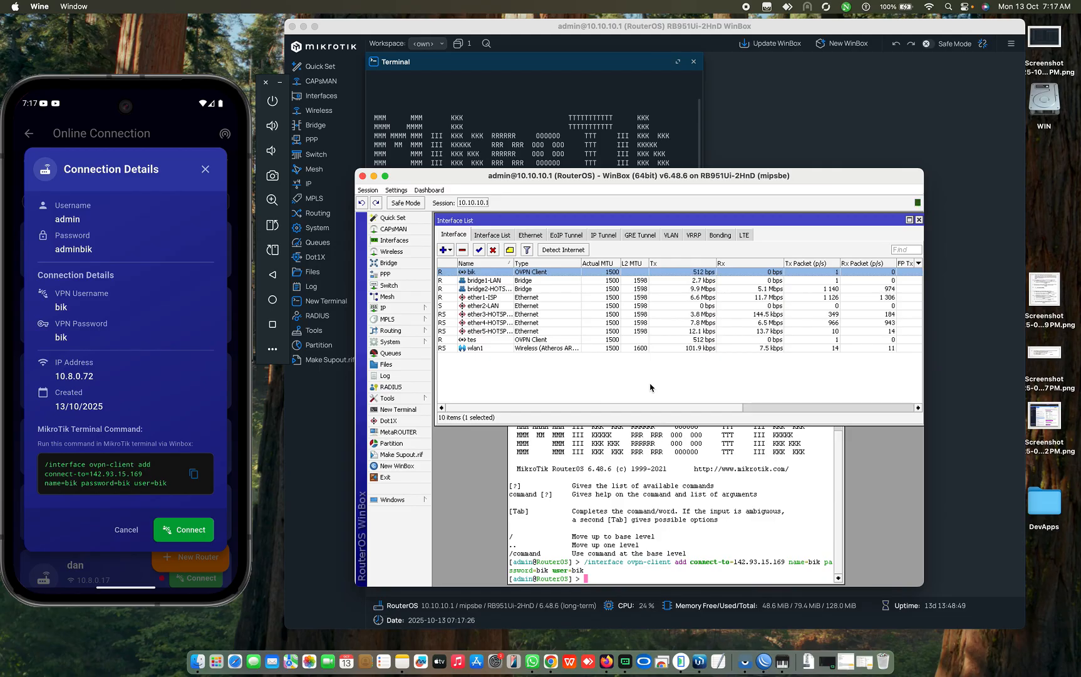
Step: Review the tes and bik OVPN client interfaces in WinBox, then return to the phone app
click(483, 340)
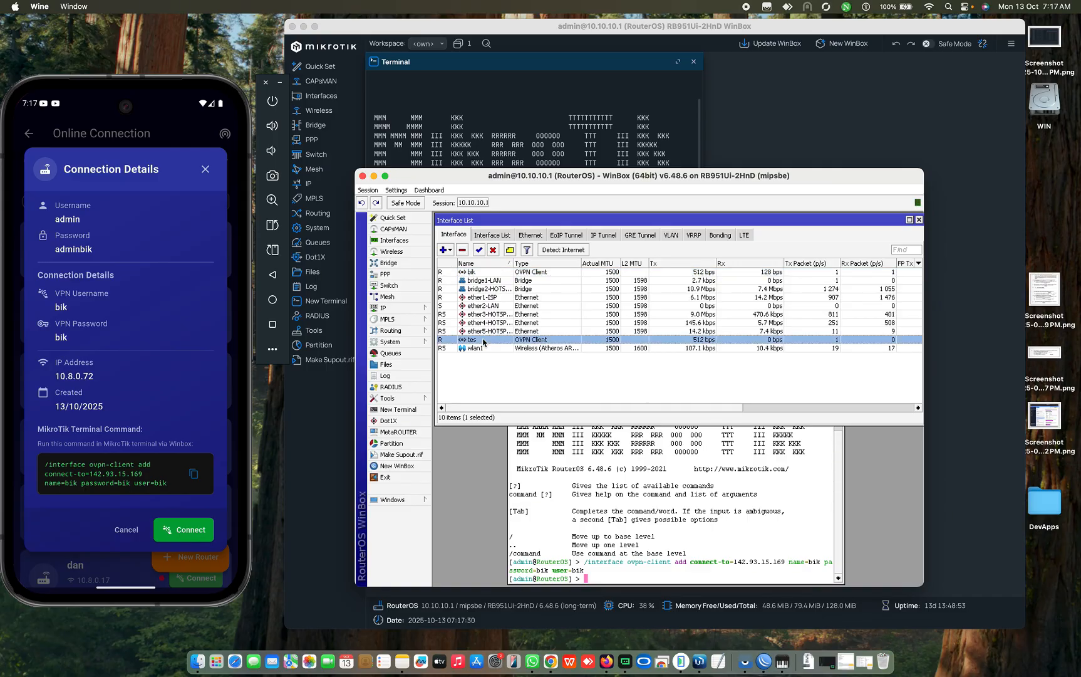
click(485, 274)
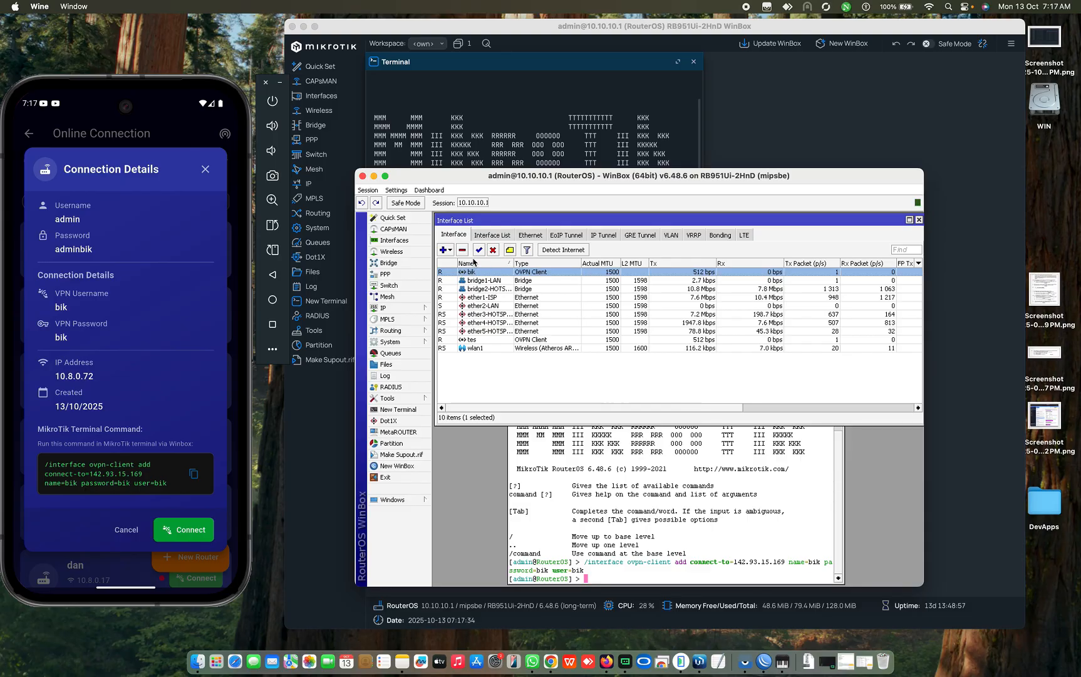
click(206, 170)
Step: Close bik's Connection Details and scroll through the phone's router list
click(206, 170)
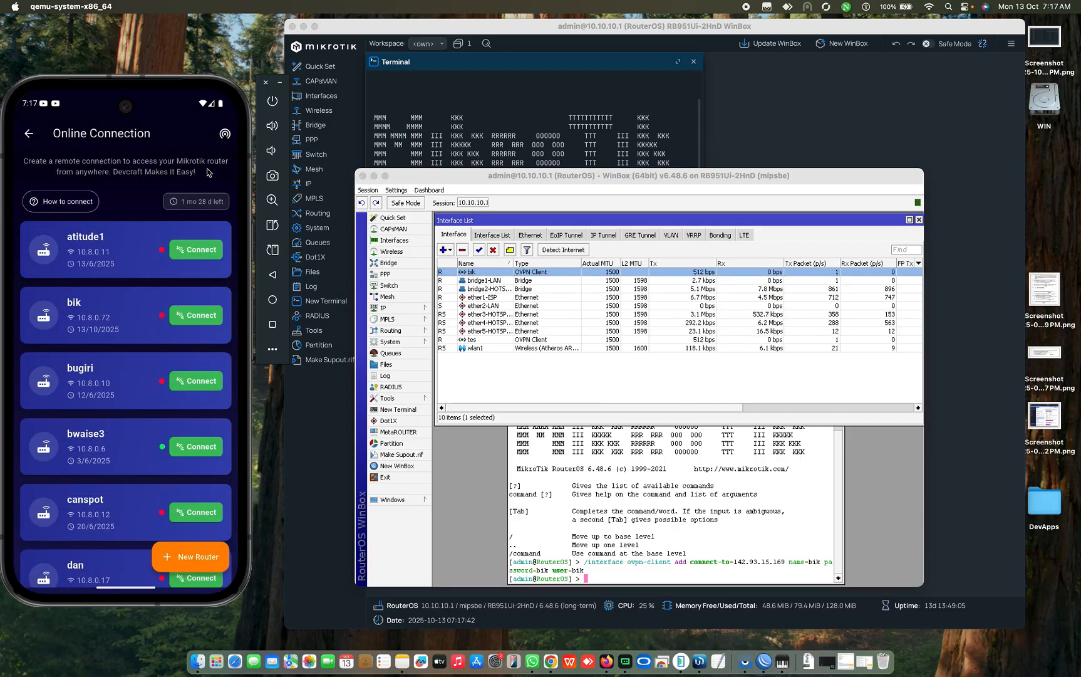
scroll(116, 287, down, 15)
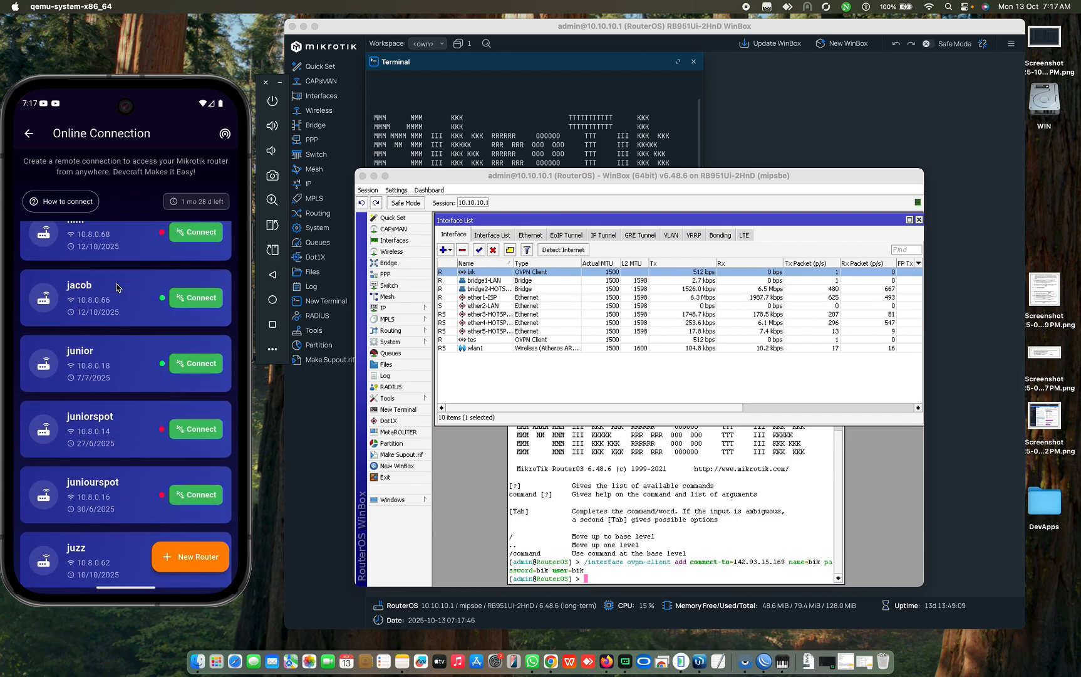
scroll(111, 335, down, 3)
scroll(110, 335, down, 10)
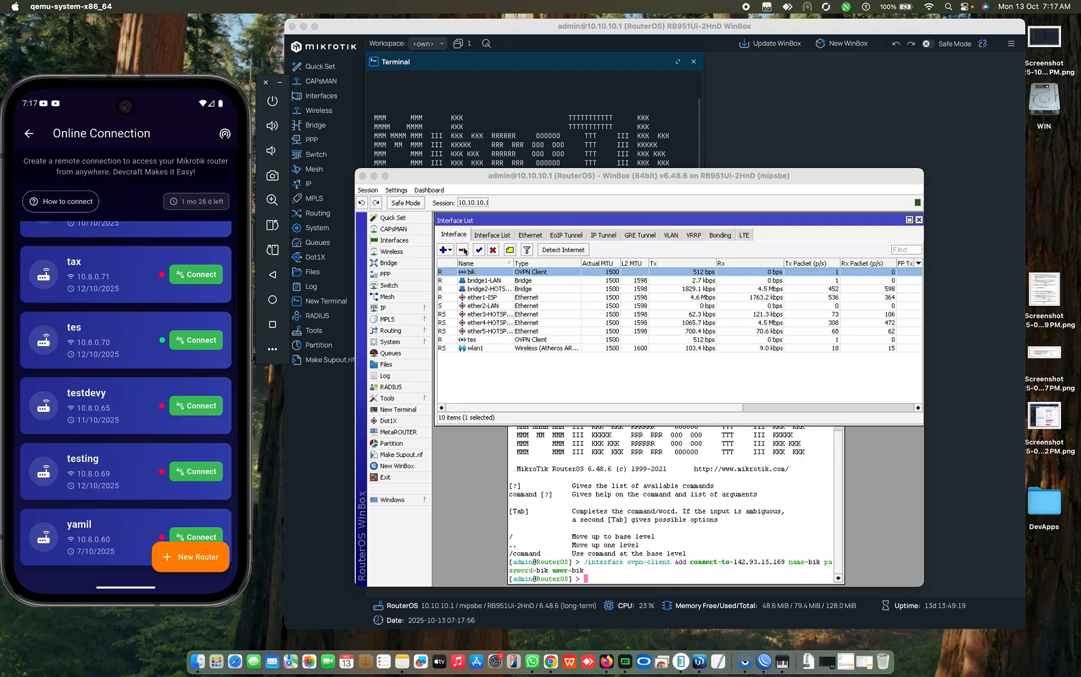
Step: Delete the bik OVPN client interface in WinBox and start a new check of all routers
click(478, 289)
click(466, 274)
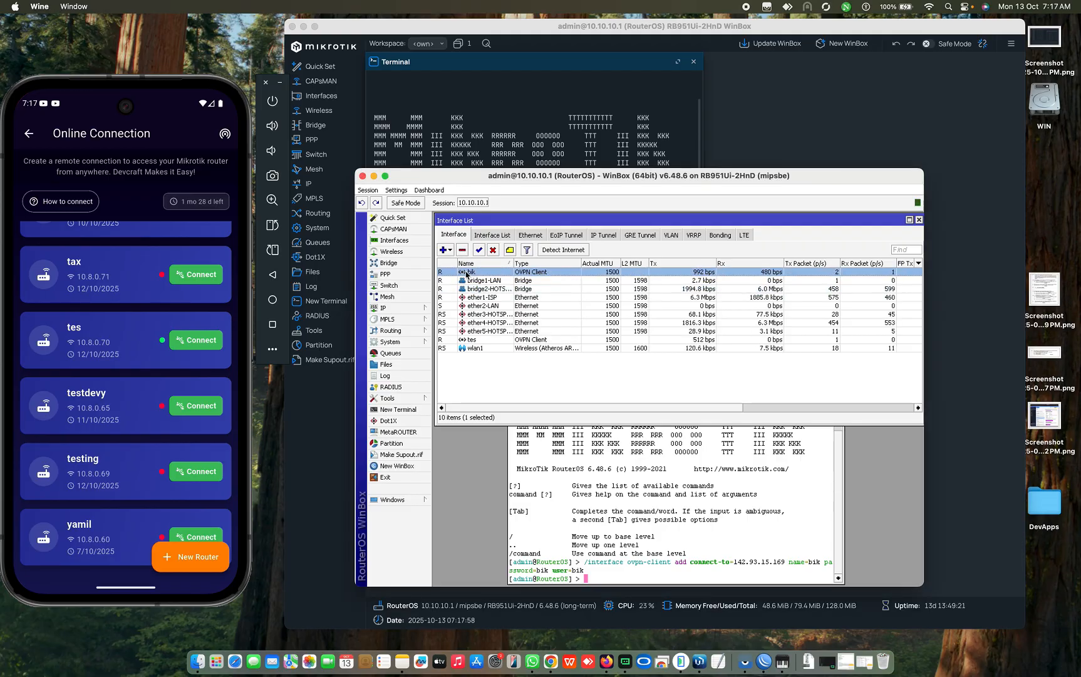
click(462, 250)
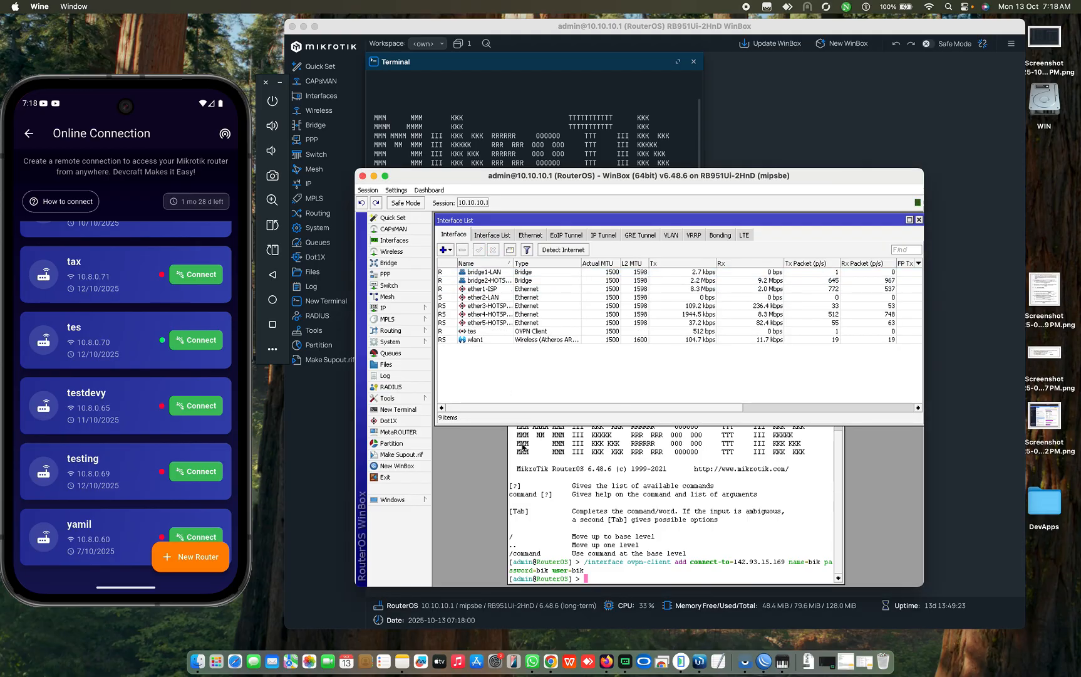
click(478, 331)
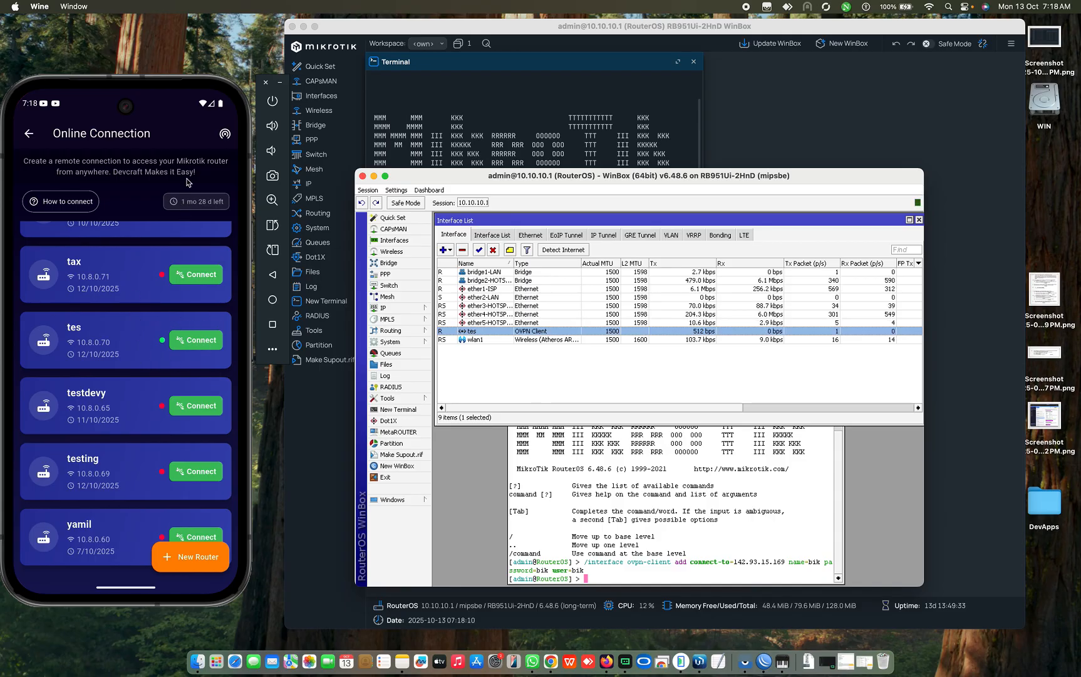
click(225, 140)
click(225, 135)
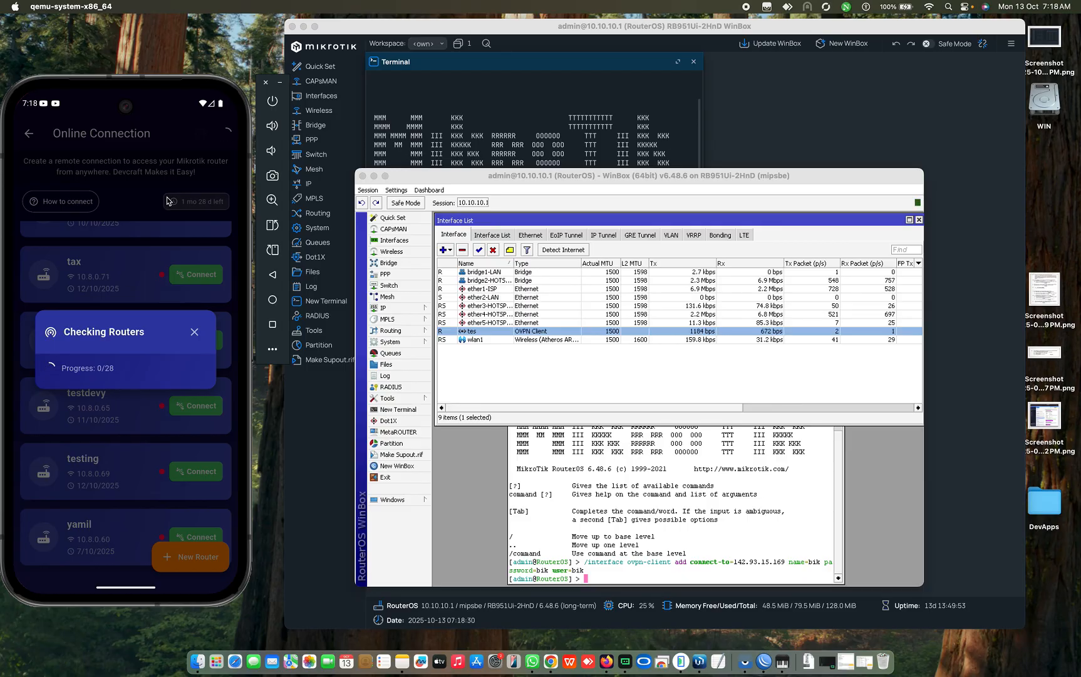
Step: Let the check finish all 28 routers, then close the results showing tes reachable
click(645, 481)
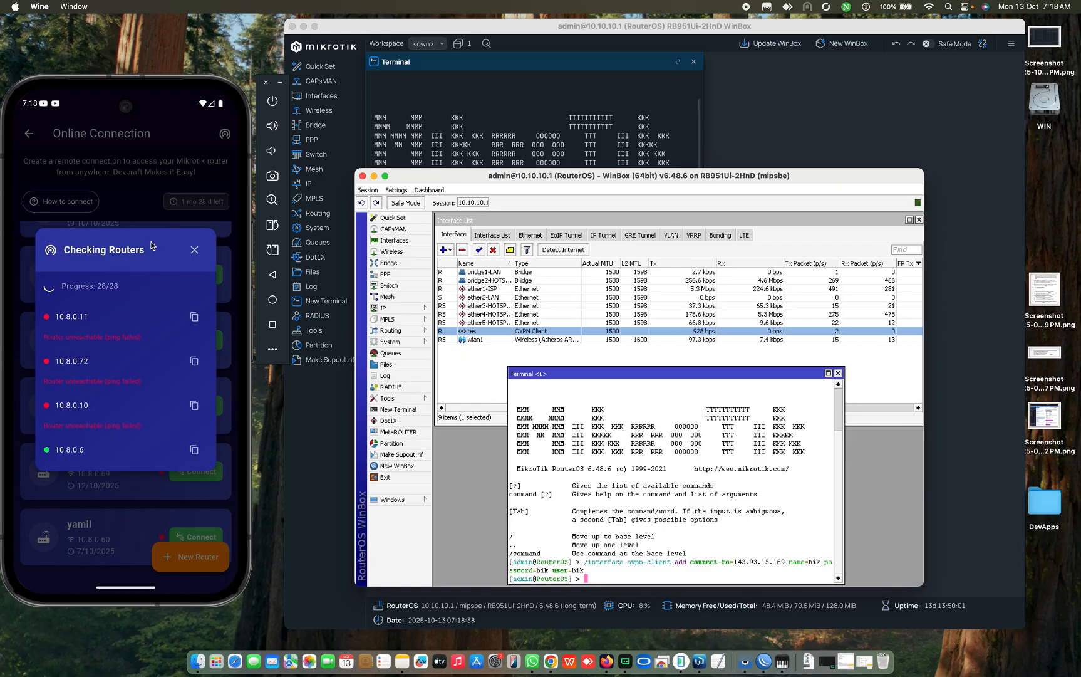
click(196, 253)
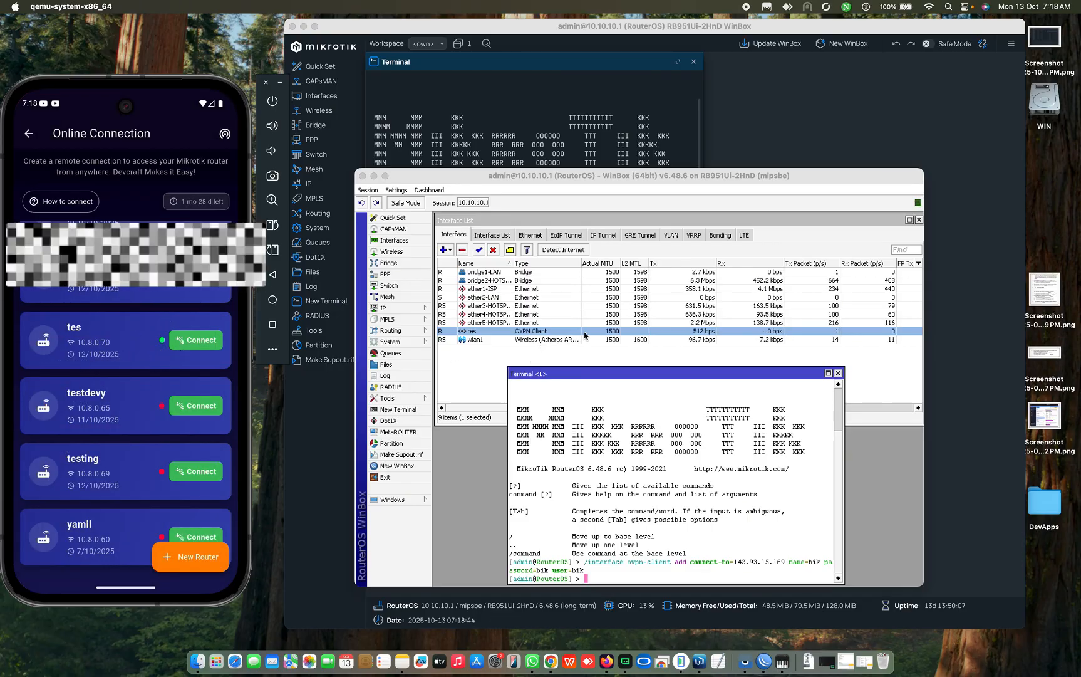
Step: Connect to the tes router to open its Router Dashboard, and close WinBox's Terminal <1>
click(201, 342)
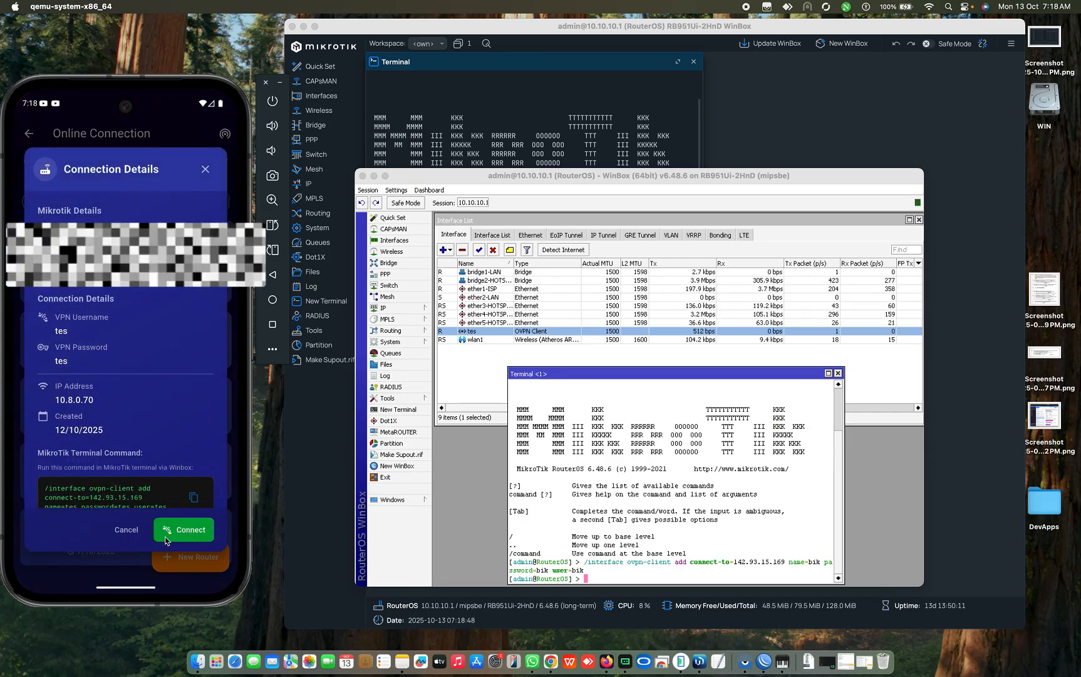
click(190, 531)
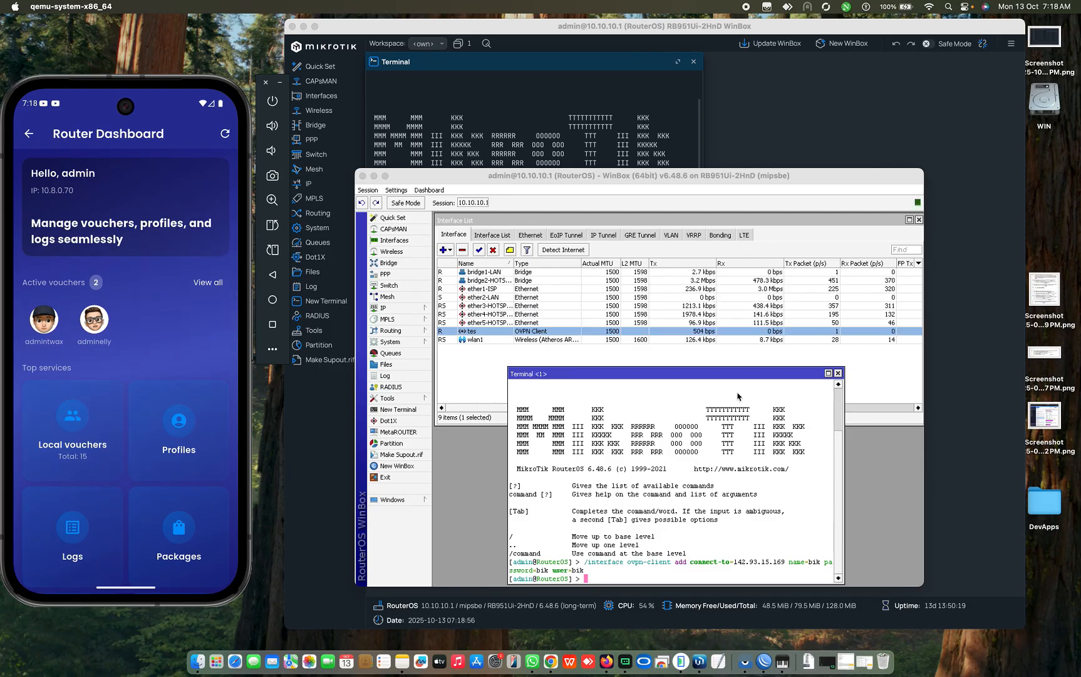
click(838, 374)
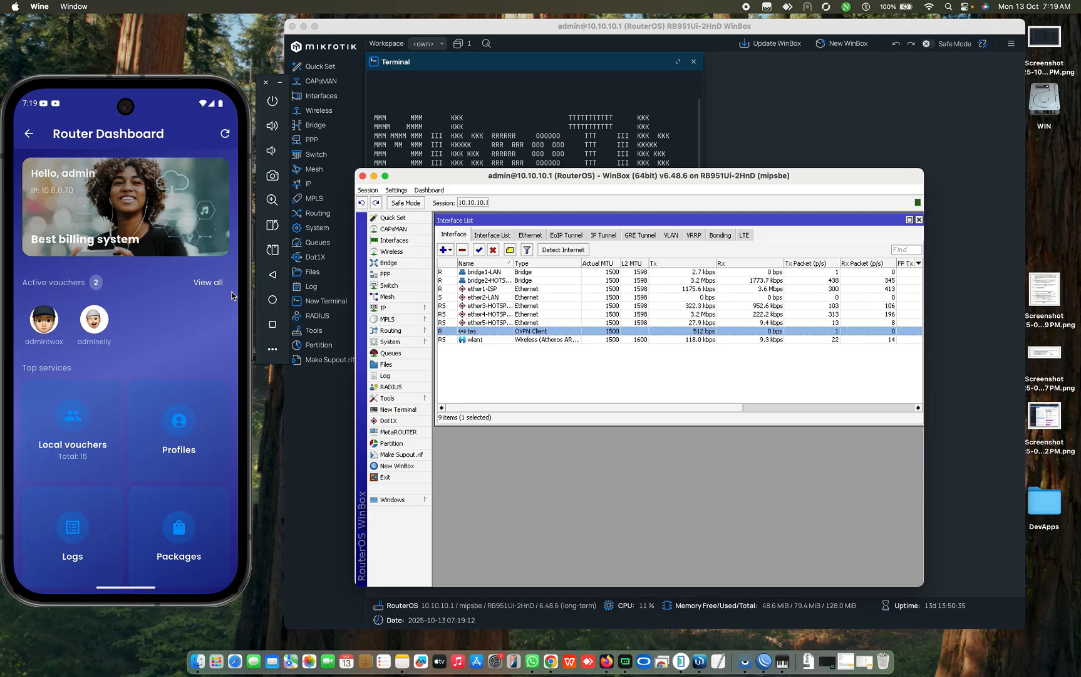
click(210, 283)
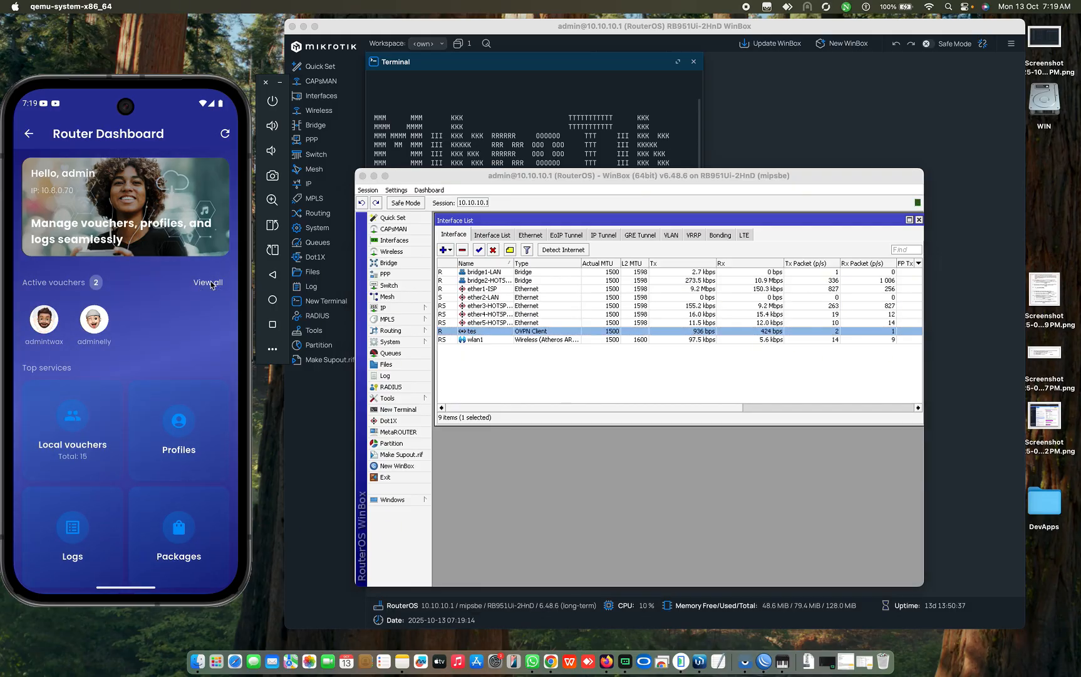
click(208, 284)
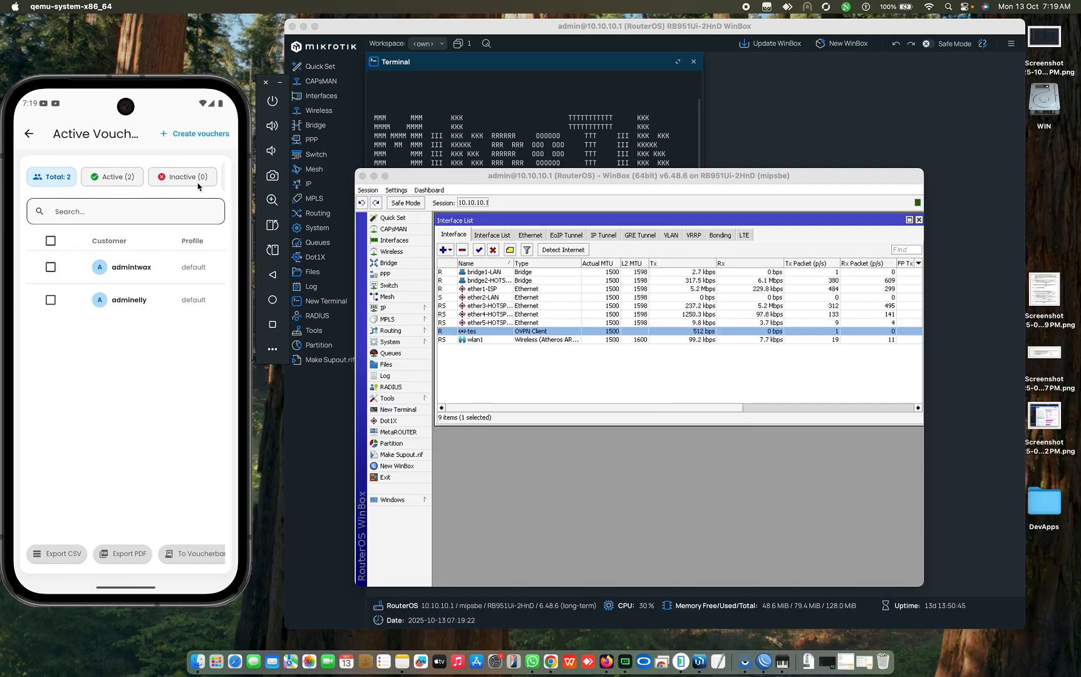
scroll(202, 180, right, 5)
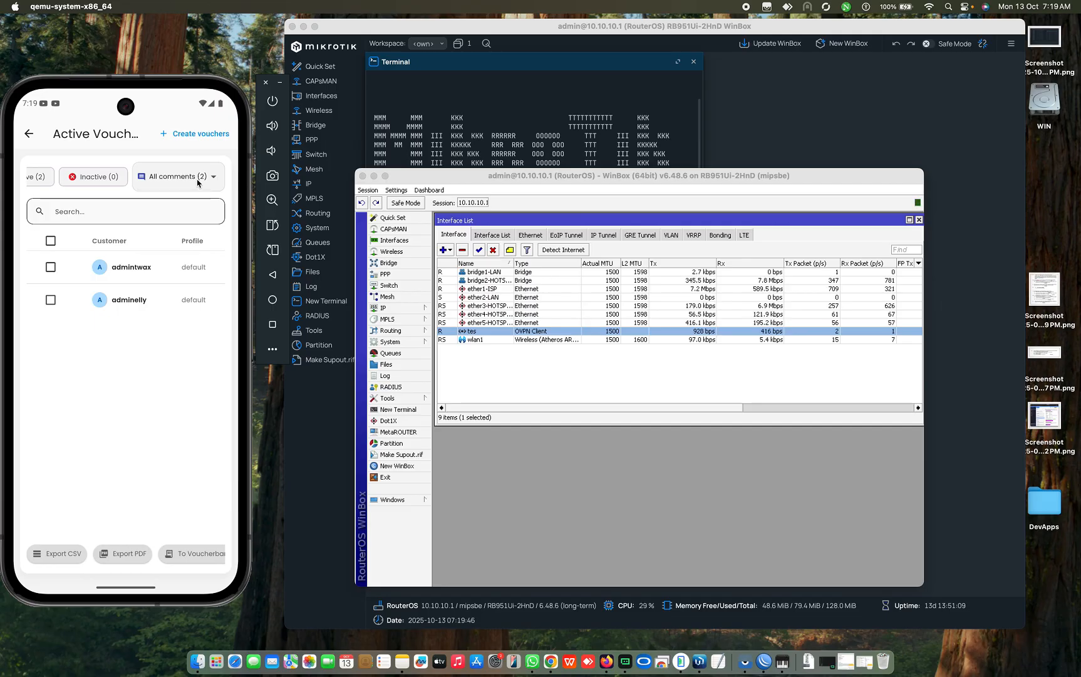
click(198, 181)
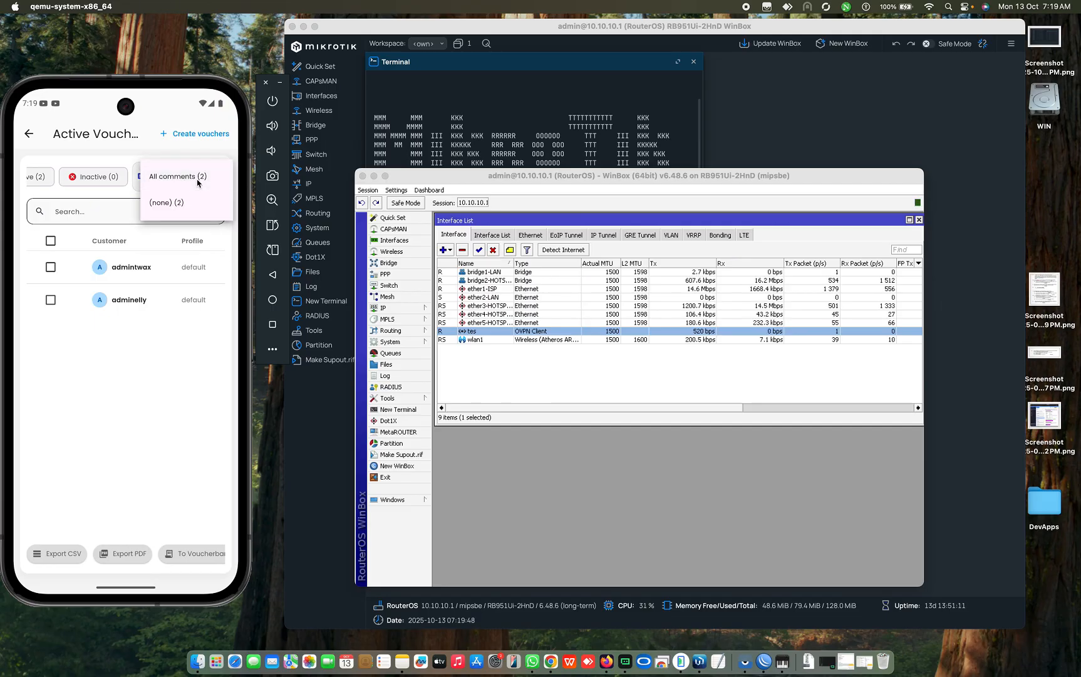
click(194, 178)
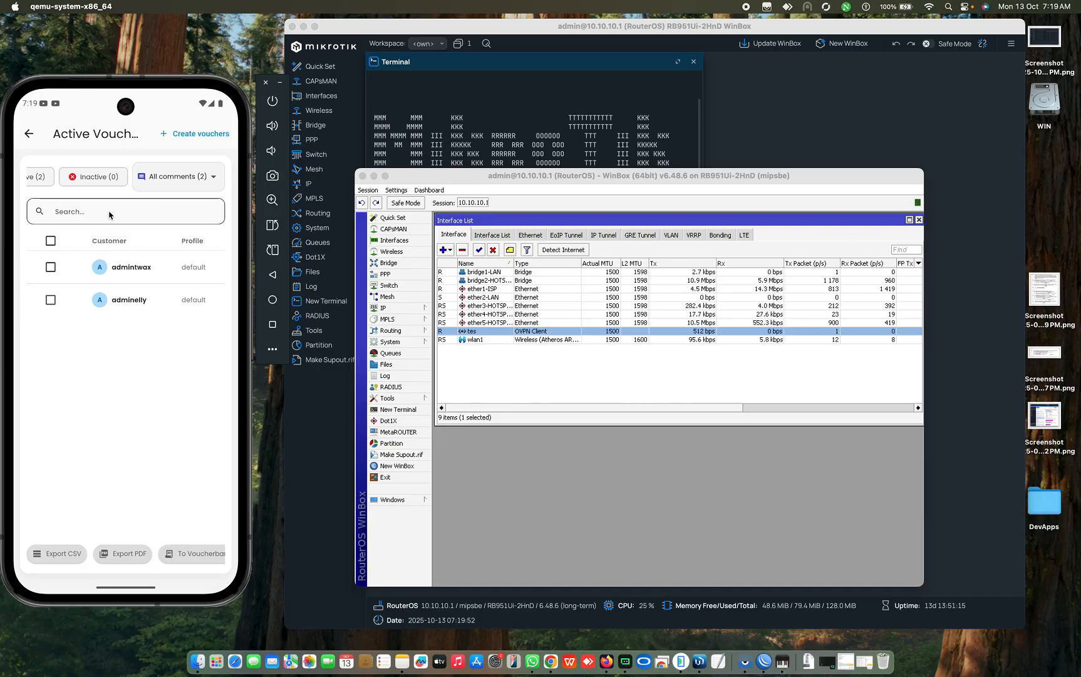
drag(29, 175, 222, 176)
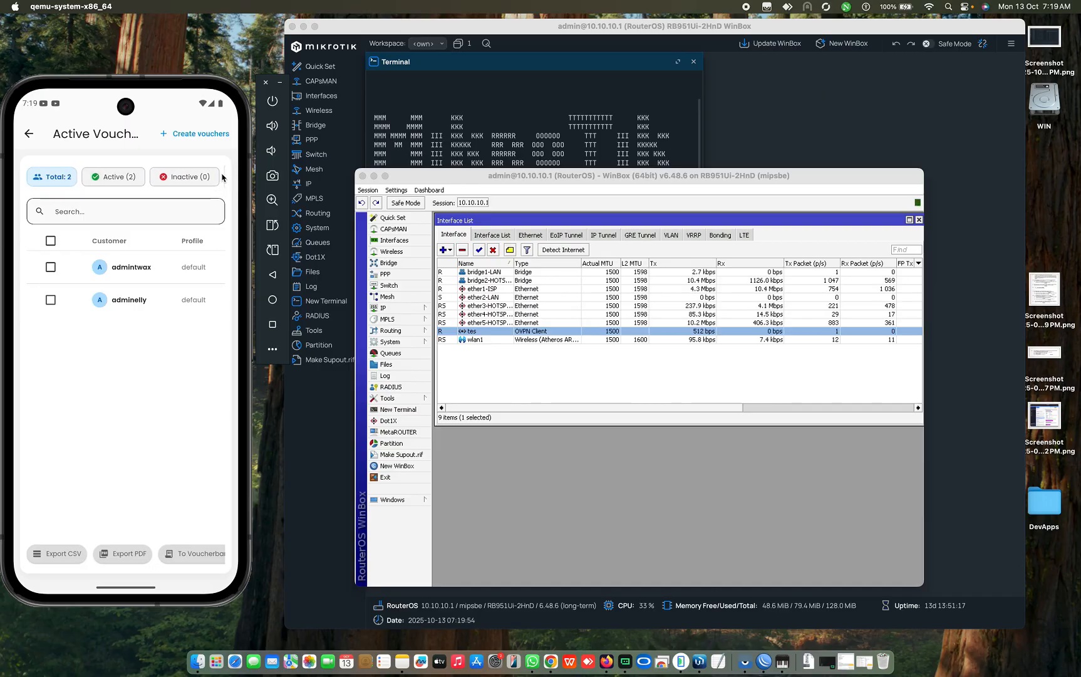
click(31, 133)
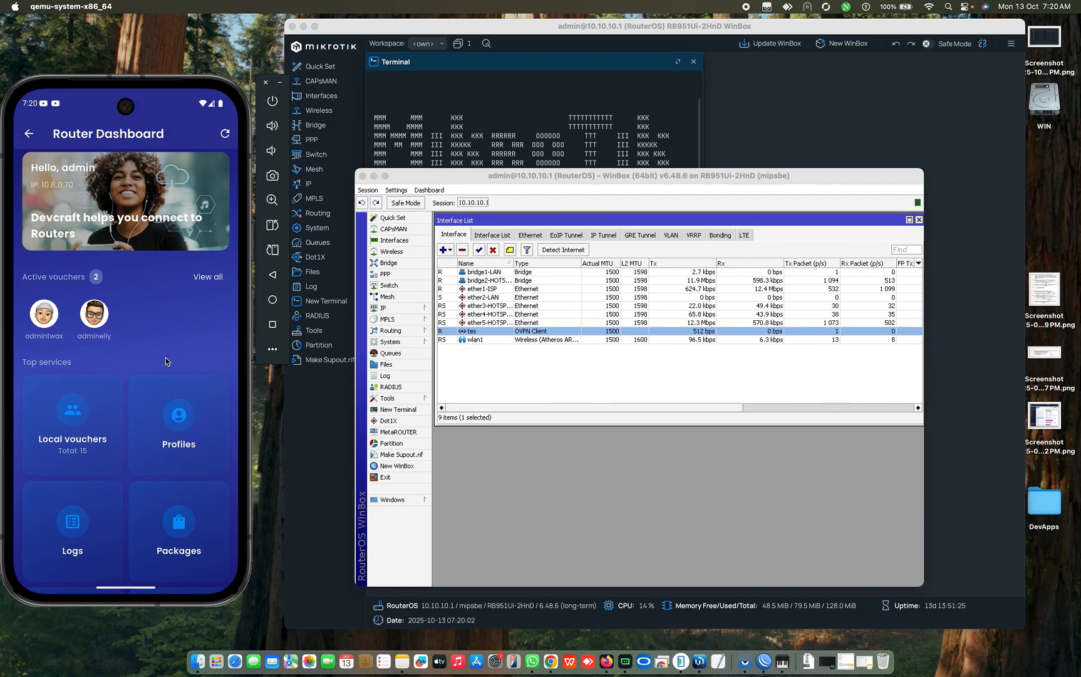
Step: Scroll the tes Router Dashboard to view all Top services tiles, then back up
scroll(166, 359, down, 5)
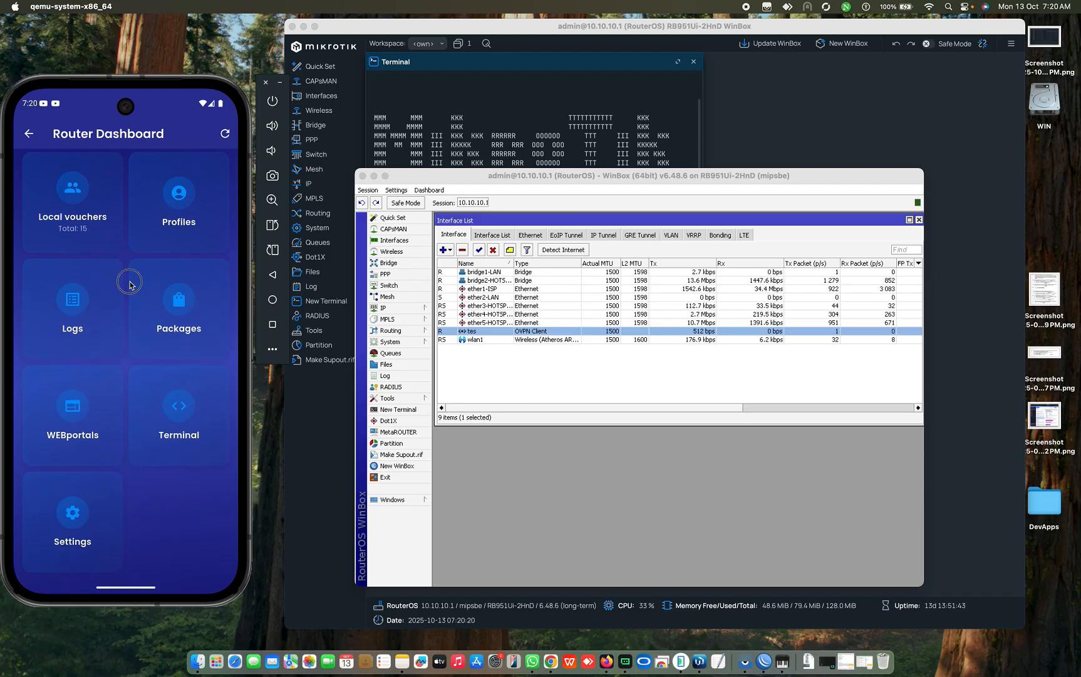
scroll(128, 263, up, 2)
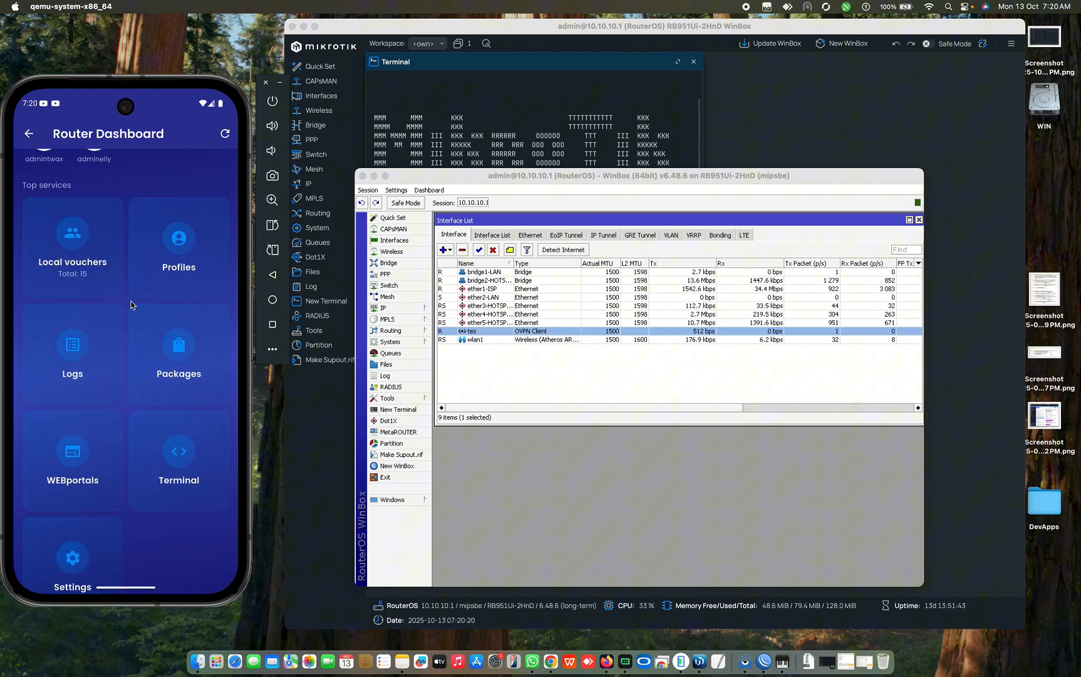
Step: Open the tes router's Local vouchers and show the Total 15, Active 2, Inactive 13 chips
click(89, 257)
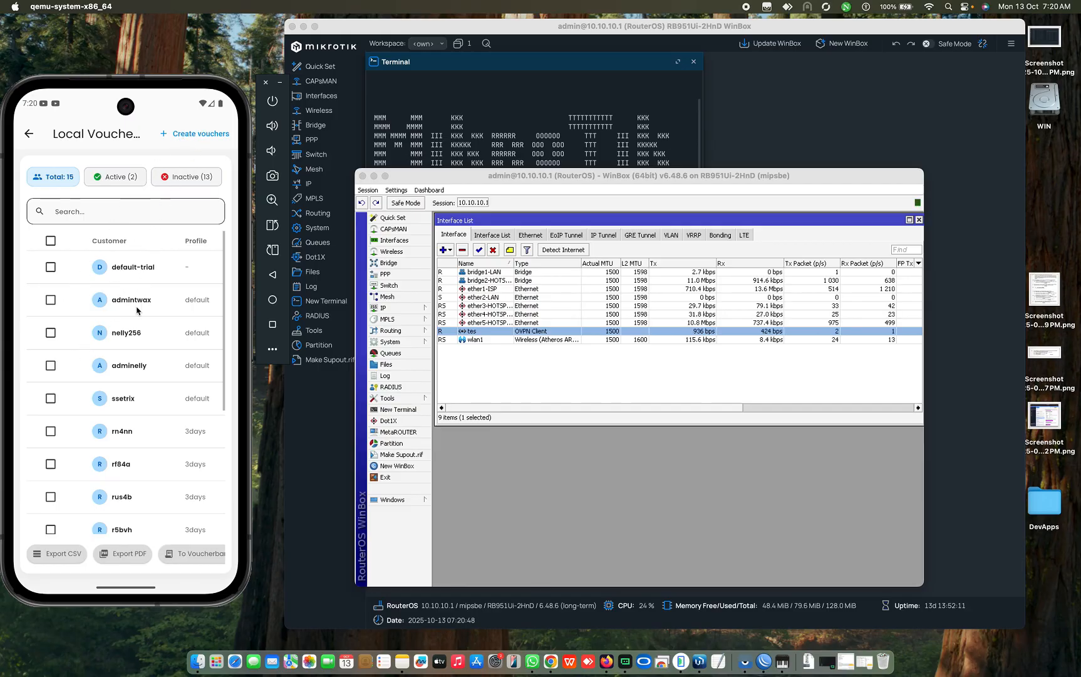
click(29, 134)
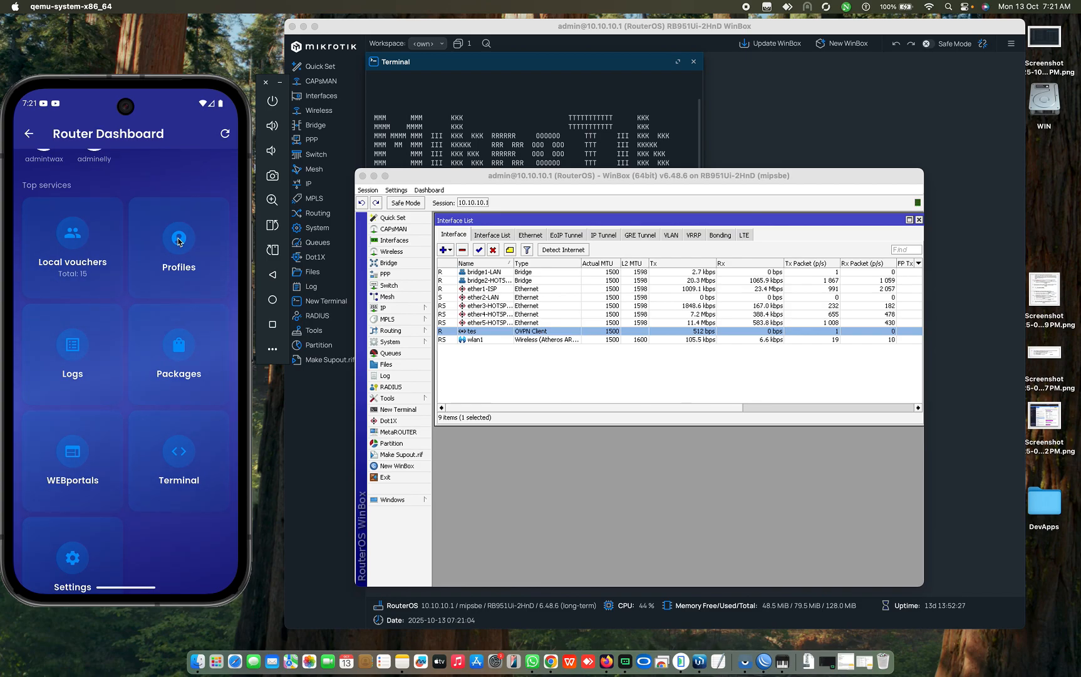
click(88, 246)
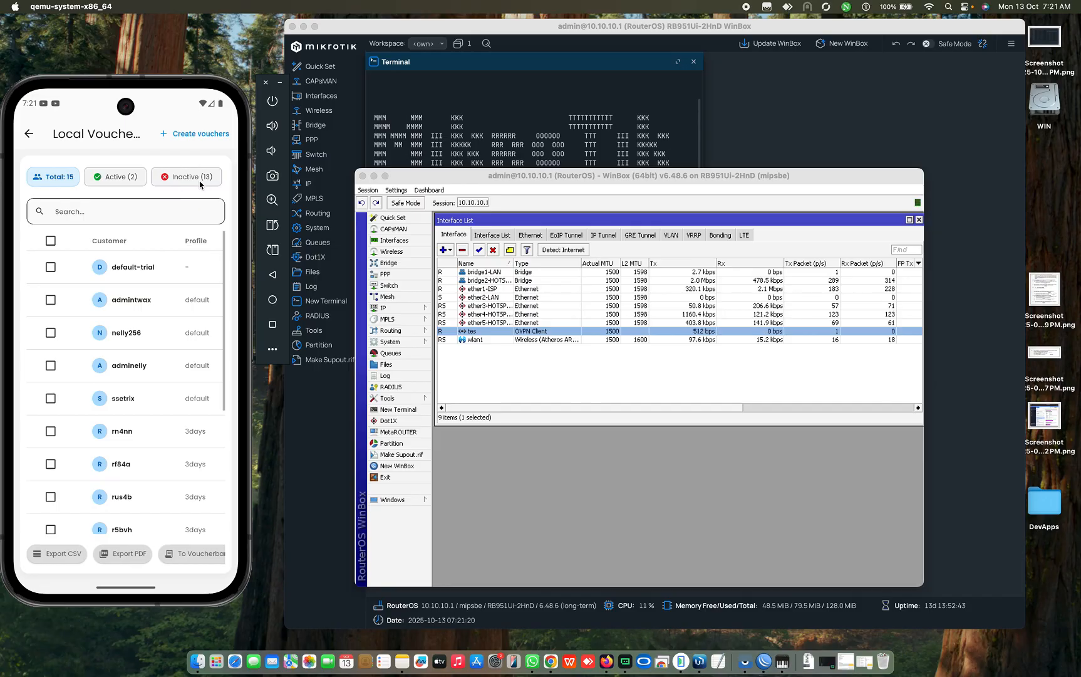
drag(186, 182, 65, 182)
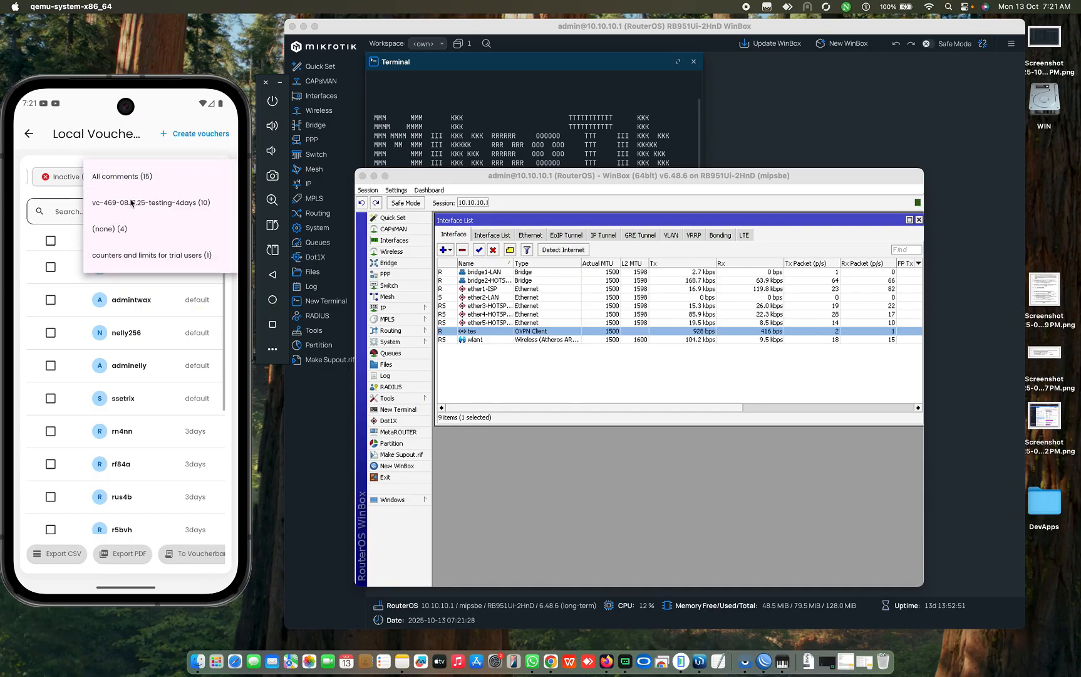
click(63, 196)
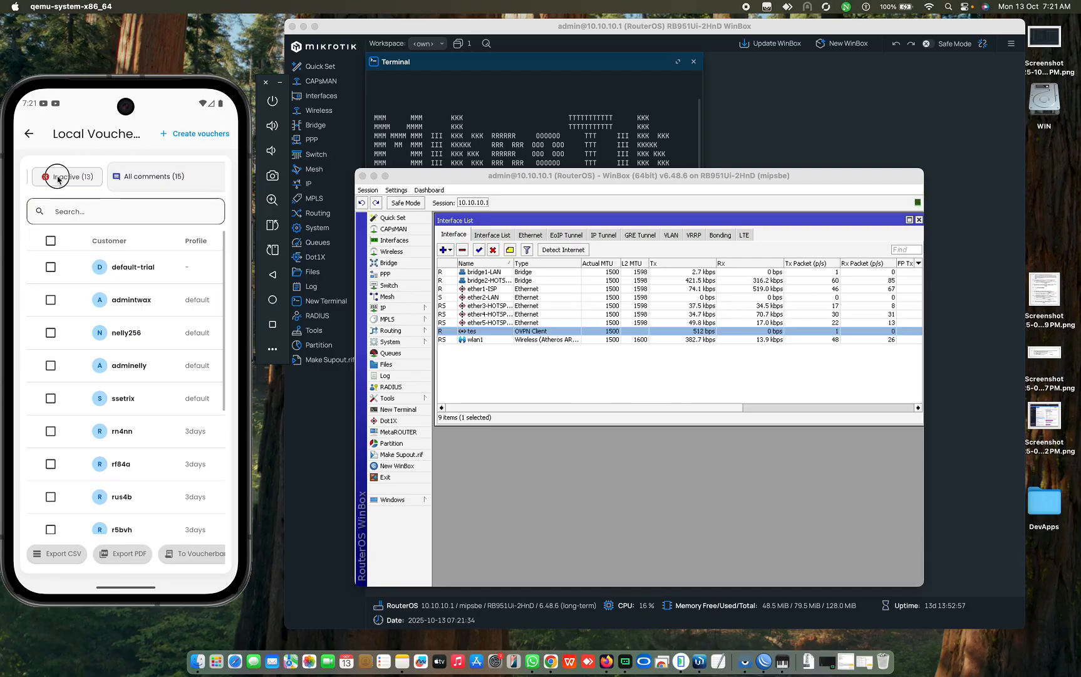
drag(48, 179, 220, 177)
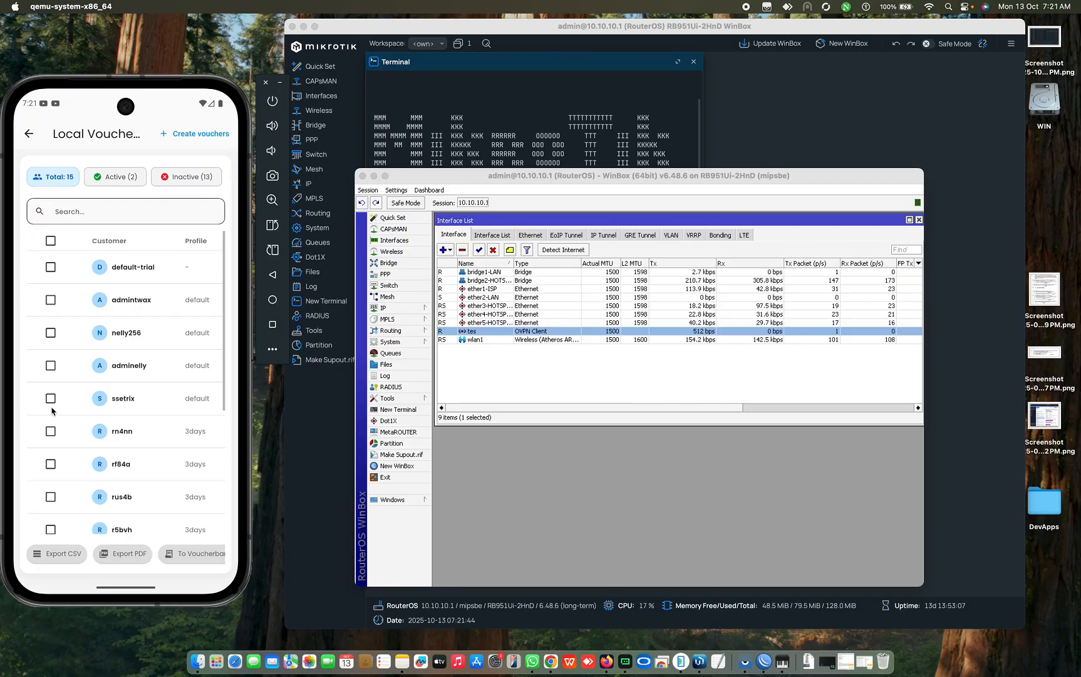
click(50, 431)
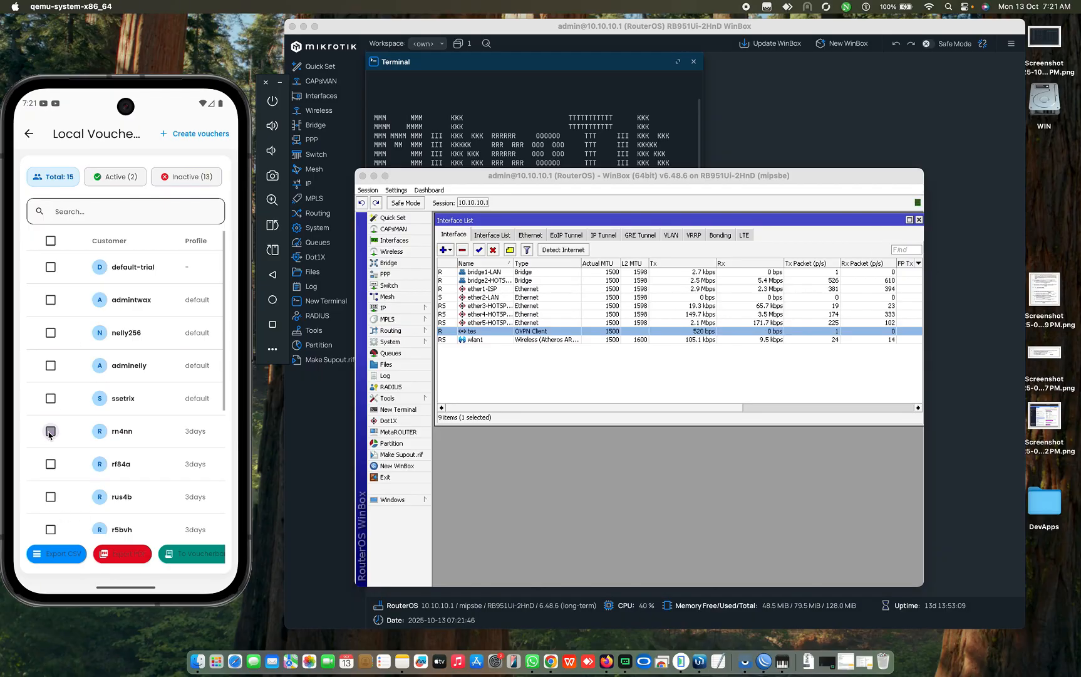
click(51, 399)
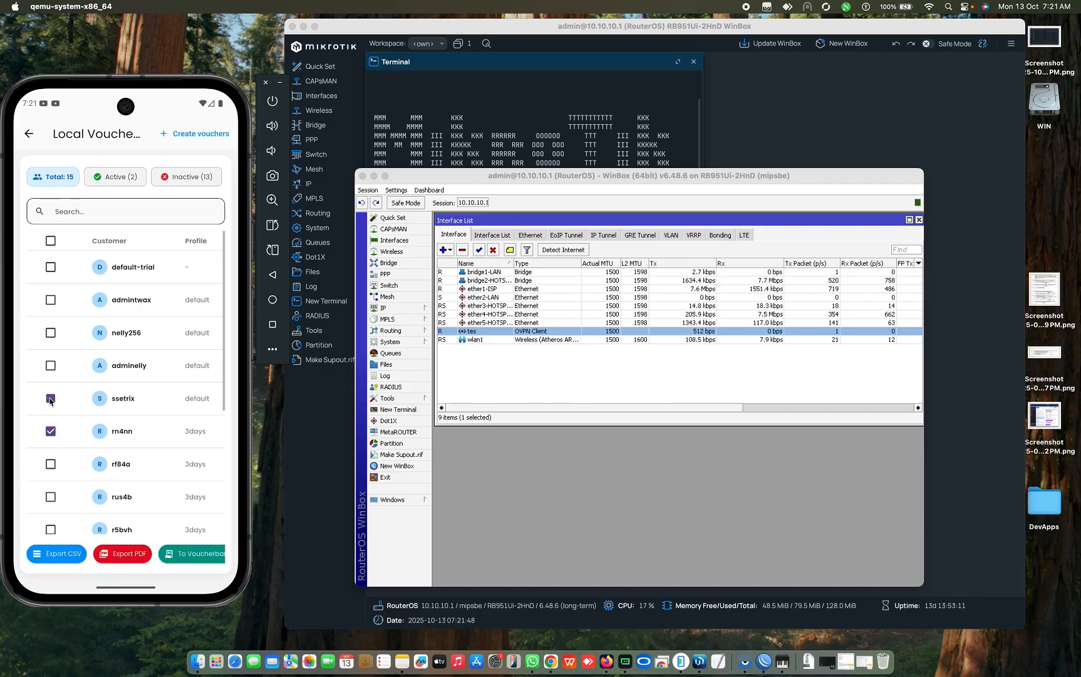
click(50, 242)
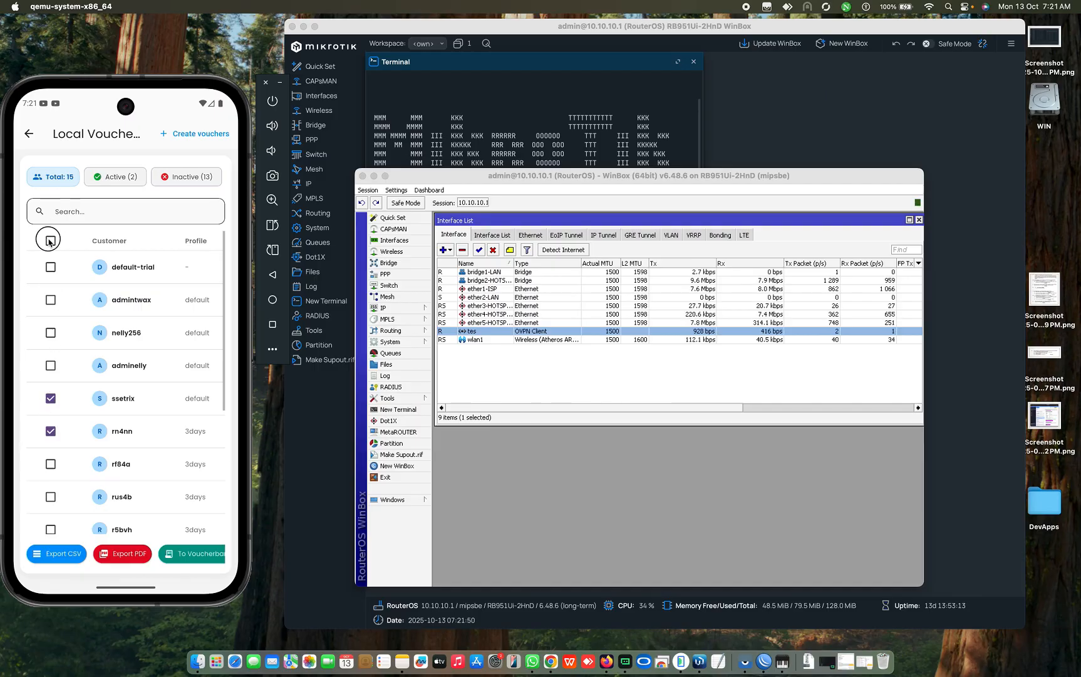
click(50, 241)
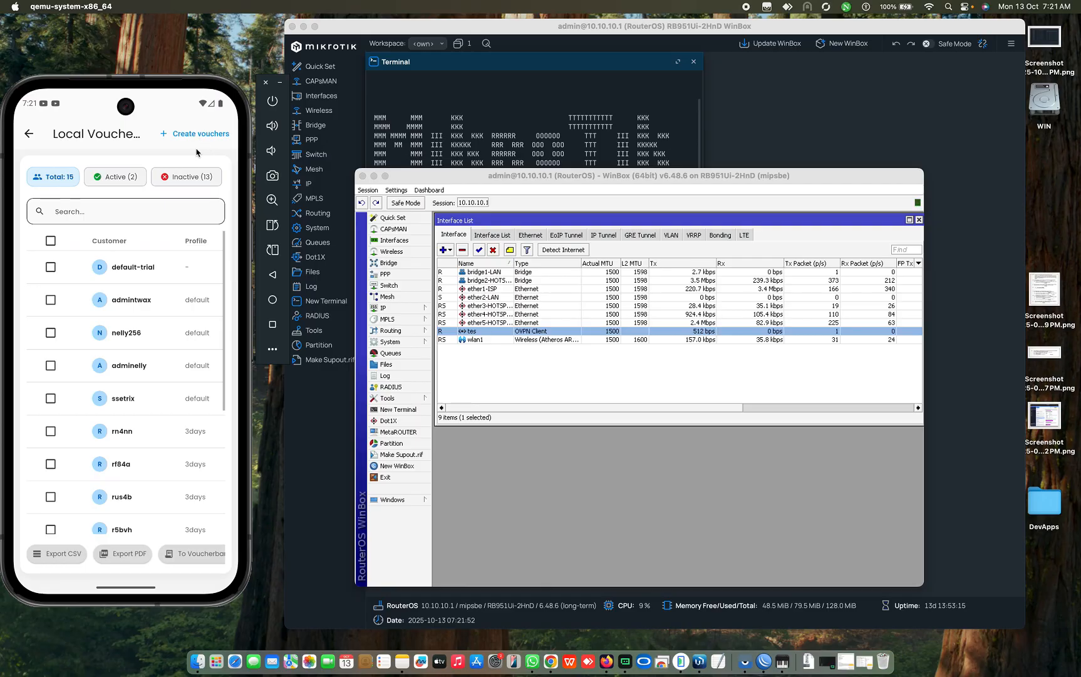
Step: Filter the voucher list by comment vc-469-08.17.25-testing-4days
drag(188, 175, 160, 176)
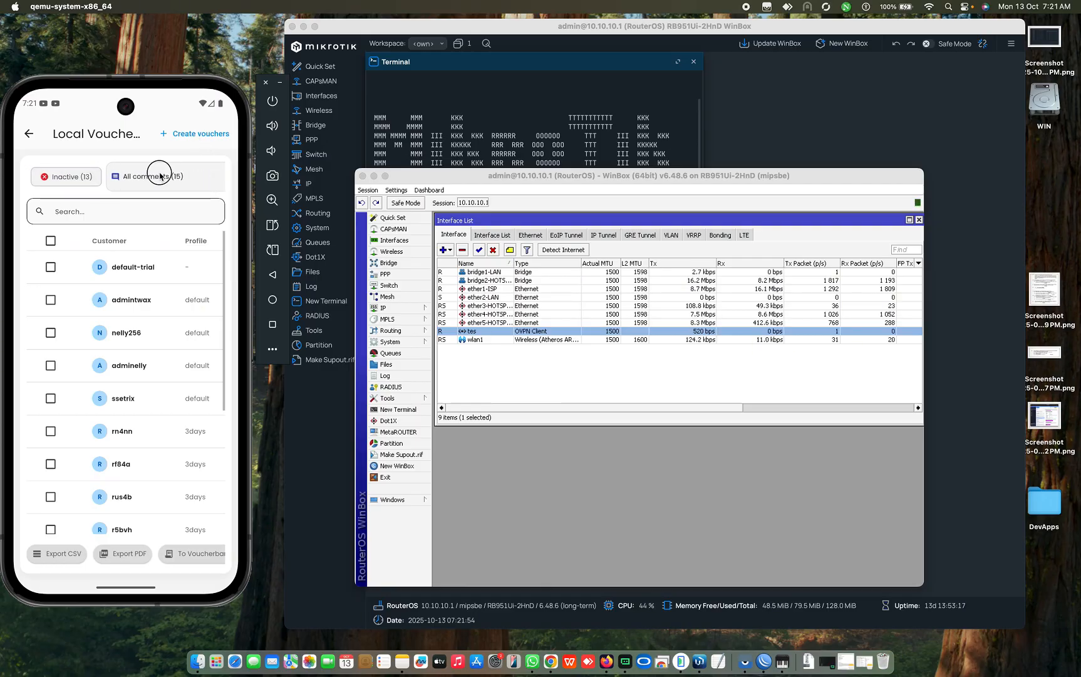
click(159, 176)
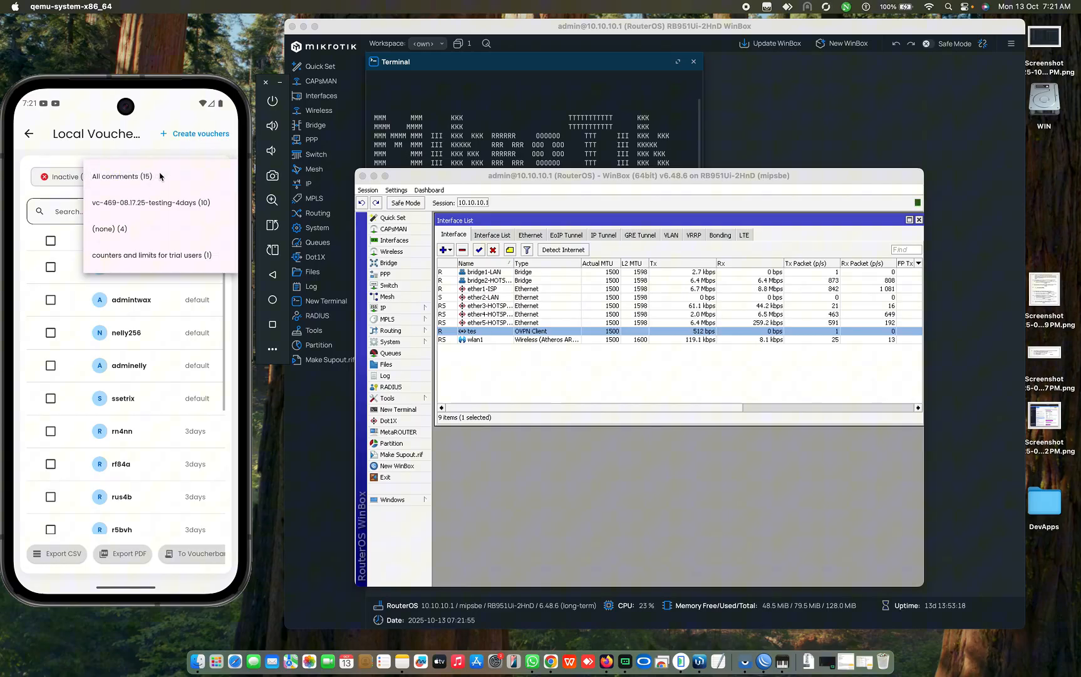
click(141, 205)
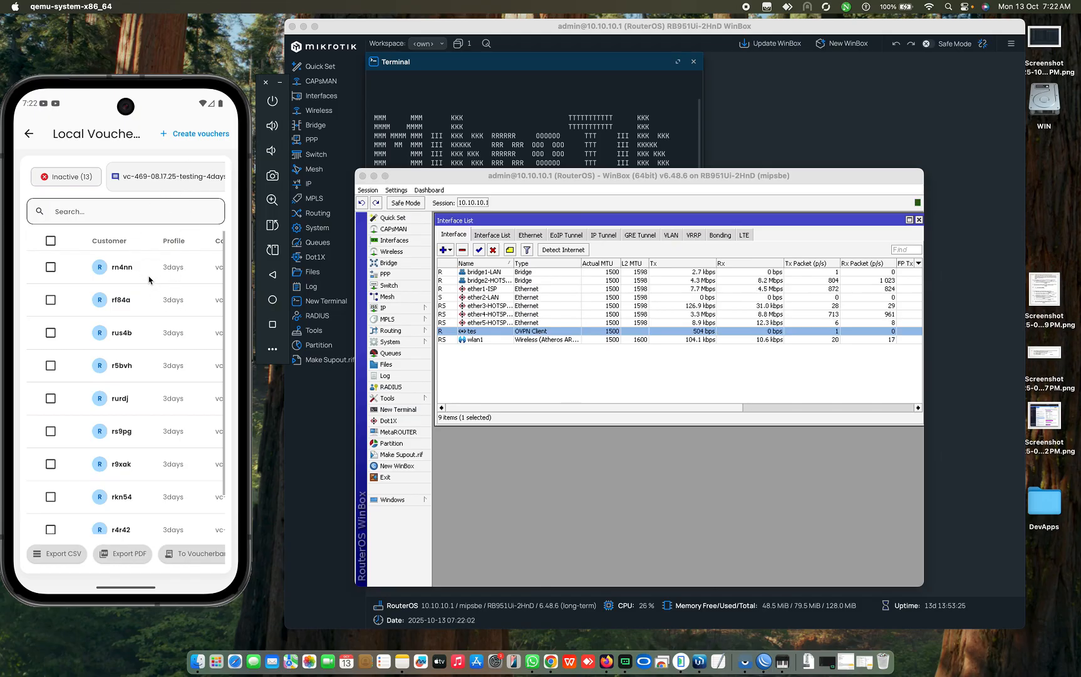
click(185, 178)
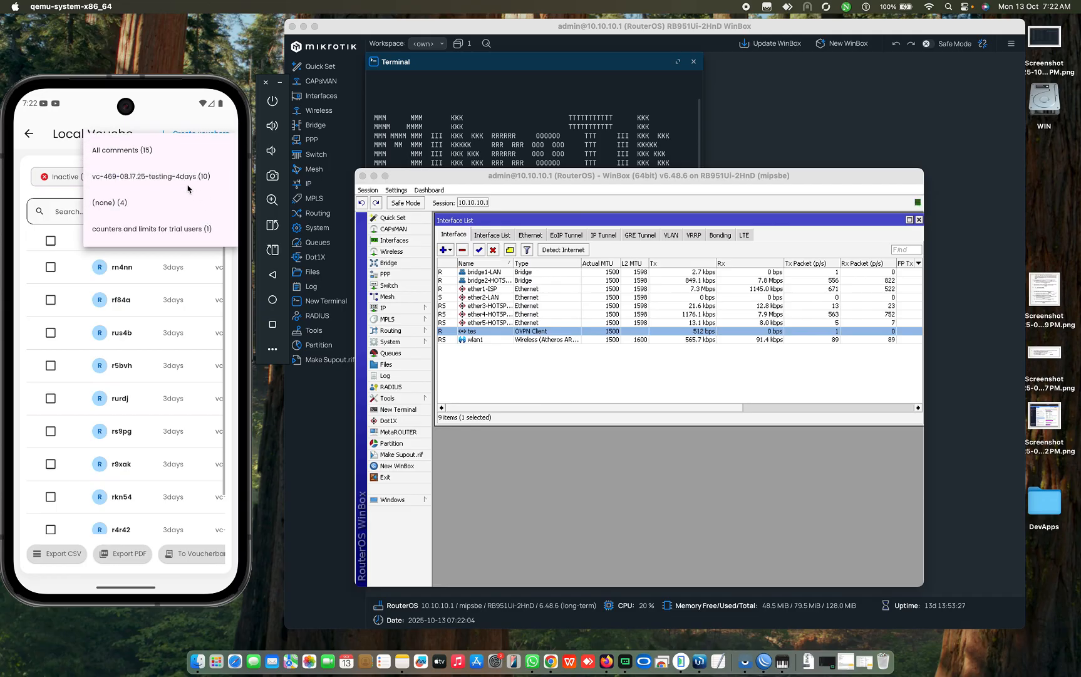
click(188, 176)
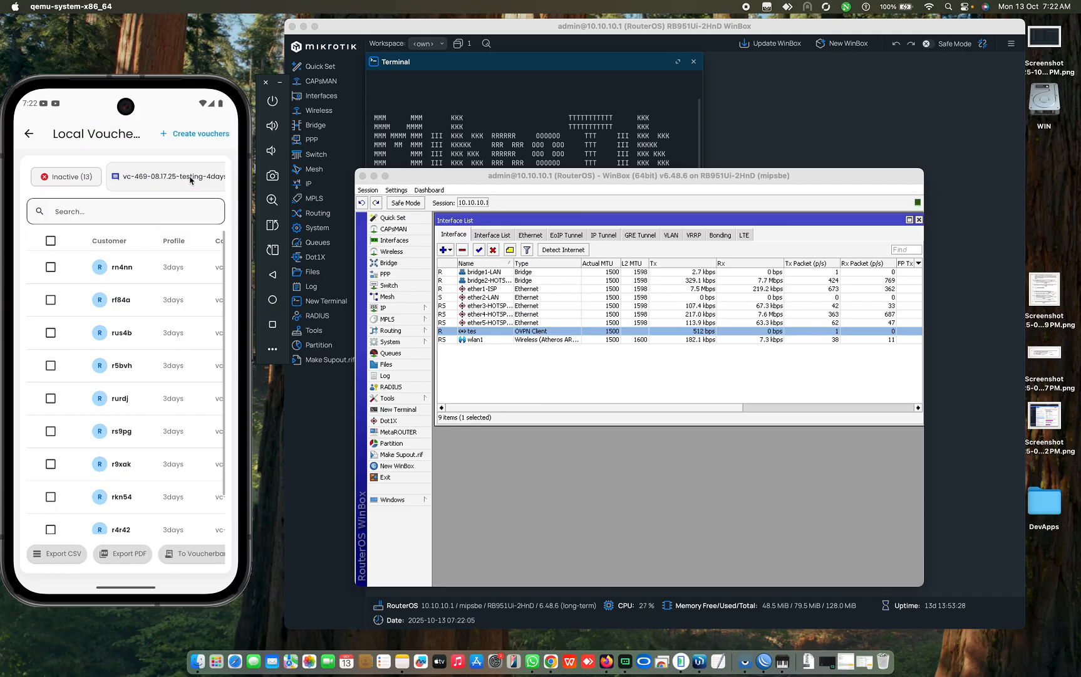
Step: Select all 13 filtered vouchers and swipe across to reveal the export buttons
click(51, 241)
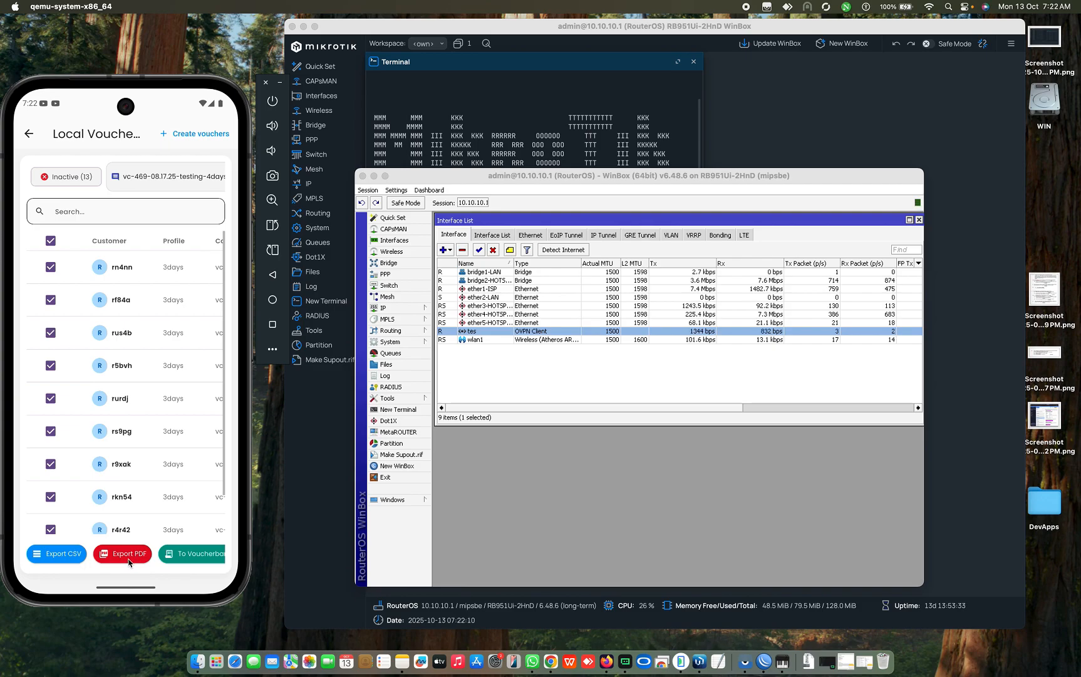
drag(188, 512, 59, 511)
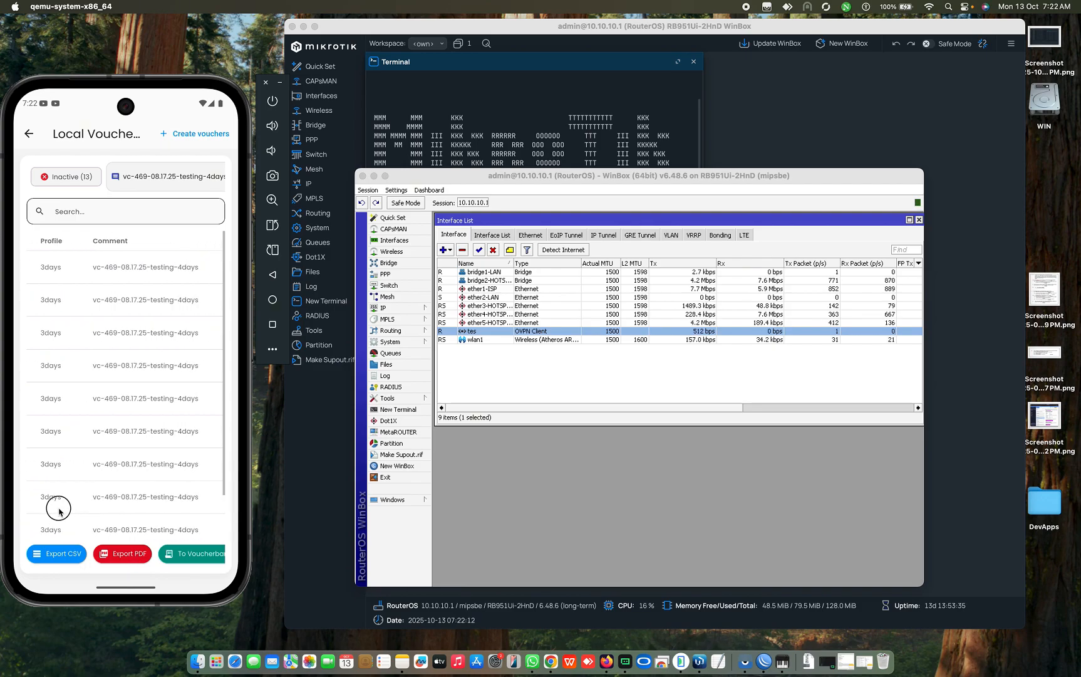
drag(184, 562, 94, 559)
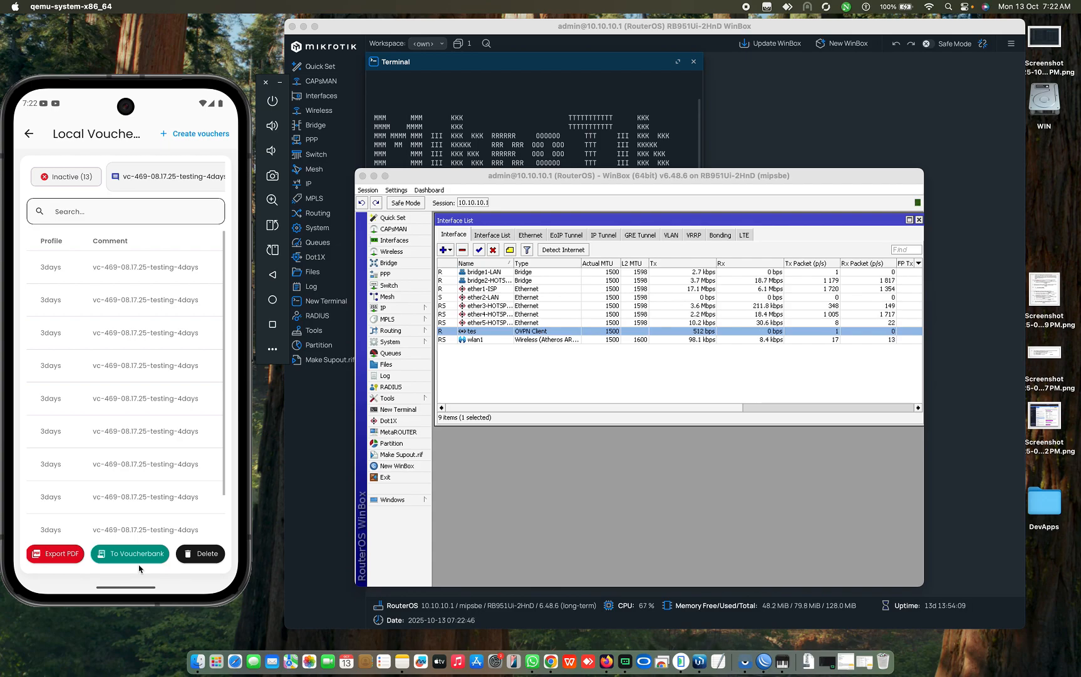
drag(47, 555, 183, 555)
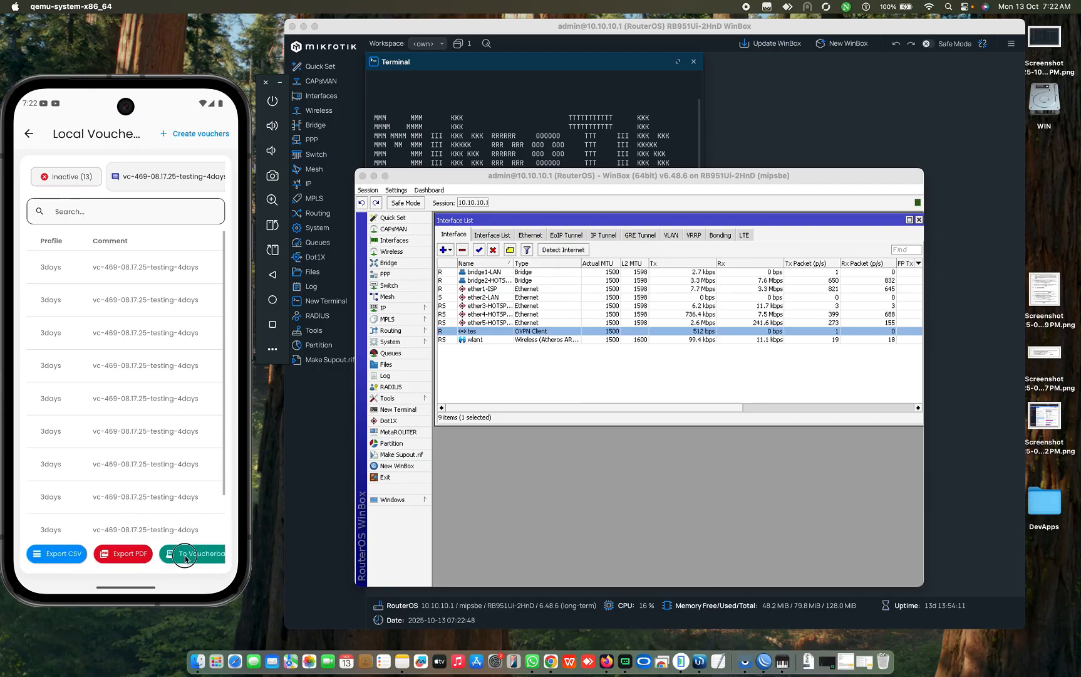
Step: Return to the Router Dashboard, open Hotspot User Profiles, and close WinBox's terminal
click(32, 136)
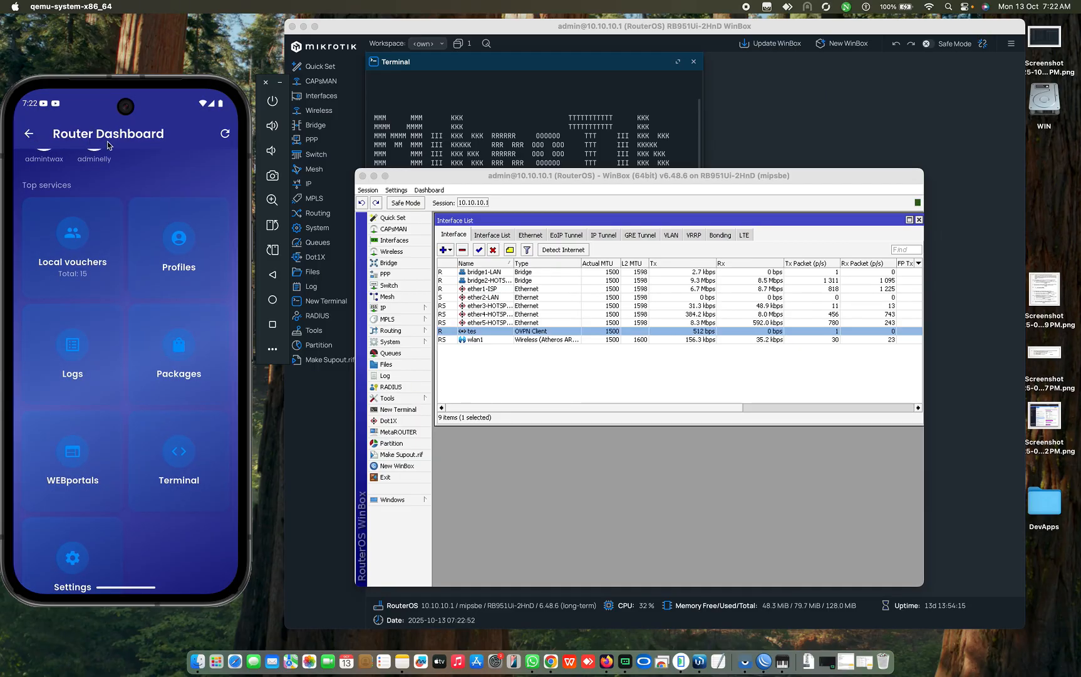
click(183, 238)
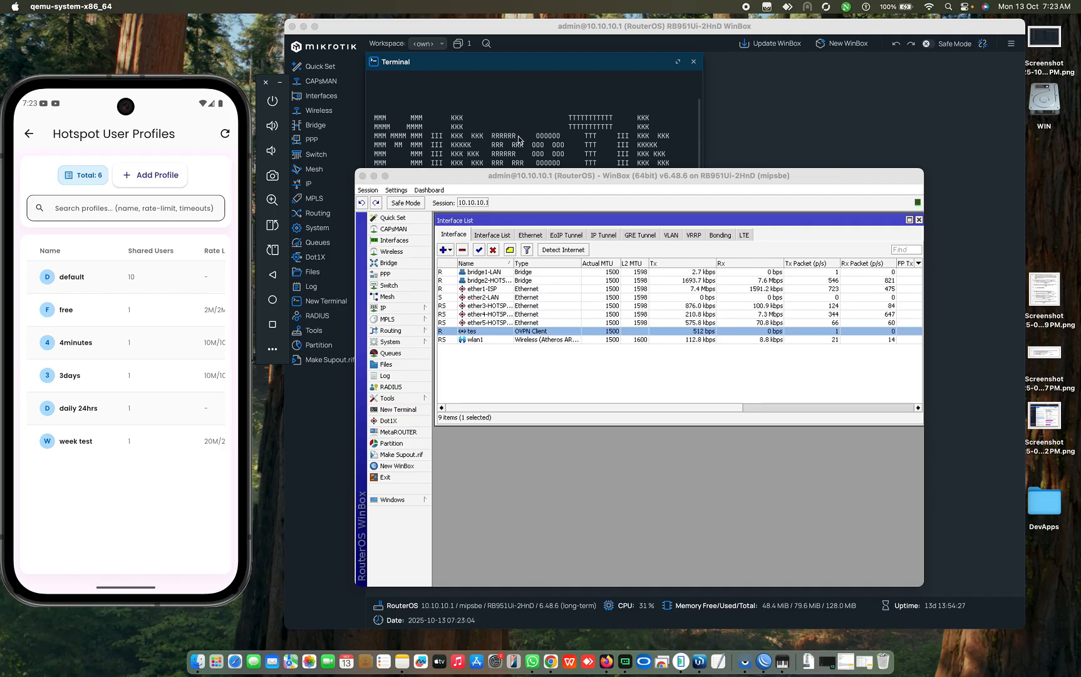
click(555, 111)
click(694, 61)
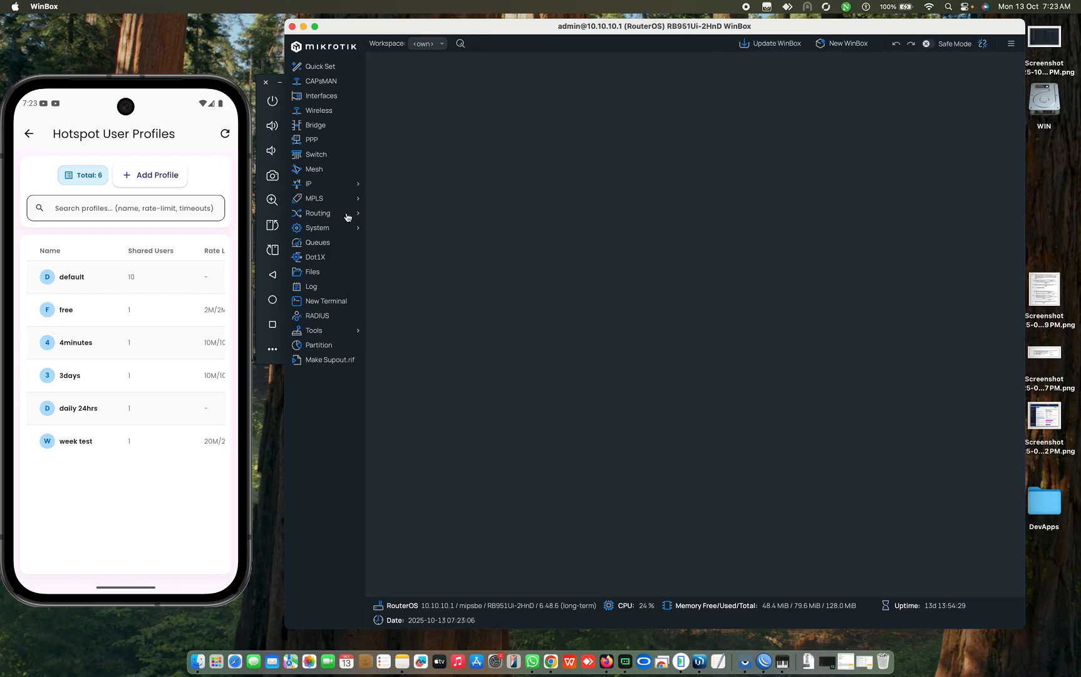
Step: Show the User Profiles list under IP > Hotspot in WinBox, then refocus the emulator
click(333, 189)
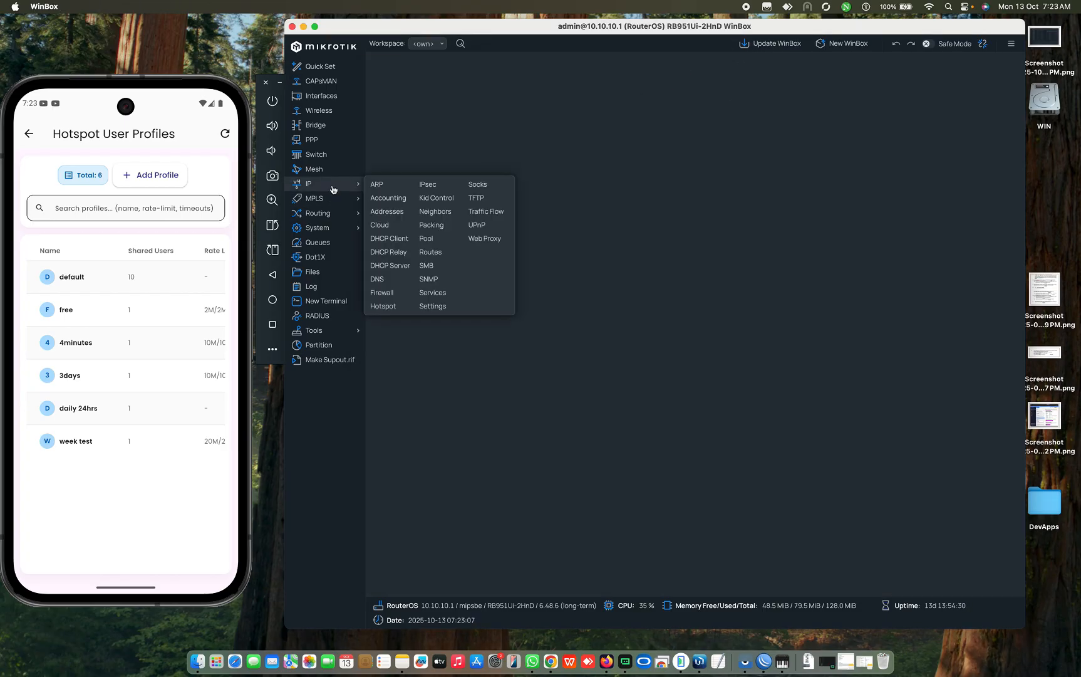
click(387, 307)
click(583, 74)
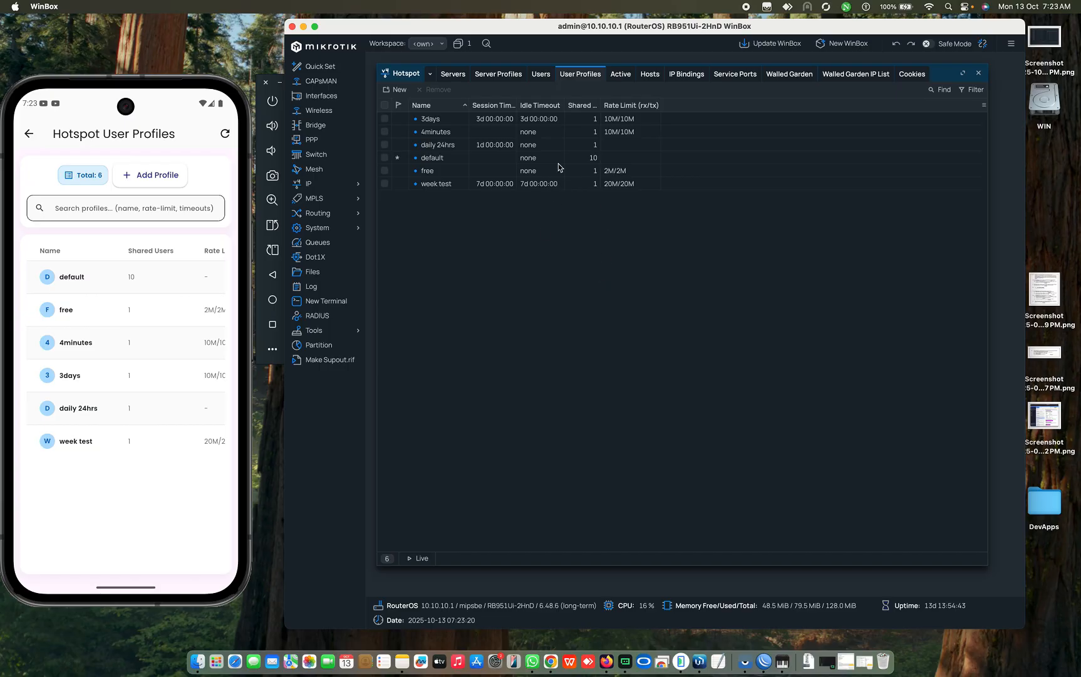
click(34, 183)
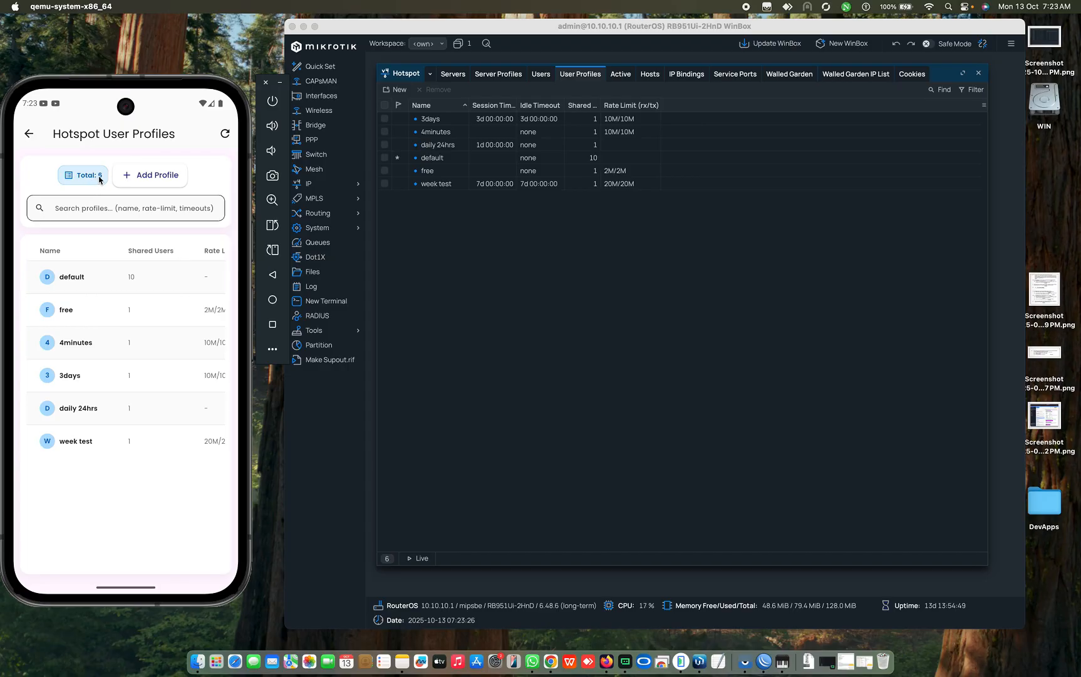
Step: Add a profile named '2 days profile' with pool pool2-HOTSPOT and select the rate limit field
click(166, 174)
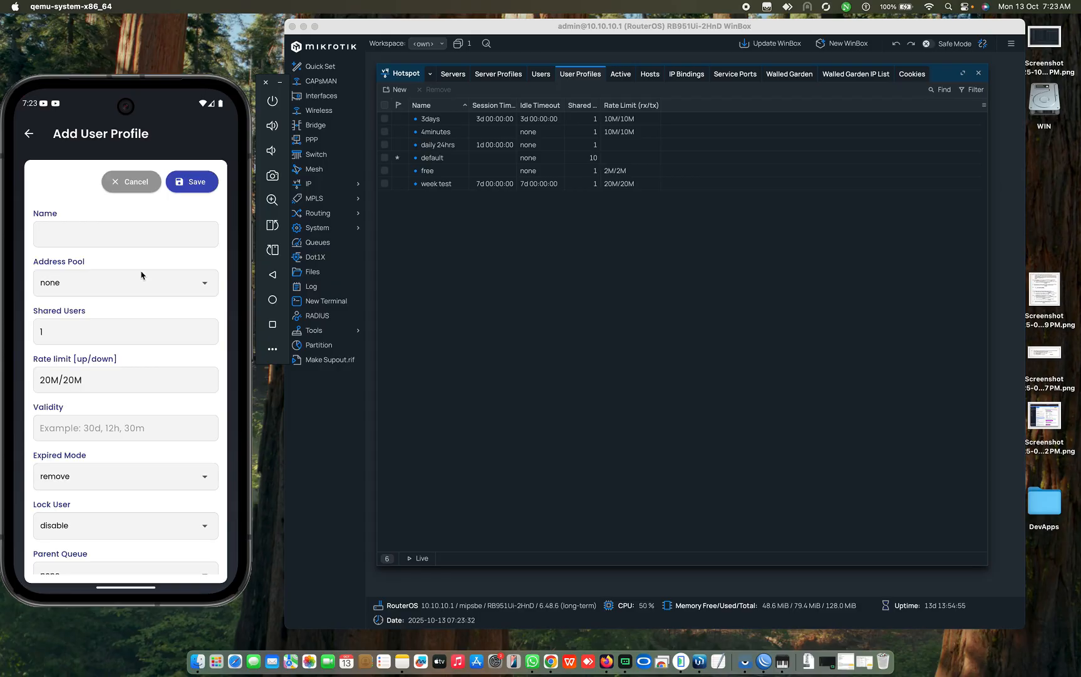
click(88, 241)
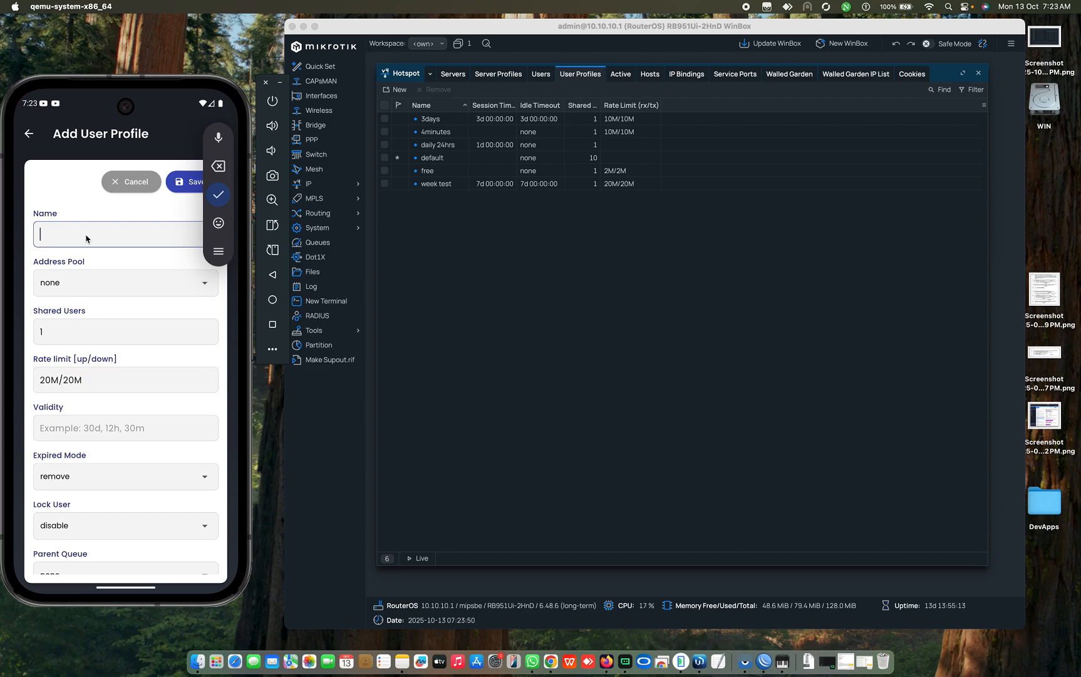
text(2)
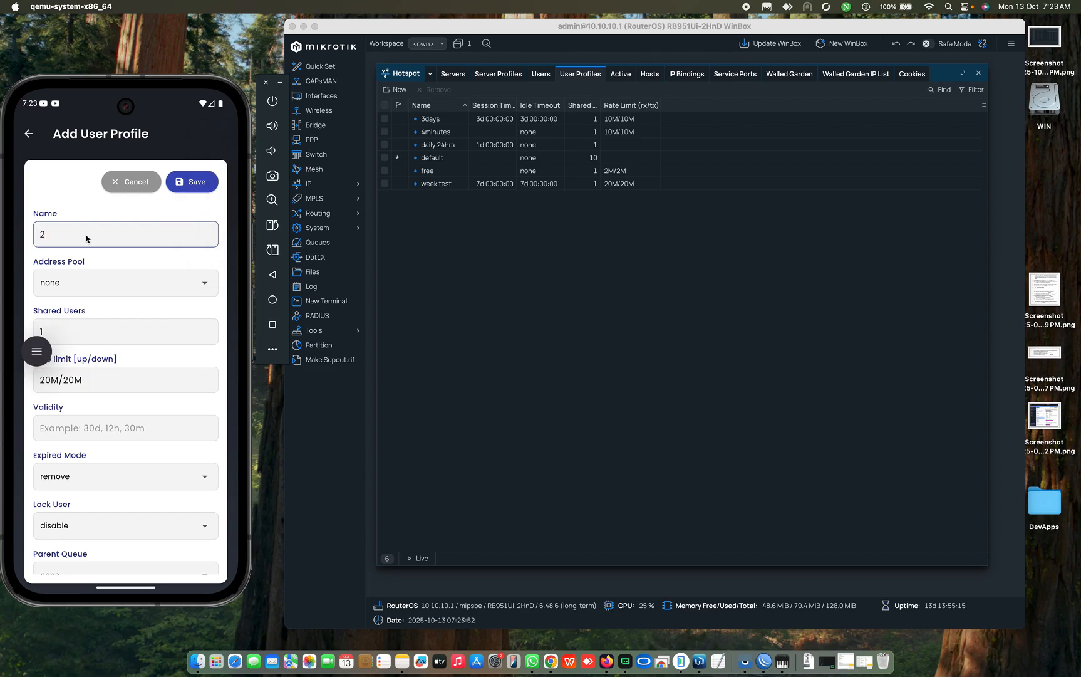
text( days pr)
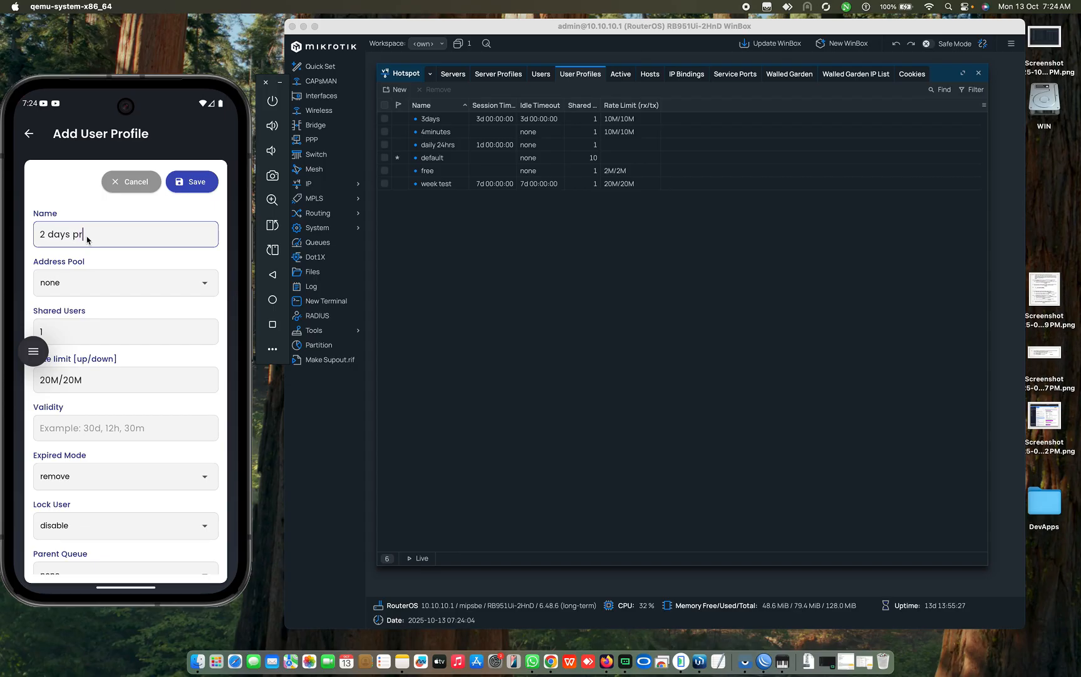
text(ofile)
click(74, 278)
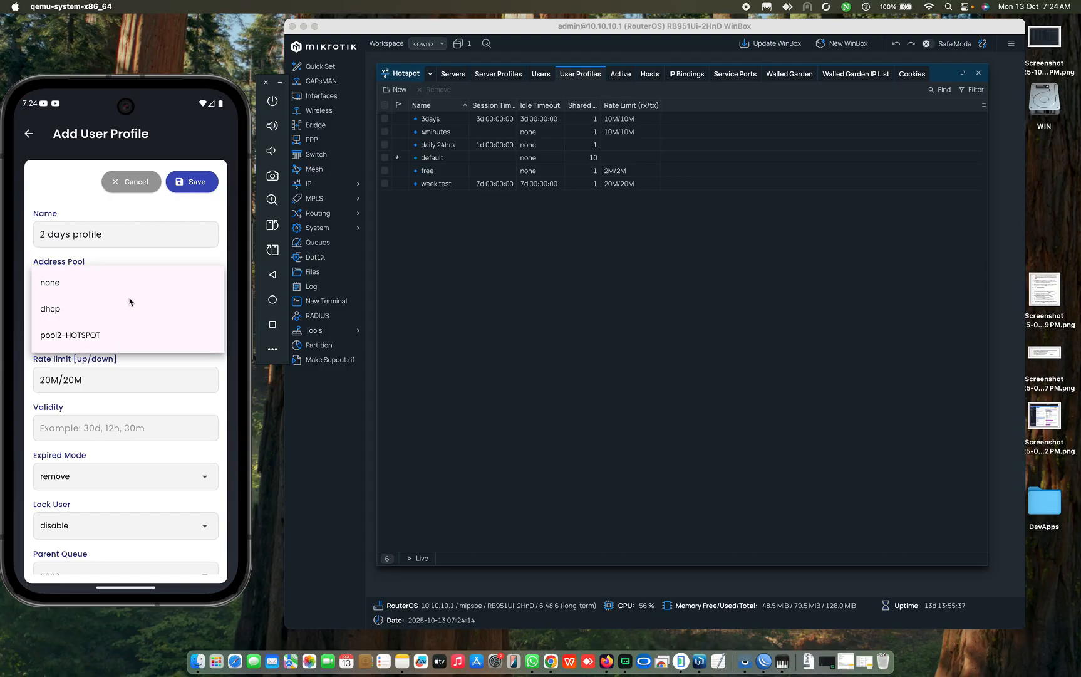
click(72, 336)
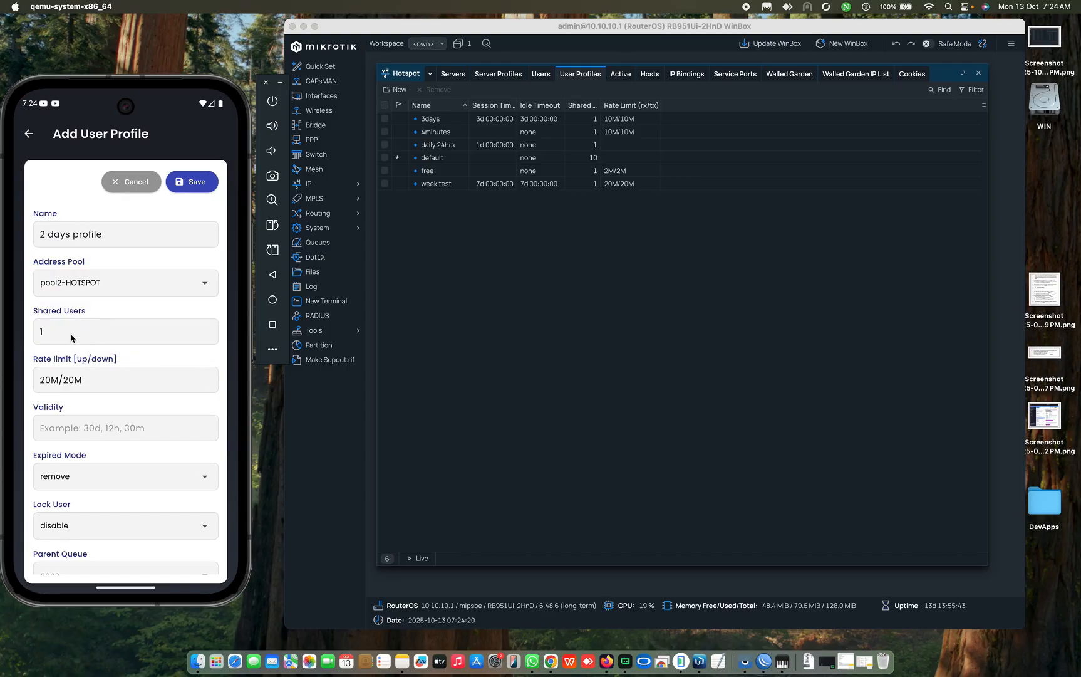
click(93, 385)
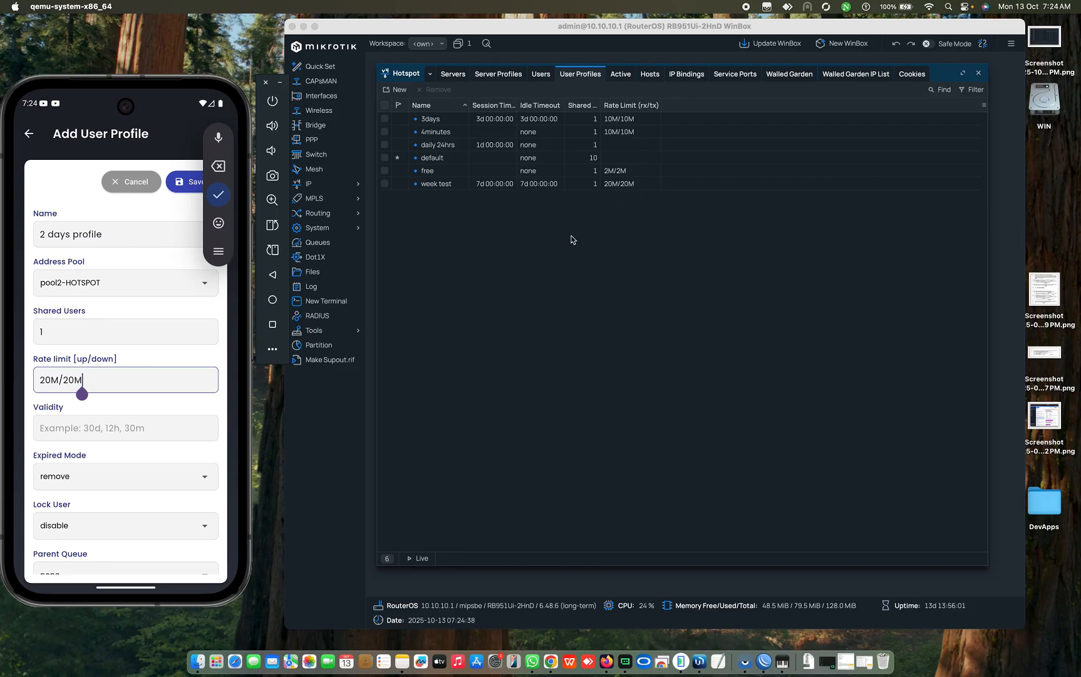
Step: Enter a validity of 2d on the new profile form and move the keyboard aside
click(70, 429)
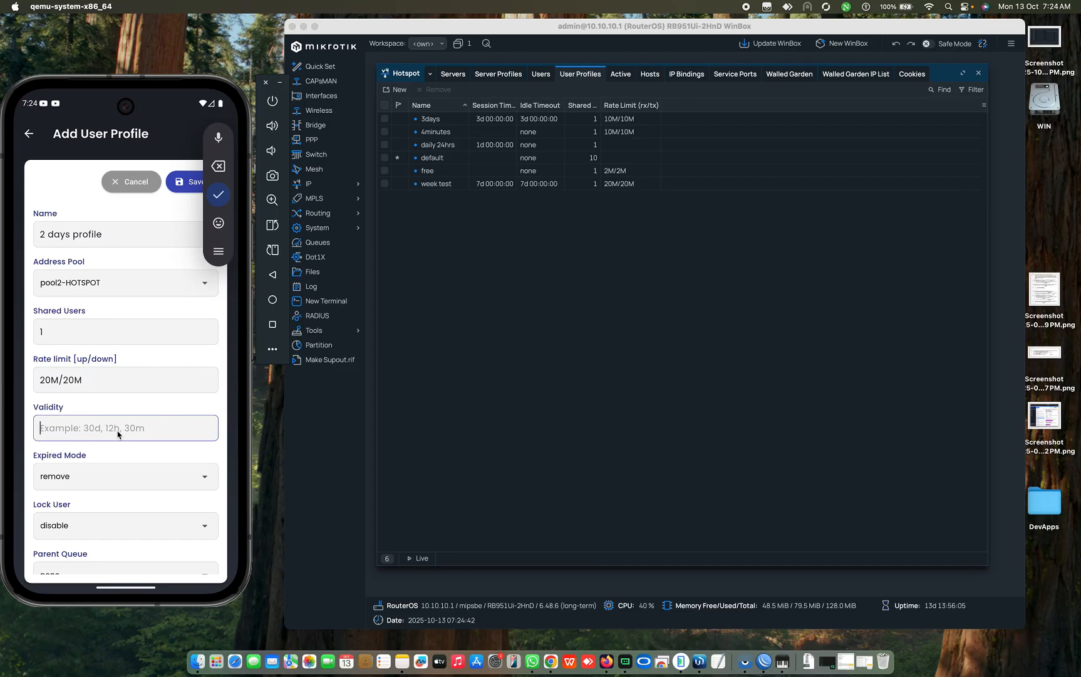
text(2d)
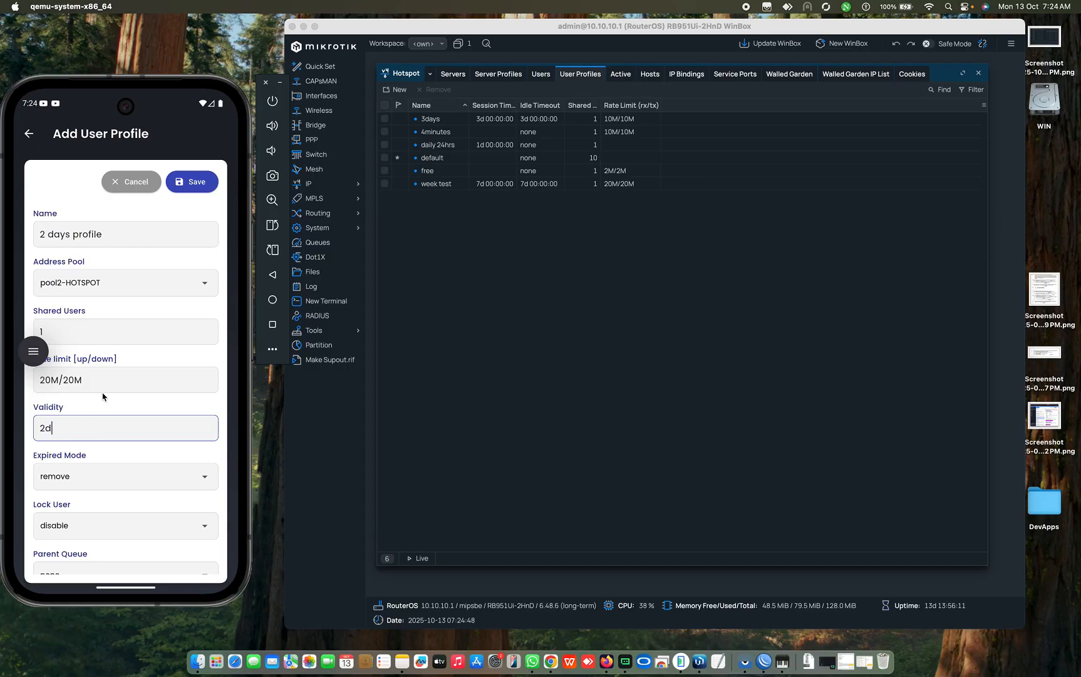
drag(95, 409, 122, 267)
drag(126, 212, 128, 221)
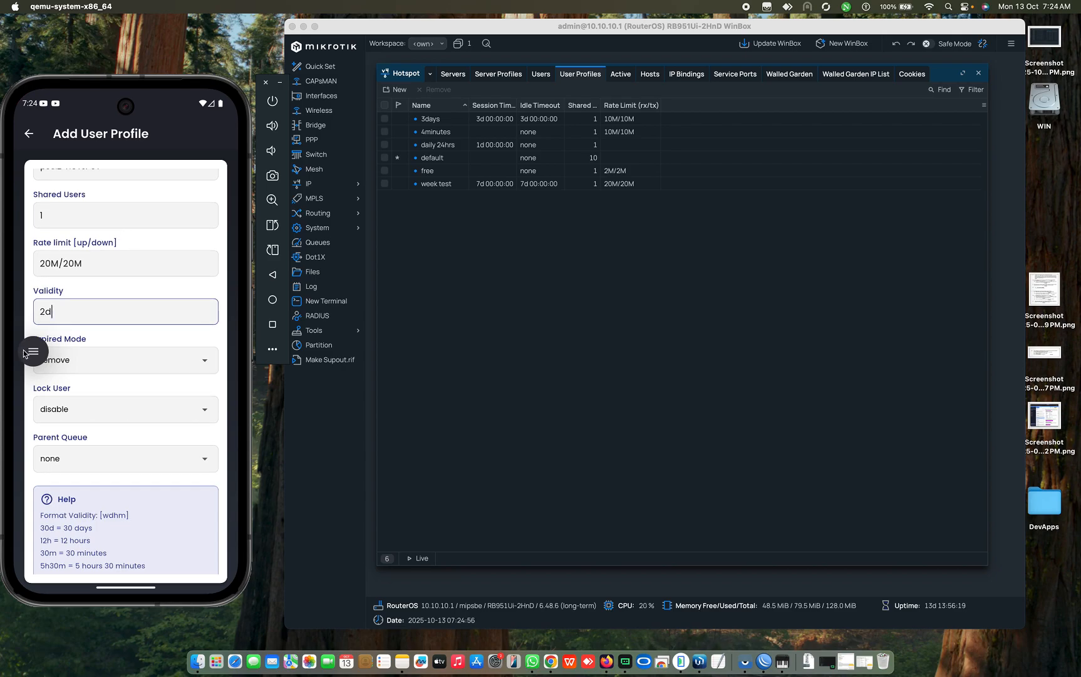
drag(24, 354, 23, 188)
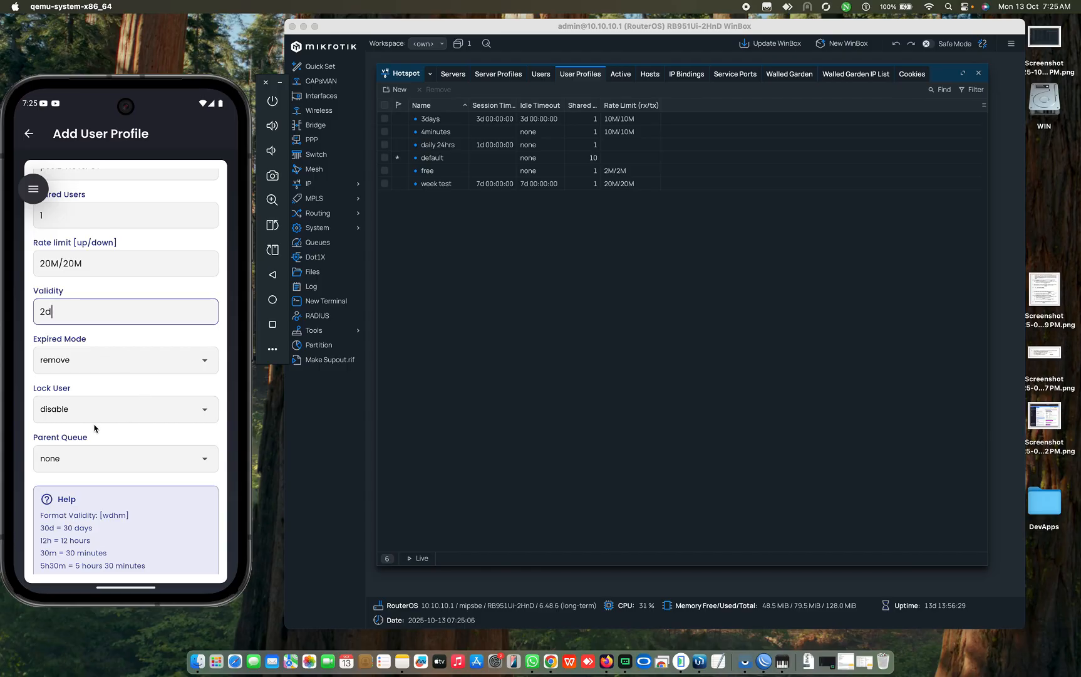
Step: Set Lock User to enable and scroll back to the top of the form
click(115, 412)
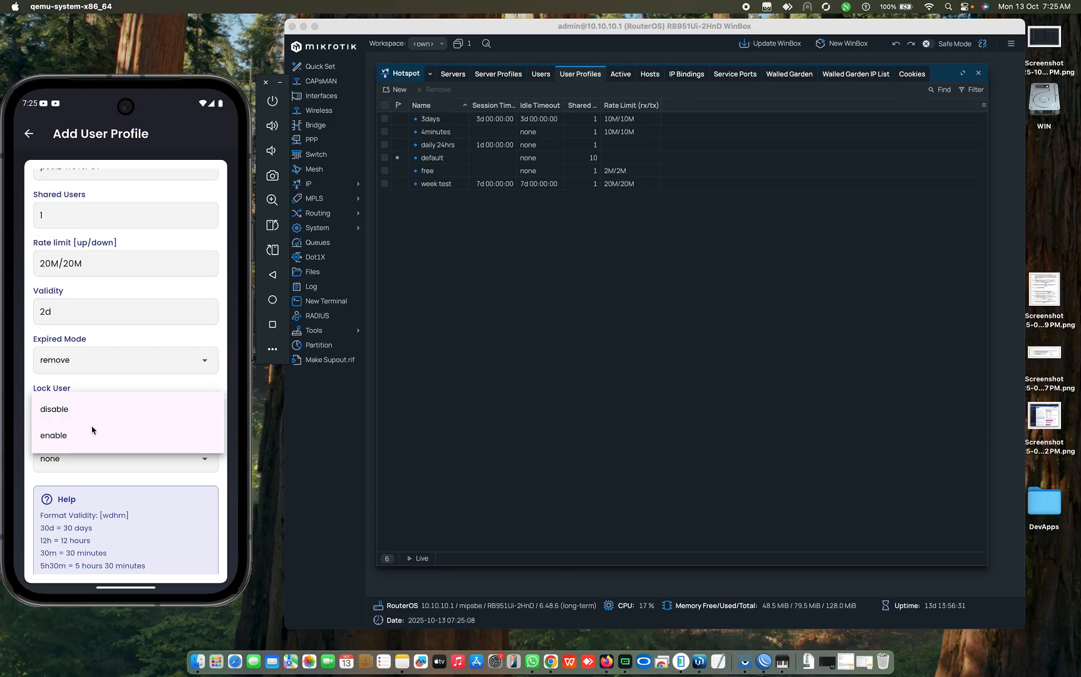
click(68, 438)
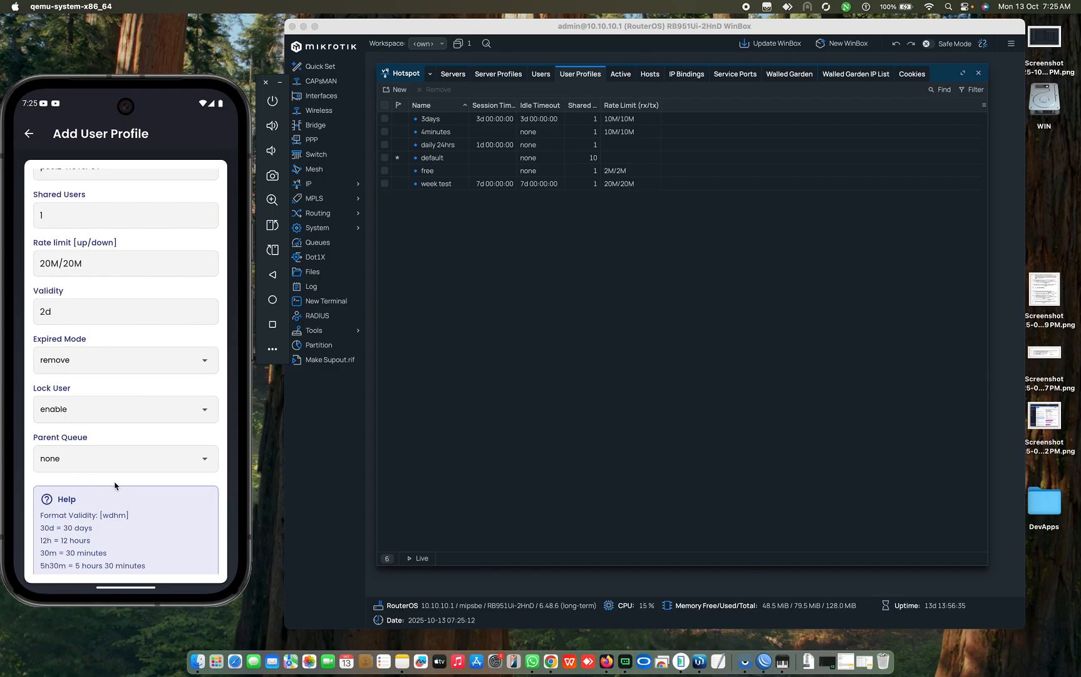
drag(110, 482, 114, 445)
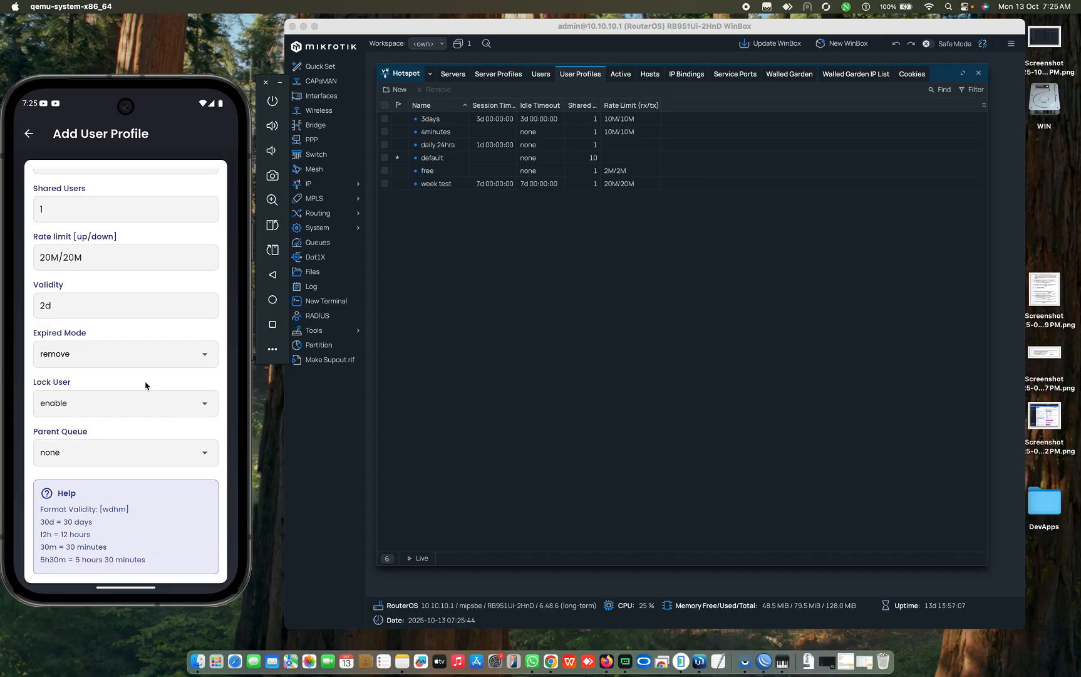
scroll(134, 428, up, 5)
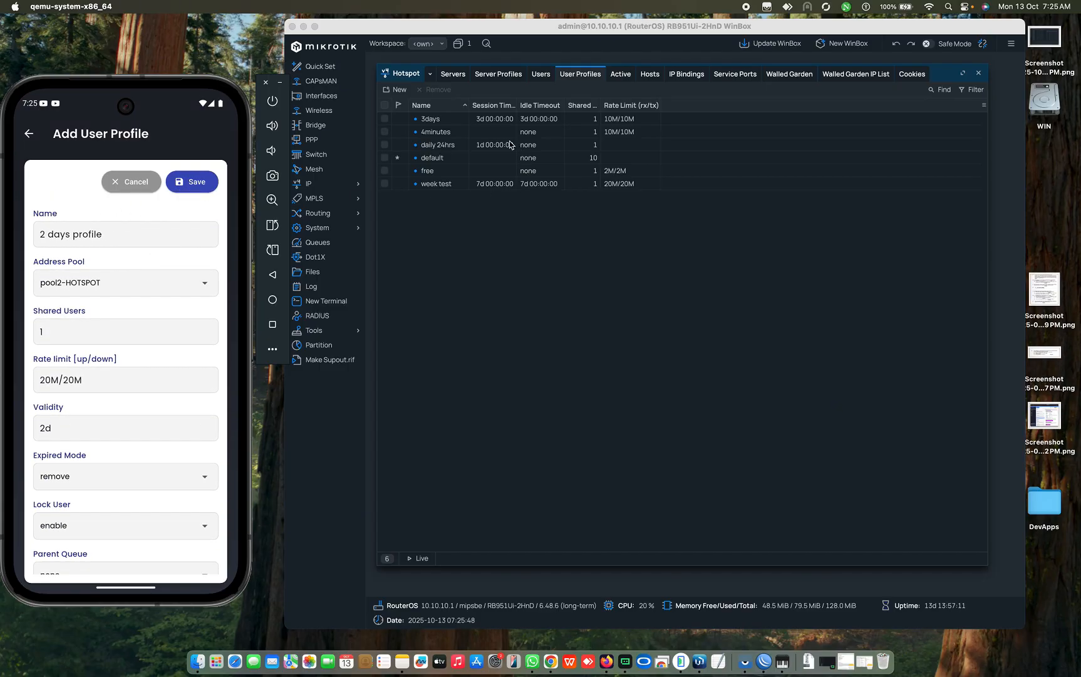
Step: Save the 2 days profile and select it in WinBox's User Profiles list
click(185, 188)
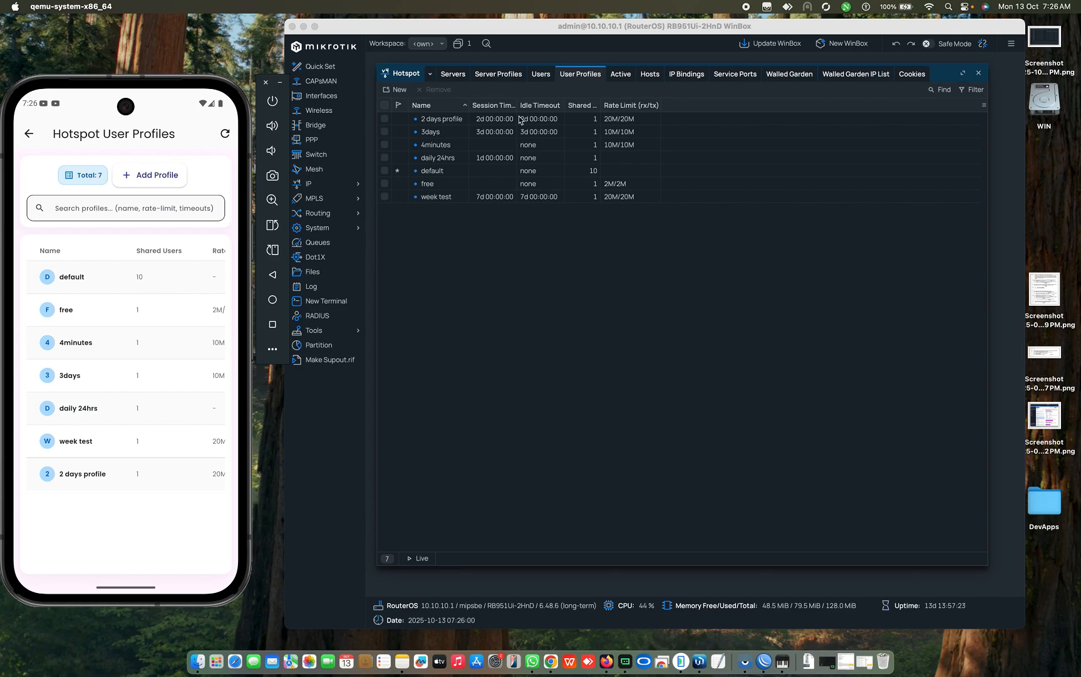
click(445, 119)
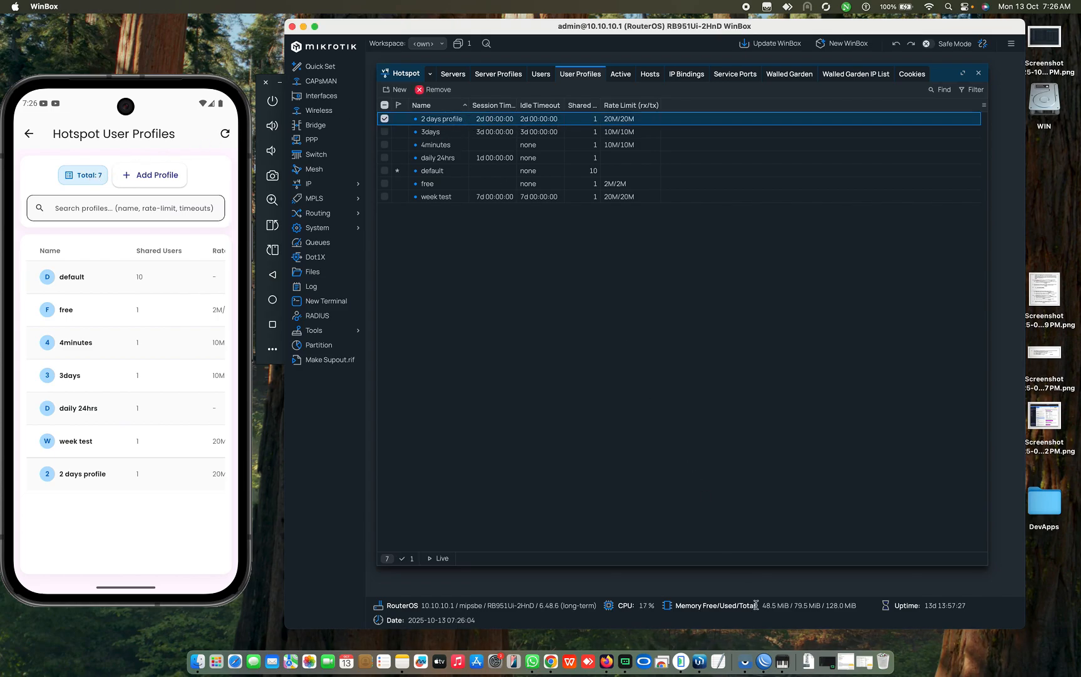
Step: In the older WinBox, open the hotspot User Profiles list
click(764, 660)
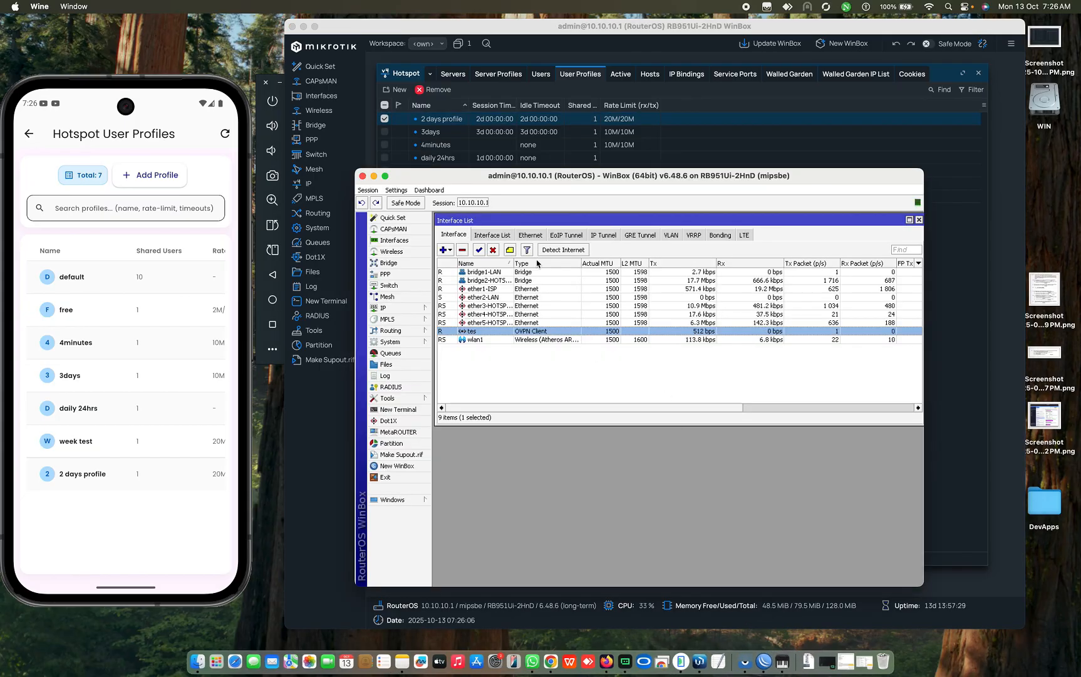
click(395, 314)
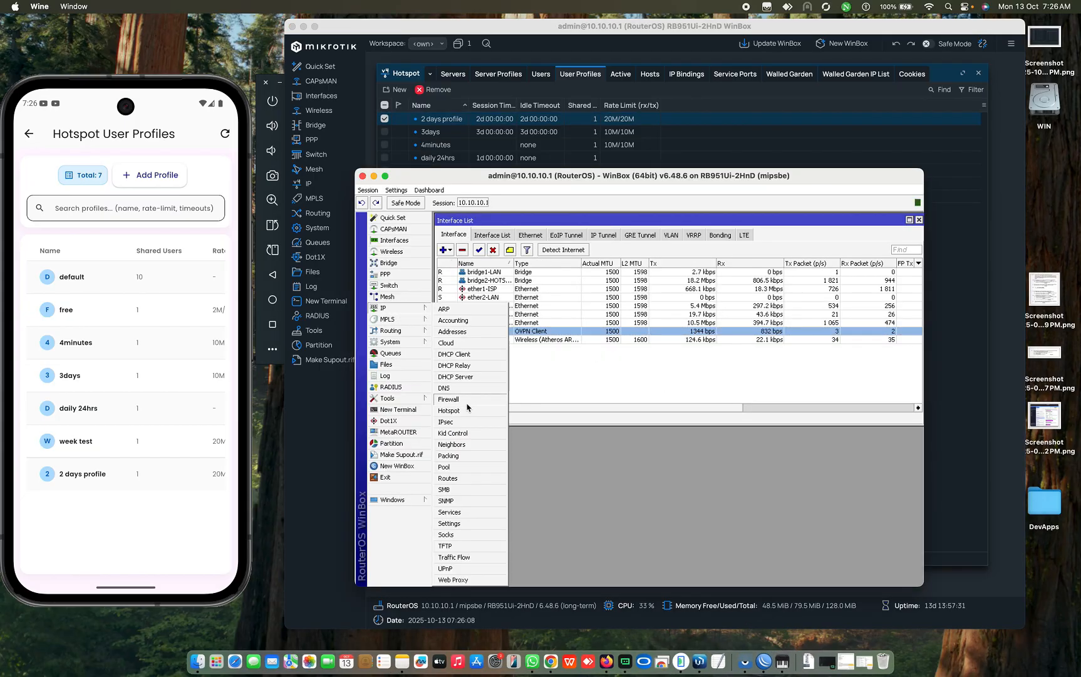
click(449, 410)
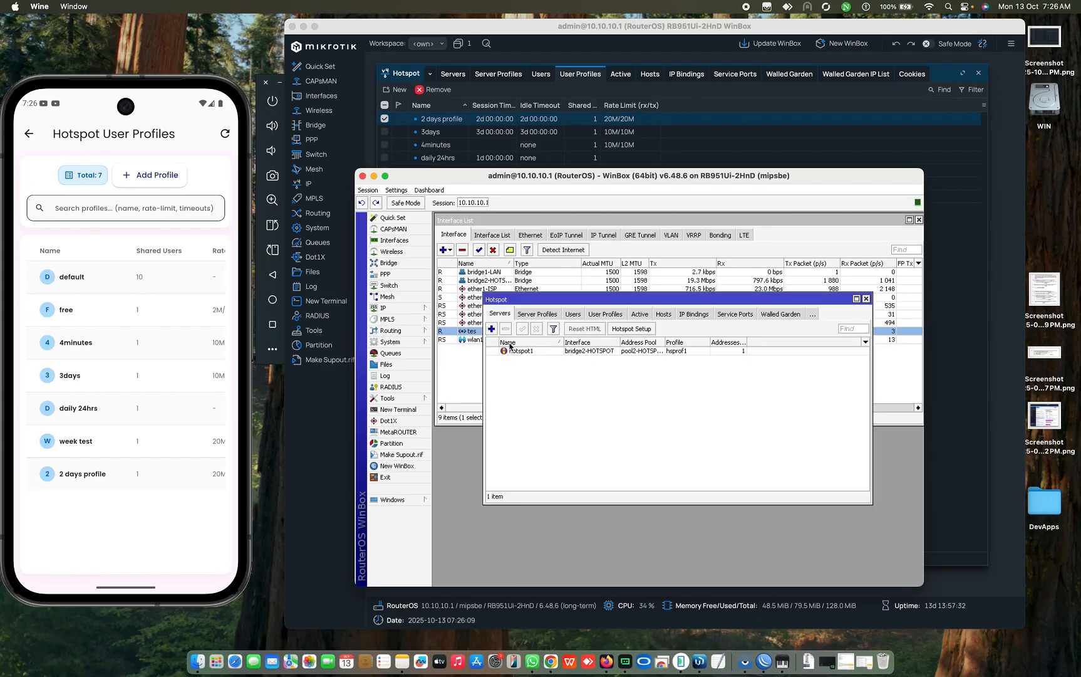
click(613, 314)
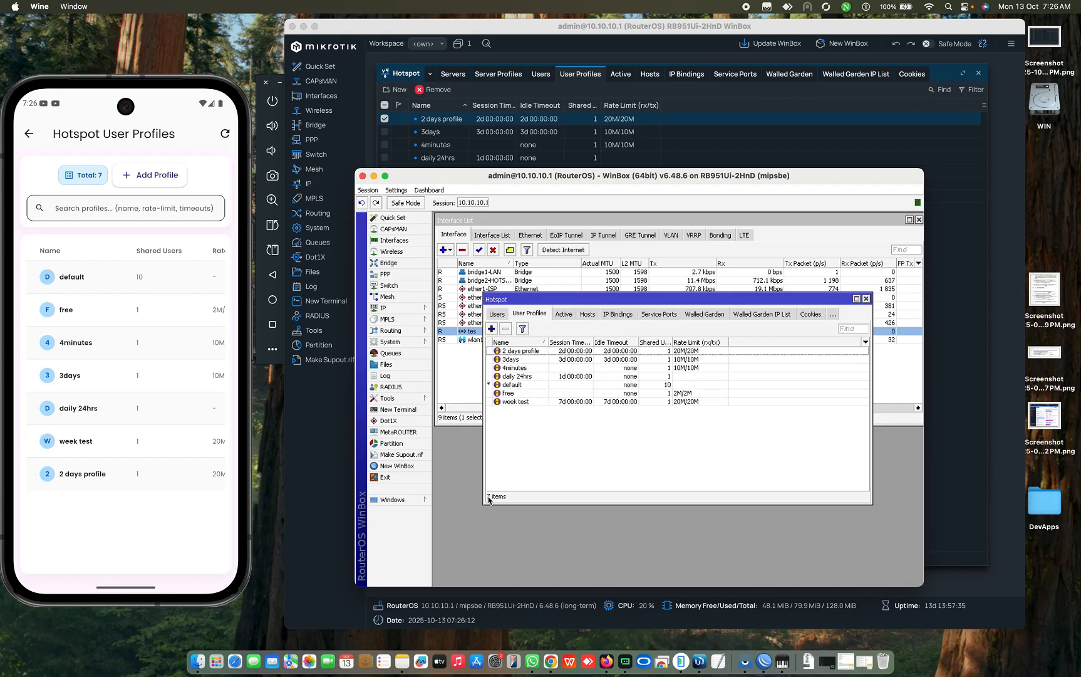
Step: Inspect the 2 days profile's settings, then close it and the Hotspot window
click(537, 354)
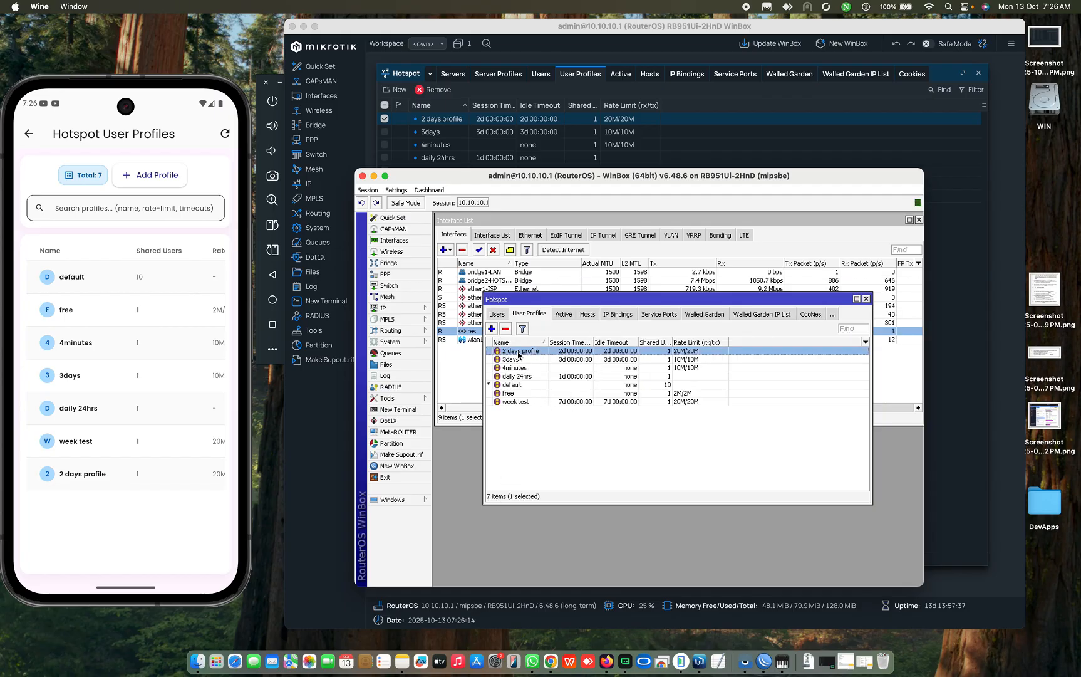
double_click(531, 354)
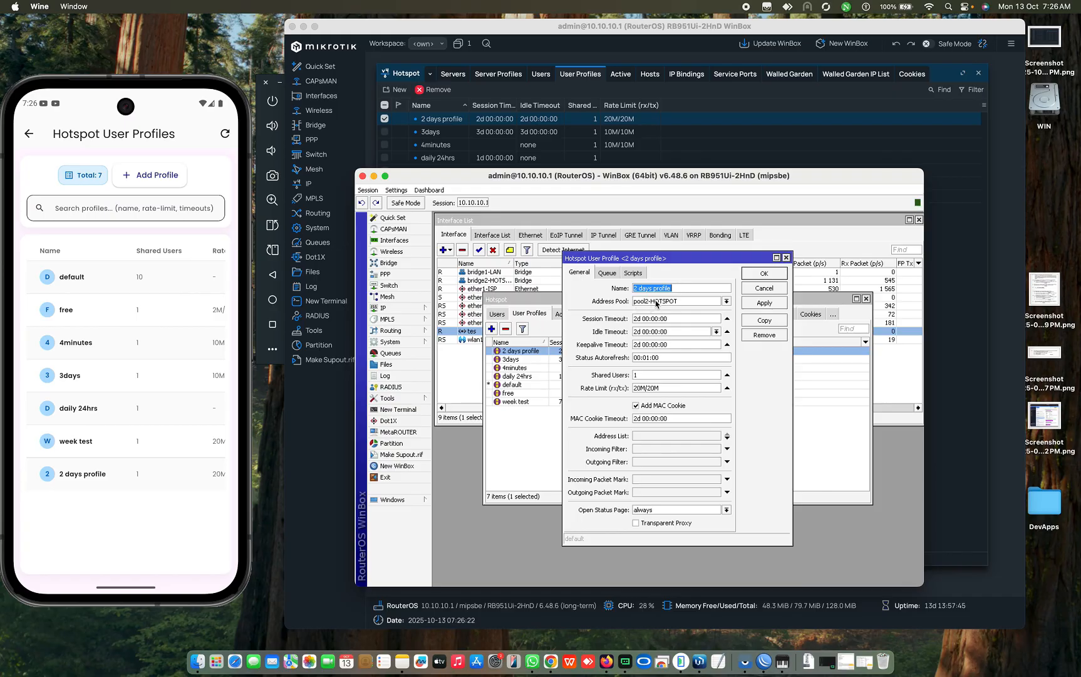
click(786, 257)
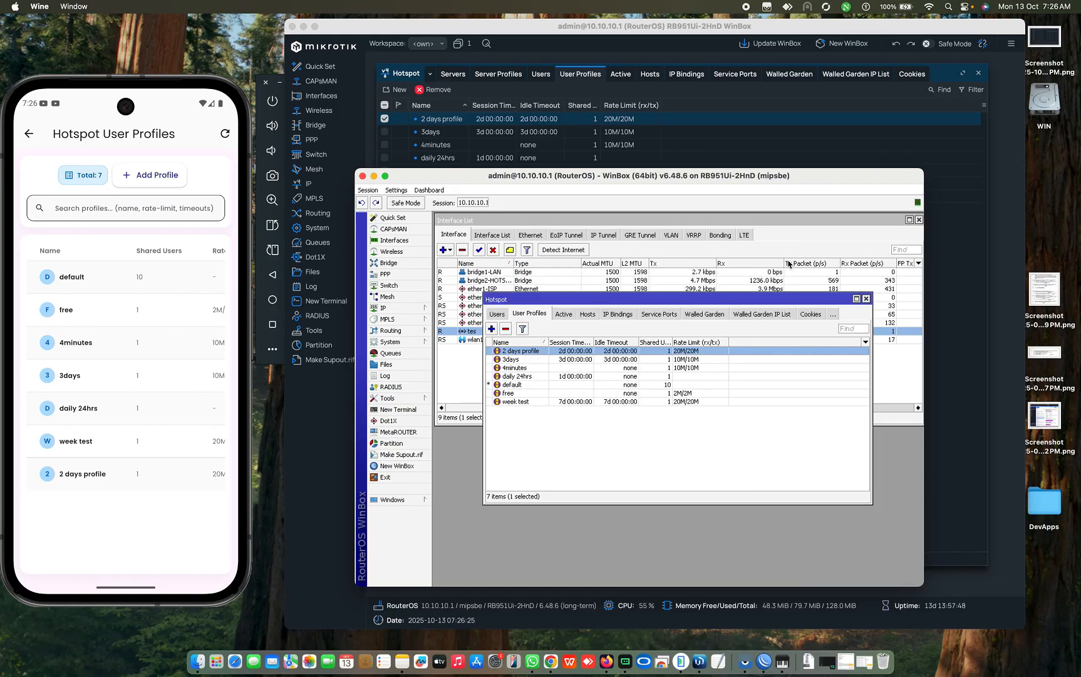
click(865, 299)
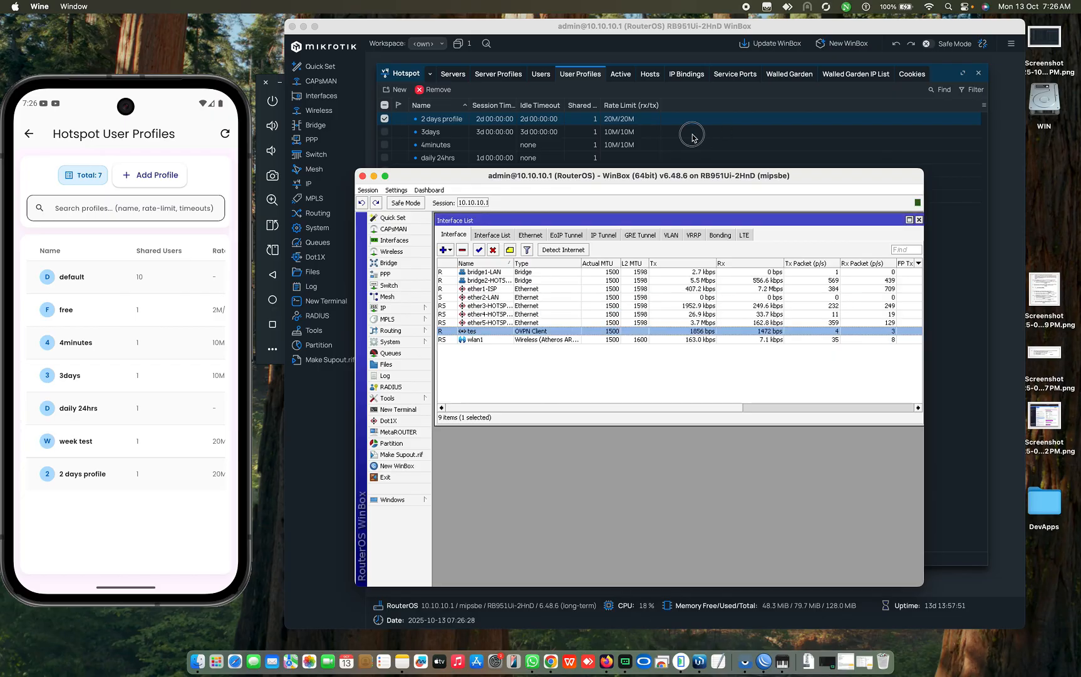
Step: Tap the 3days profile and the search field, then return to the Router Dashboard
click(693, 135)
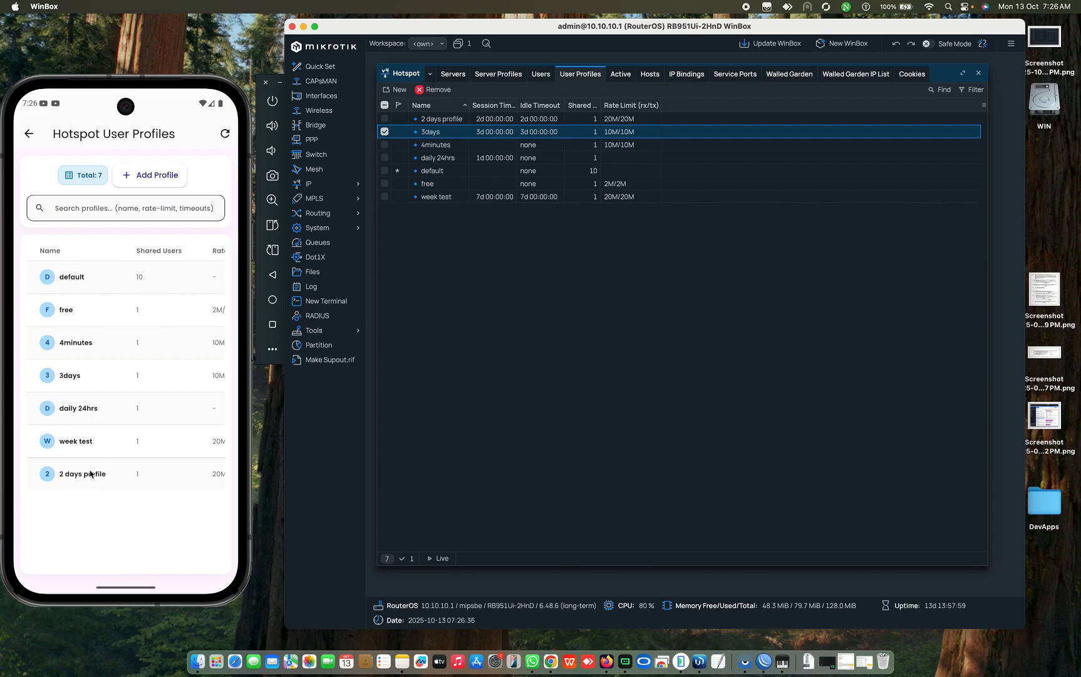
click(67, 442)
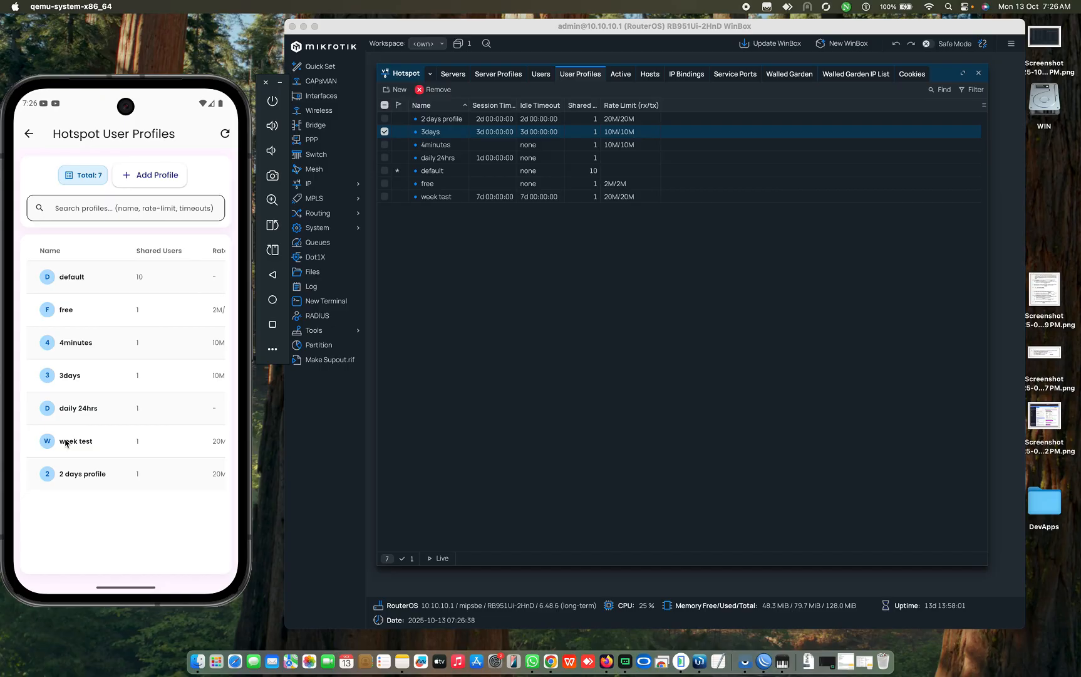
click(65, 365)
drag(64, 365, 107, 369)
click(72, 207)
click(26, 133)
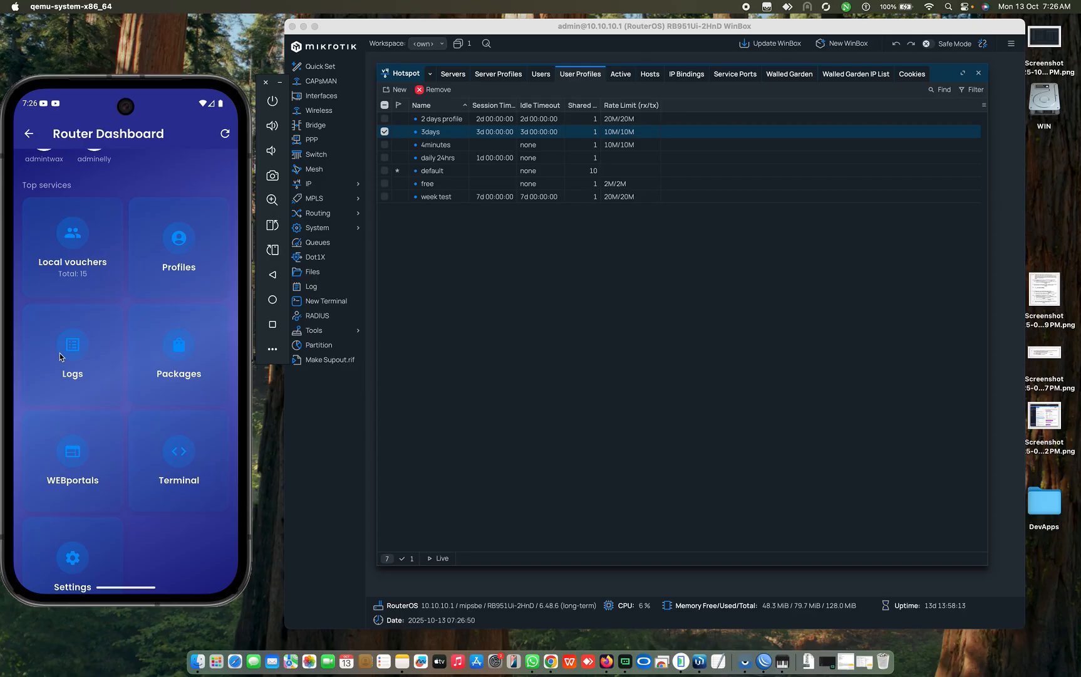
Step: Open WinBox's Log and the app's Logs tile, both showing 2000 entries
click(311, 287)
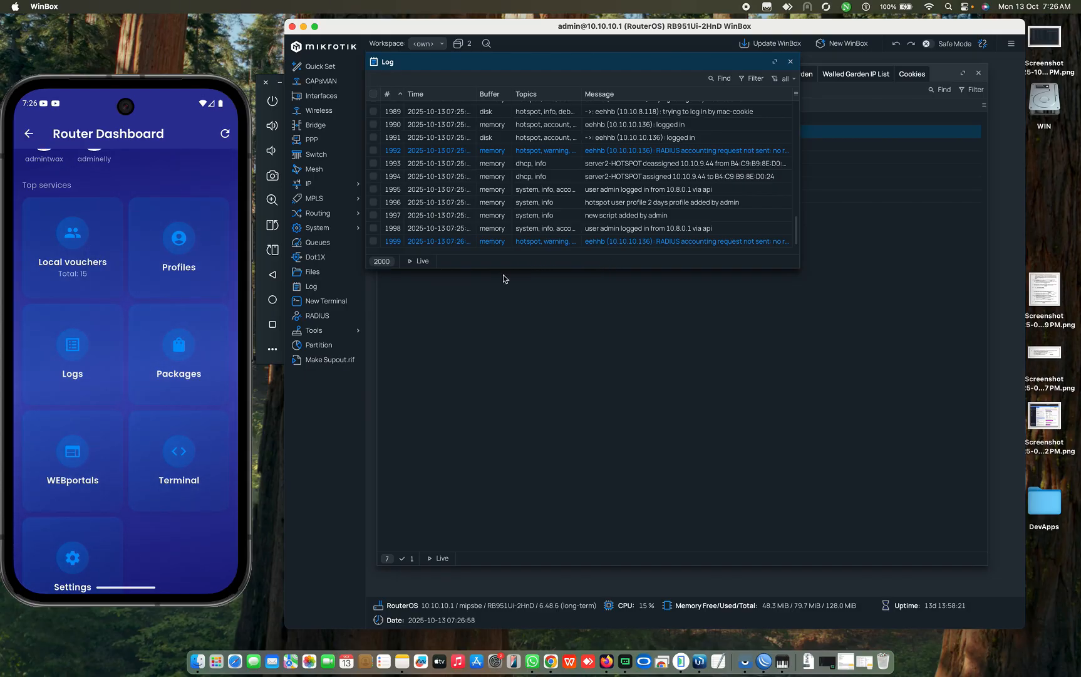
click(91, 359)
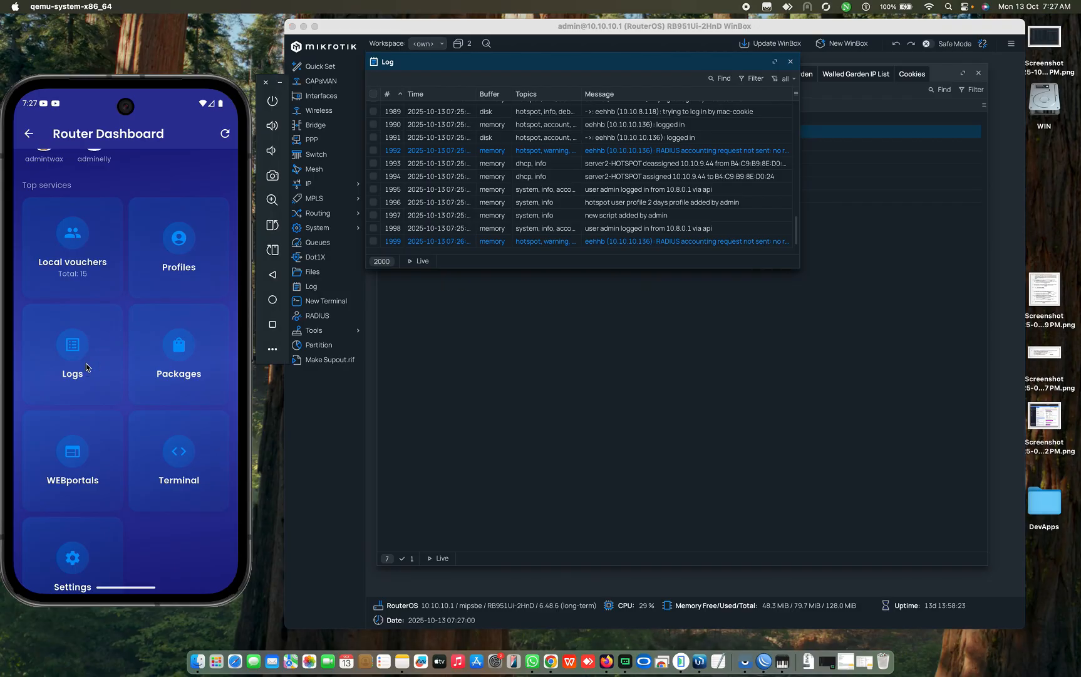
click(87, 367)
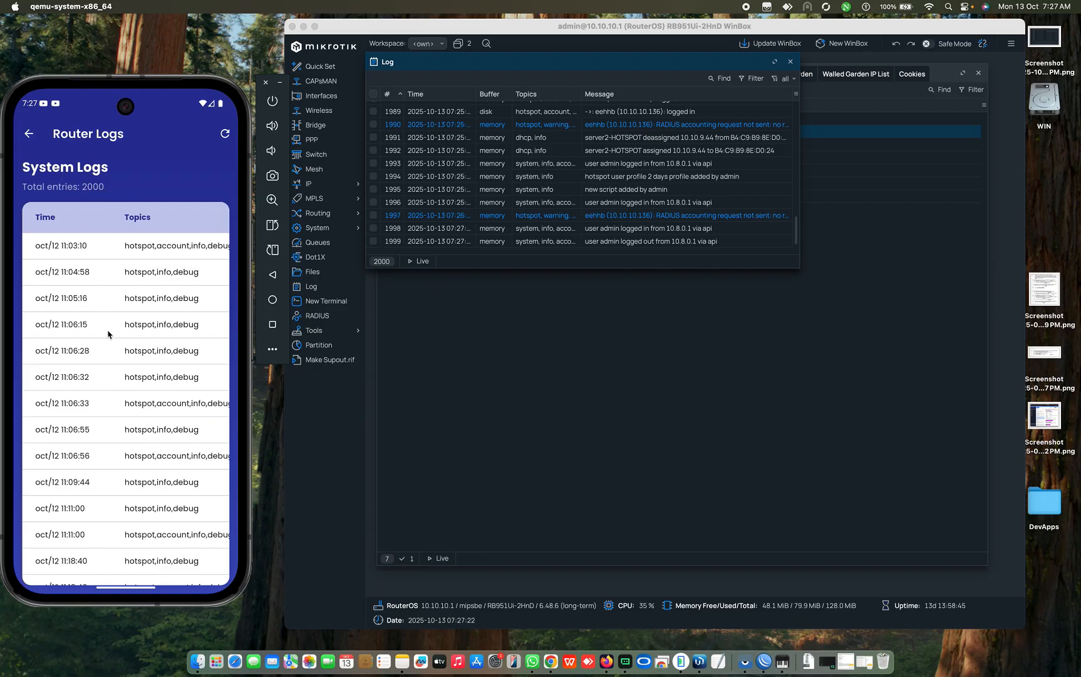
Step: Scroll the system logs, return to the Router Dashboard, and close WinBox's Log window
scroll(108, 334, down, 15)
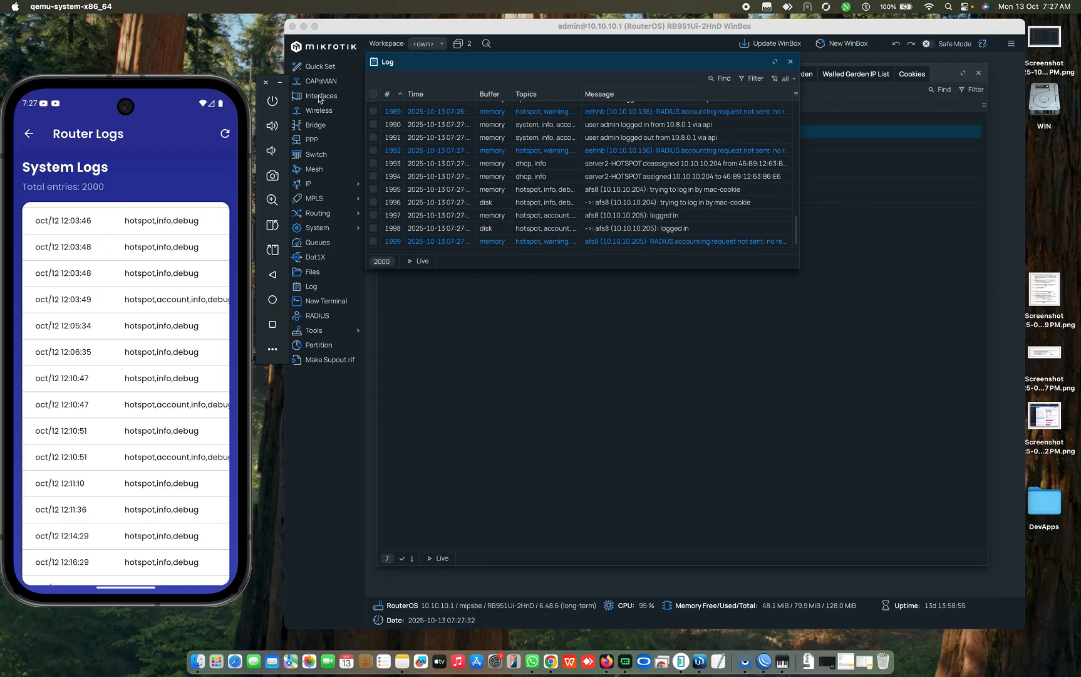
click(29, 135)
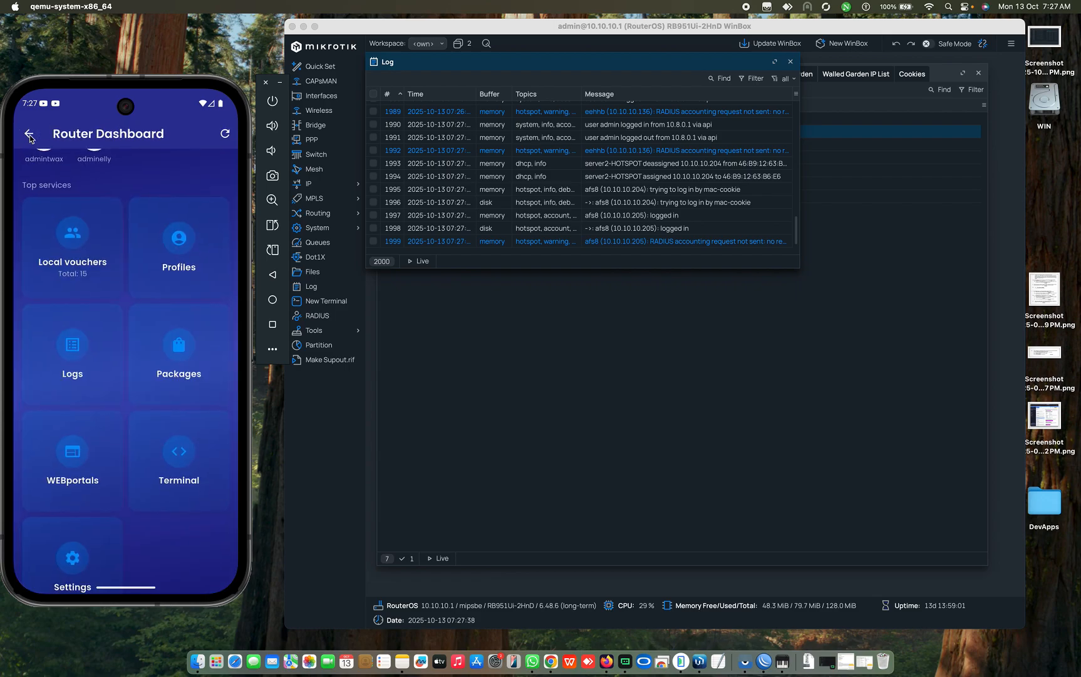
click(792, 62)
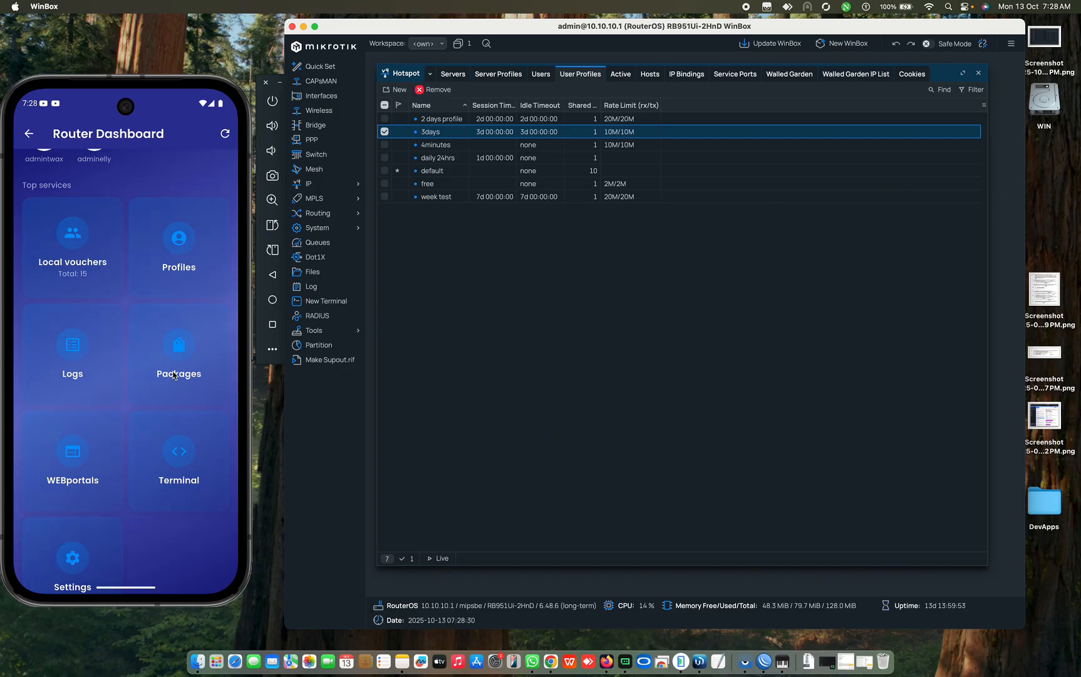
Step: Focus the emulator and open the Packages screen showing basic package daily at 1000.0
click(184, 325)
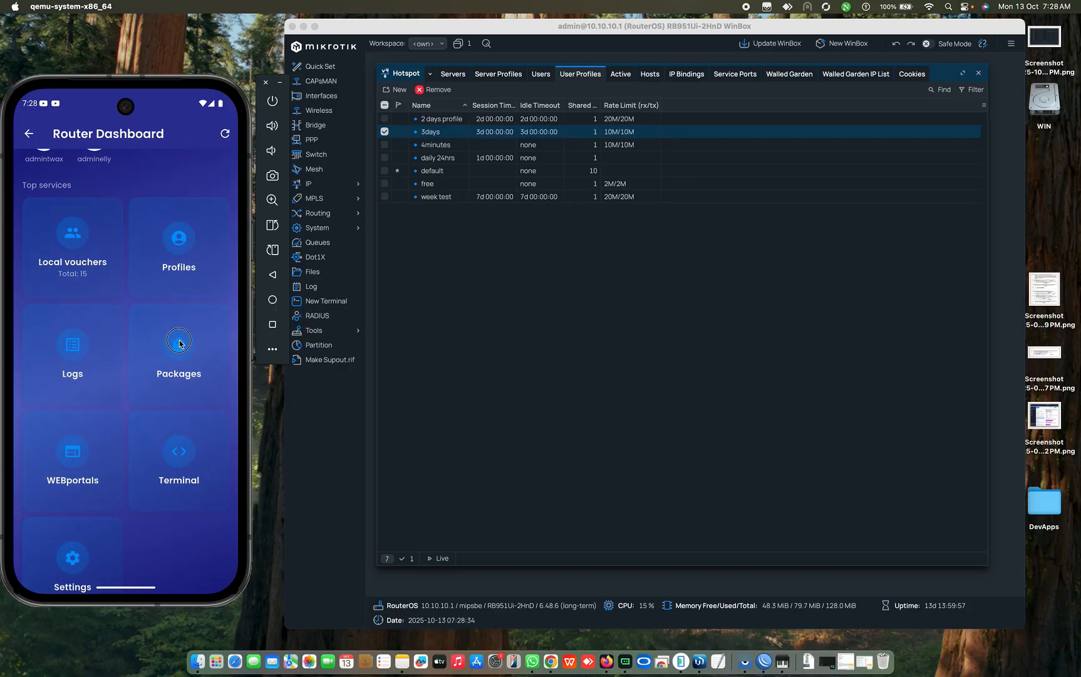
click(180, 343)
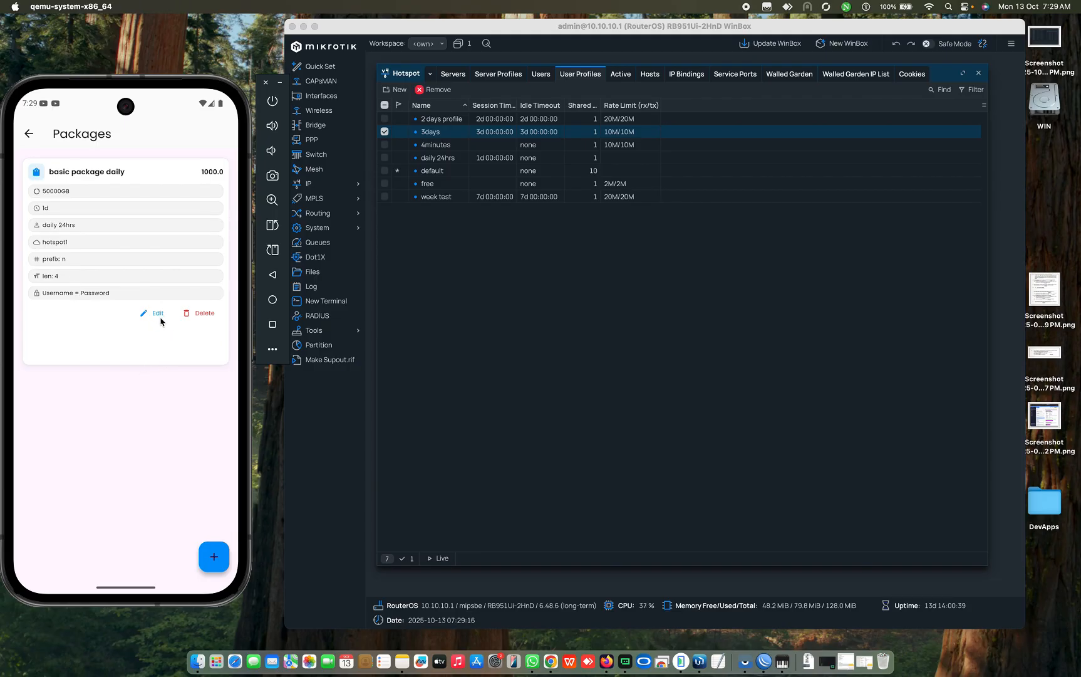
Step: Start a new package and name it 'premium weekly'
click(210, 561)
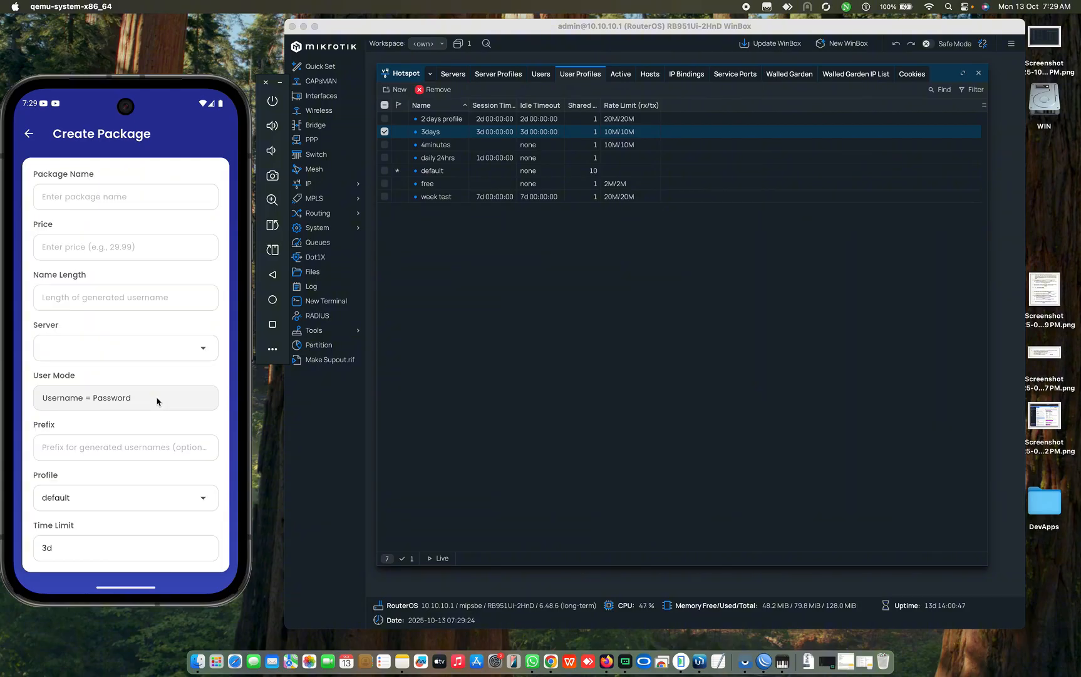
click(68, 202)
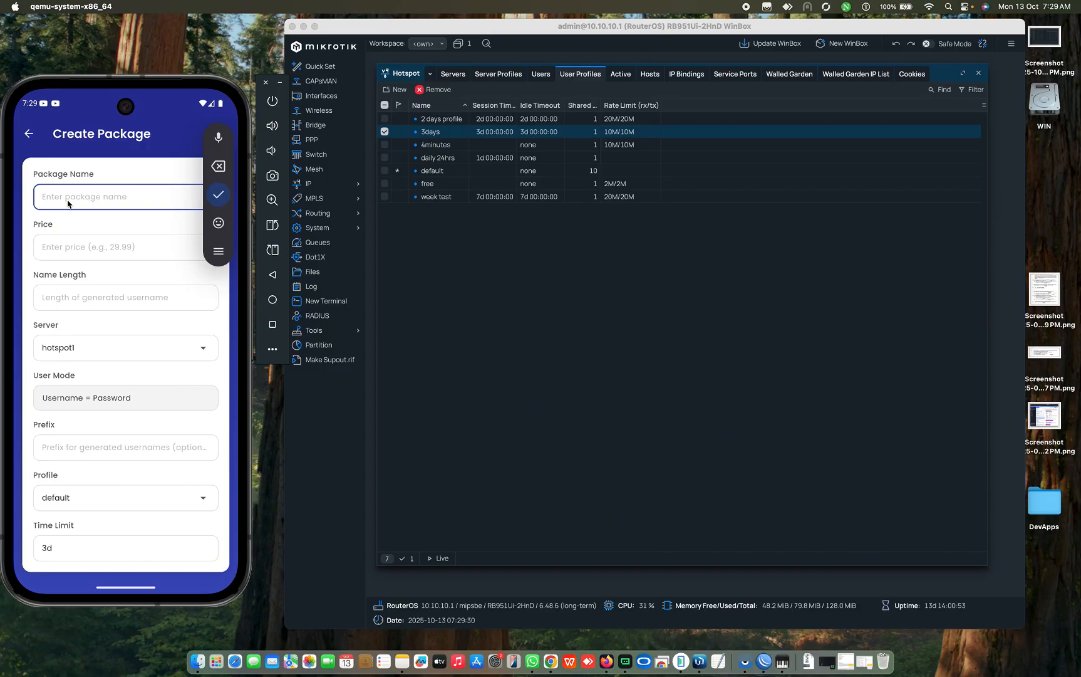
text(pr)
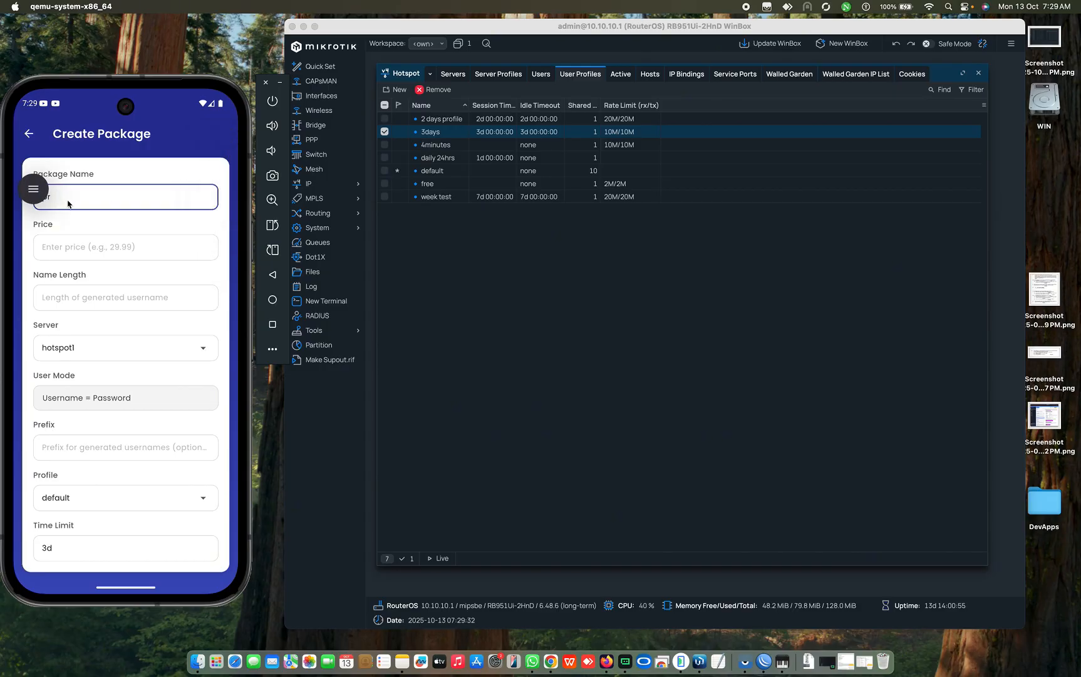
text(e)
drag(32, 189, 235, 426)
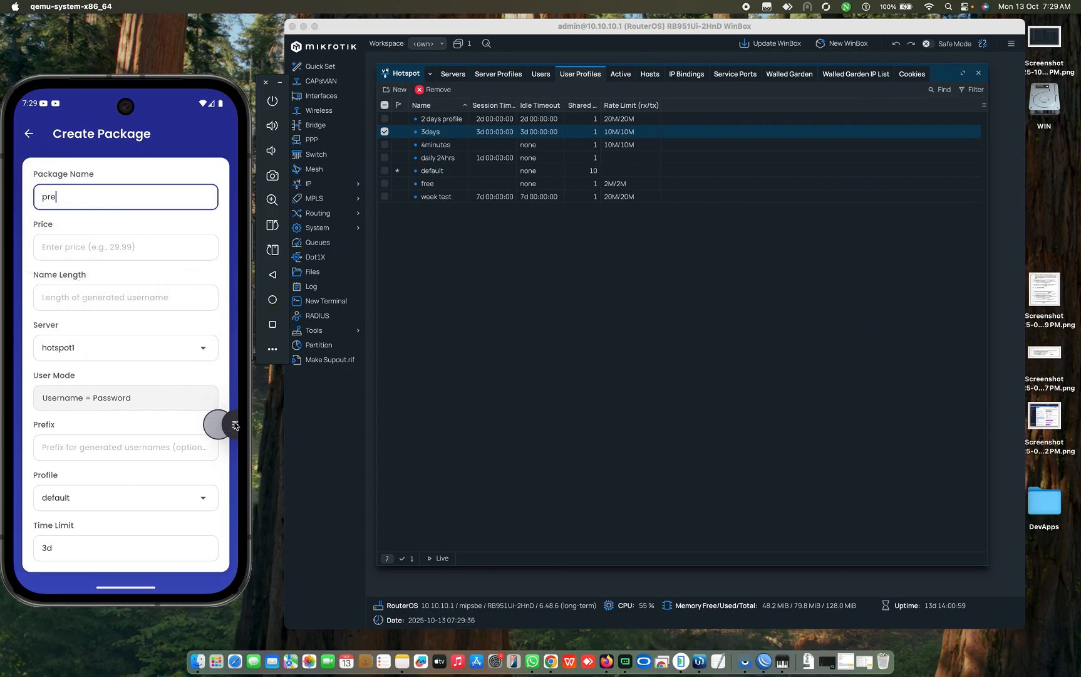
click(103, 201)
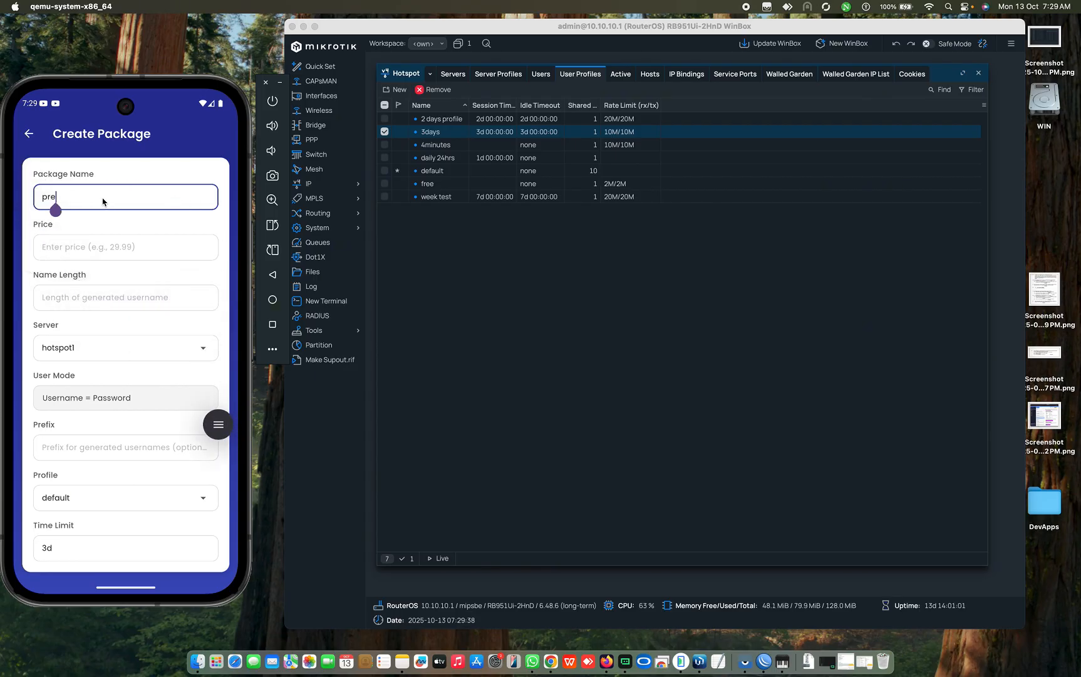
text(mium weekly)
Step: Set the package price to 5000
click(70, 251)
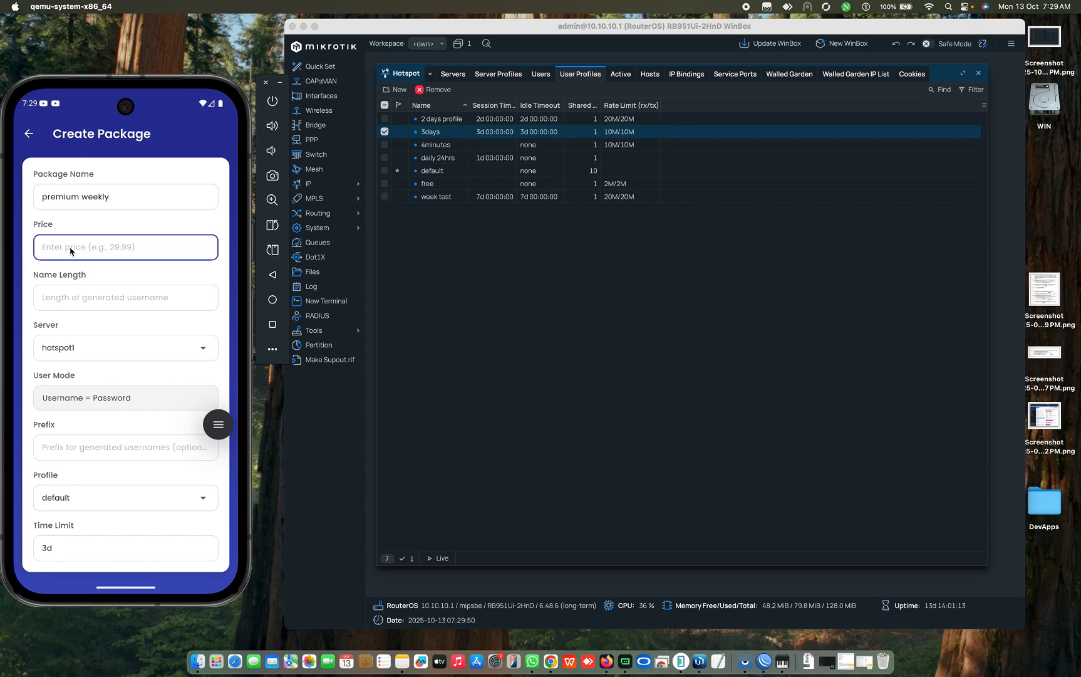
text(5000)
click(54, 298)
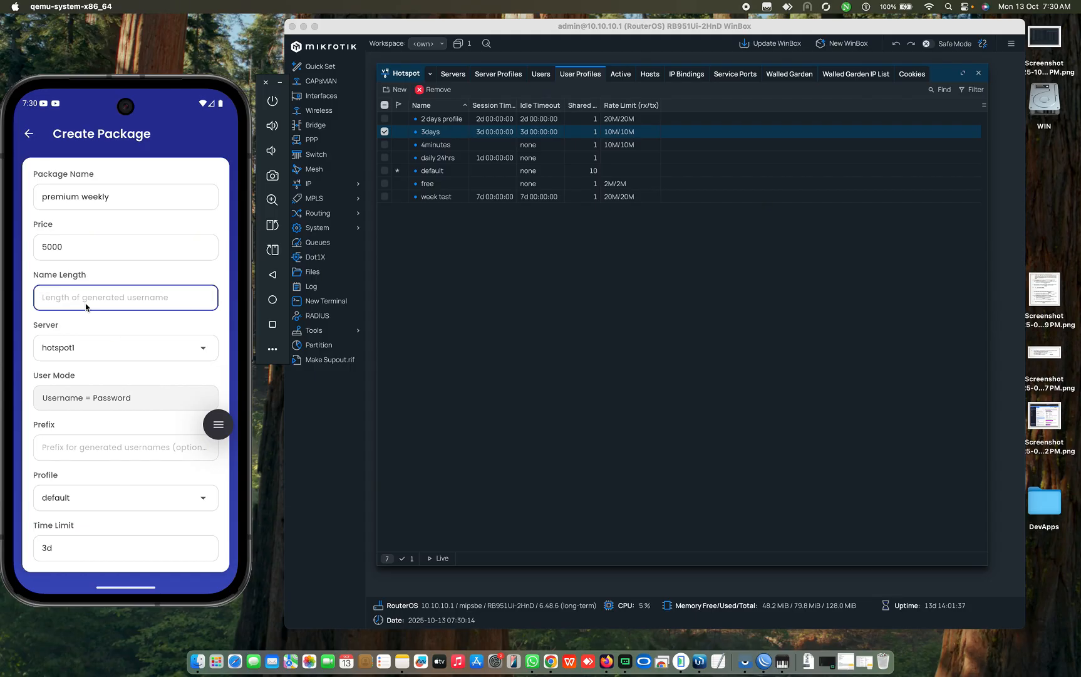
Step: Enter name length 4 and select hotspot1 as the server, confirming it in WinBox
text(4)
click(77, 351)
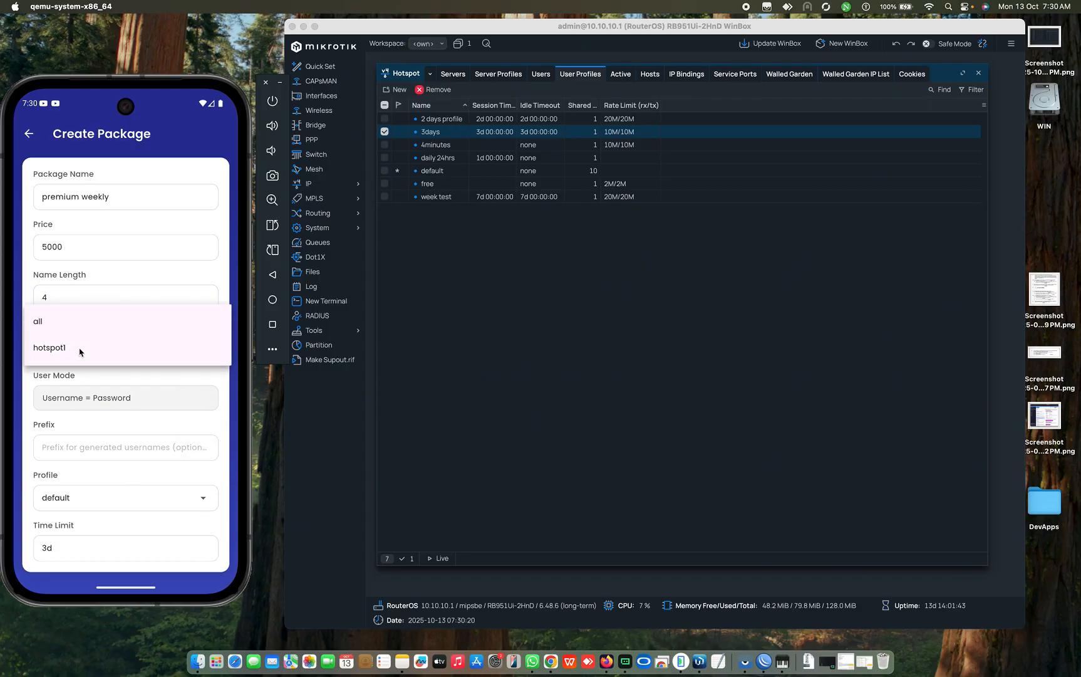
click(81, 349)
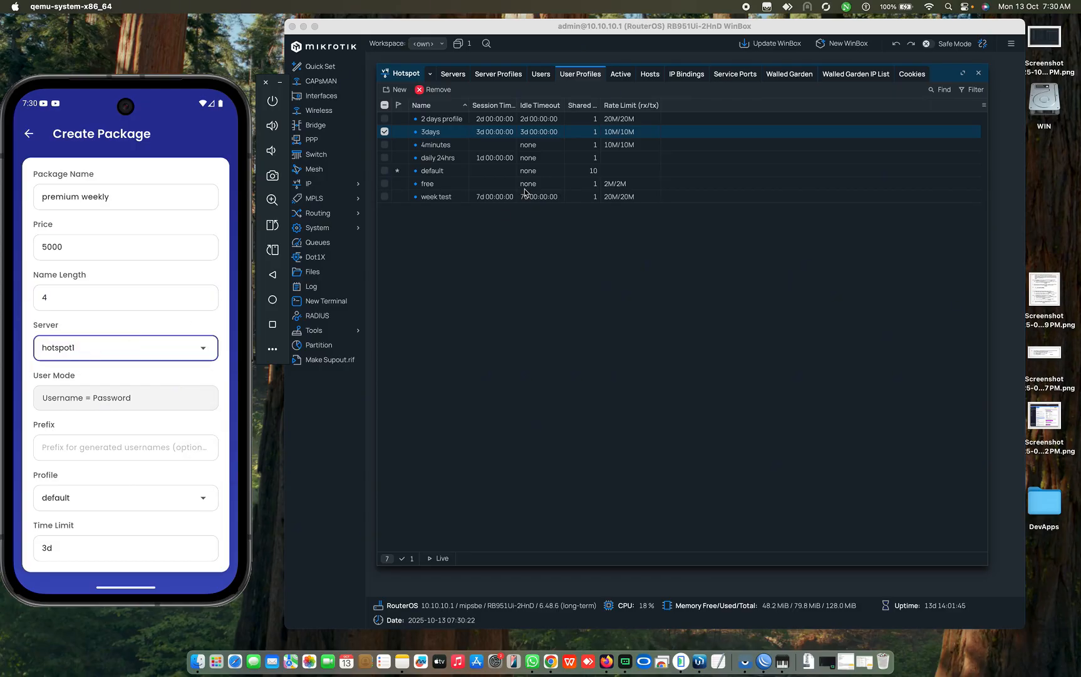
click(461, 75)
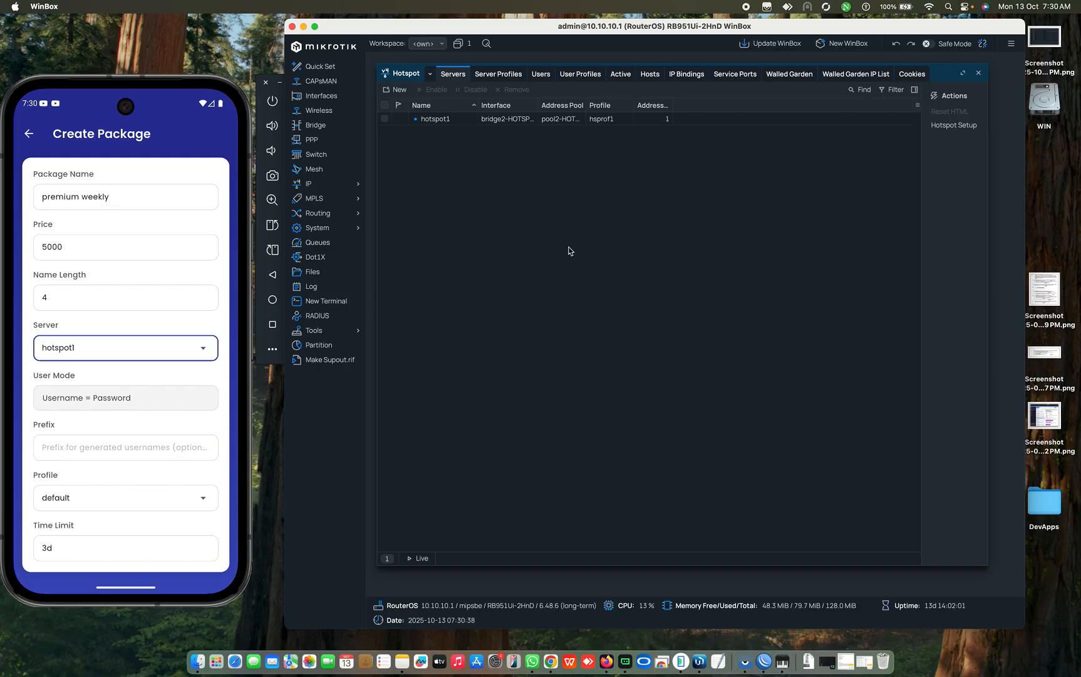
click(63, 360)
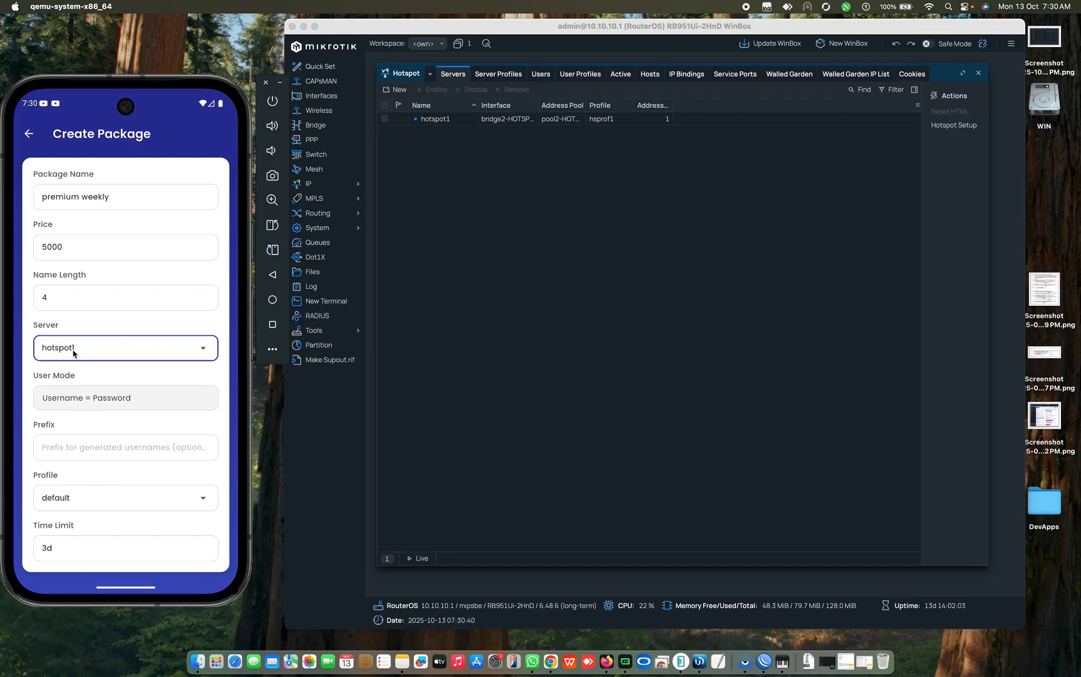
click(74, 354)
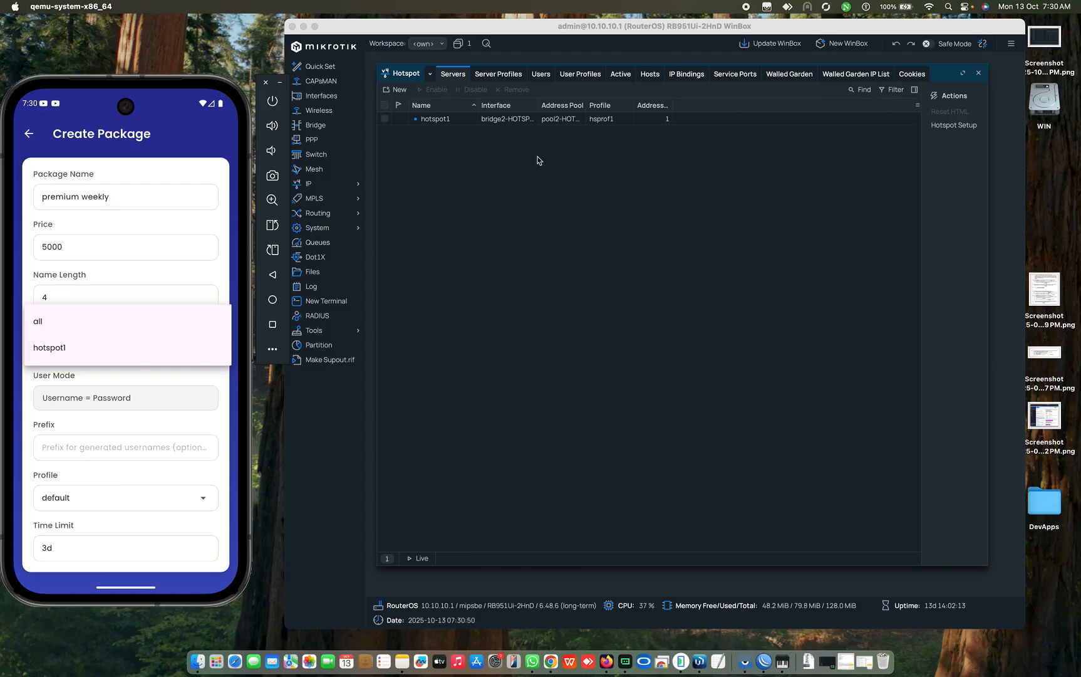
click(45, 348)
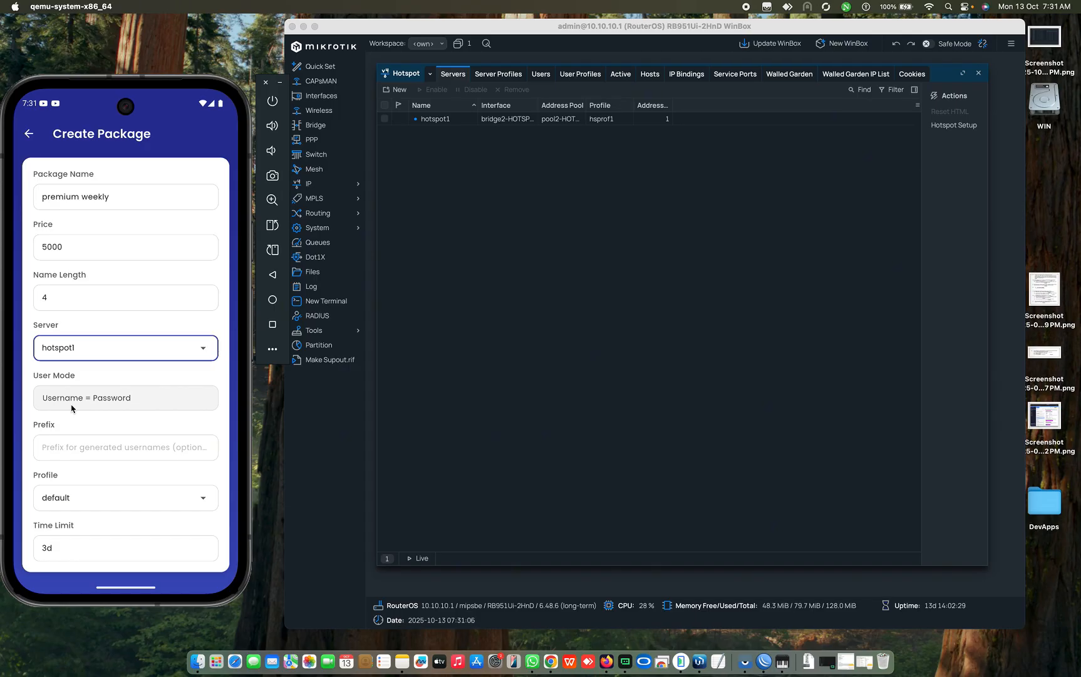
Step: Enter 'a' as the package's username prefix
click(57, 451)
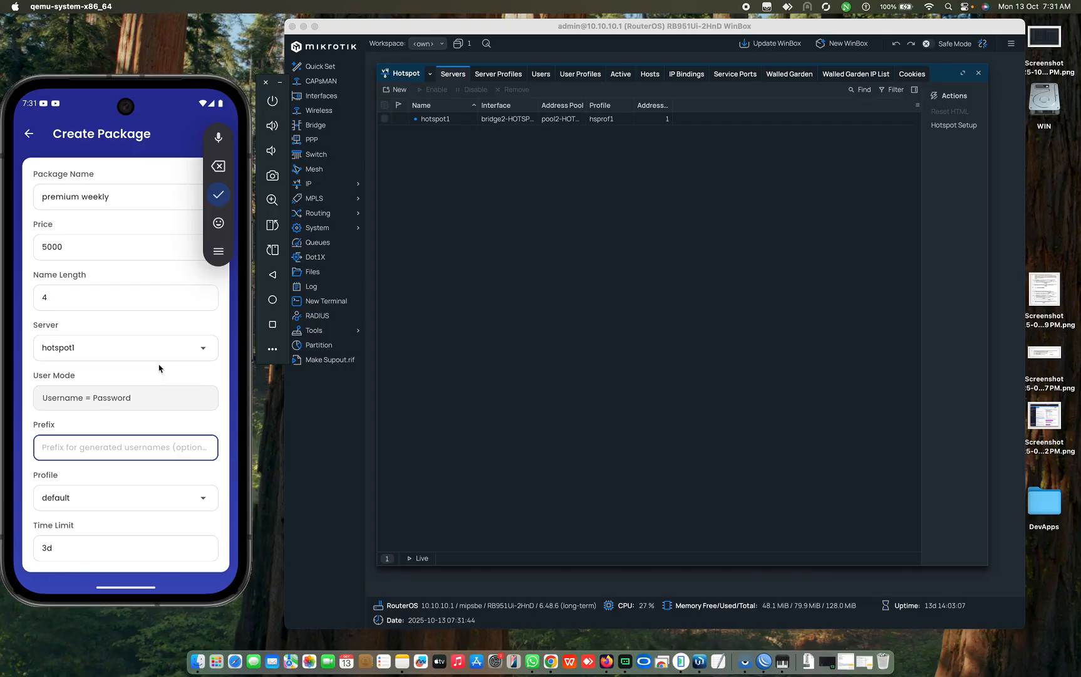
drag(94, 427, 89, 367)
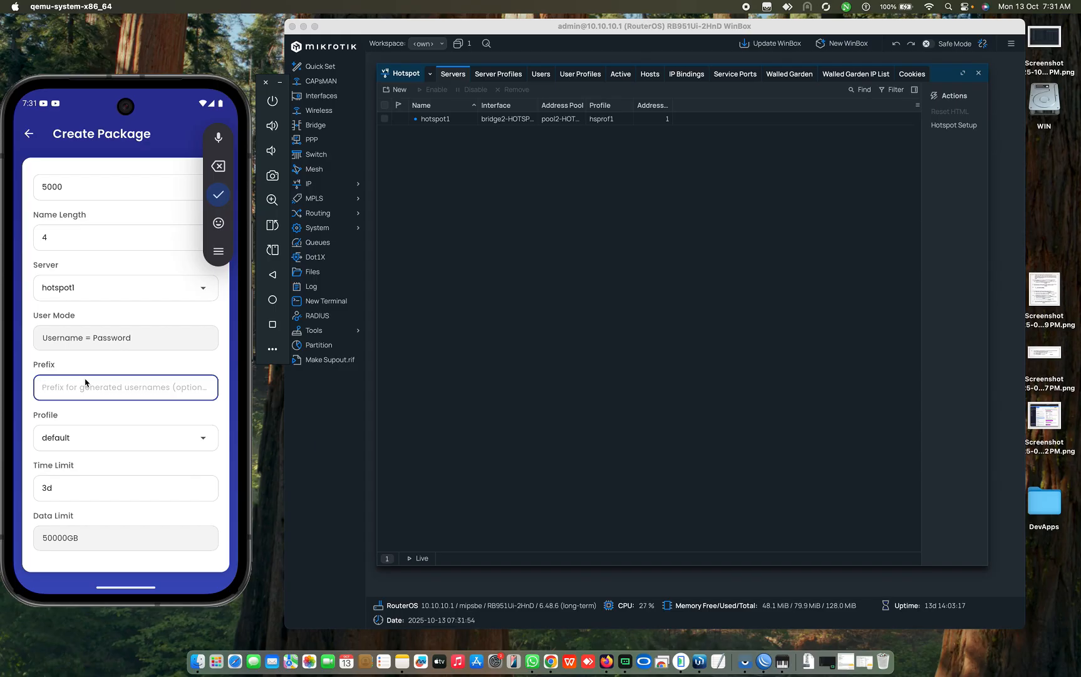
text(a)
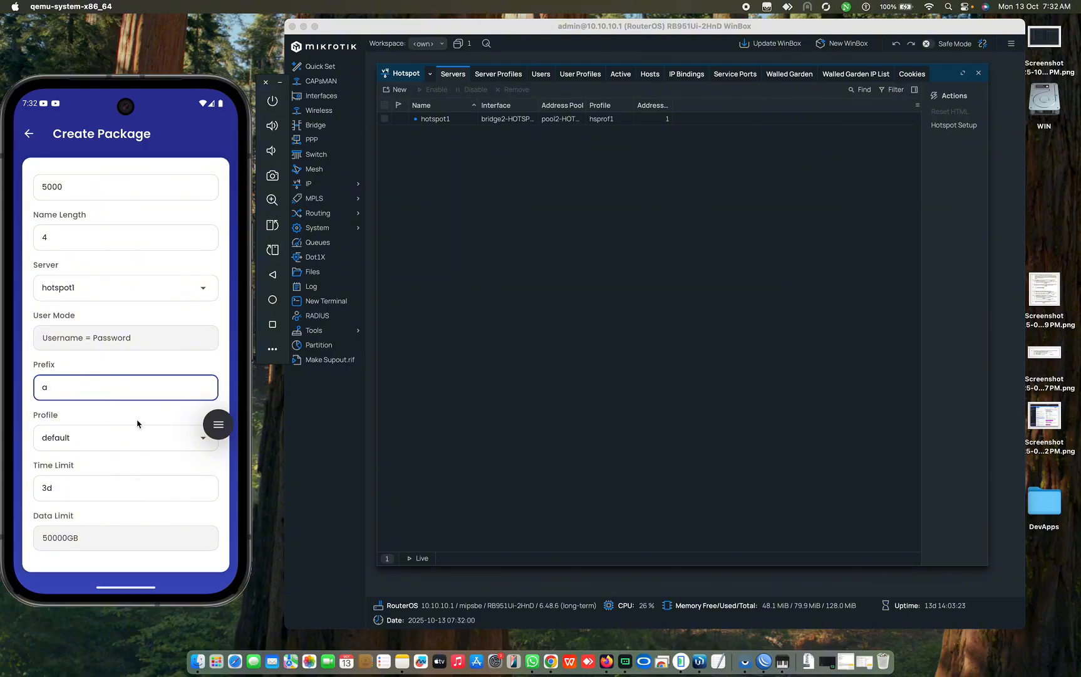
click(102, 443)
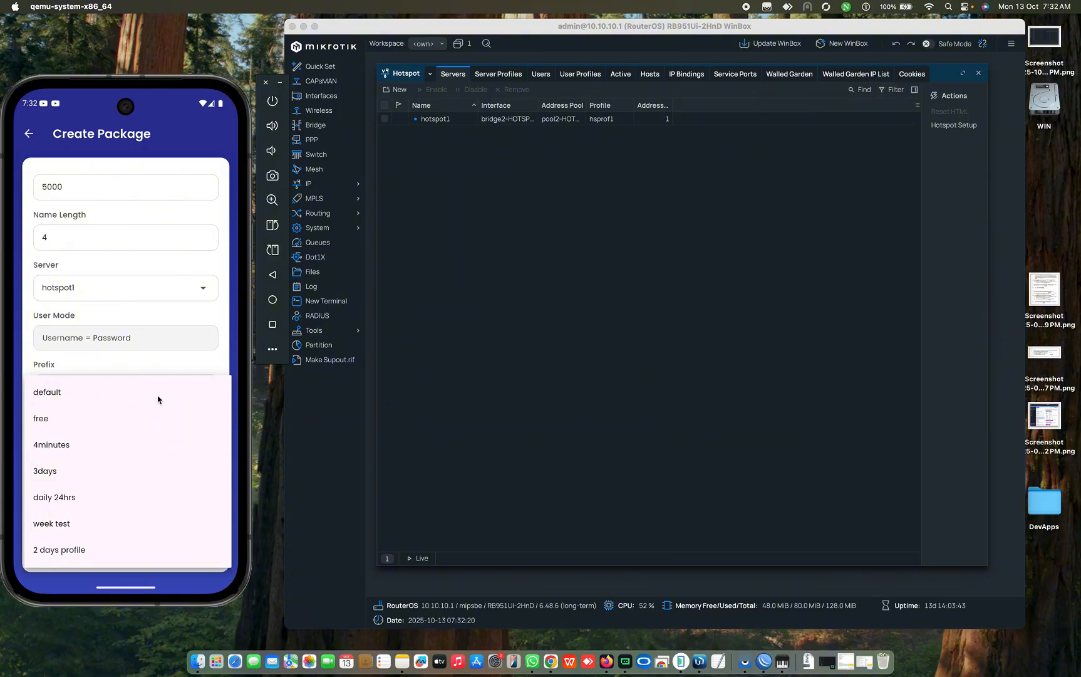
Step: Choose the 'week test' profile, leaving the time limit at 1w
click(166, 314)
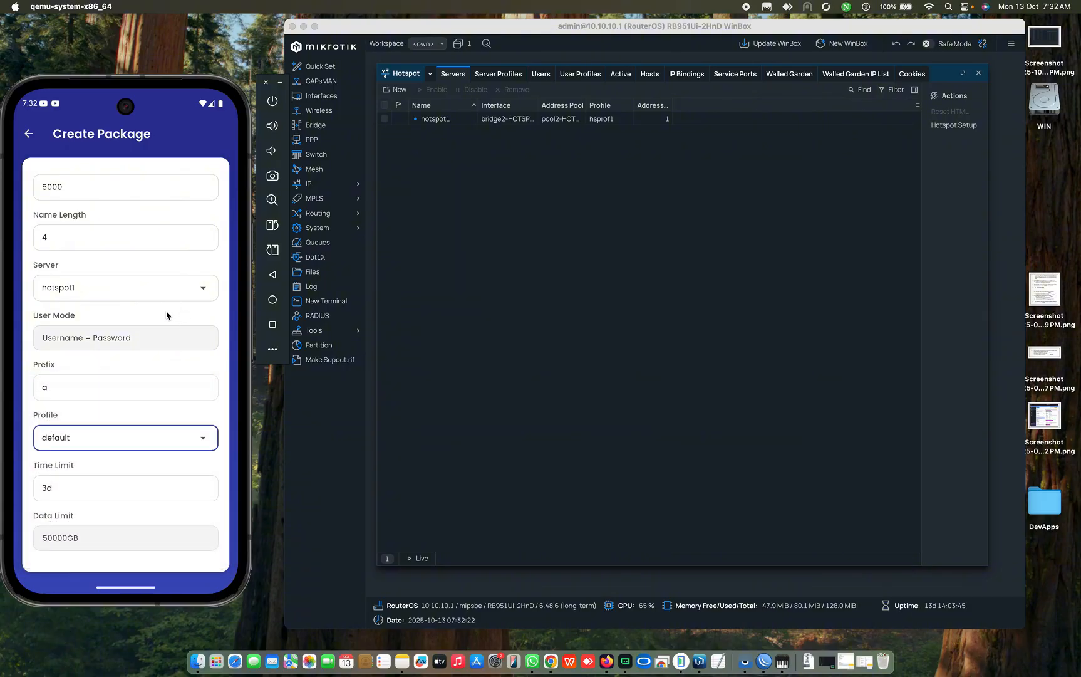
scroll(167, 315, up, 3)
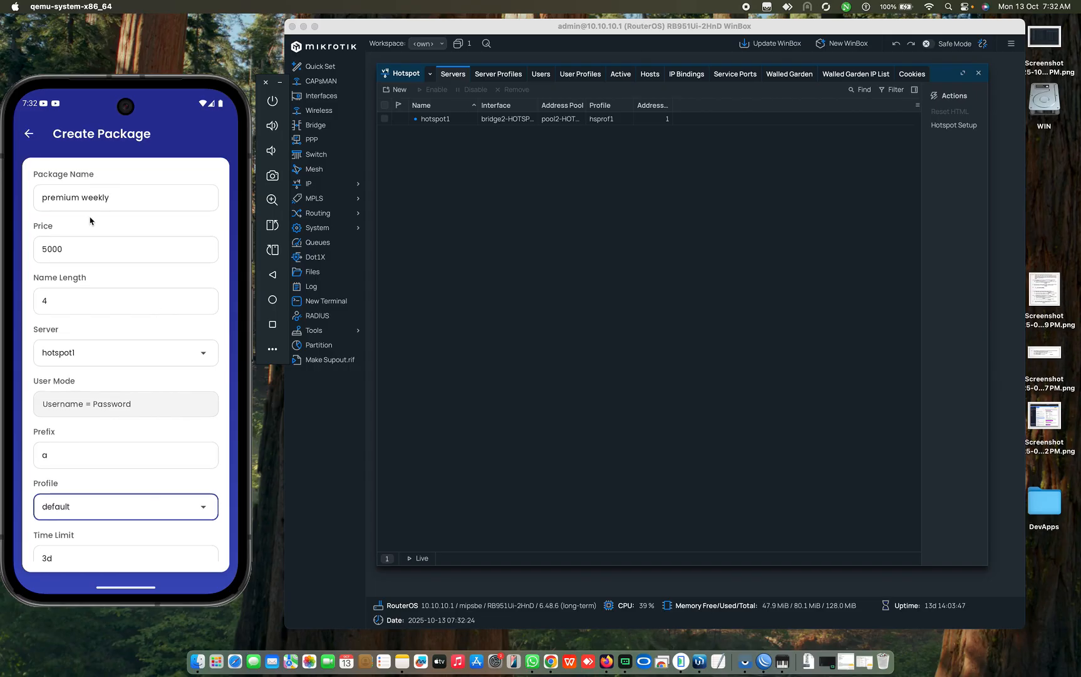
scroll(125, 369, down, 3)
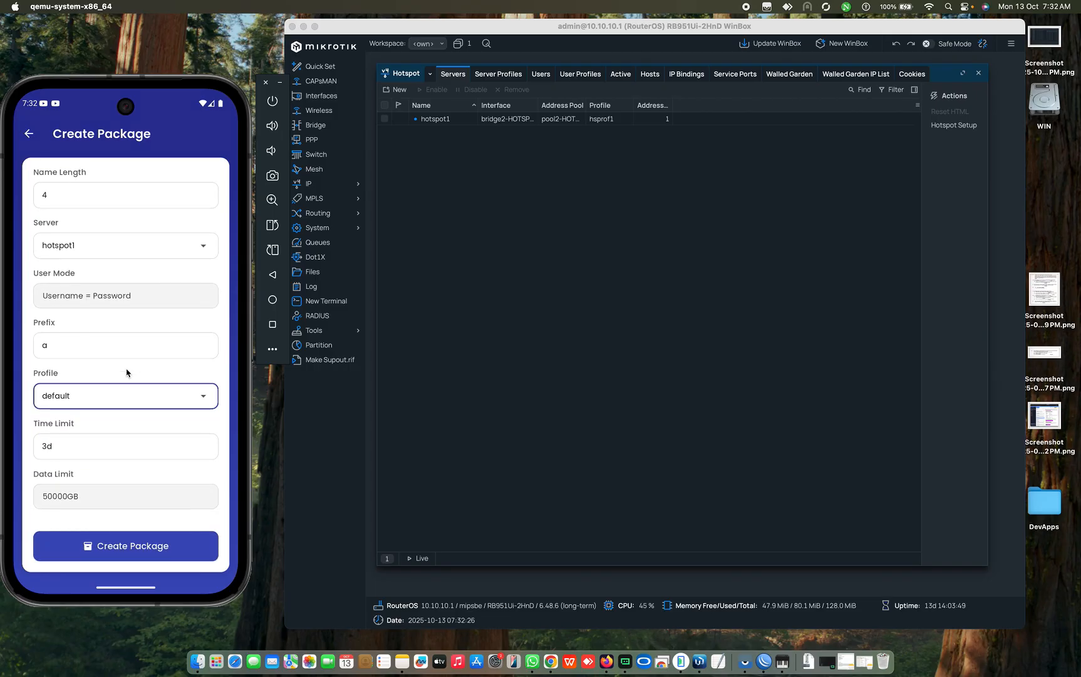
click(93, 397)
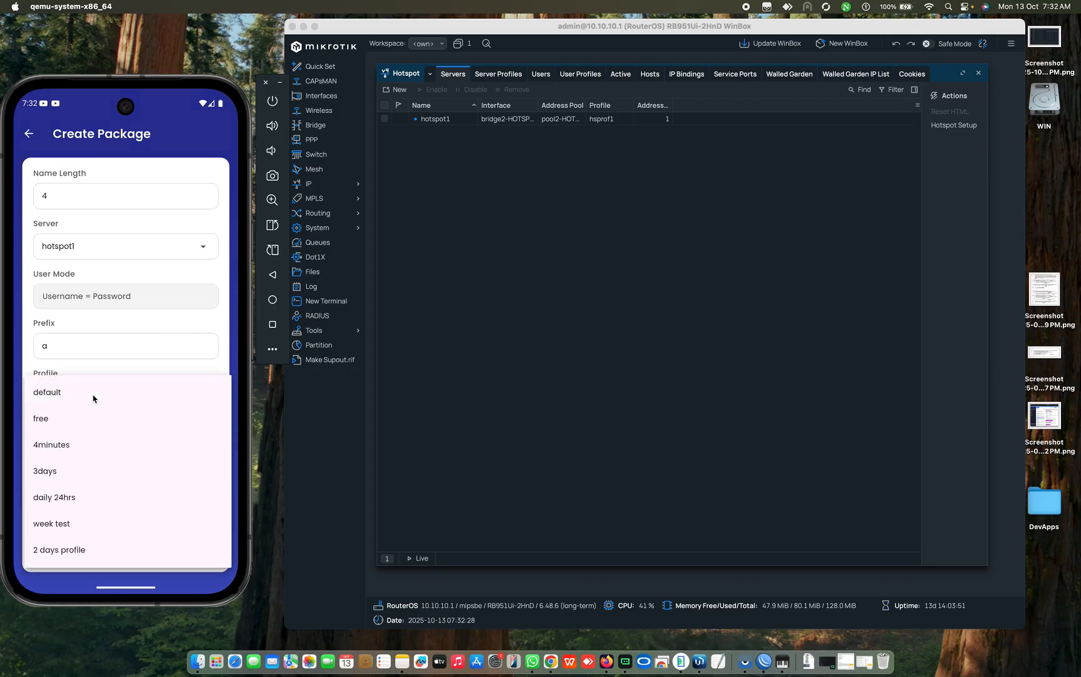
click(63, 528)
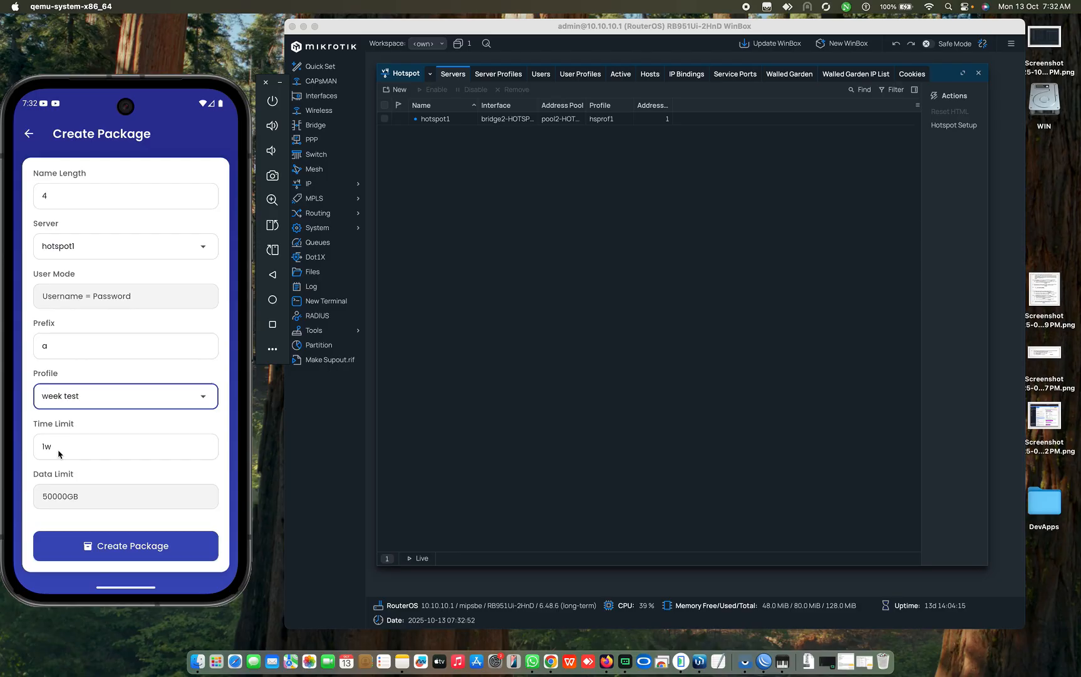
click(95, 399)
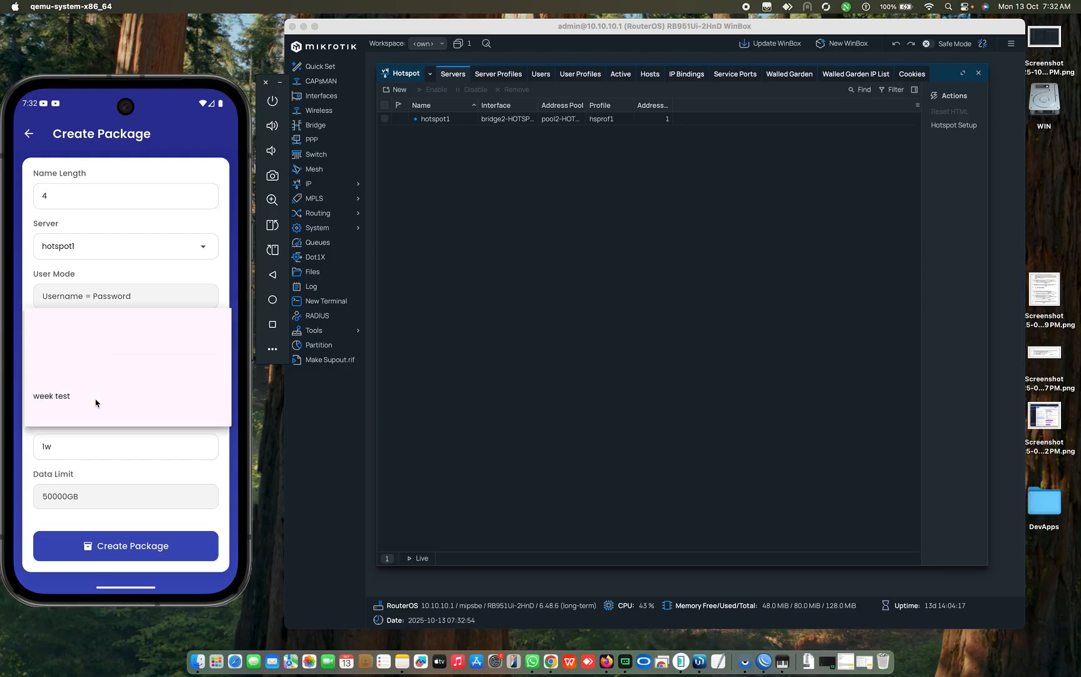
click(65, 372)
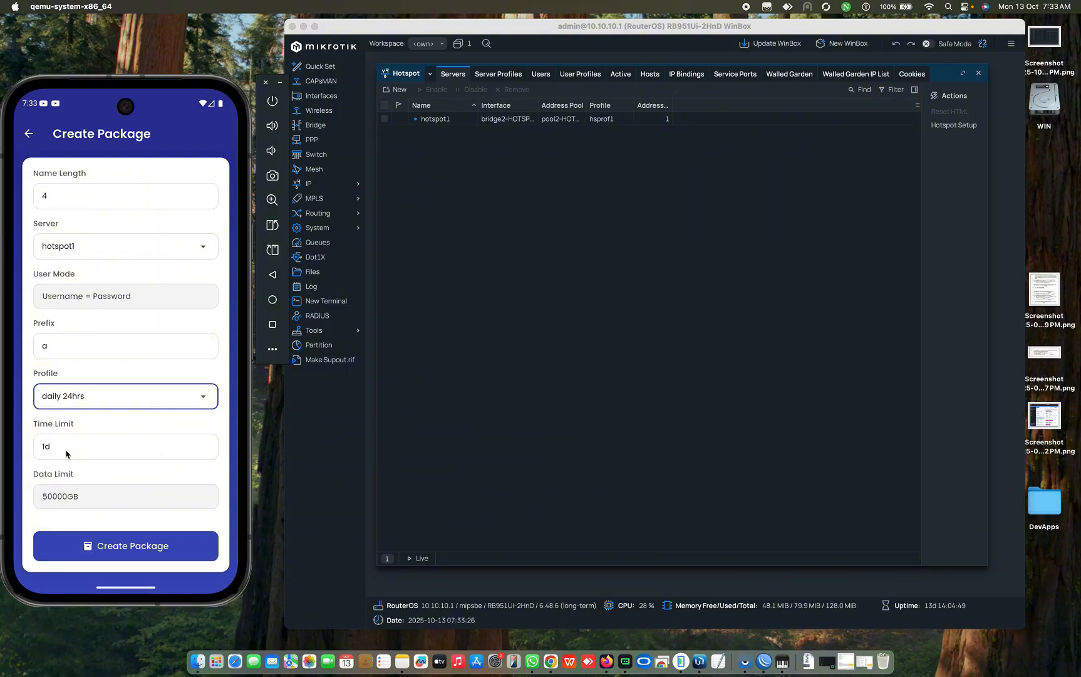
click(105, 400)
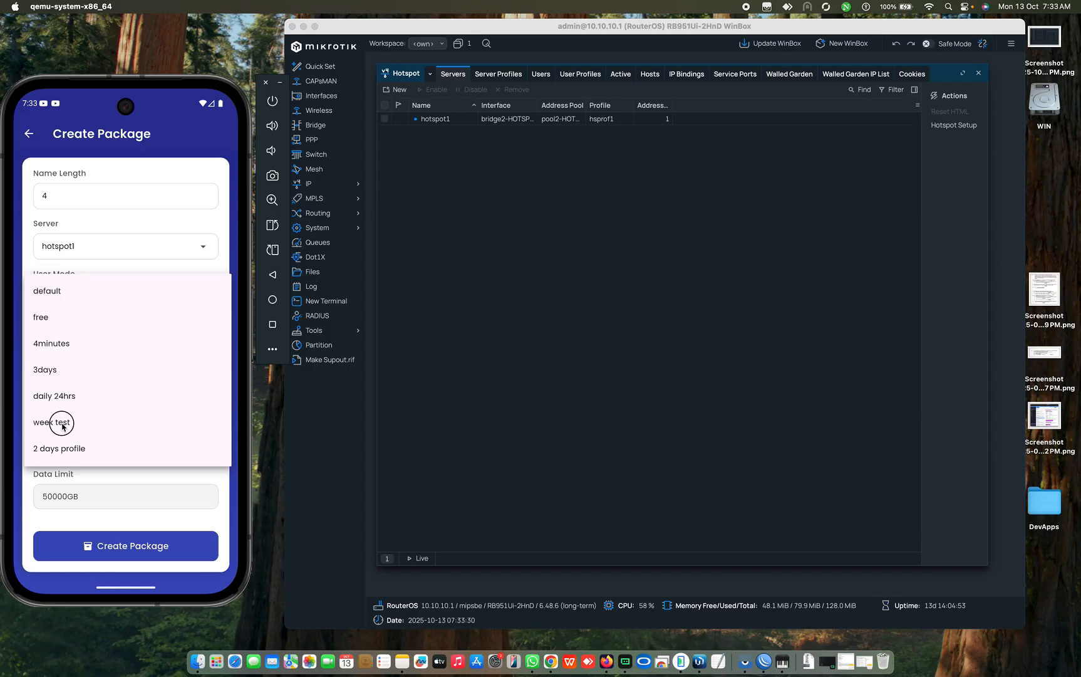
click(63, 418)
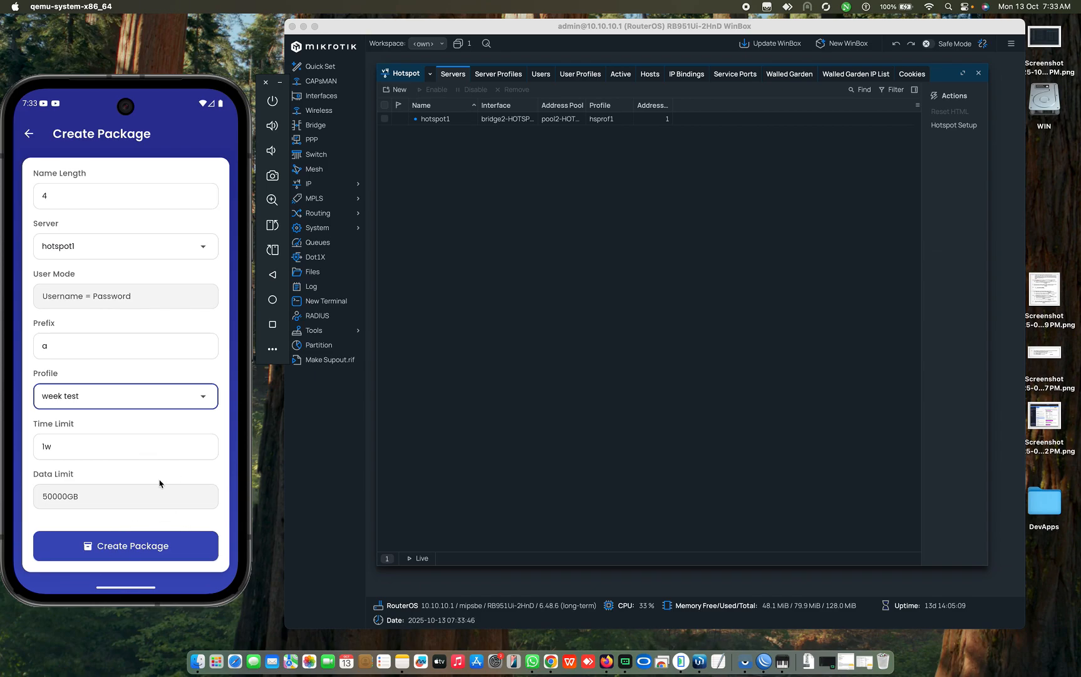
Step: Create the premium weekly package, dismiss the success message, and return to the Router Dashboard
click(122, 548)
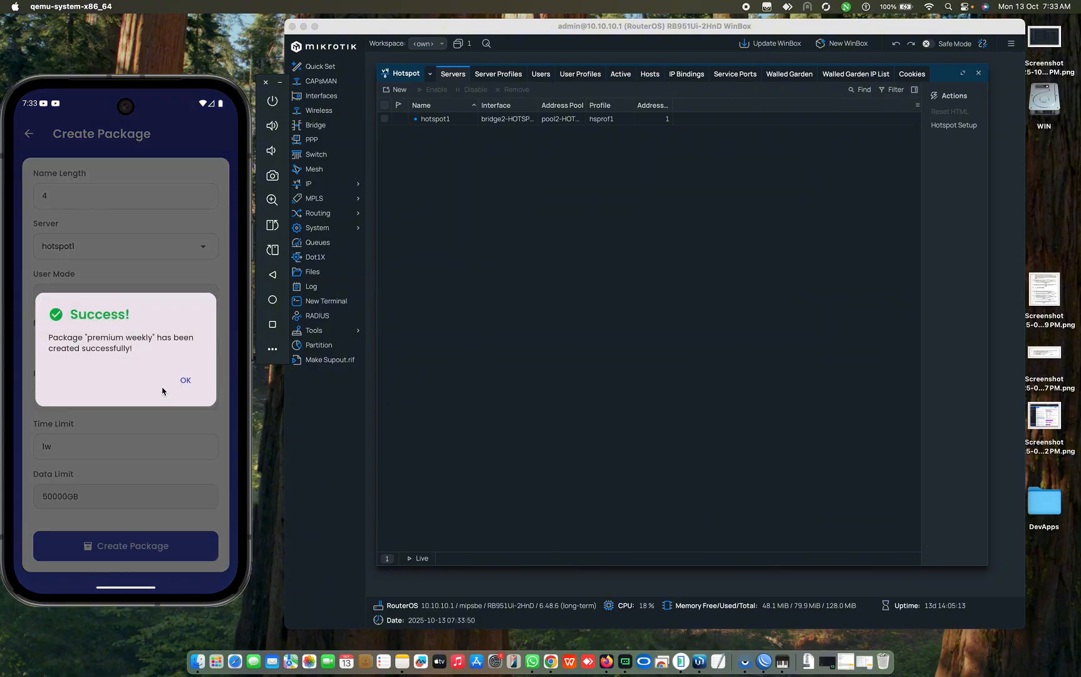
click(186, 381)
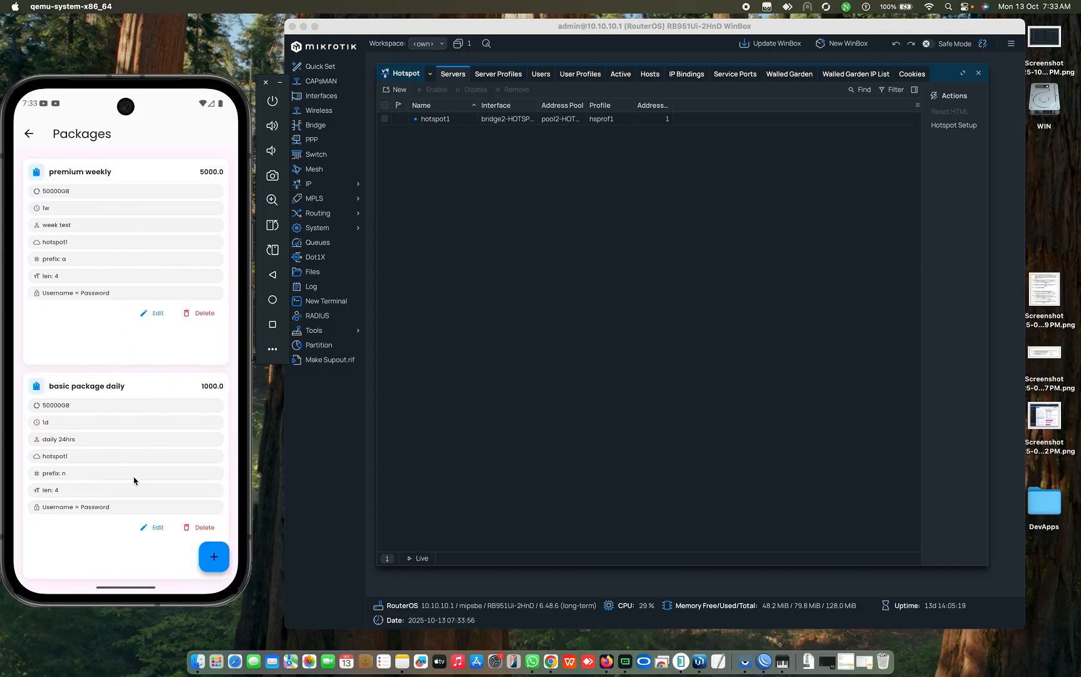
click(156, 532)
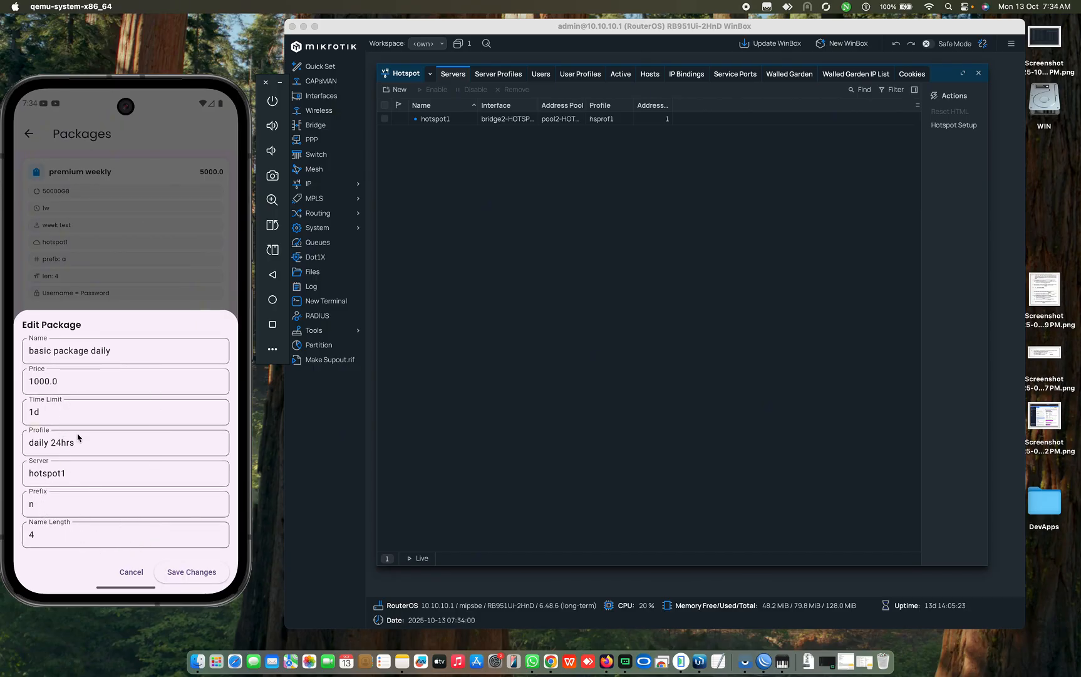
click(132, 572)
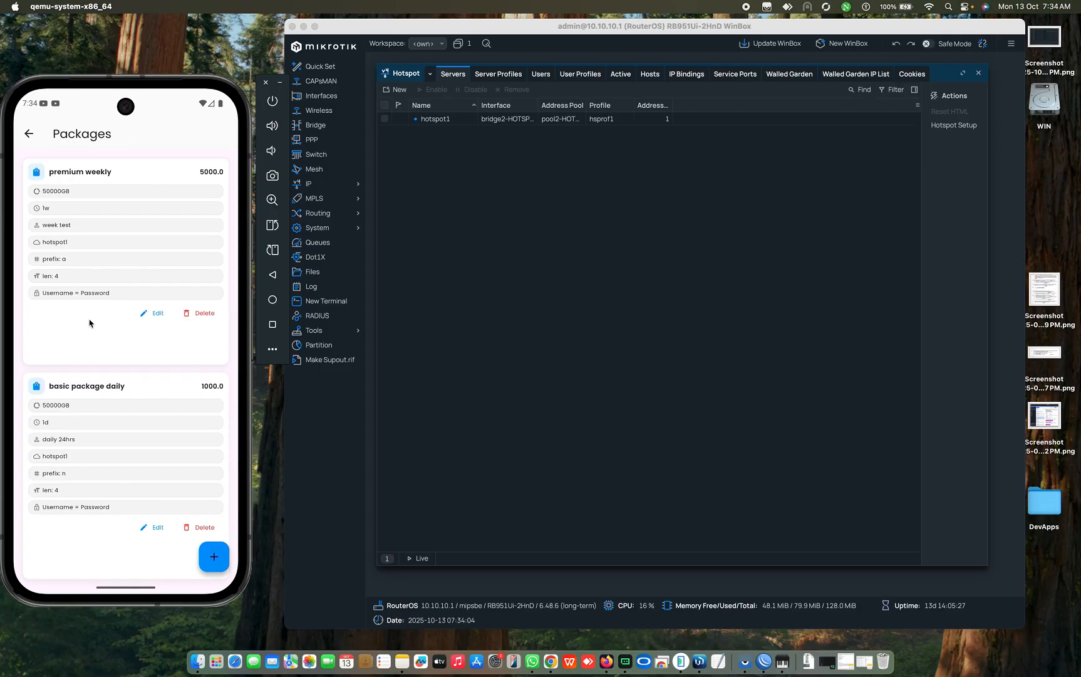
click(31, 139)
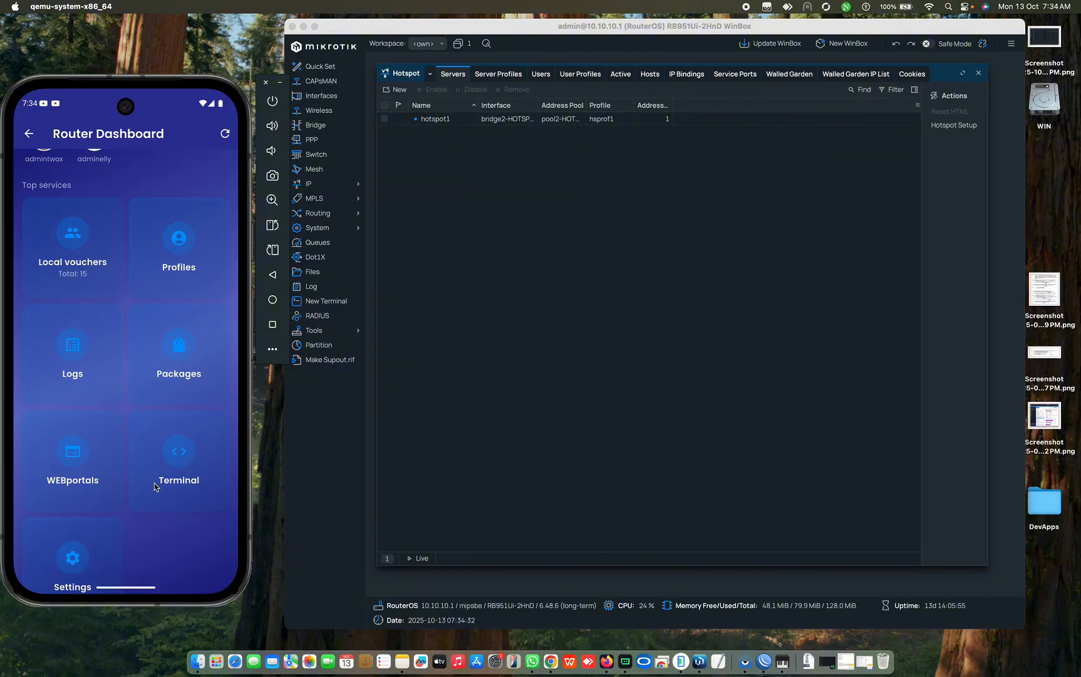
Step: Open the Local vouchers list and start '+ Create vouchers'
click(104, 249)
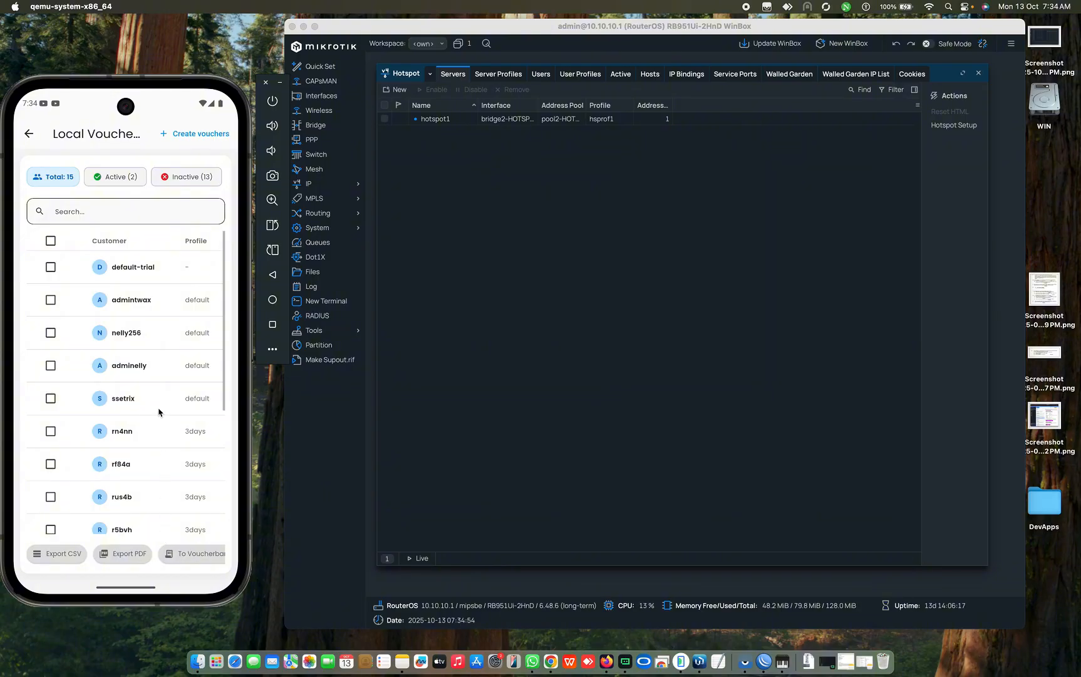
click(184, 136)
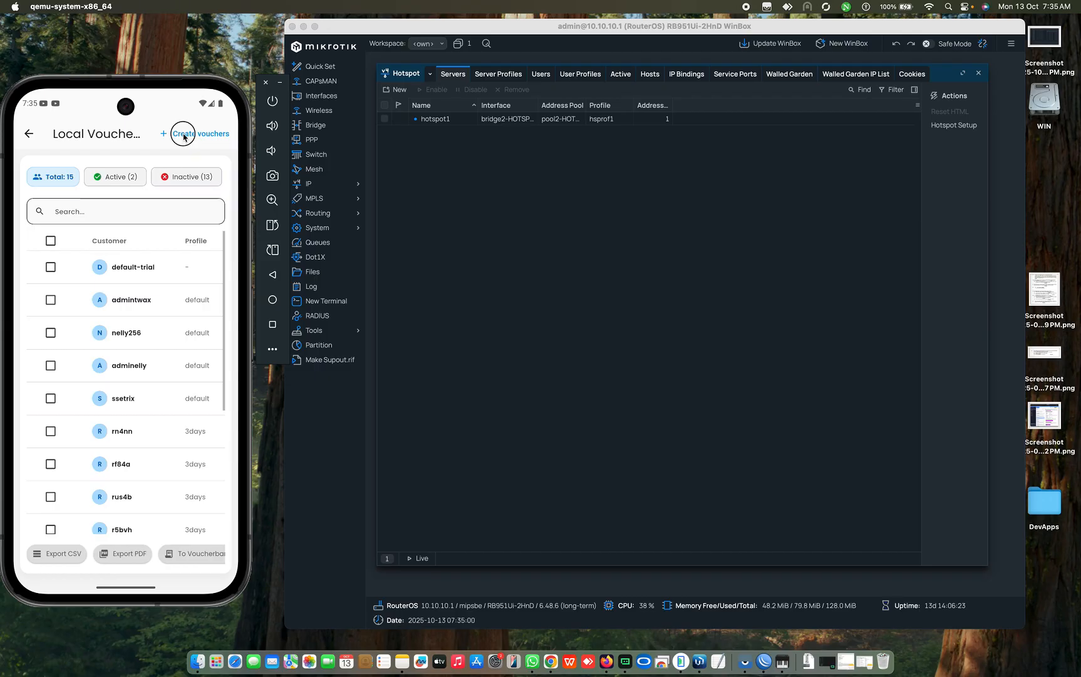
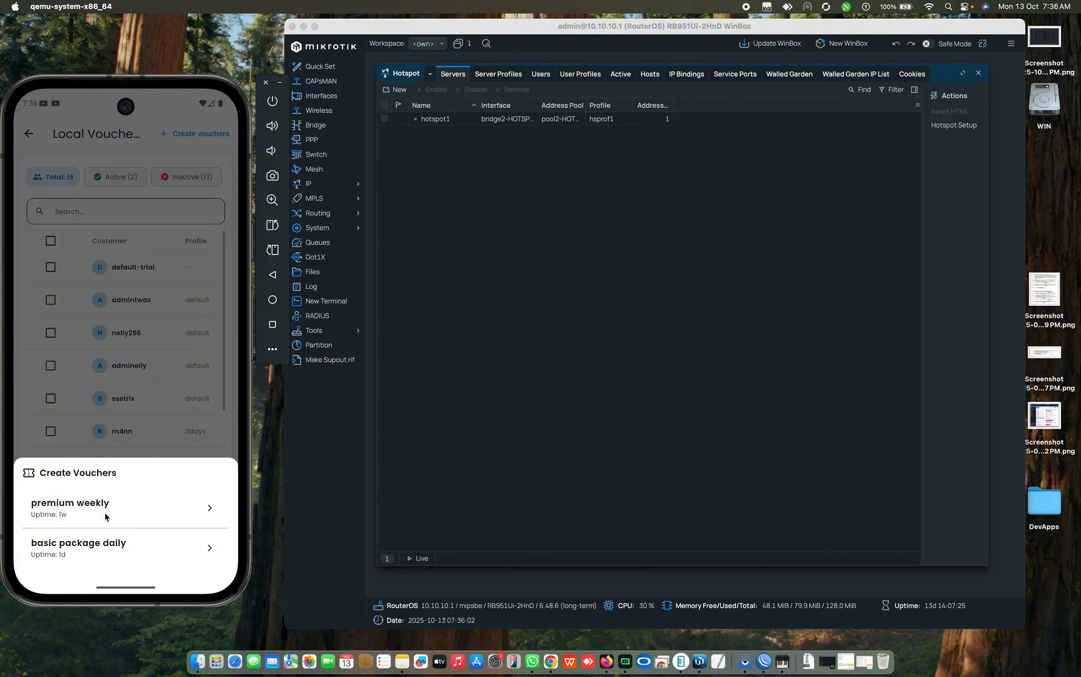
Step: Show WinBox's seven Hotspot User Profiles beside the phone's Create Vouchers sheet
click(590, 77)
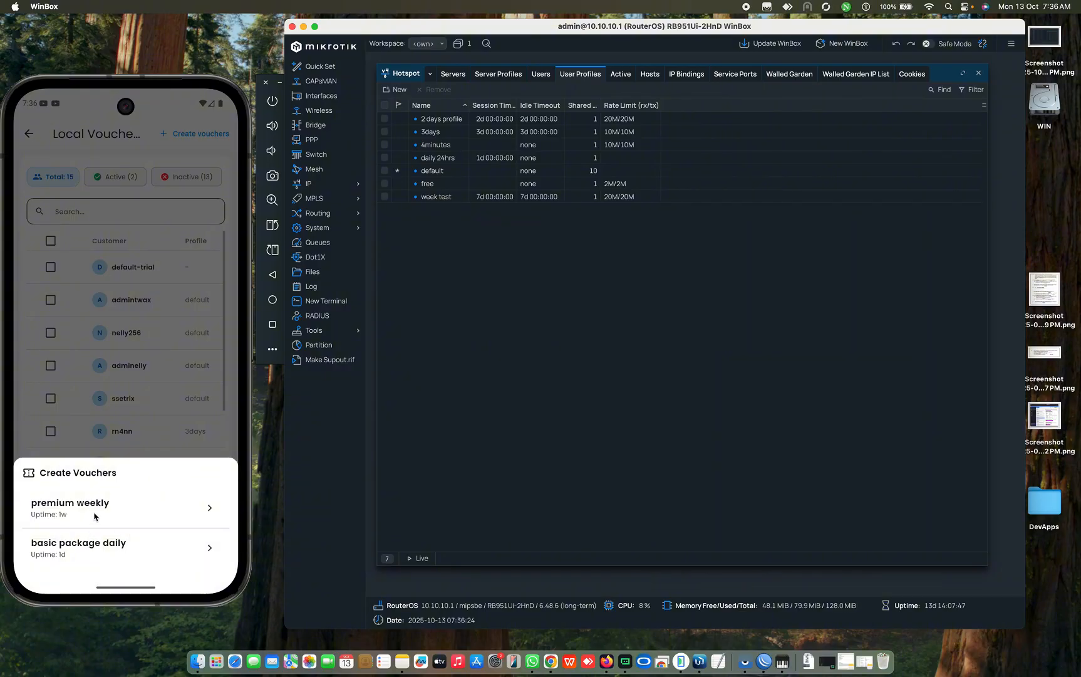
click(134, 511)
Step: Choose the premium weekly package and set the voucher quantity to 30
click(133, 511)
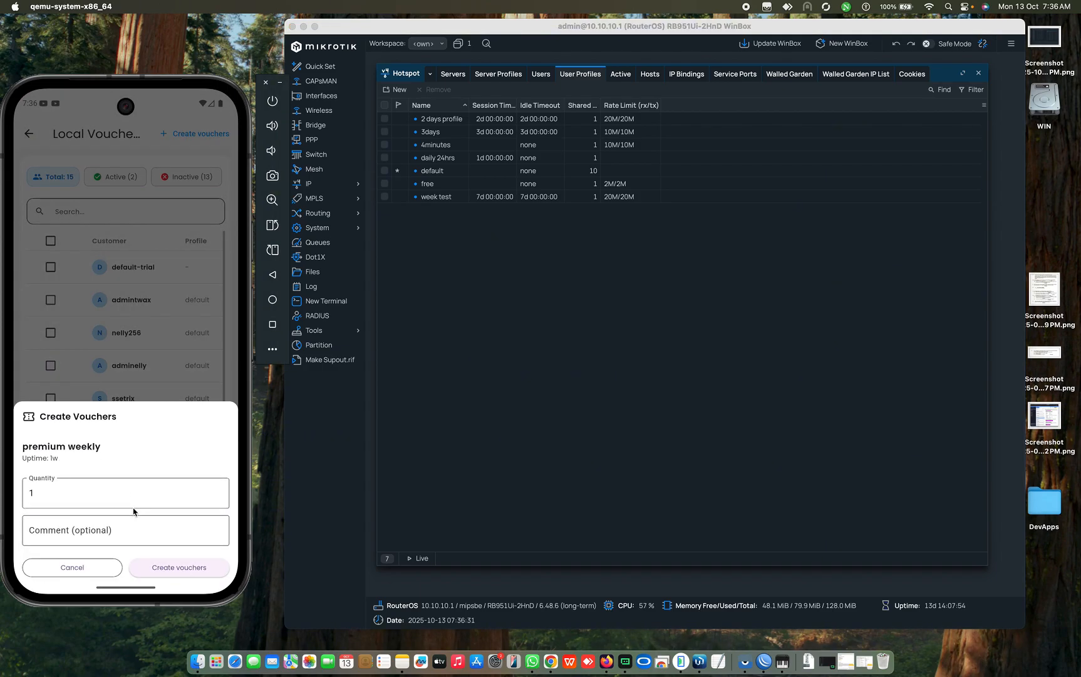
click(73, 502)
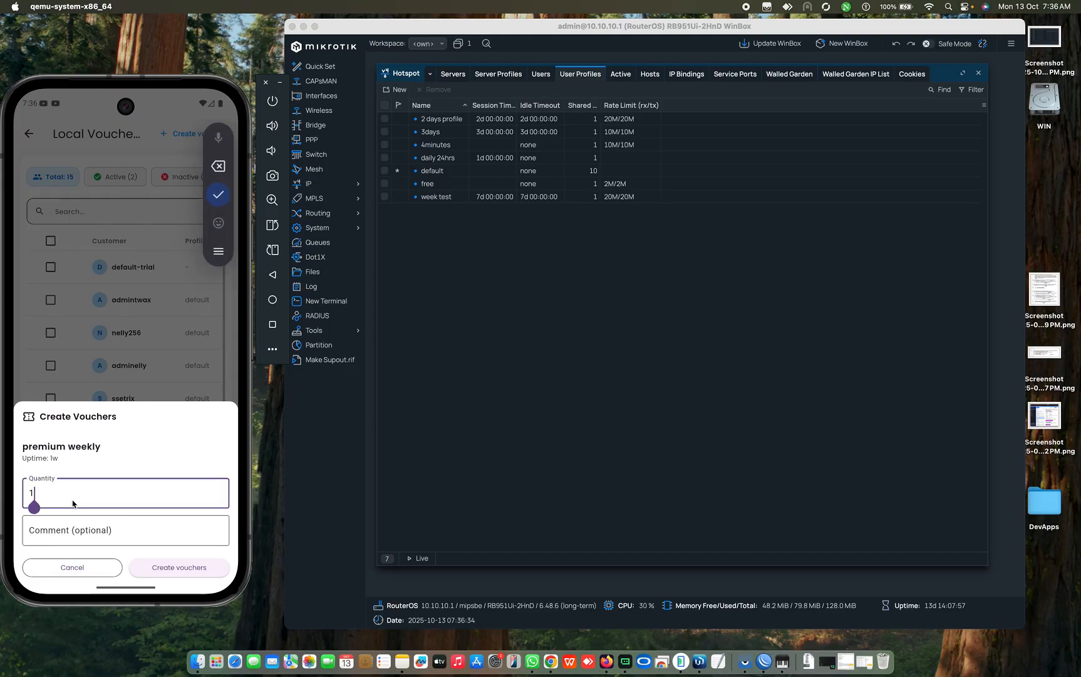
key(BackSpace)
text(30)
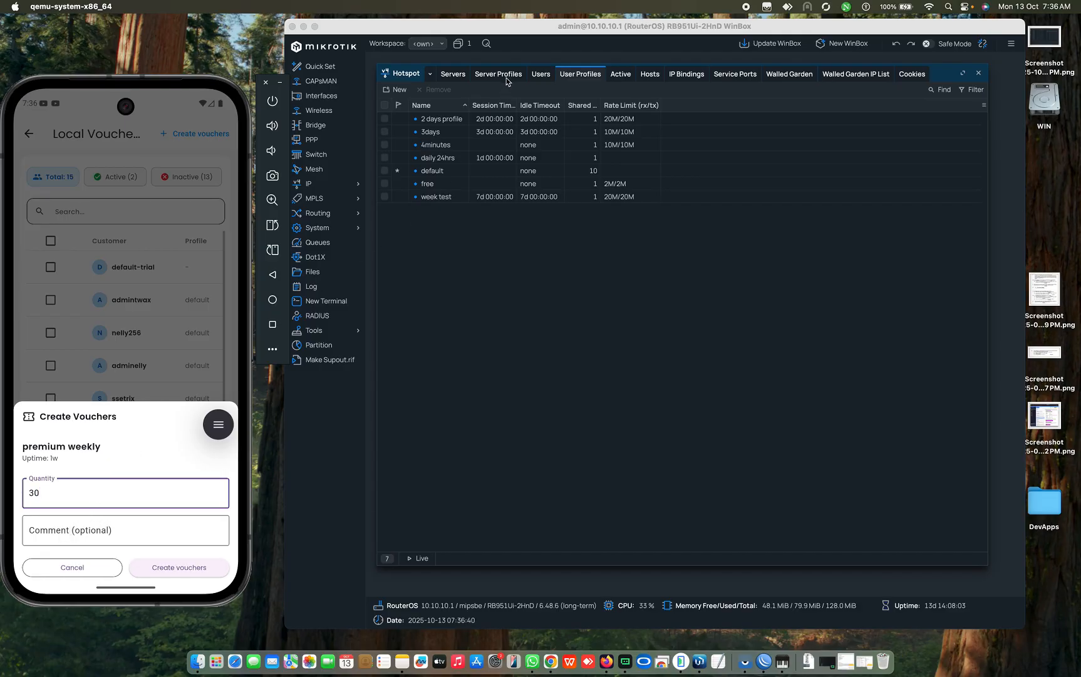
Step: Enter 'weekcodes' as the comment for the voucher batch
click(539, 76)
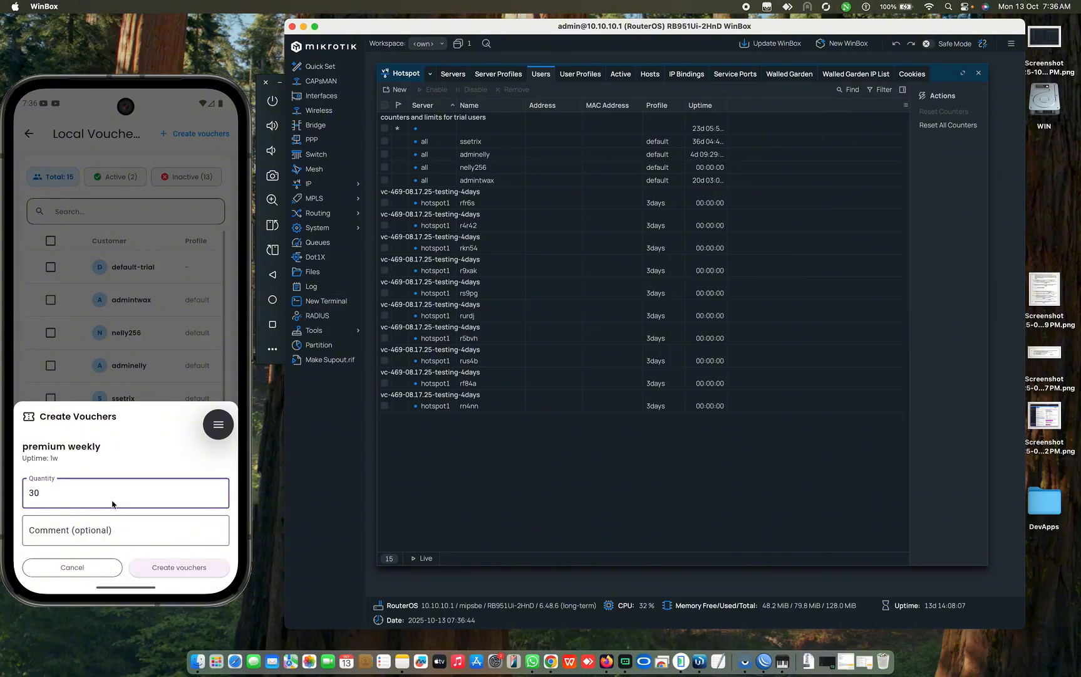
click(64, 534)
click(64, 535)
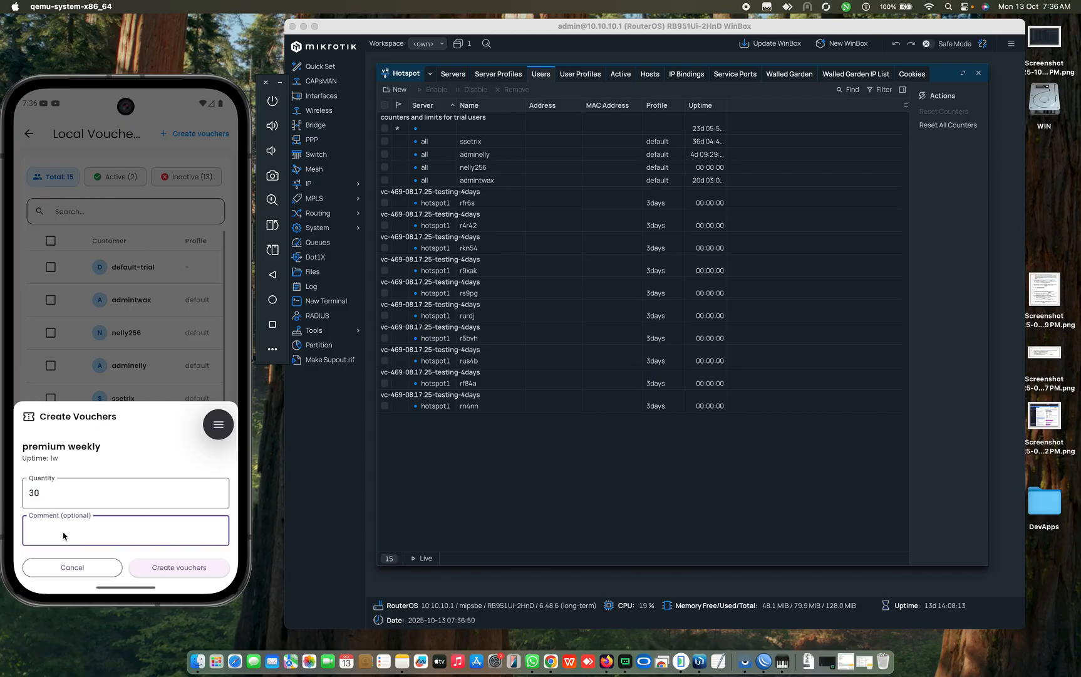
text(weekly)
text(test)
key(BackSpace)
key(BackSpace)
key(BackSpace)
key(BackSpace)
key(BackSpace)
key(BackSpace)
key(BackSpace)
key(BackSpace)
key(BackSpace)
key(BackSpace)
text(weekcodes)
click(167, 572)
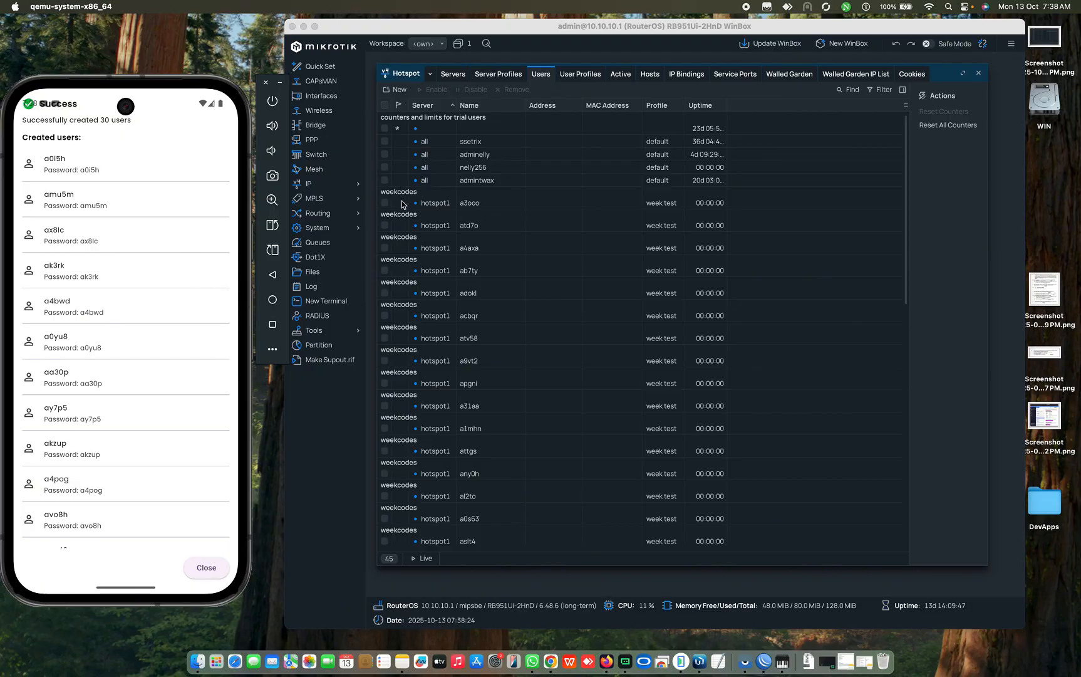
click(401, 223)
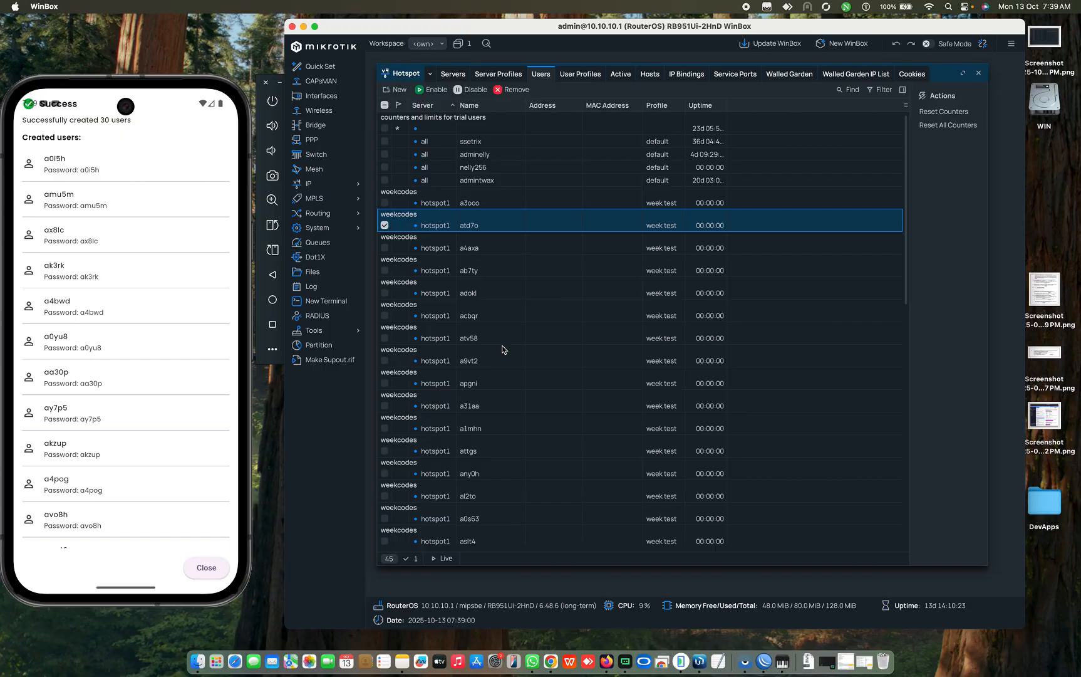
scroll(502, 349, down, 5)
scroll(502, 349, down, 10)
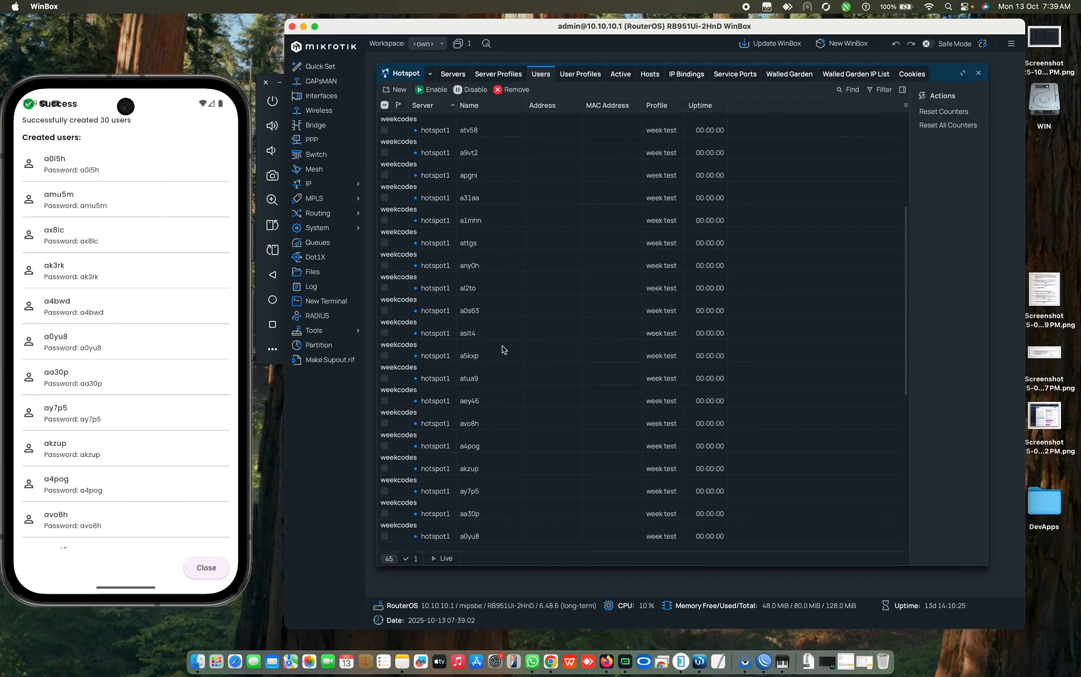
scroll(502, 349, down, 3)
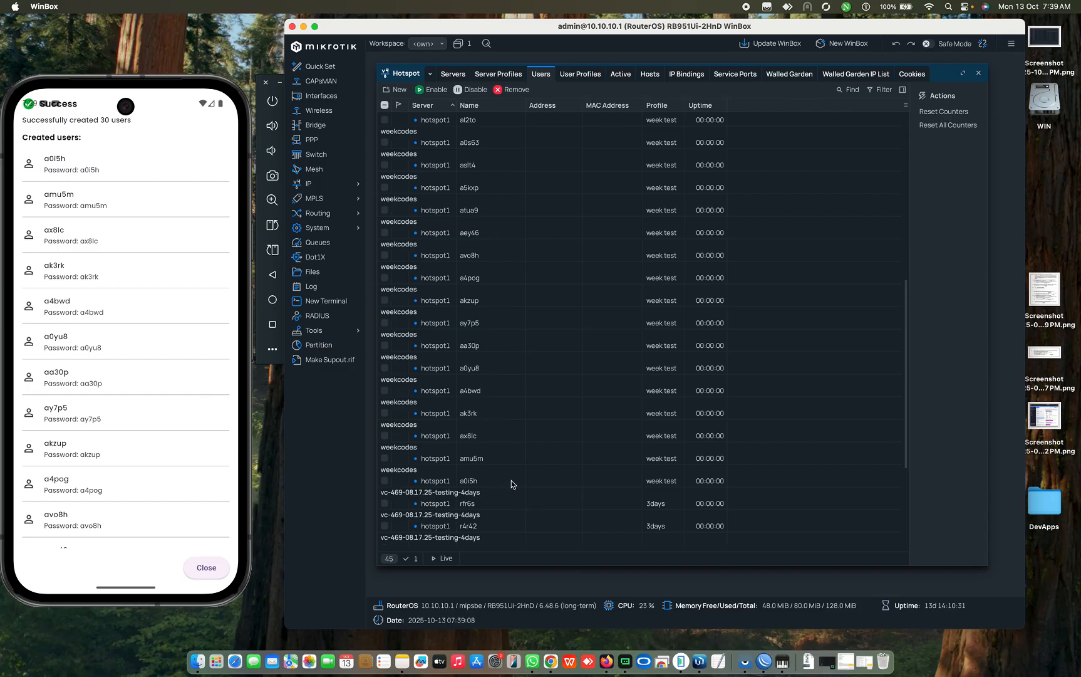
Step: Open IP > Hotspot > Users in legacy WinBox and make the window taller
click(767, 668)
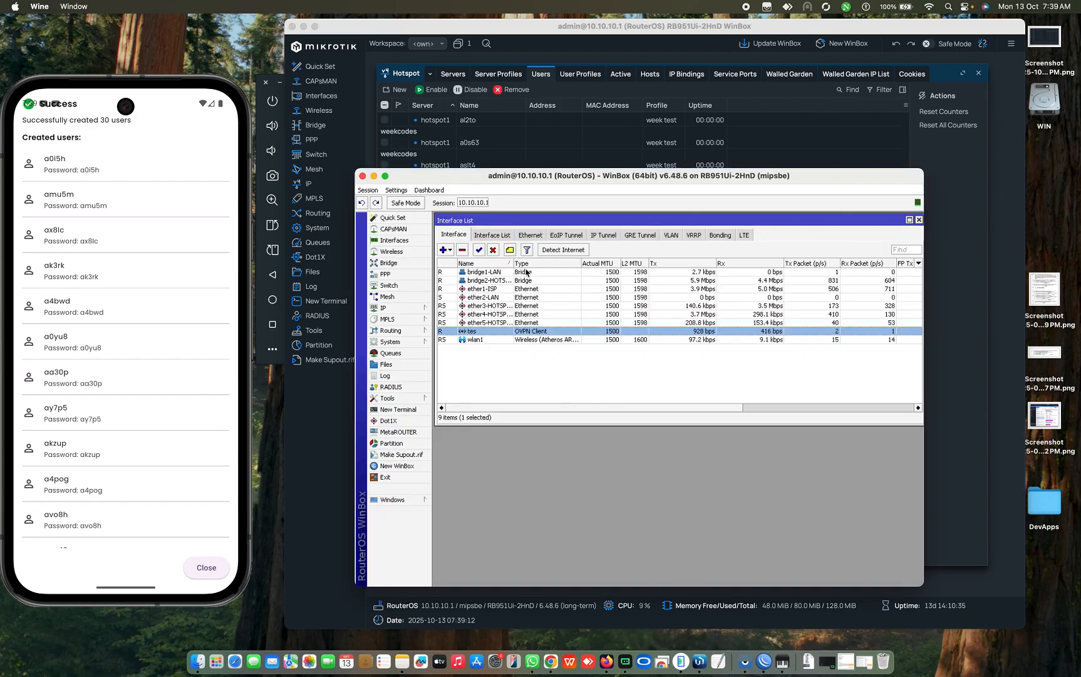
click(400, 310)
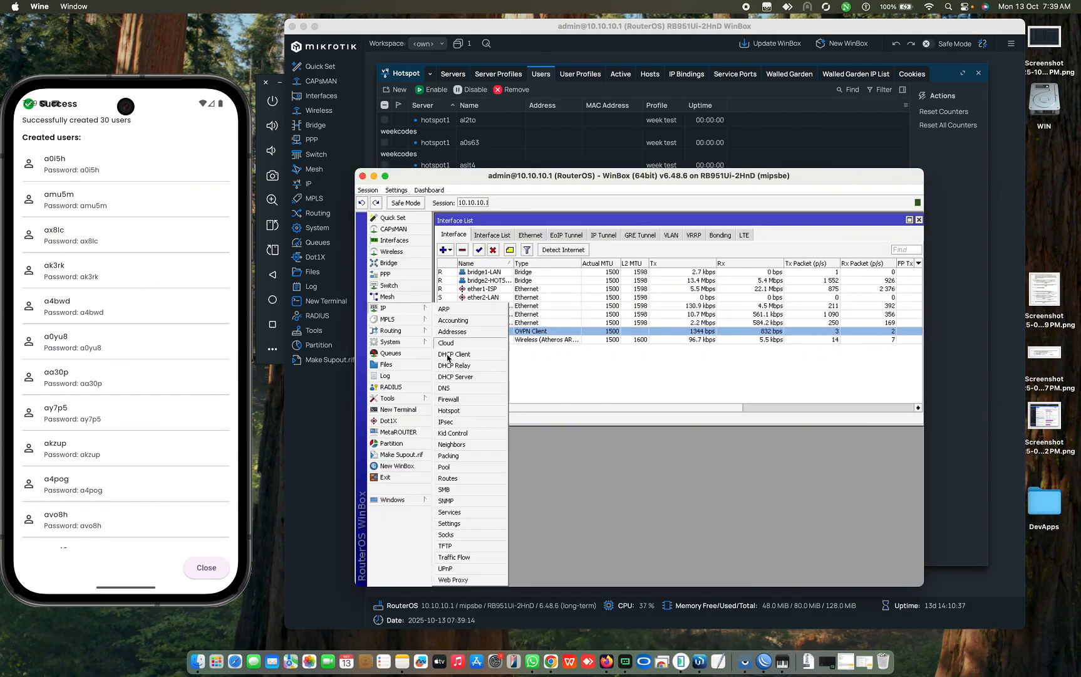
click(448, 411)
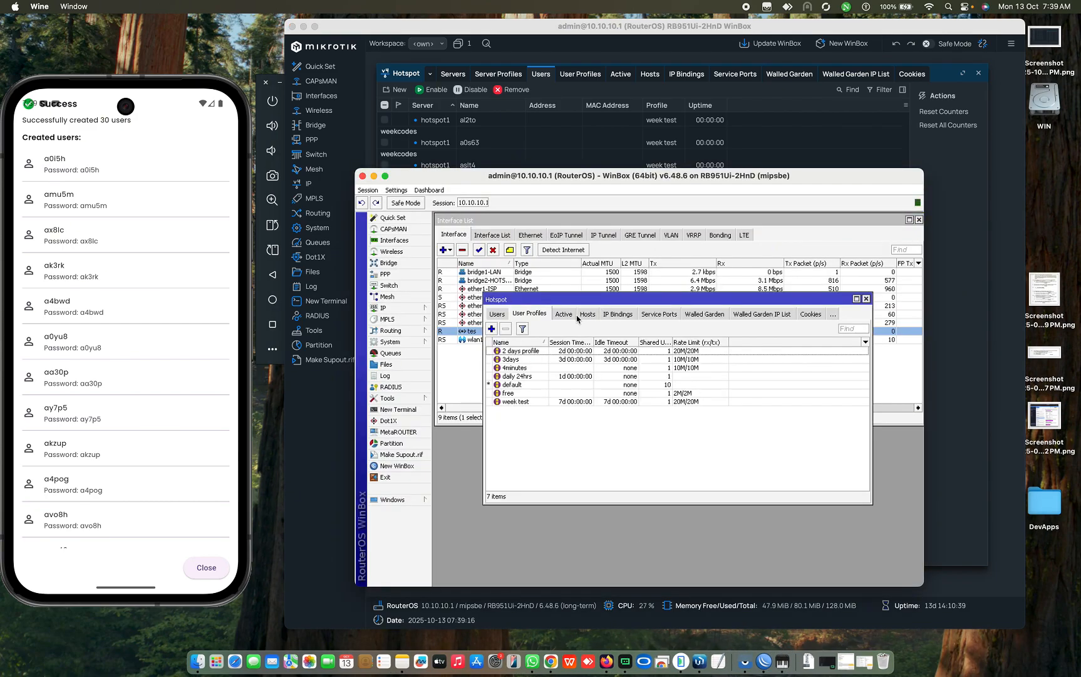
click(497, 314)
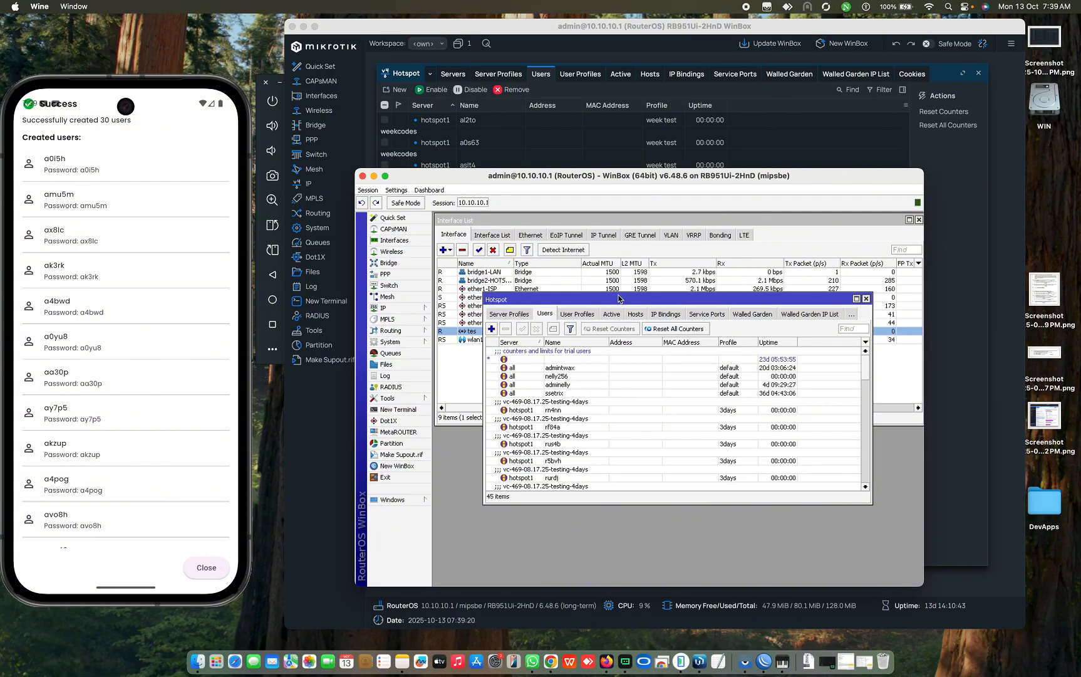
drag(619, 298, 612, 238)
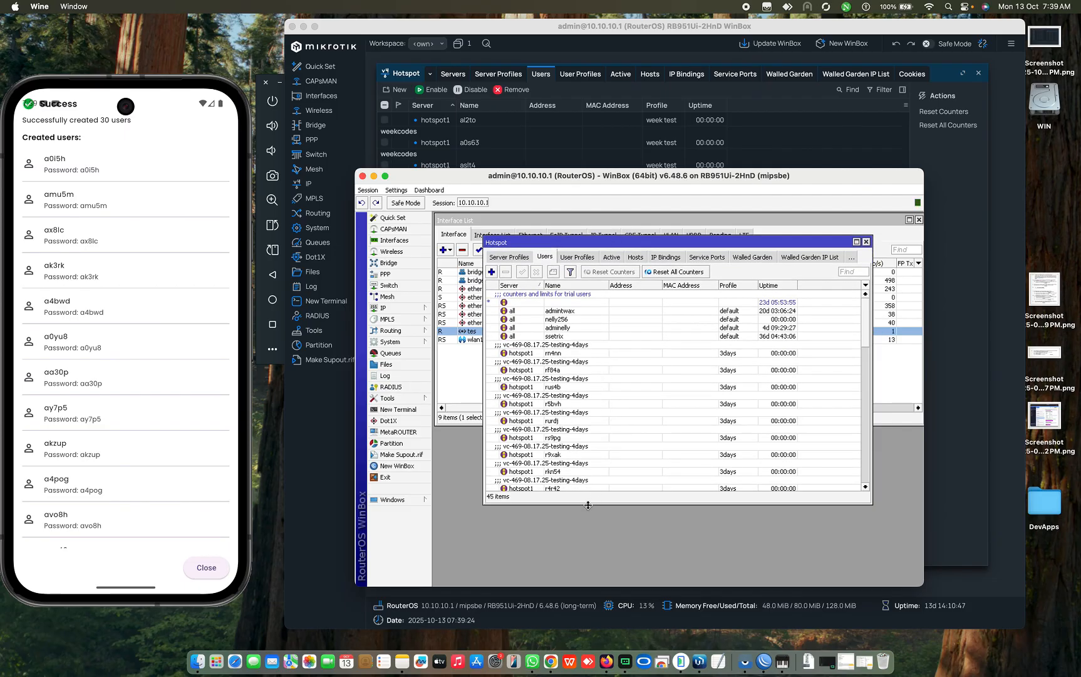
drag(588, 505, 592, 574)
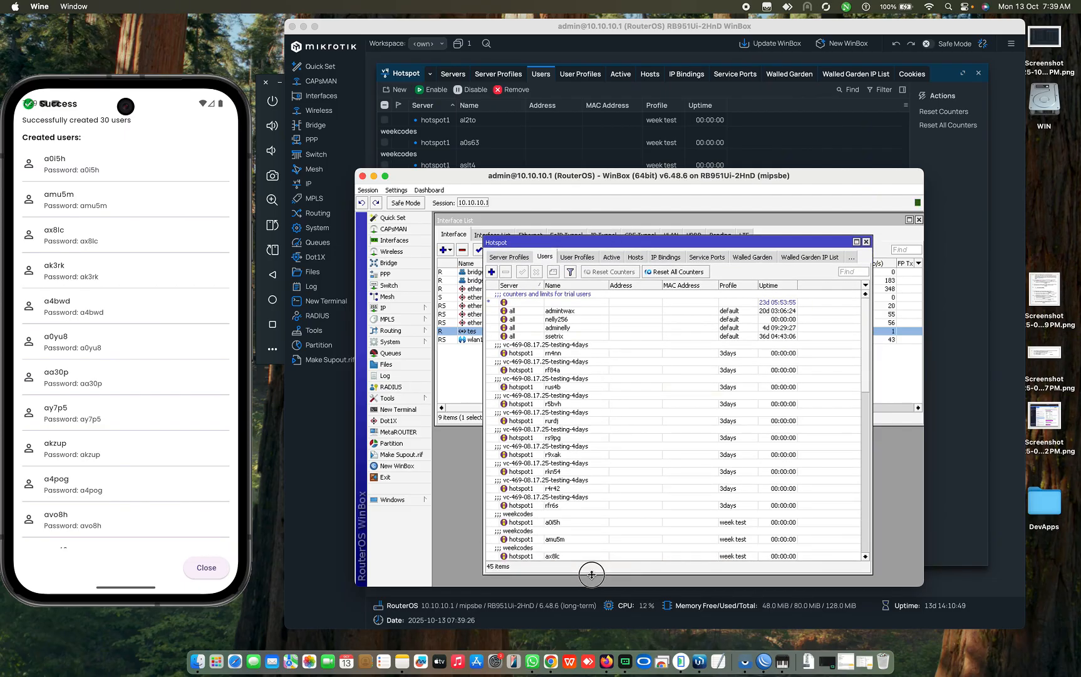
scroll(582, 446, down, 3)
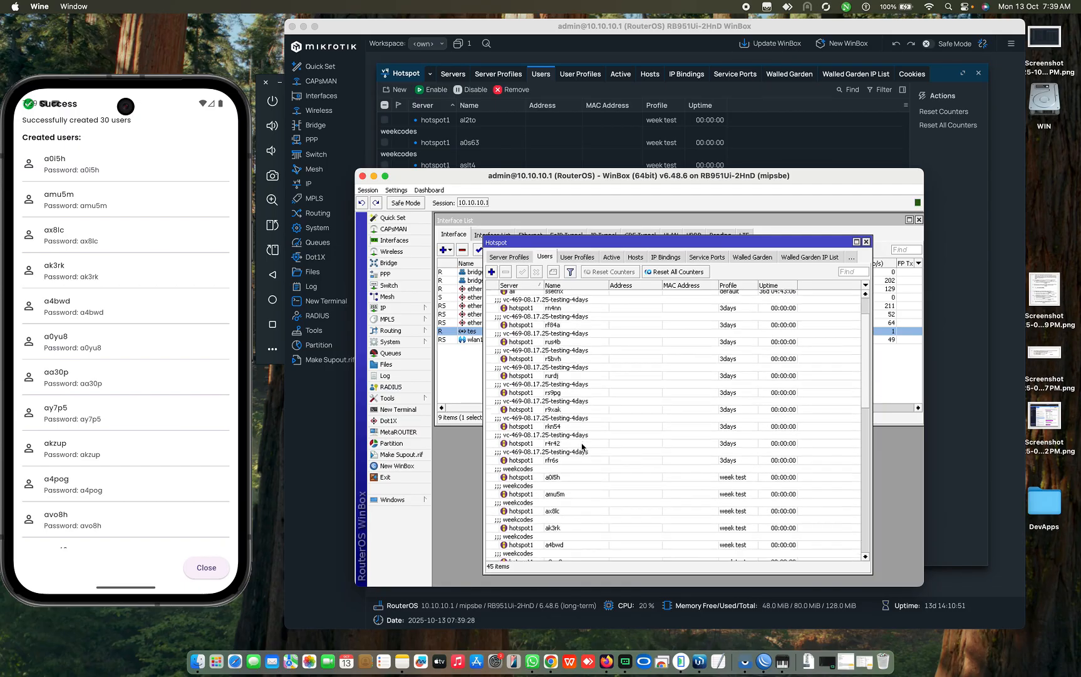
scroll(582, 447, down, 5)
click(511, 404)
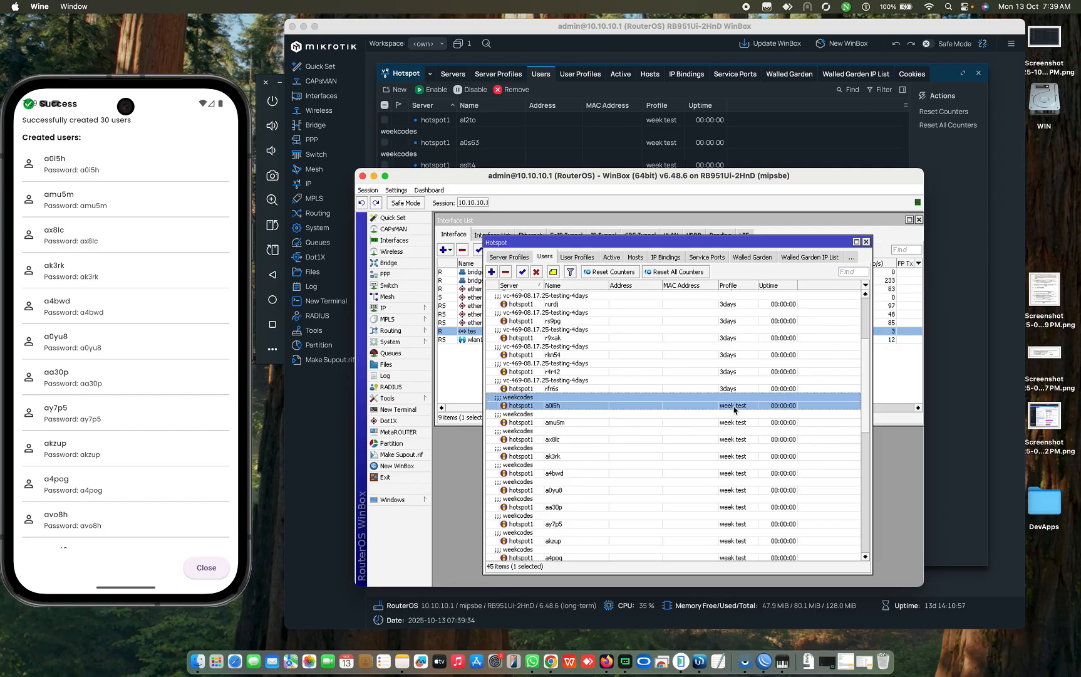
click(591, 441)
scroll(590, 443, down, 5)
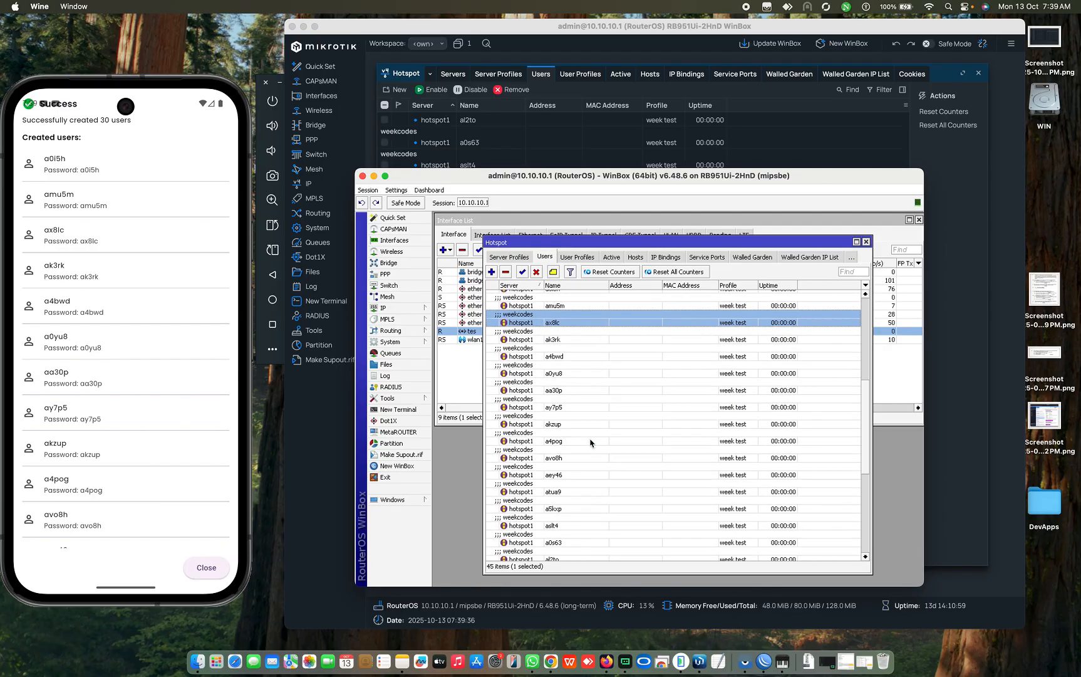
scroll(590, 442, down, 3)
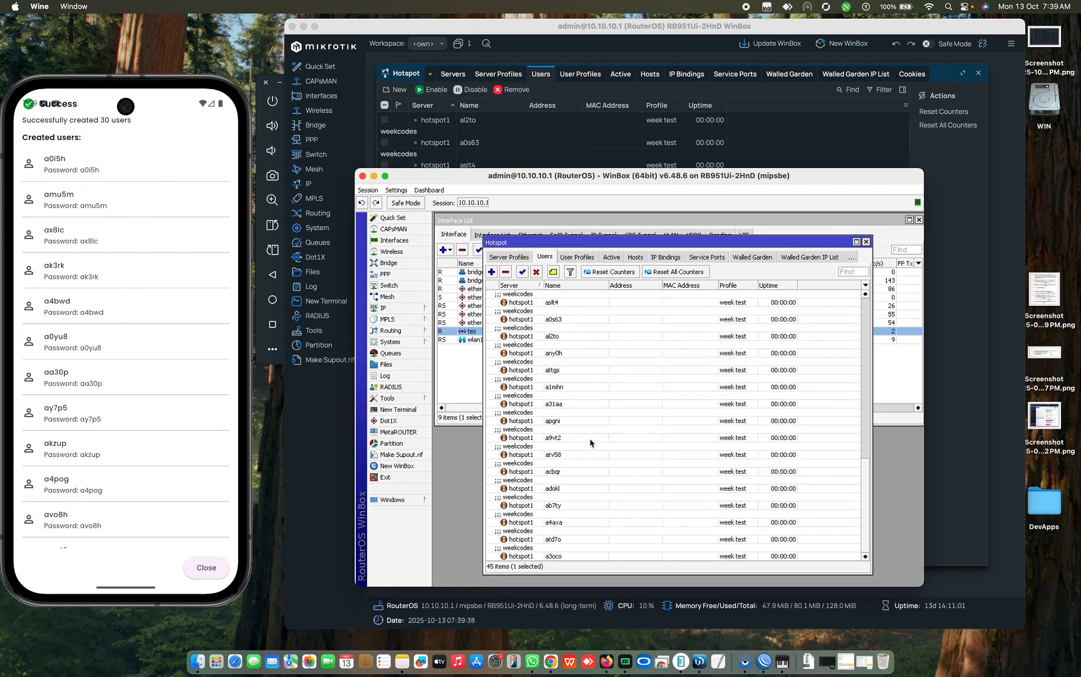
scroll(590, 442, up, 7)
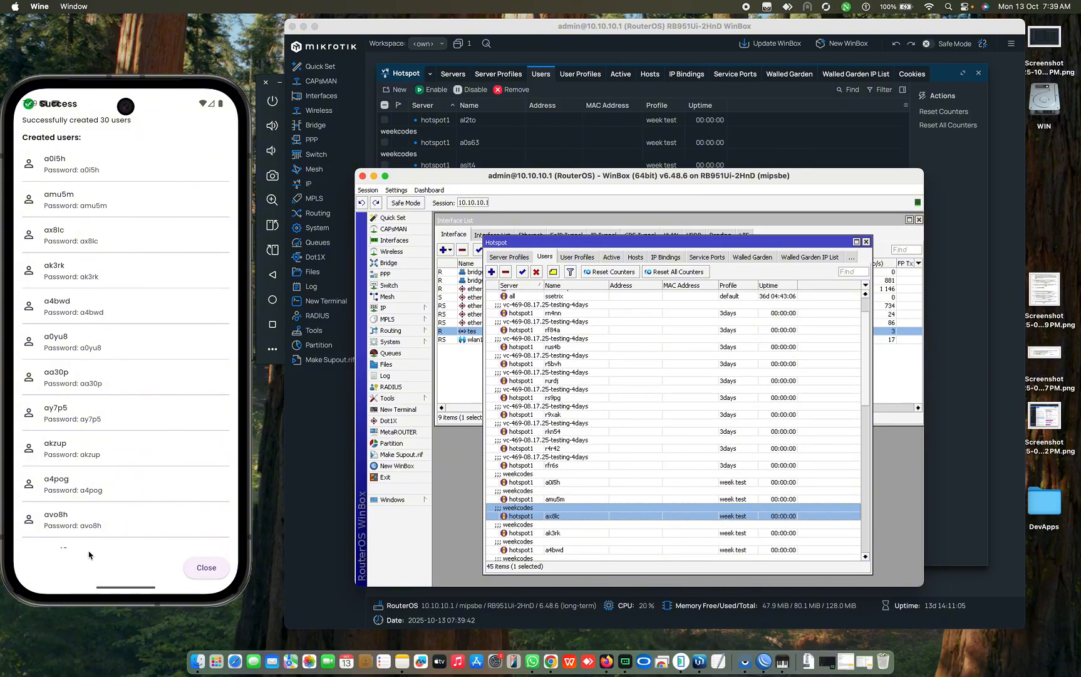
Step: Close the created-users summary on the phone
click(121, 560)
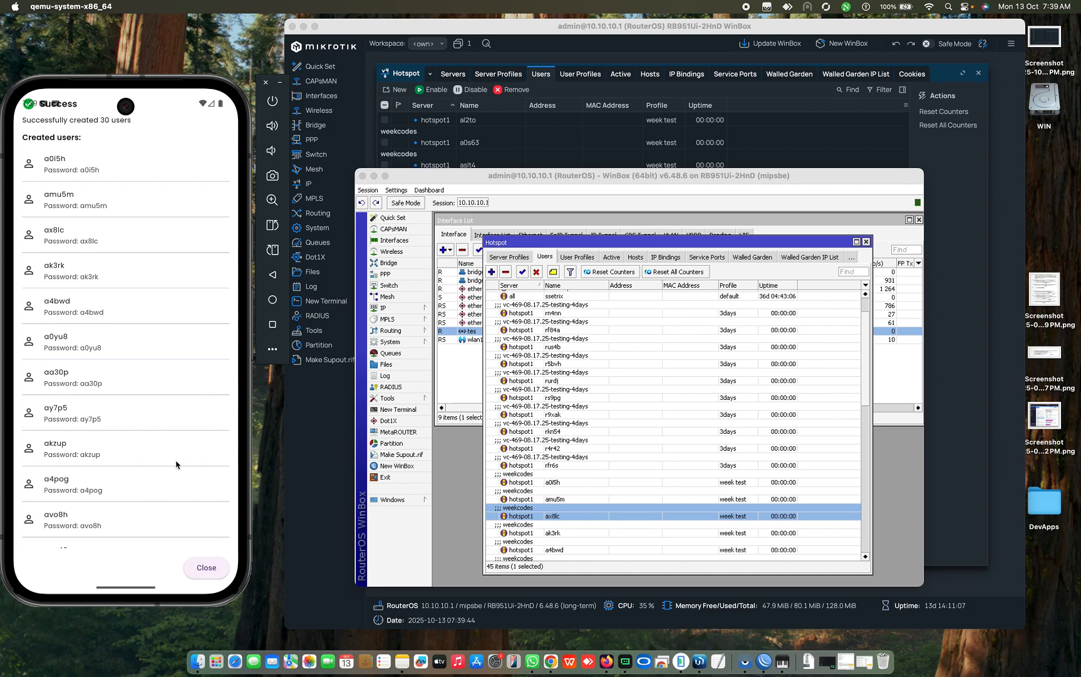
scroll(177, 464, down, 10)
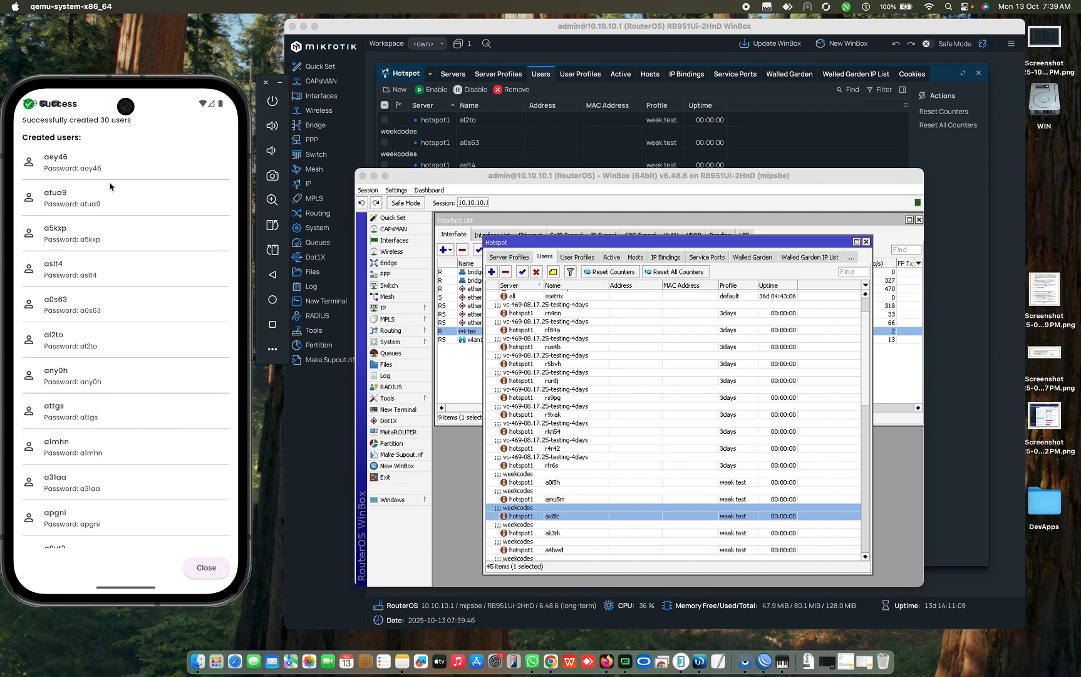
click(203, 567)
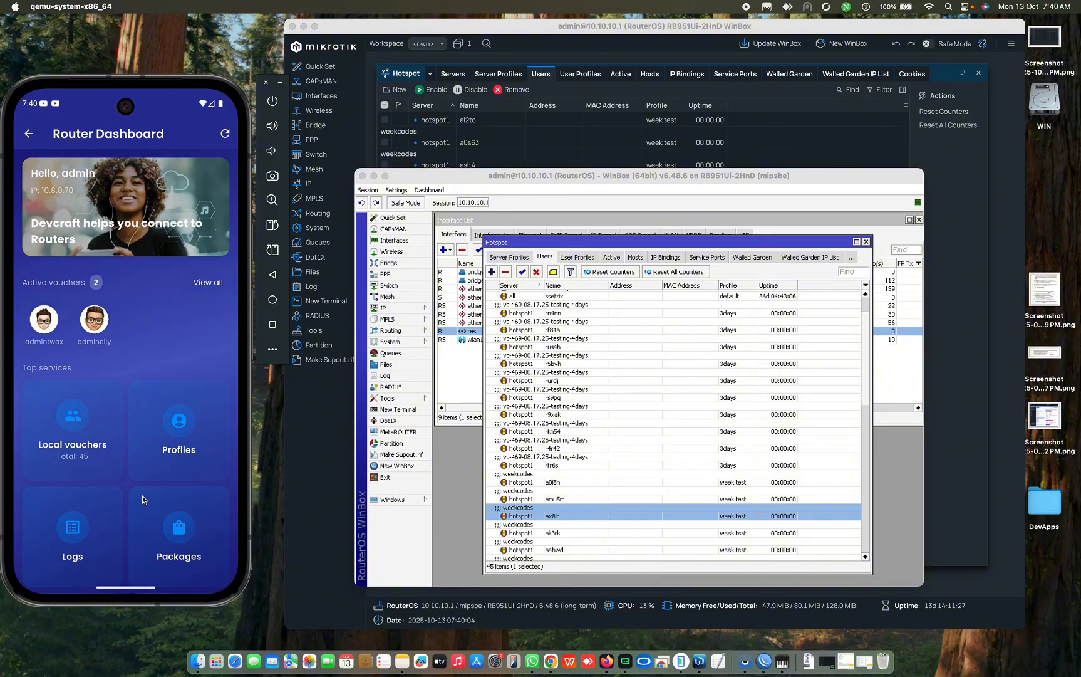
Step: Filter the Local vouchers list to the comment weekcodes (30)
click(90, 454)
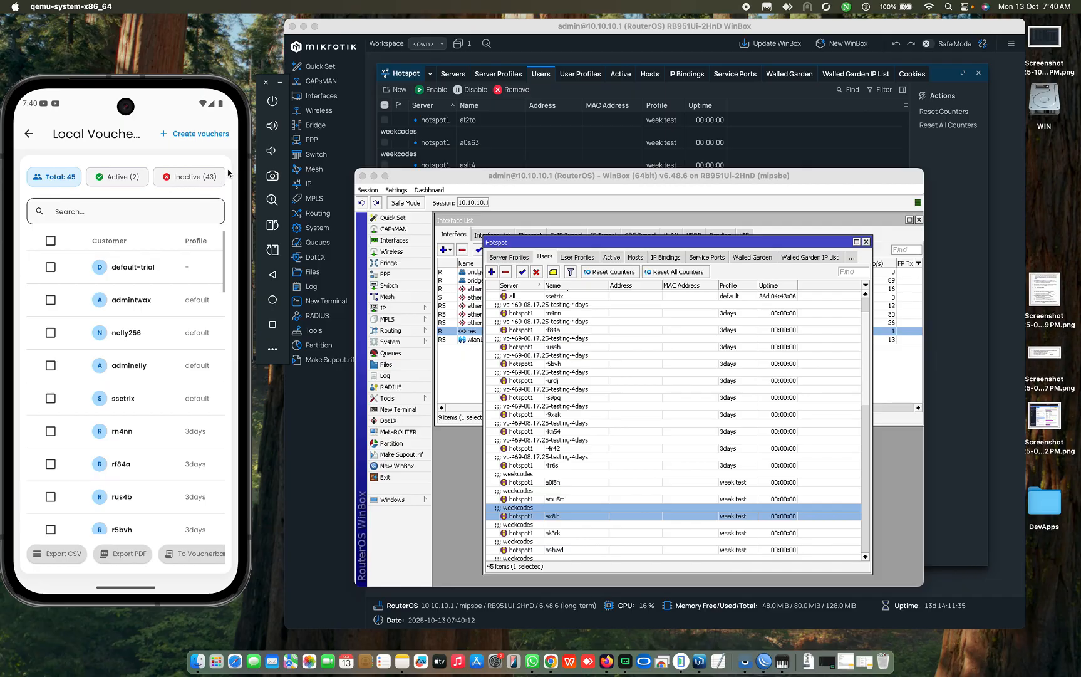
drag(183, 183, 115, 183)
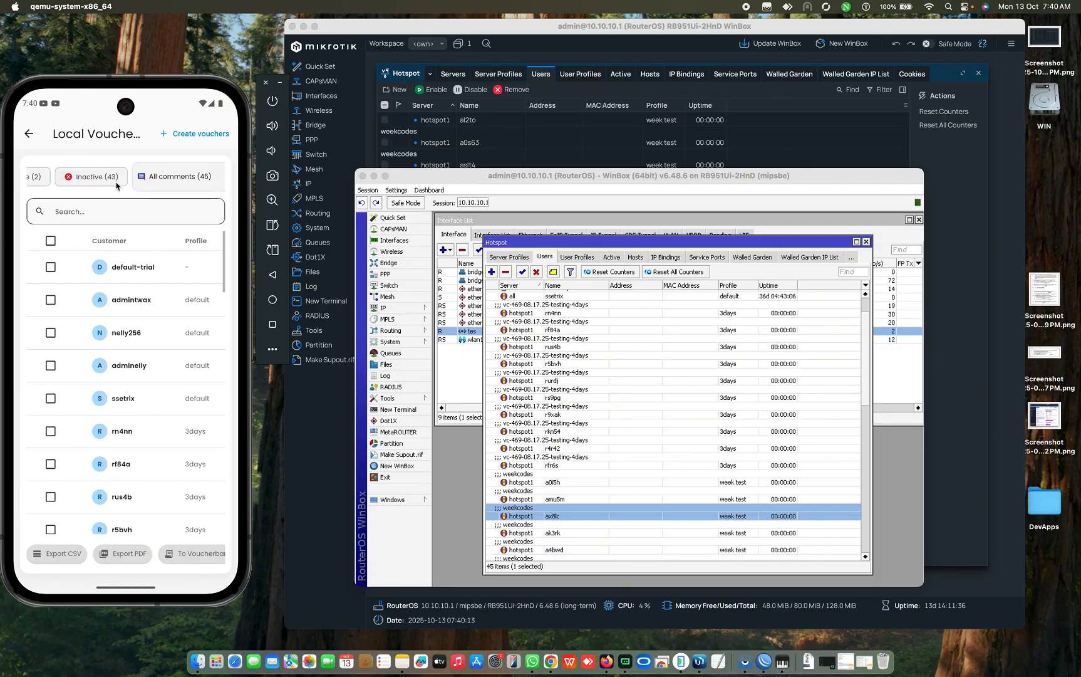
click(189, 185)
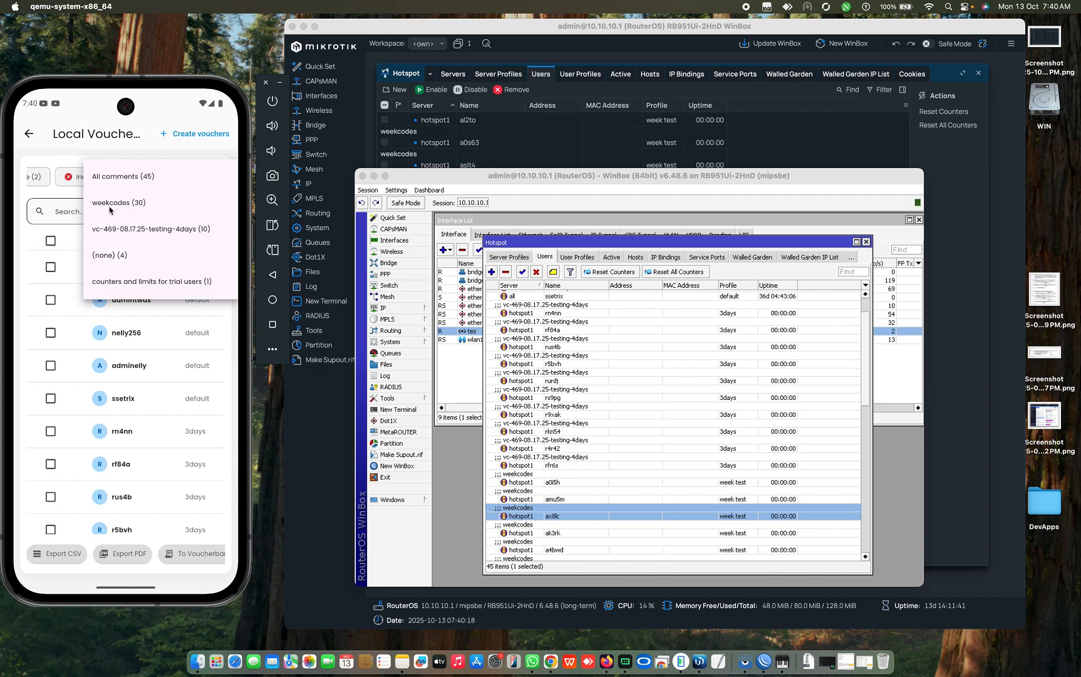
click(141, 202)
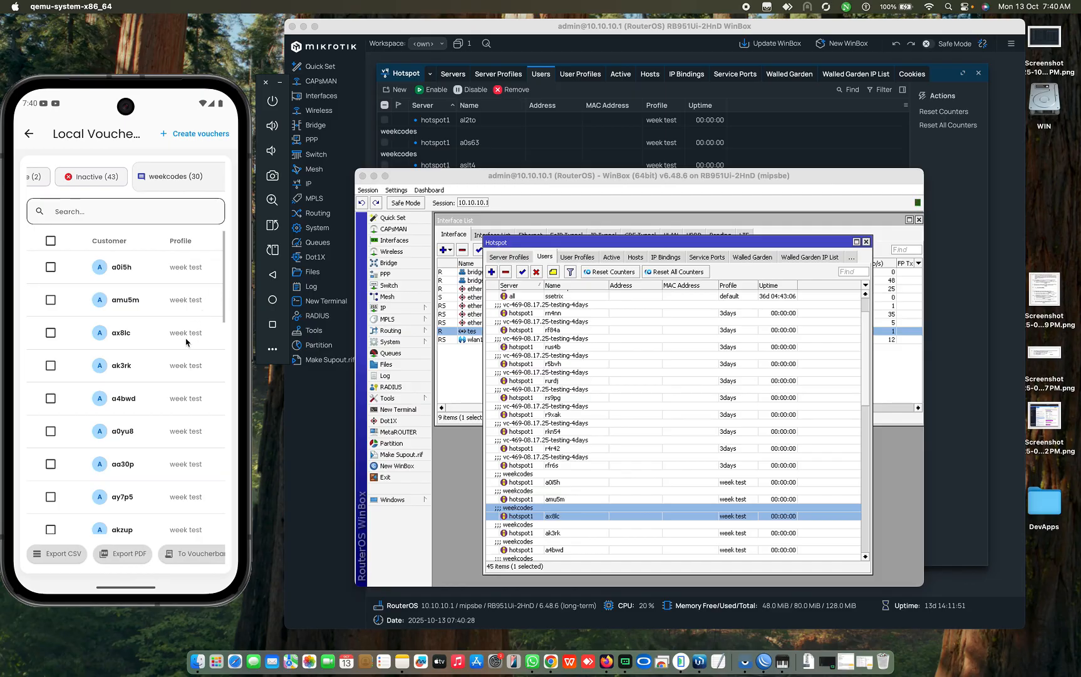
Step: Swipe through the voucher table and select all 30 weekcodes vouchers
drag(173, 418, 82, 418)
drag(174, 361, 107, 360)
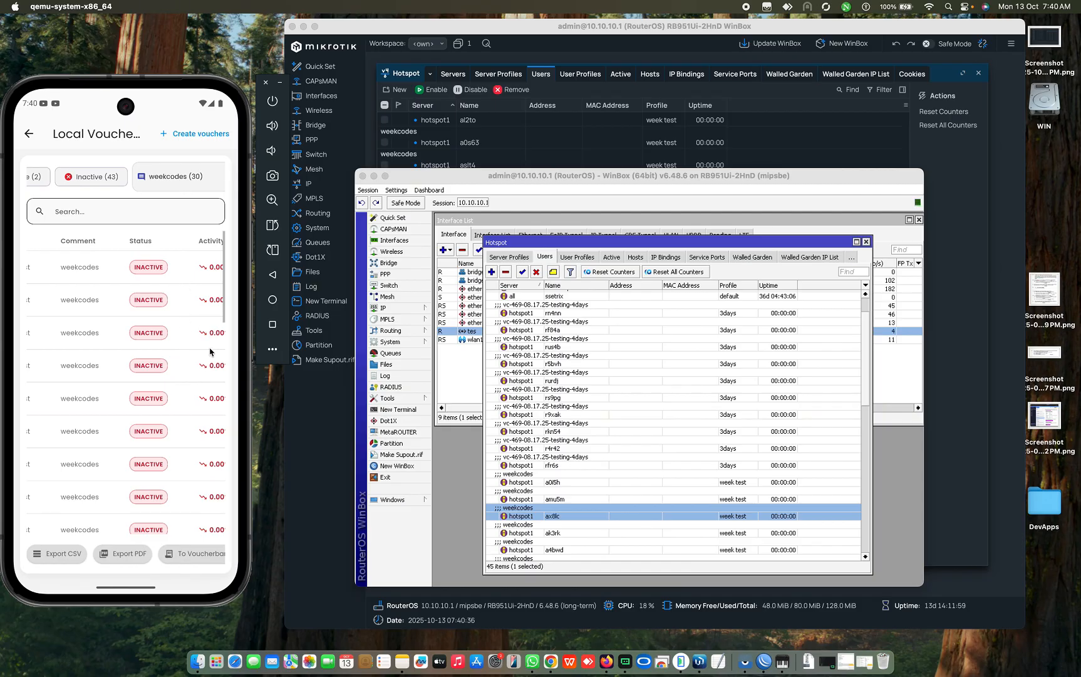
drag(210, 351, 271, 329)
drag(86, 326, 212, 332)
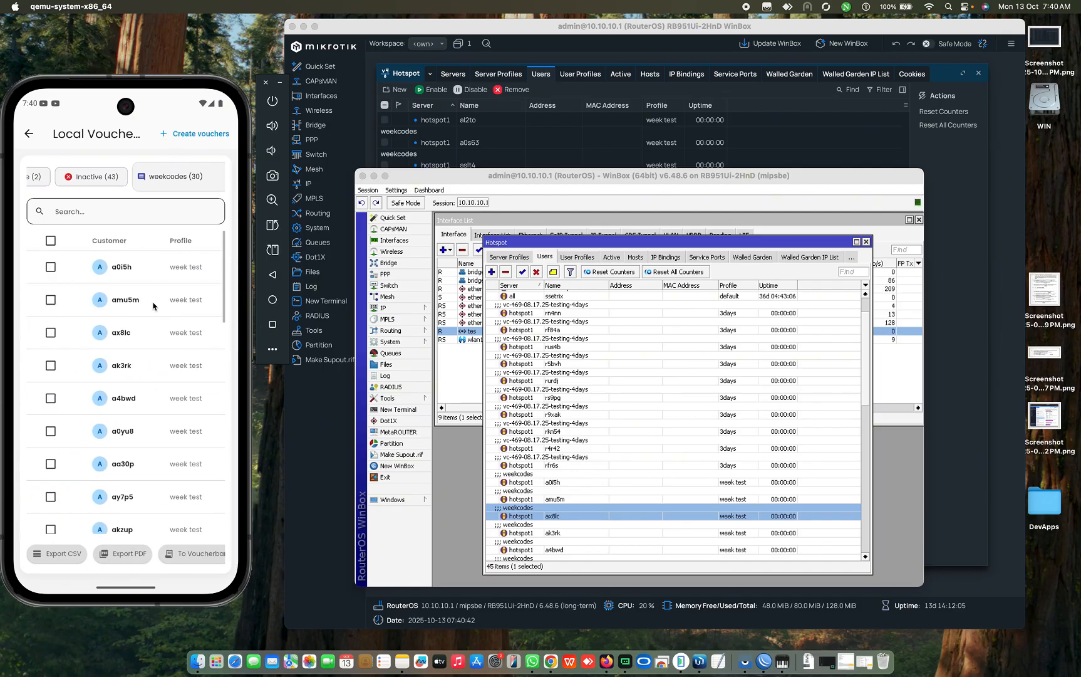
click(51, 242)
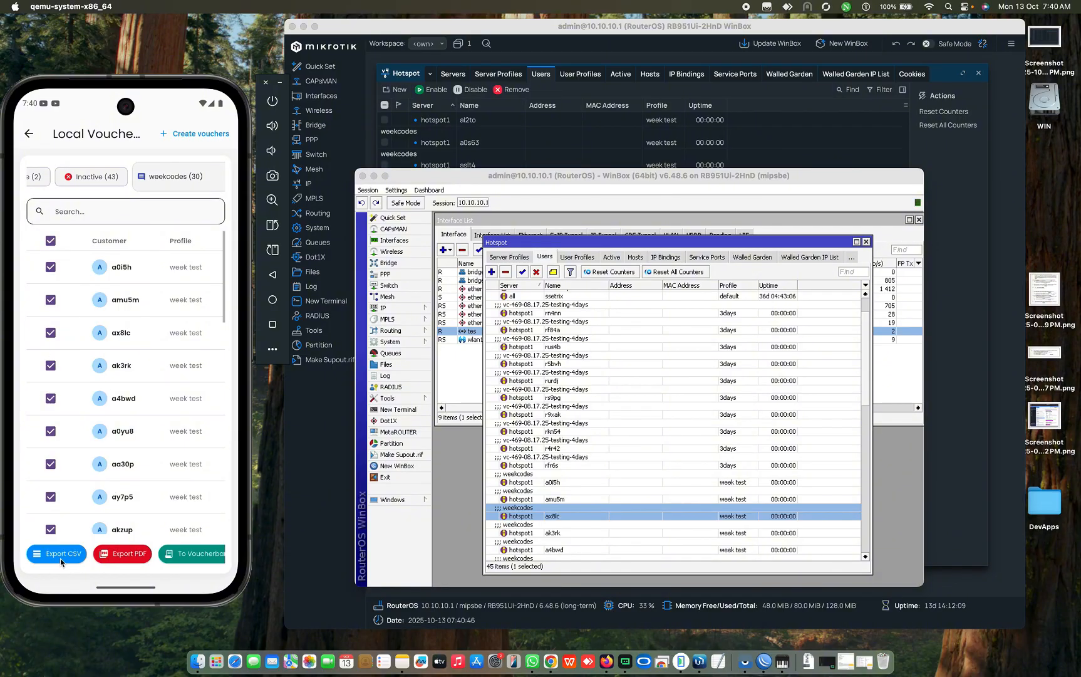
Step: Export the selected vouchers as vouchers_20251013_0740.csv and vouchers_20251013_0741.pdf
click(59, 555)
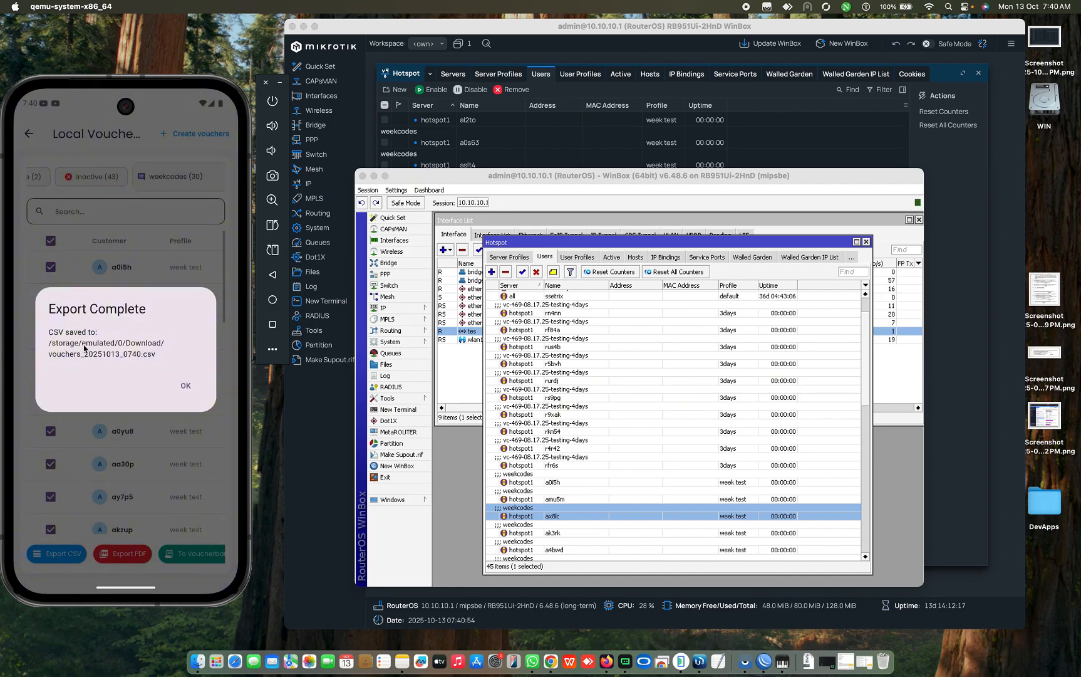
click(184, 386)
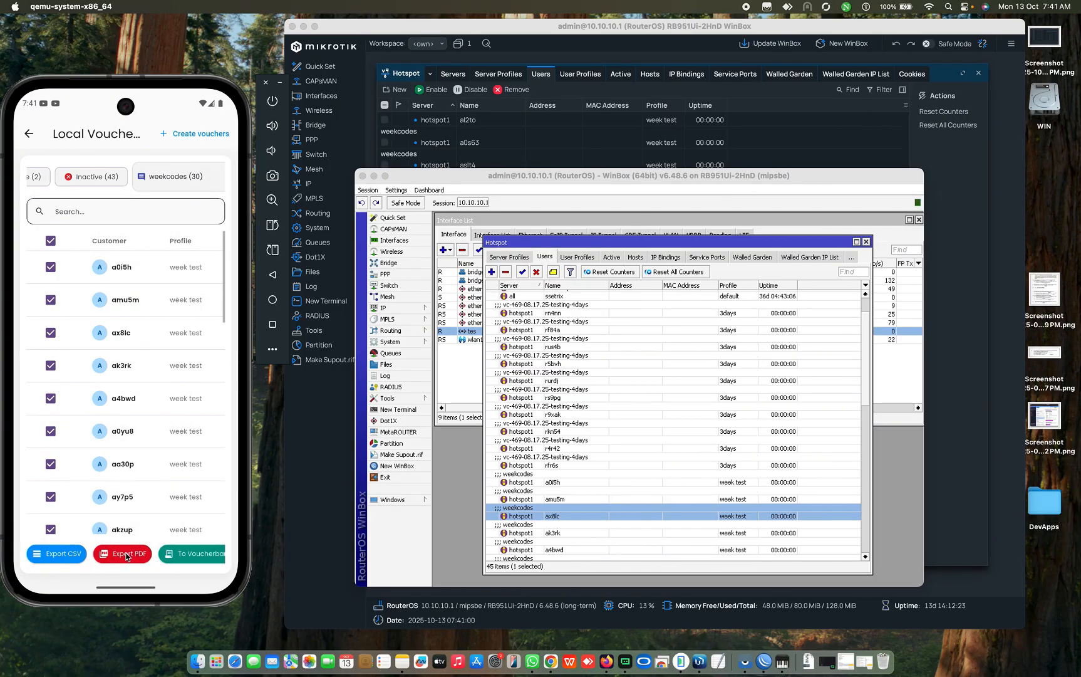
click(126, 555)
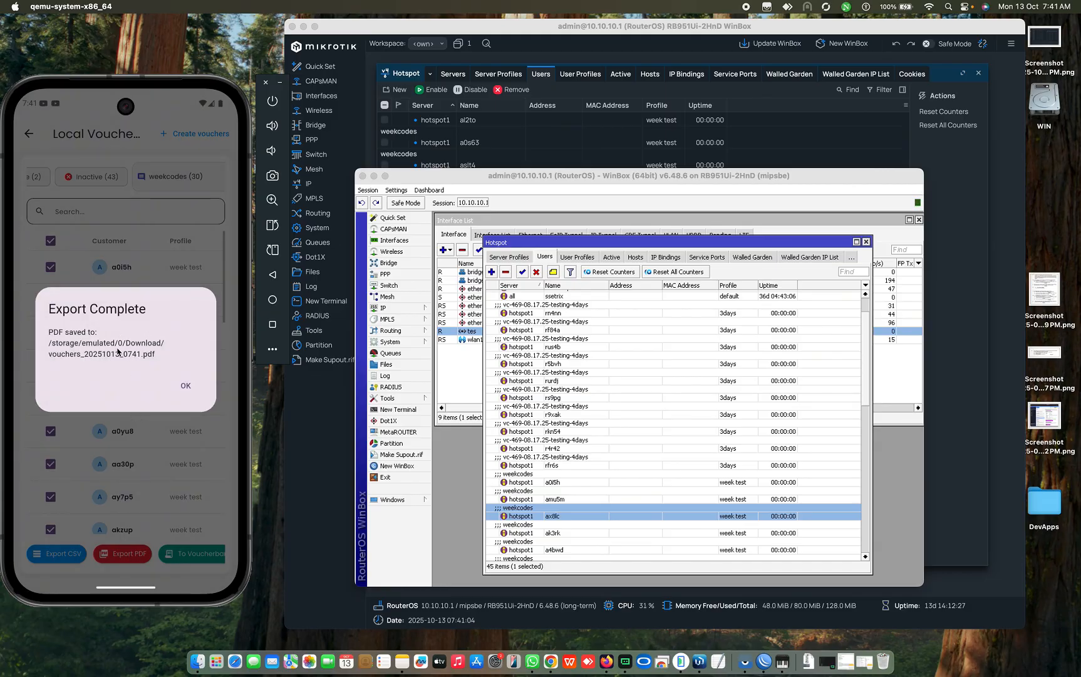
click(183, 388)
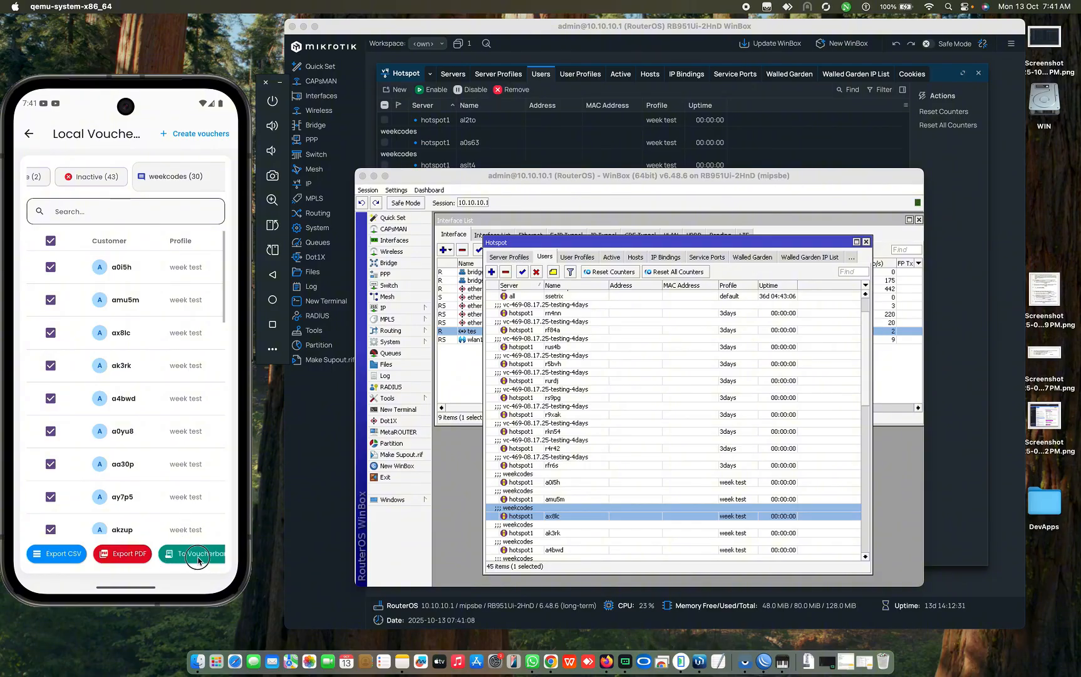
drag(198, 562, 104, 555)
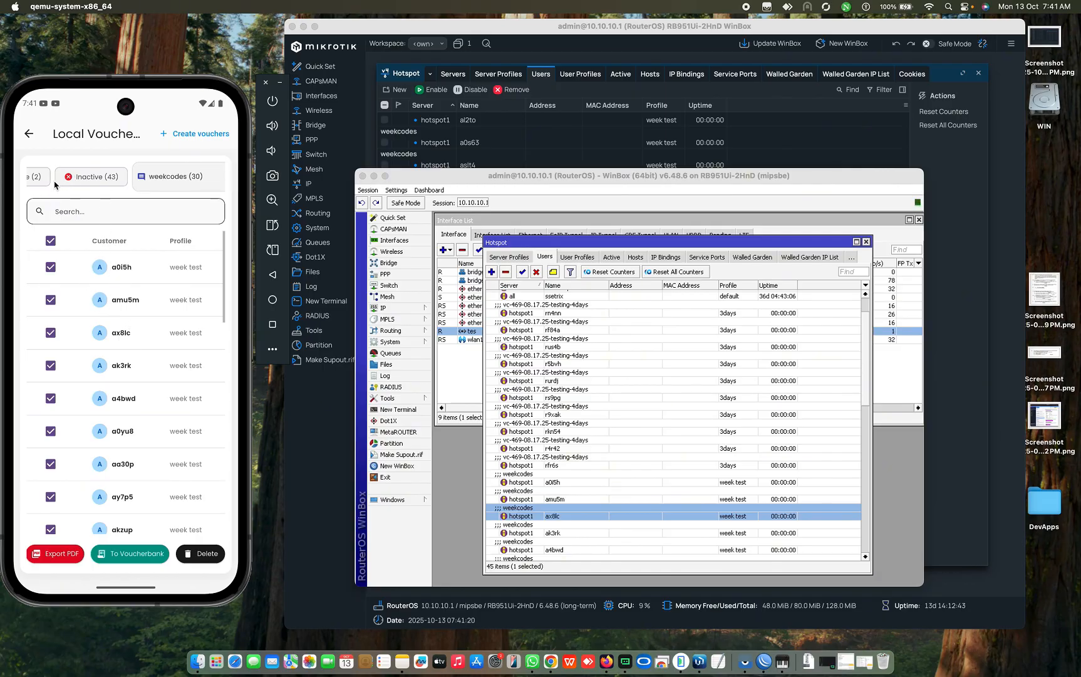
drag(54, 177, 89, 167)
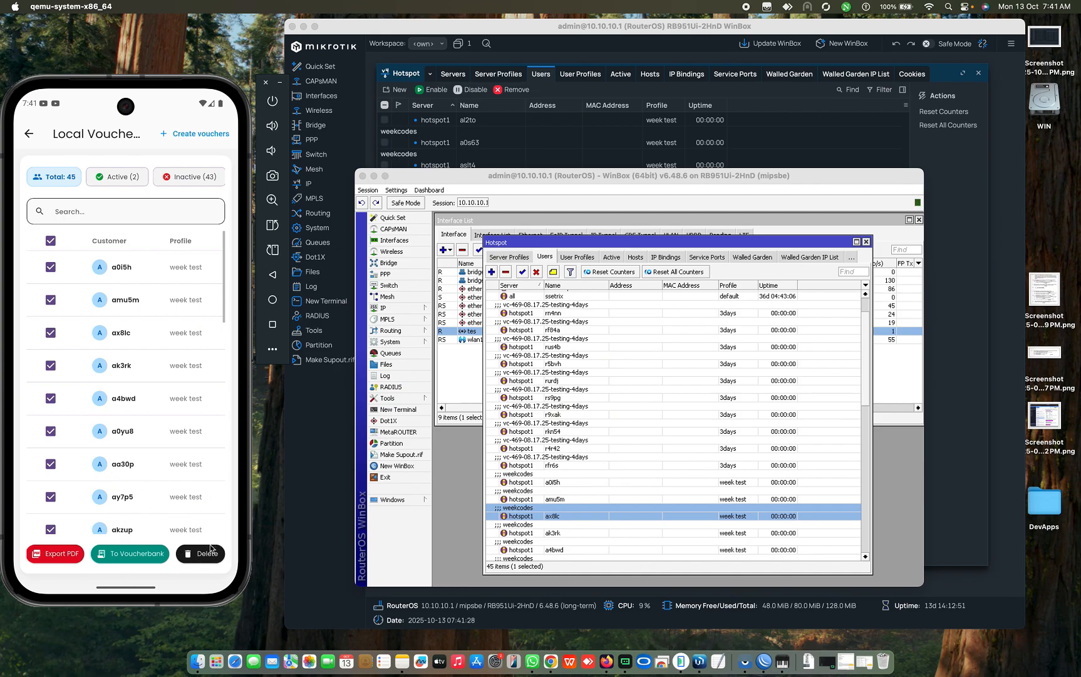
click(52, 243)
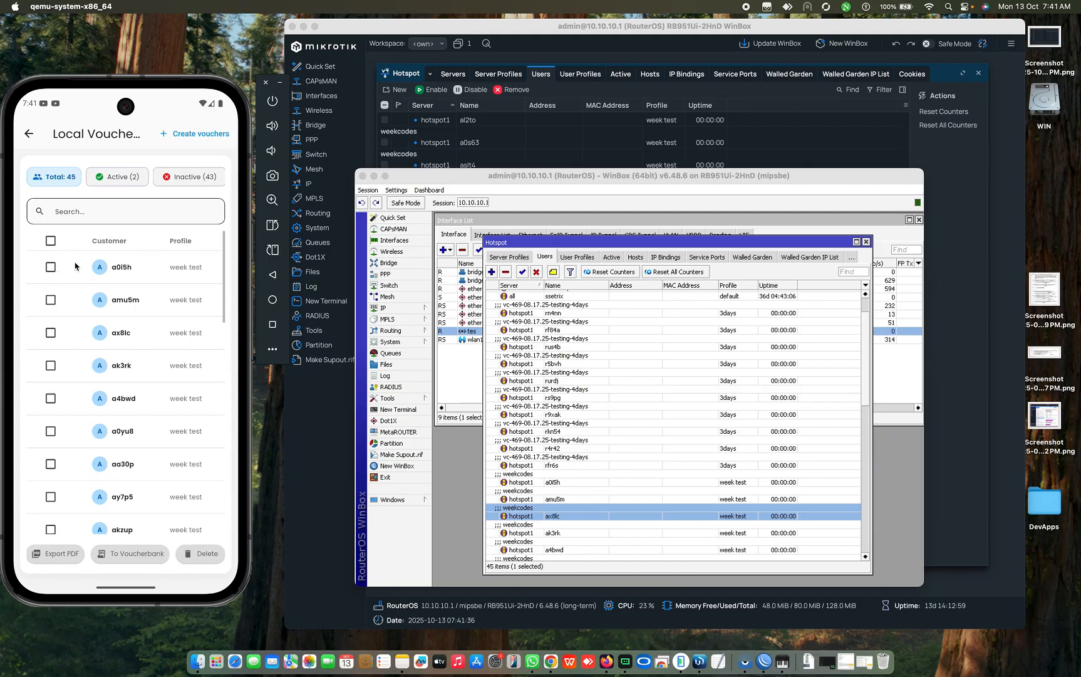
click(50, 241)
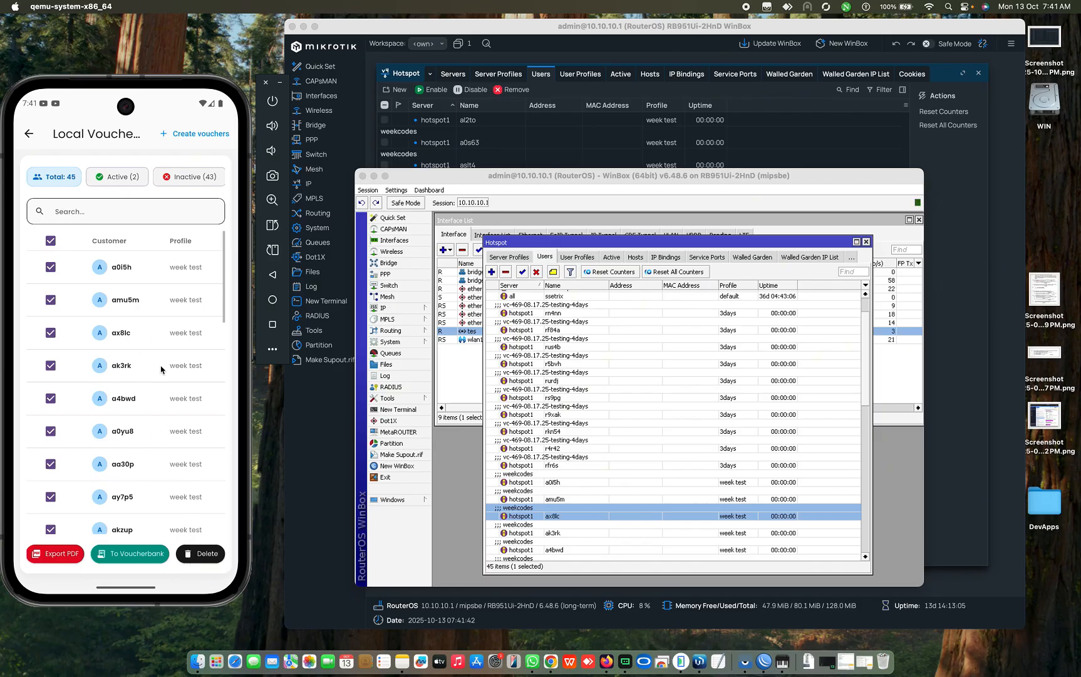
Step: Delete the 30 selected vouchers and confirm WinBox now lists 15 hotspot users
click(207, 557)
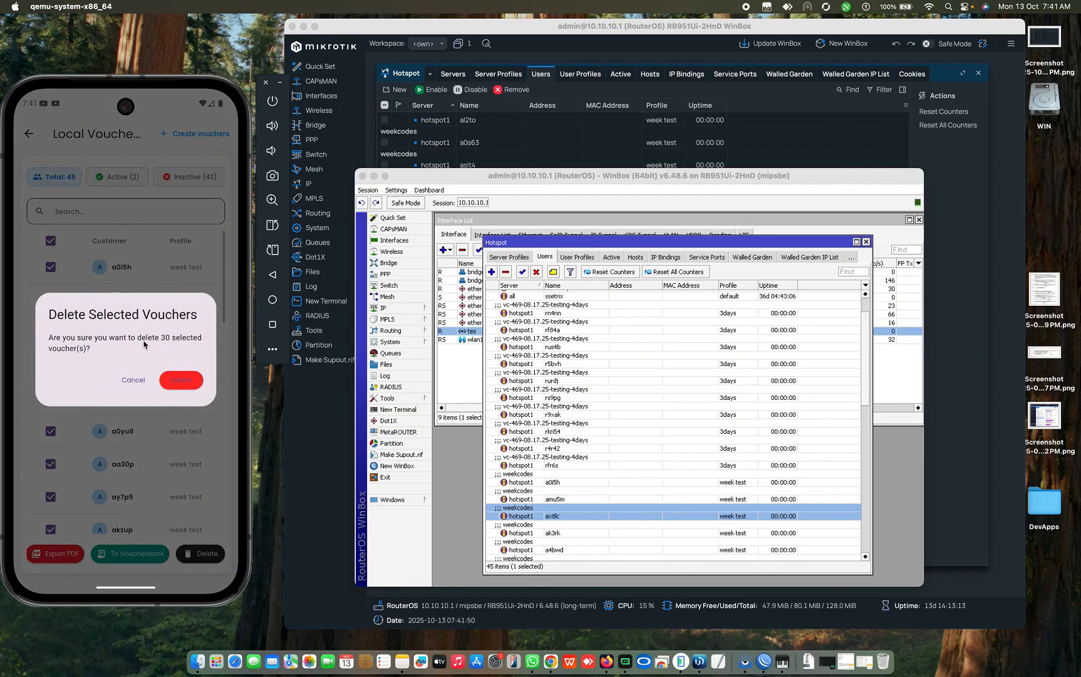
click(187, 381)
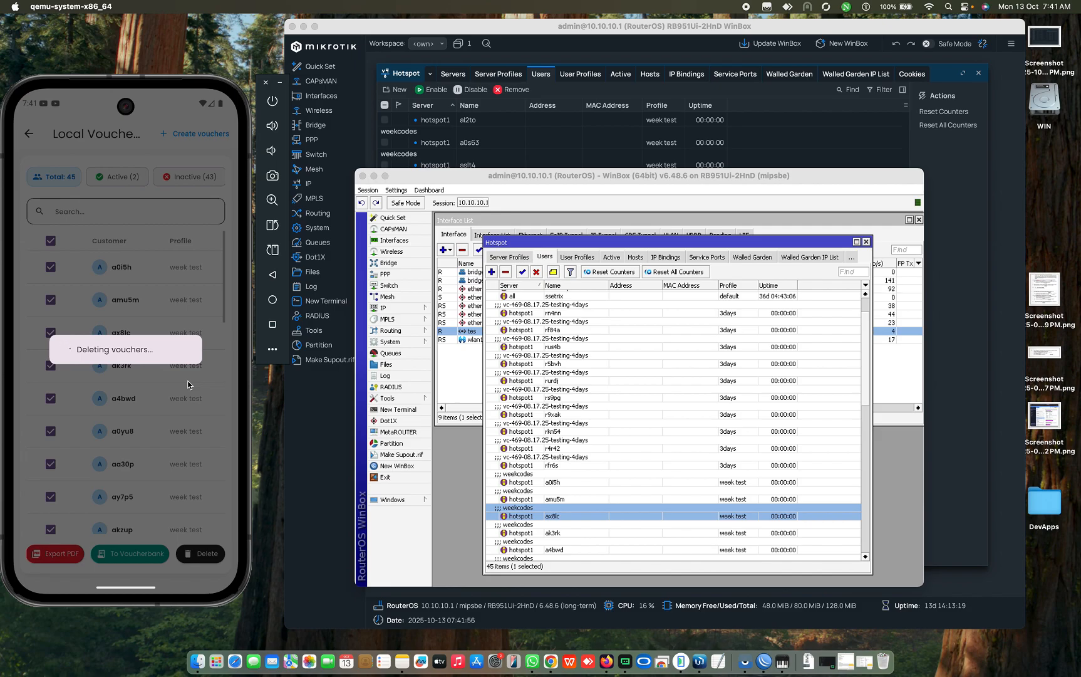
scroll(714, 431, down, 3)
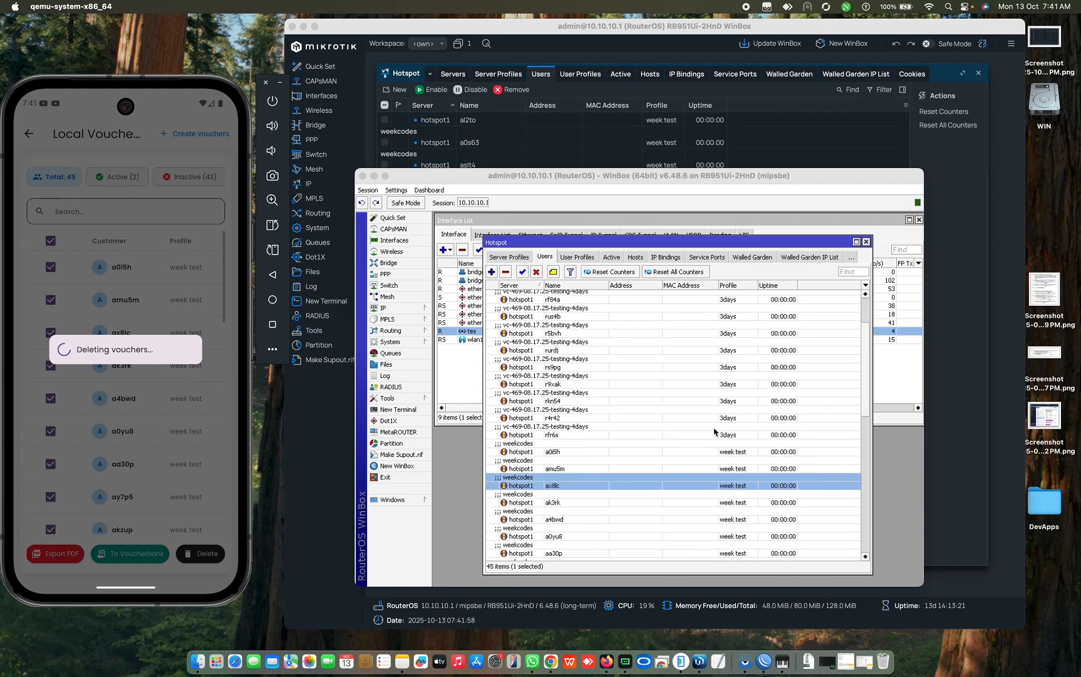
scroll(715, 432, down, 3)
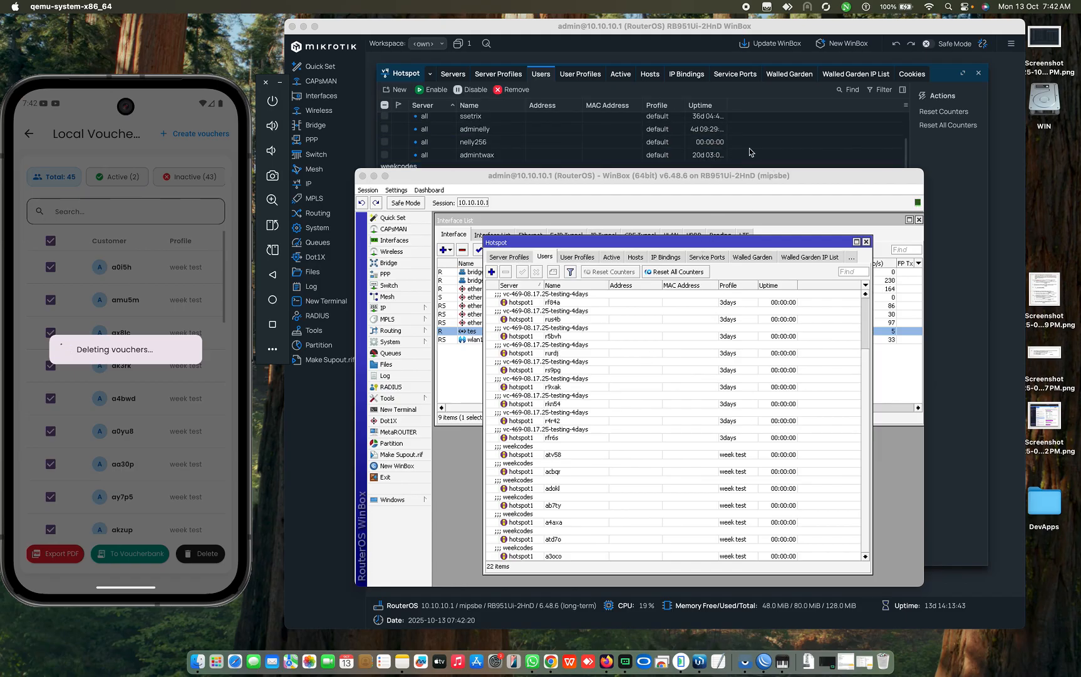
click(727, 154)
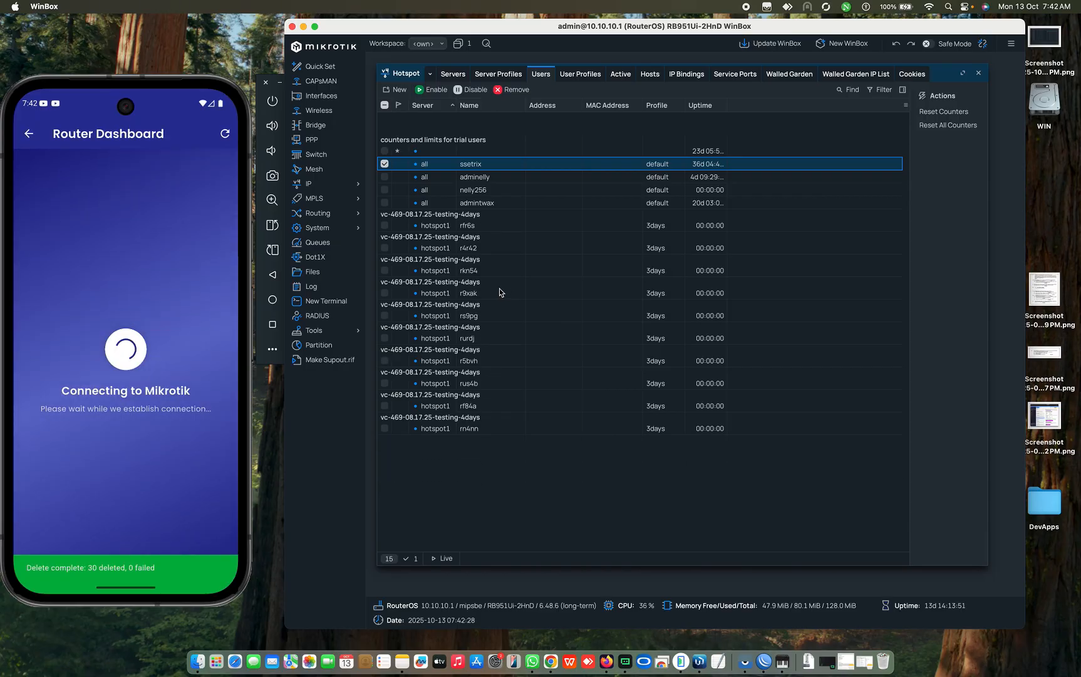
click(486, 226)
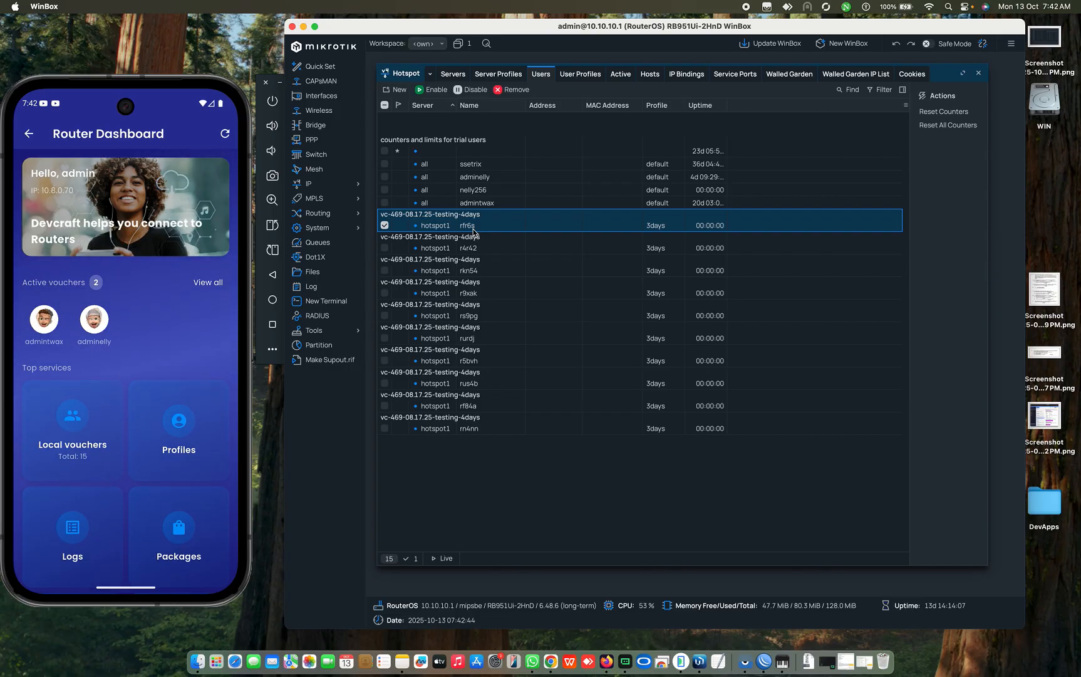
click(190, 350)
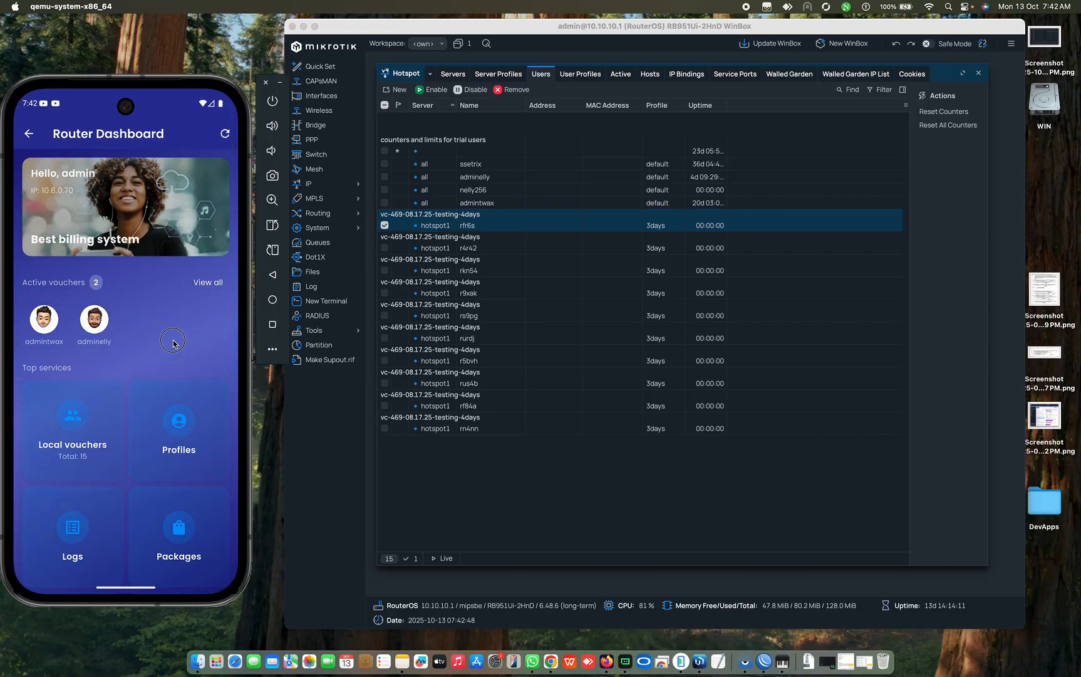
drag(173, 343, 181, 205)
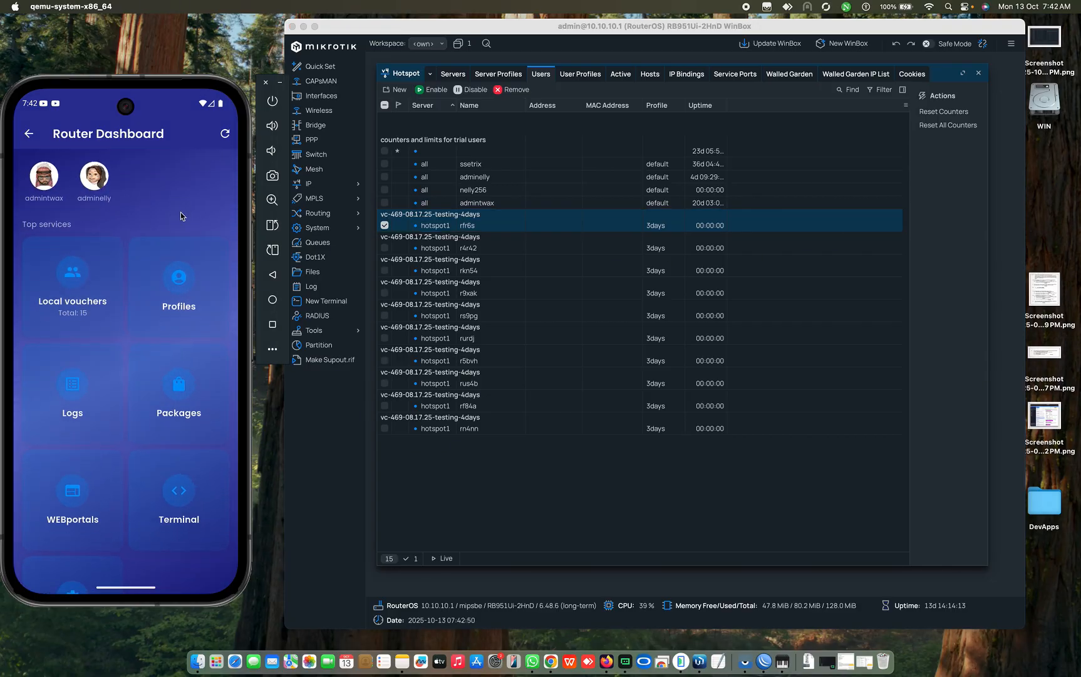
drag(129, 347, 136, 274)
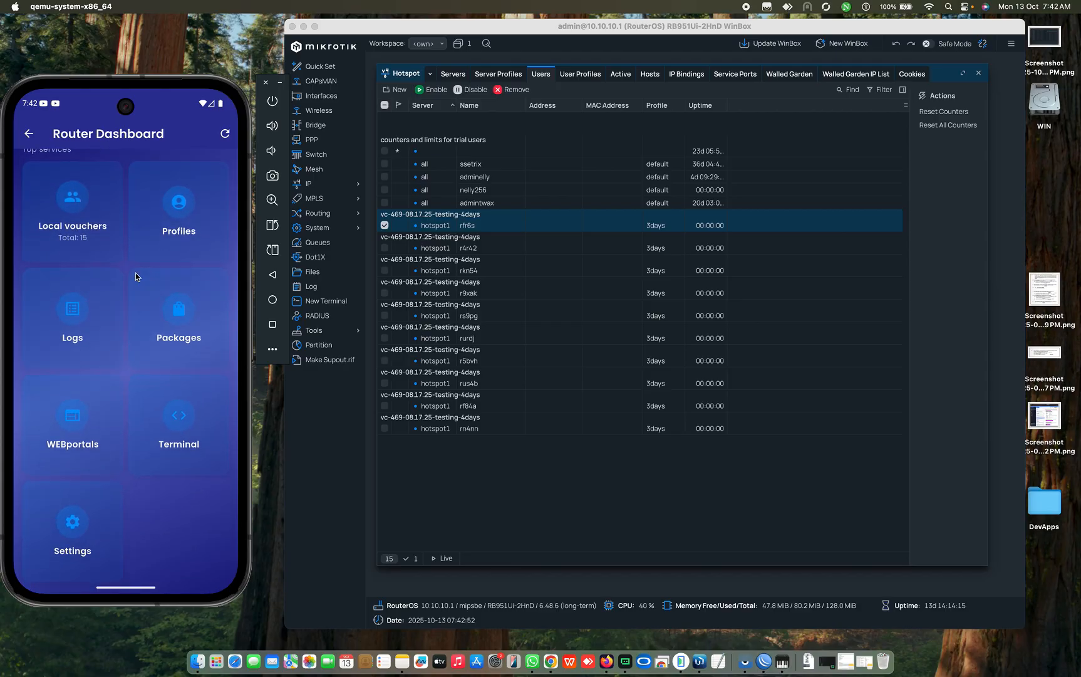
click(159, 437)
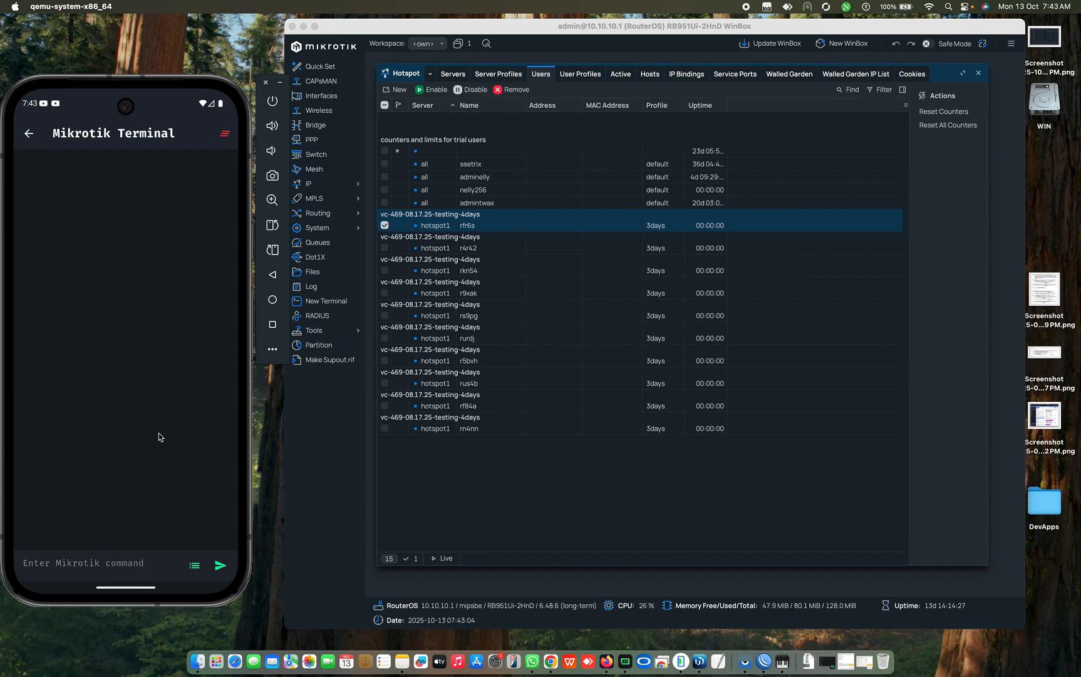
Step: Run /interface/print from the suggested commands in the Mikrotik Terminal
click(104, 563)
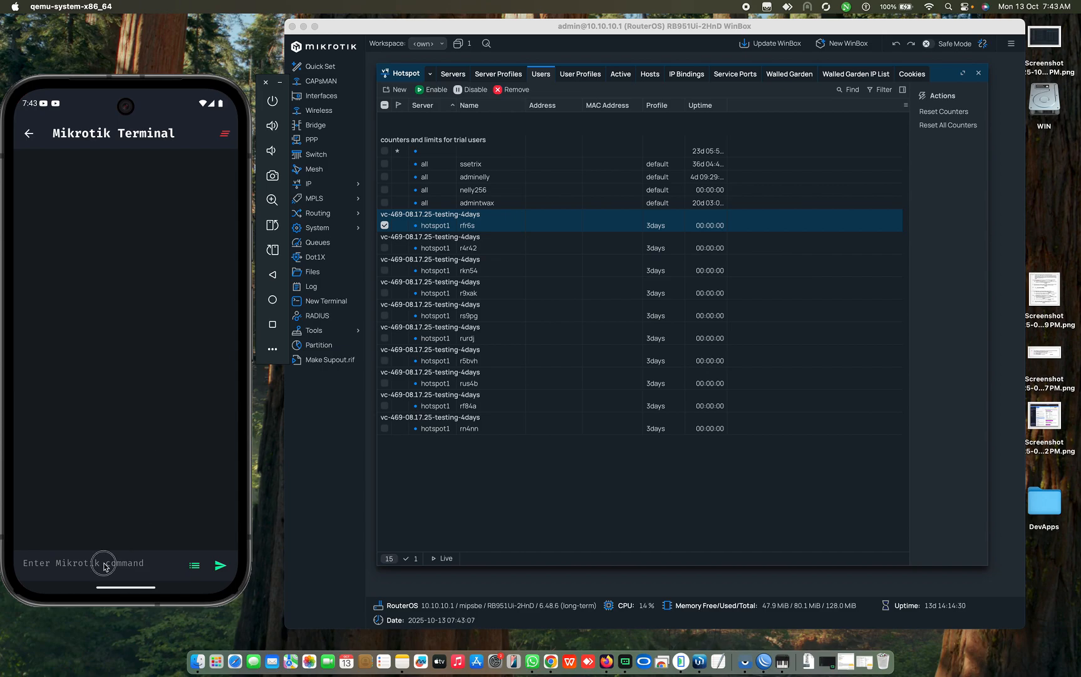
click(193, 565)
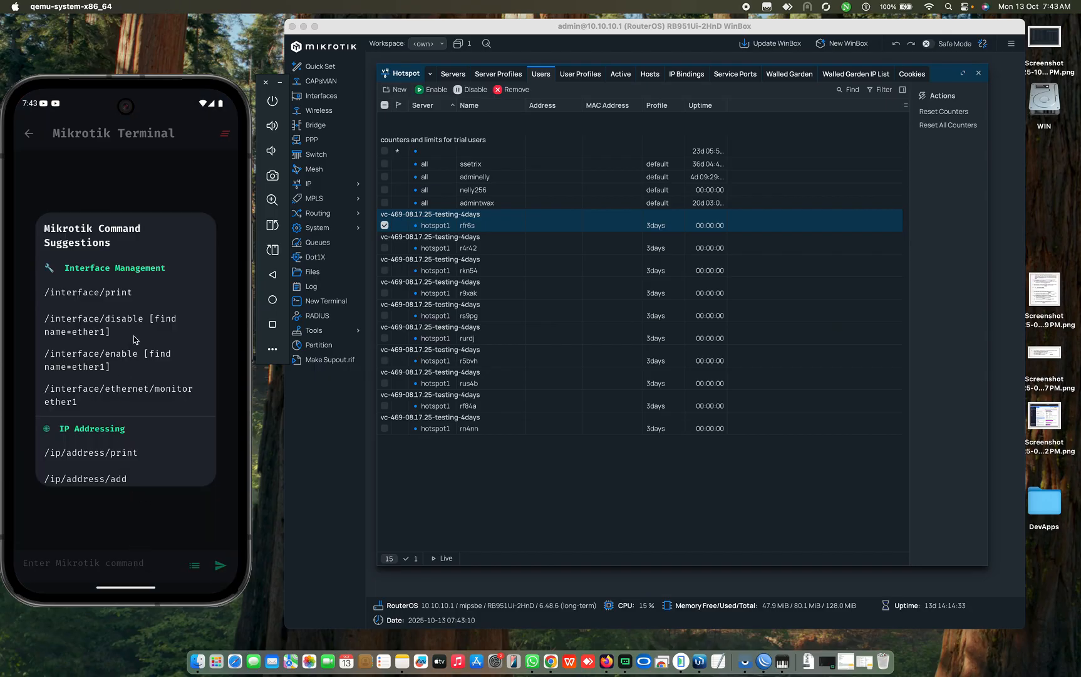
click(97, 299)
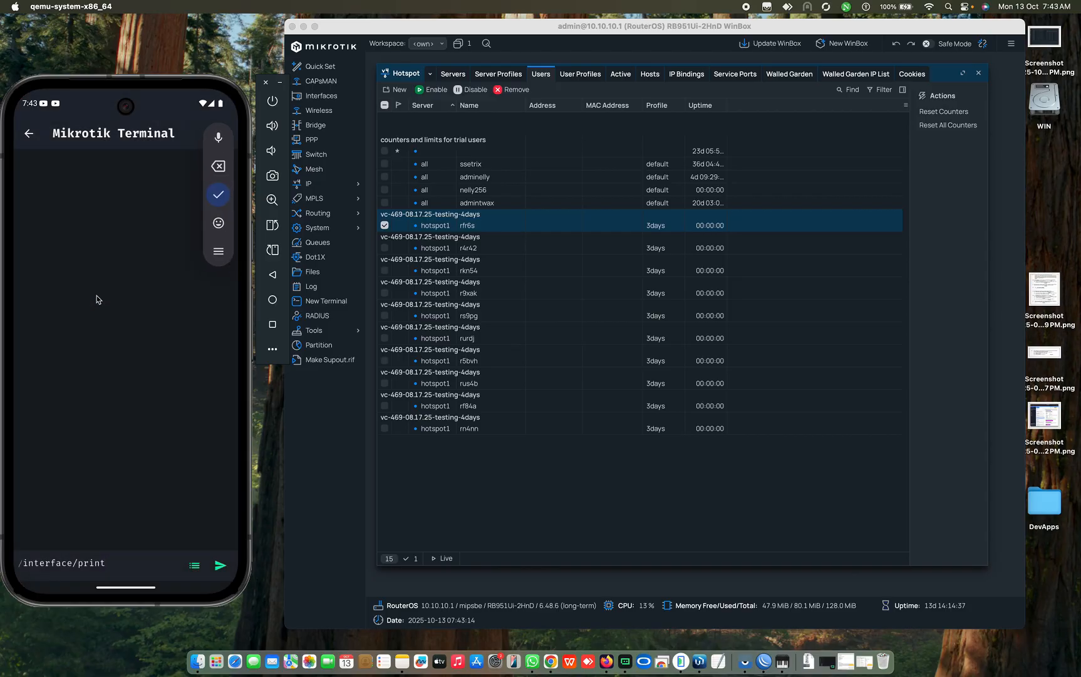
click(220, 567)
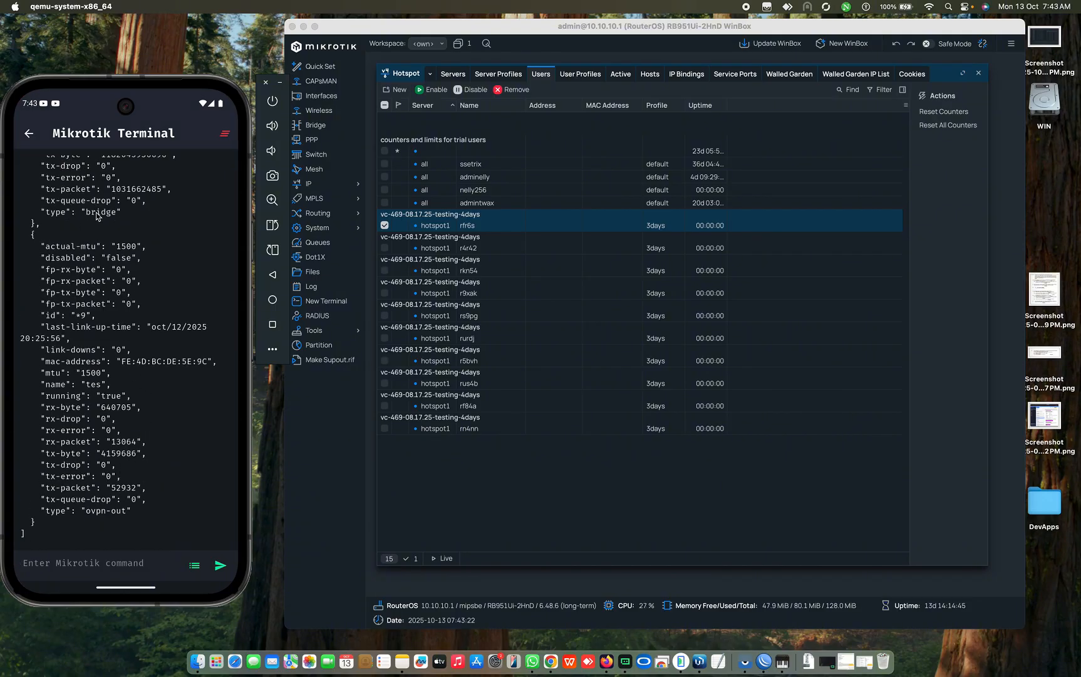
Step: Close the command suggestions and go back to the Router Dashboard
click(195, 566)
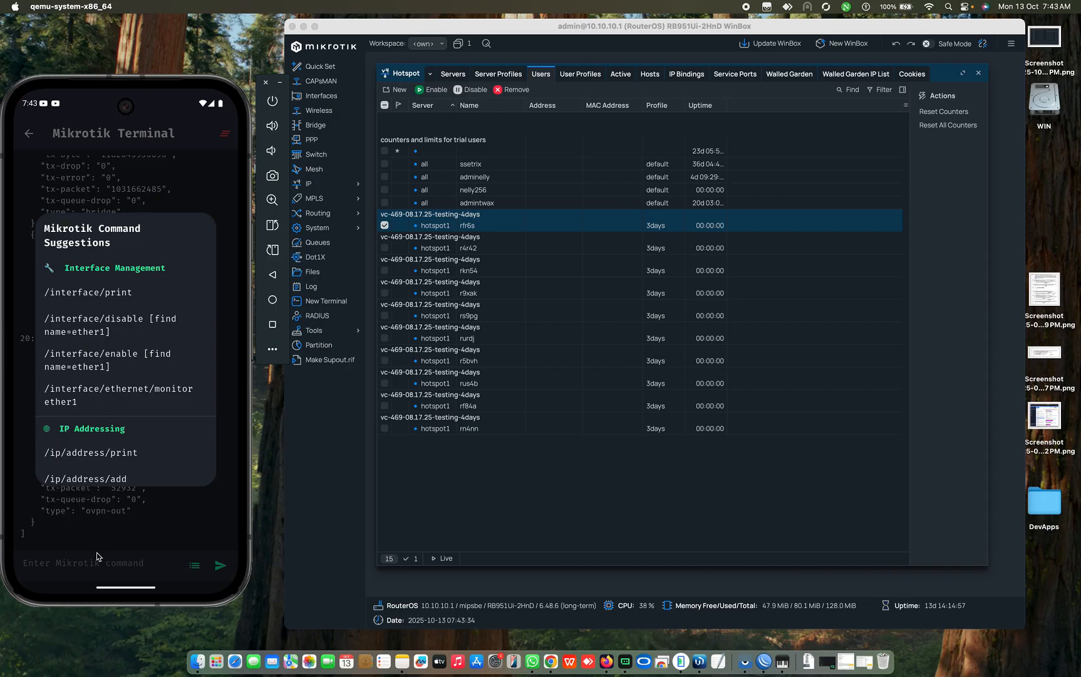
click(78, 568)
click(57, 568)
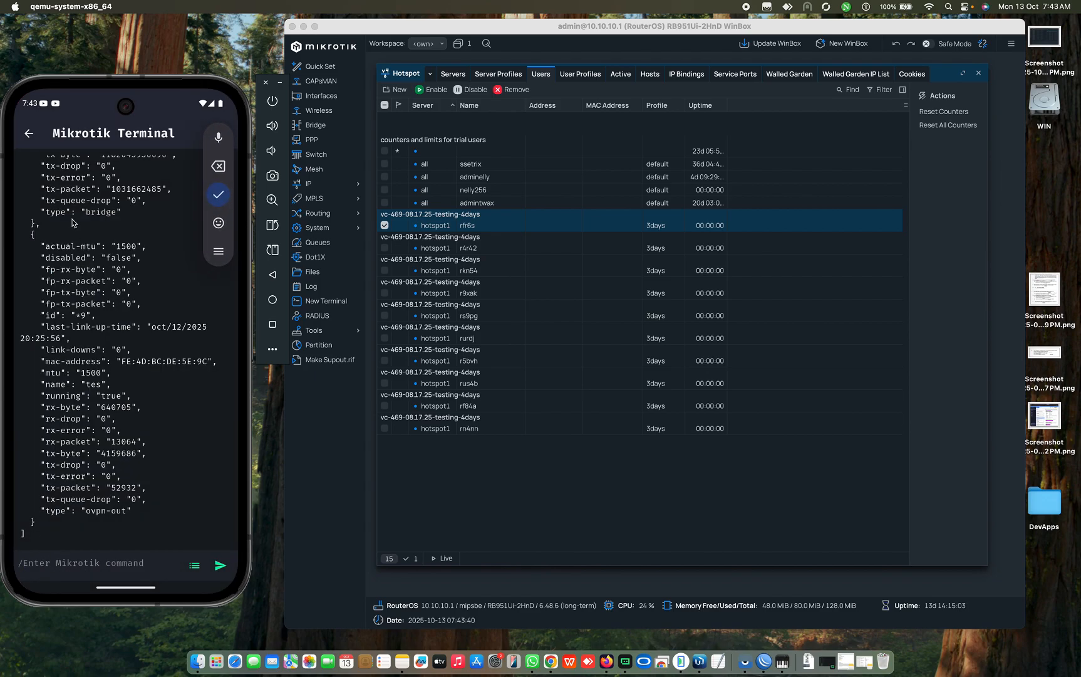
click(30, 137)
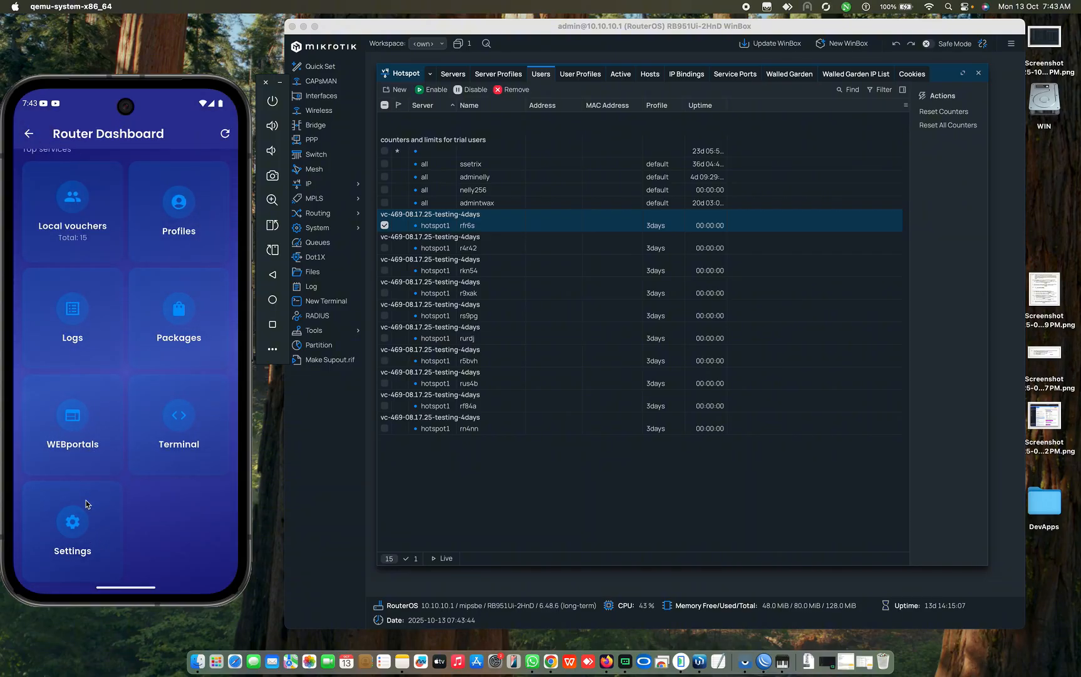
Step: Open Router Settings, starting Mikrotik setup but cancelling the router-type choice
click(73, 535)
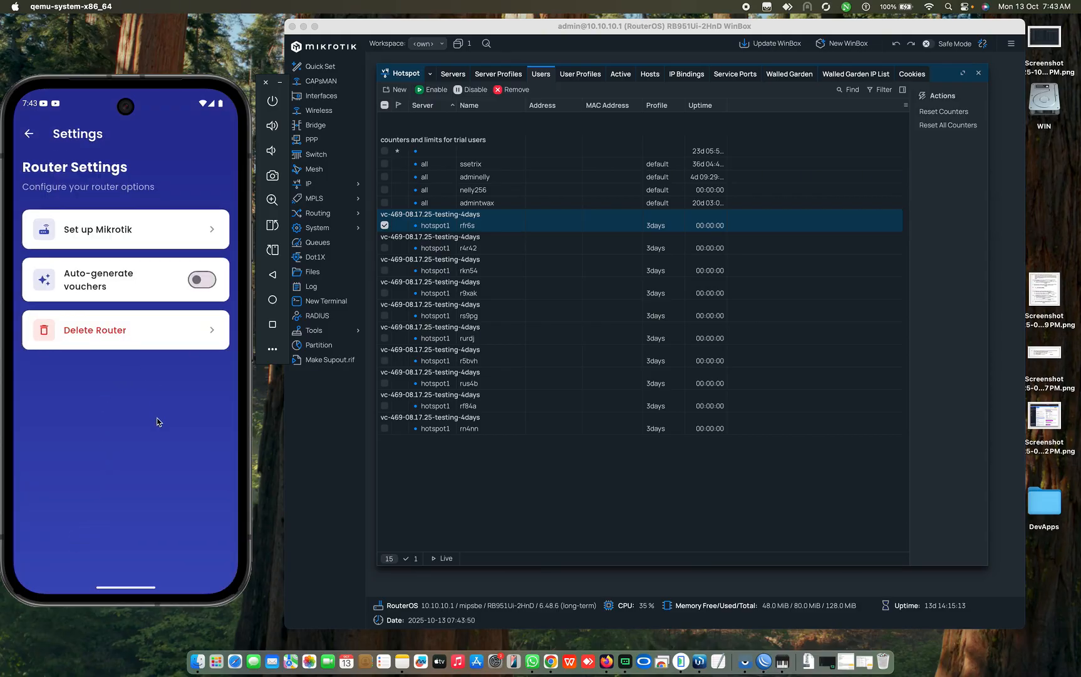
click(138, 230)
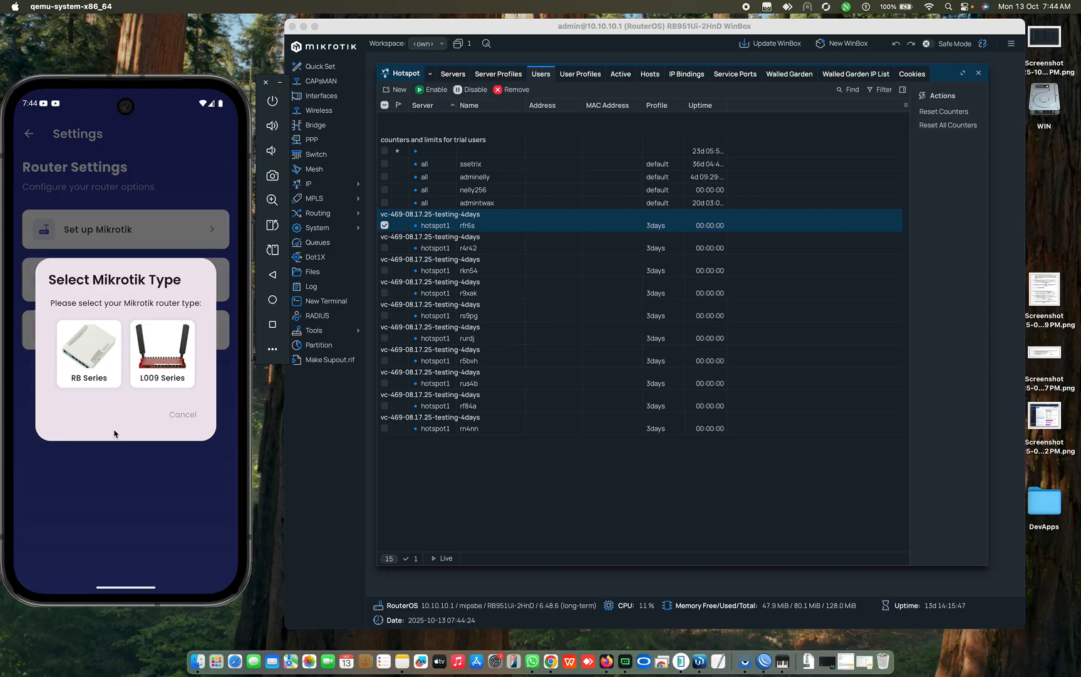
click(184, 414)
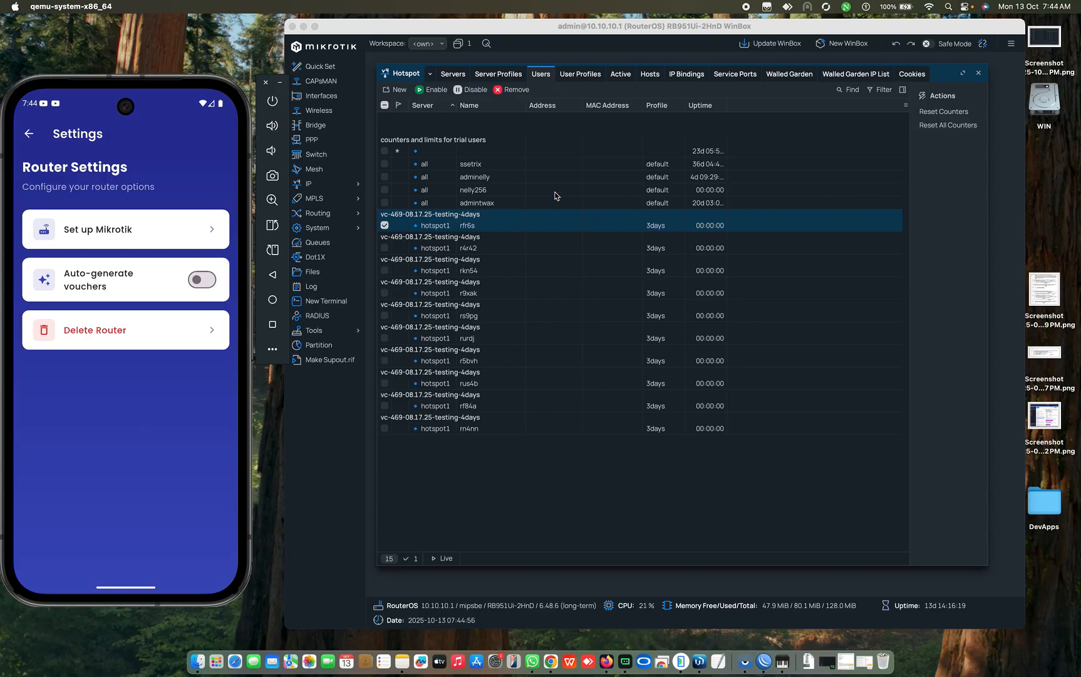
click(553, 291)
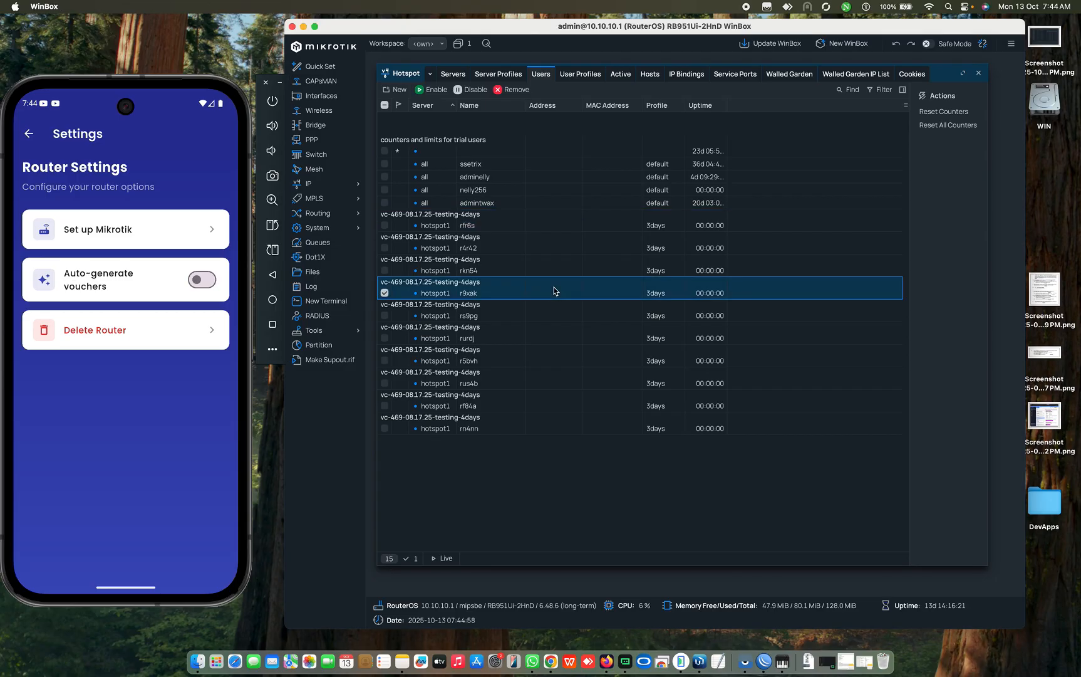
click(447, 452)
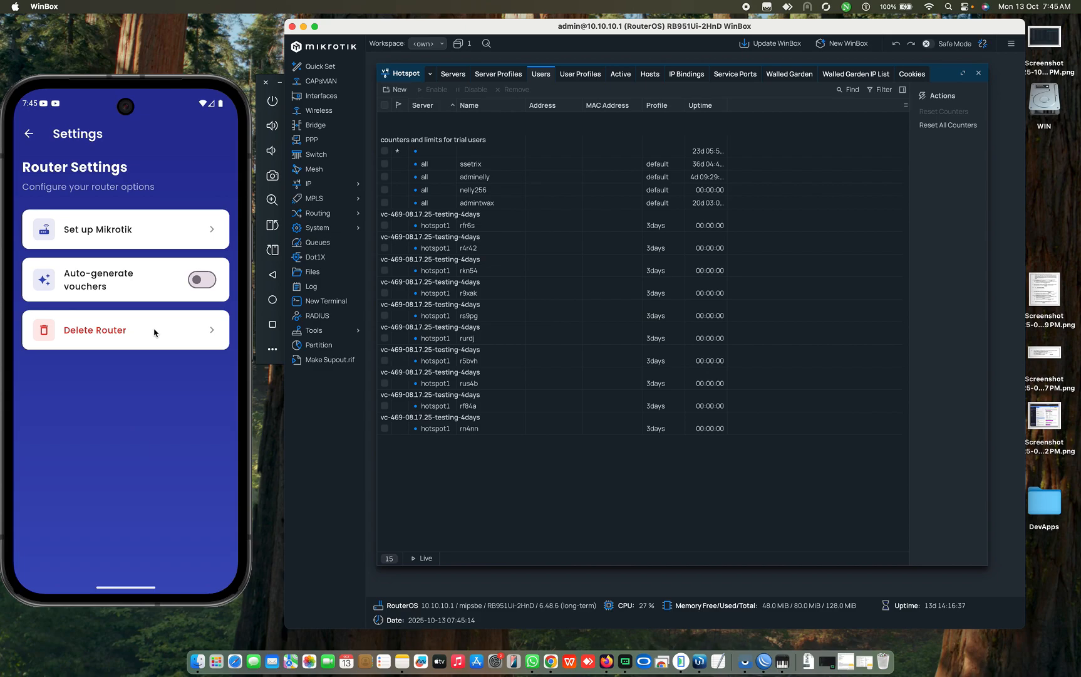
click(32, 142)
click(32, 141)
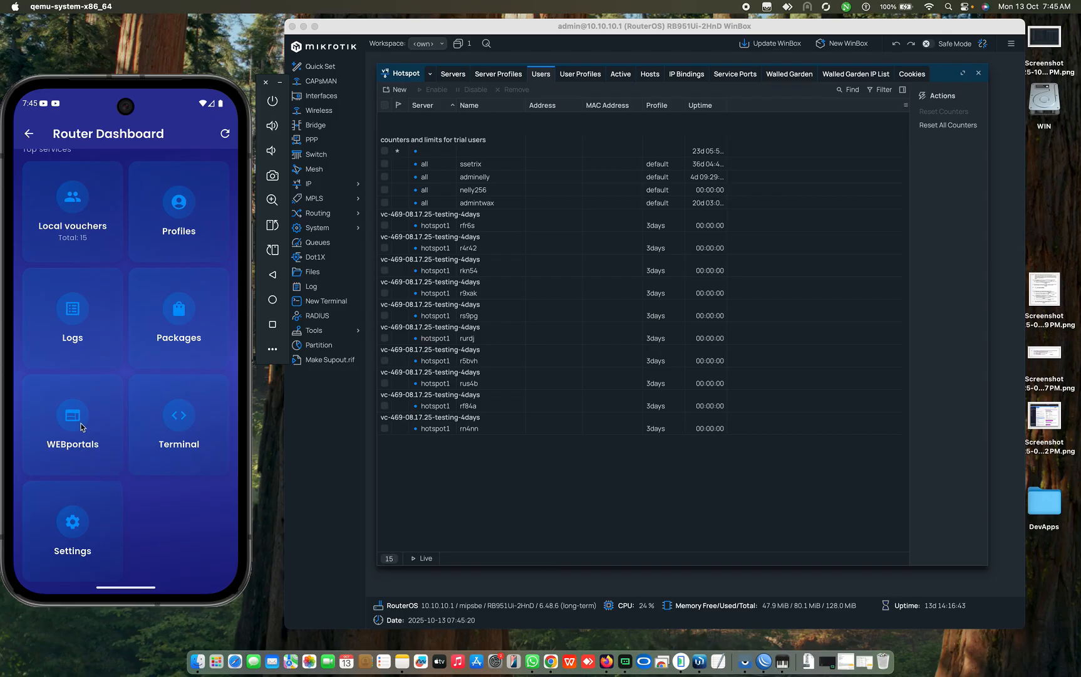
Step: Open the WEBportals gallery from the Router Dashboard to preview The Blues hotspot login template
click(81, 426)
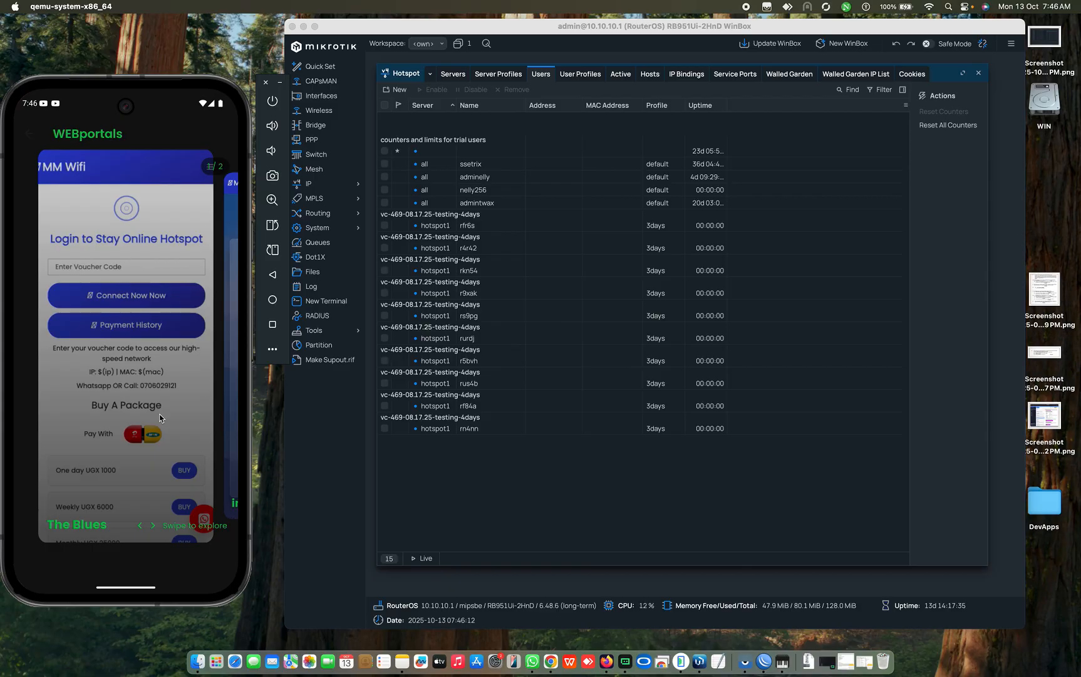
Step: In WinBox, select the mutungo-nelly folder in Files and open the Hotspot Server Profiles list
click(543, 509)
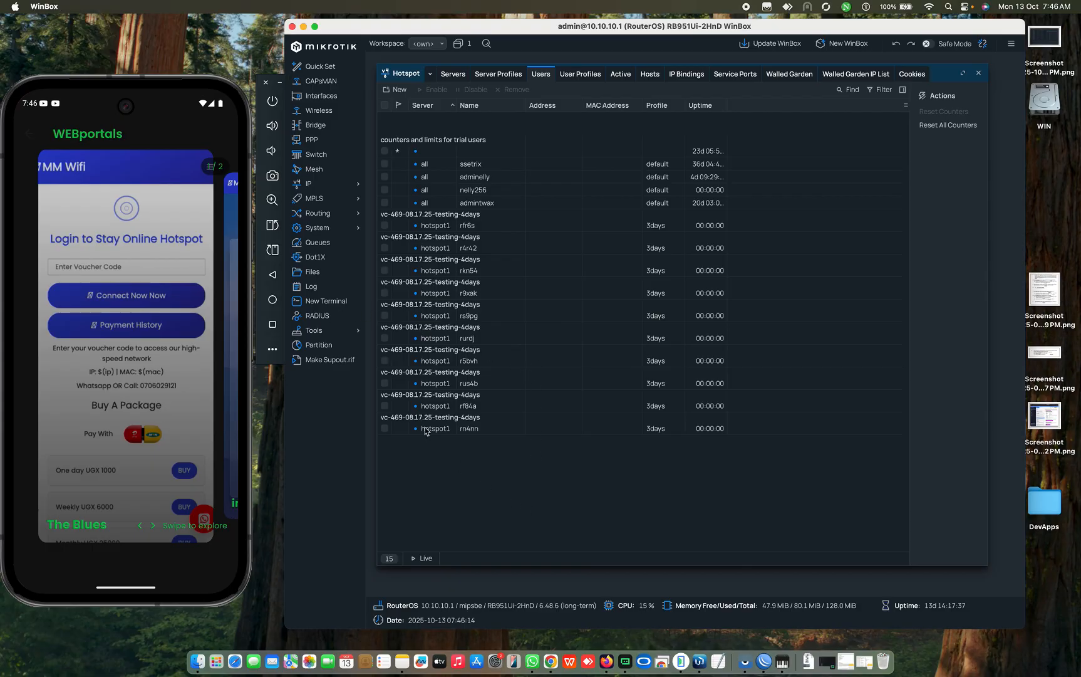
click(334, 277)
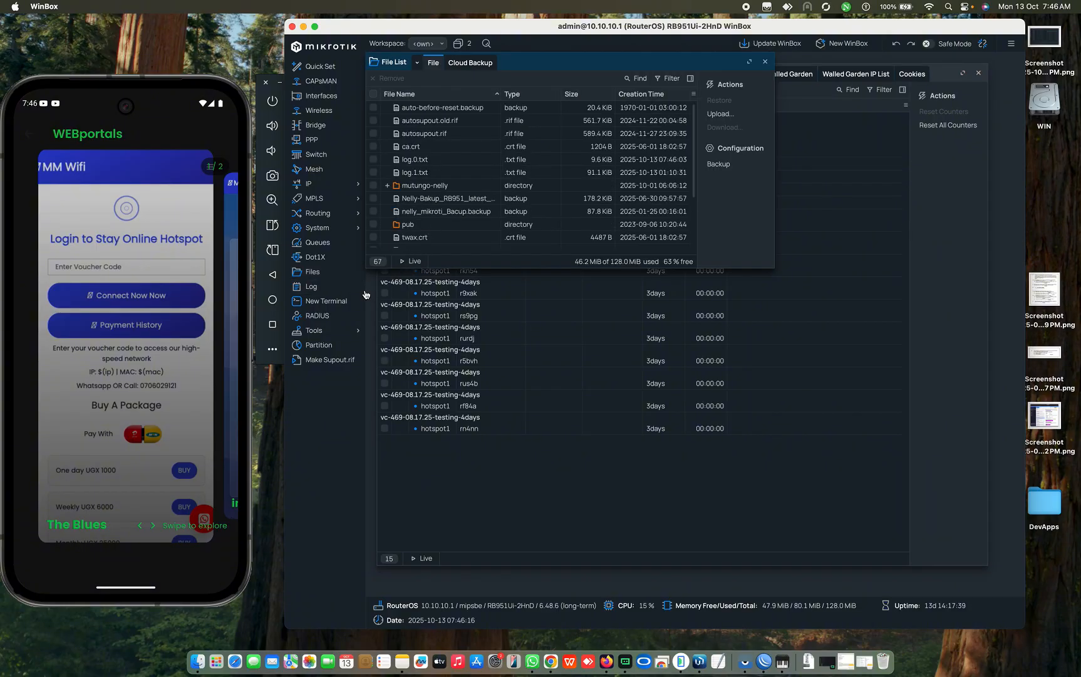
click(423, 186)
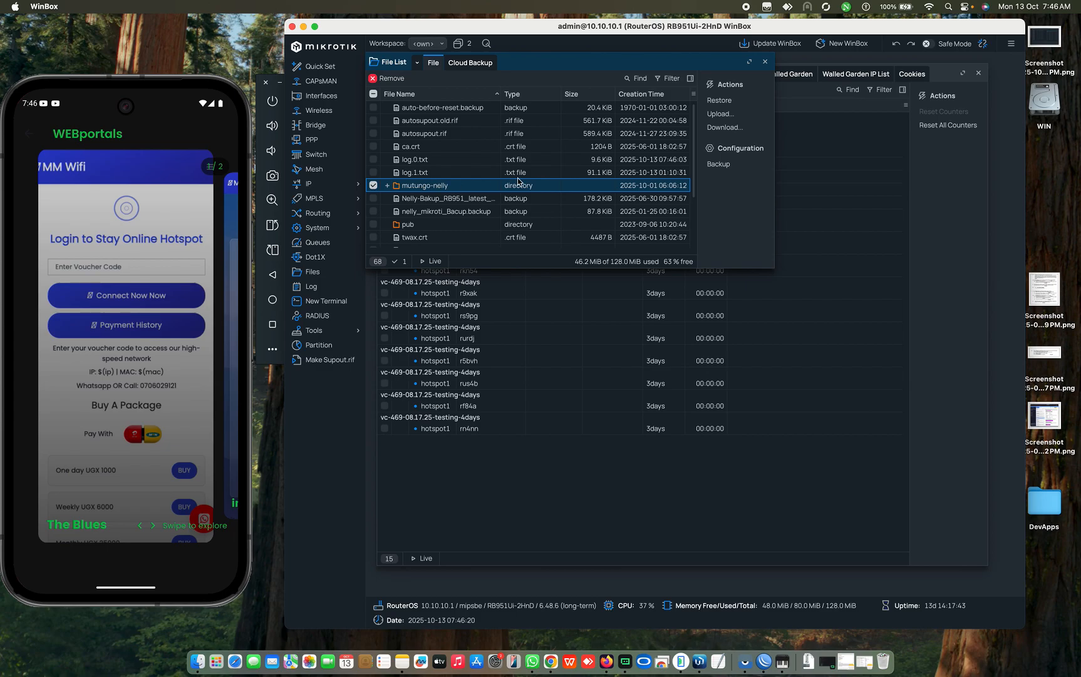
click(327, 188)
click(388, 306)
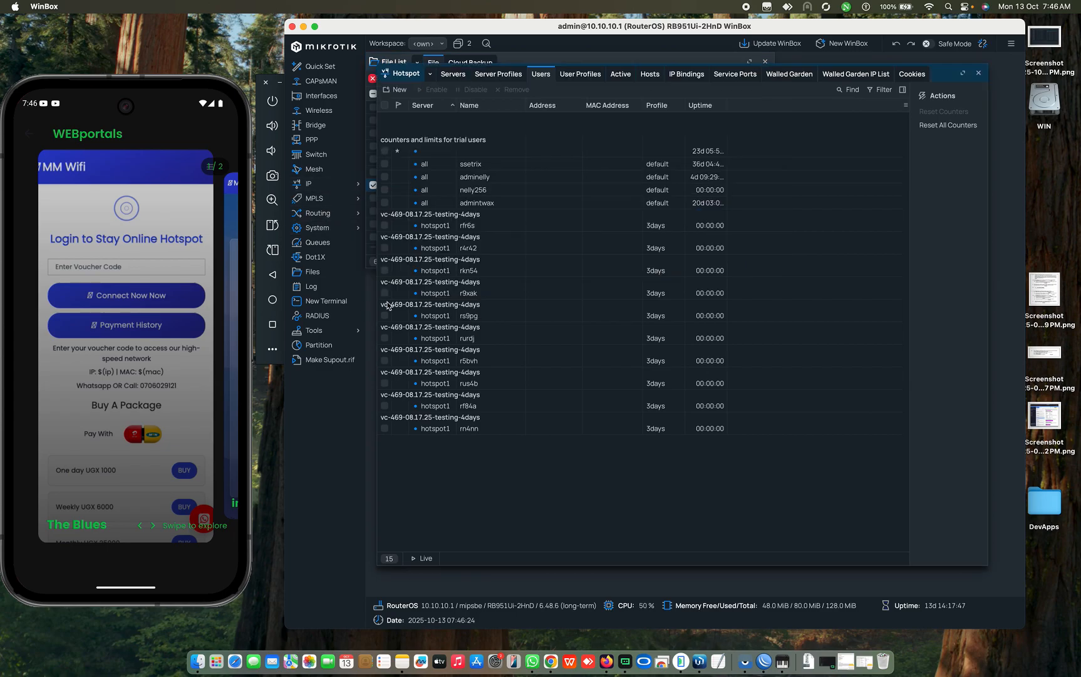
click(500, 77)
Step: Confirm hsprof1's HTML Directory is mutungo-nelly without changes, then list hotspot servers showing hotspot1
click(545, 132)
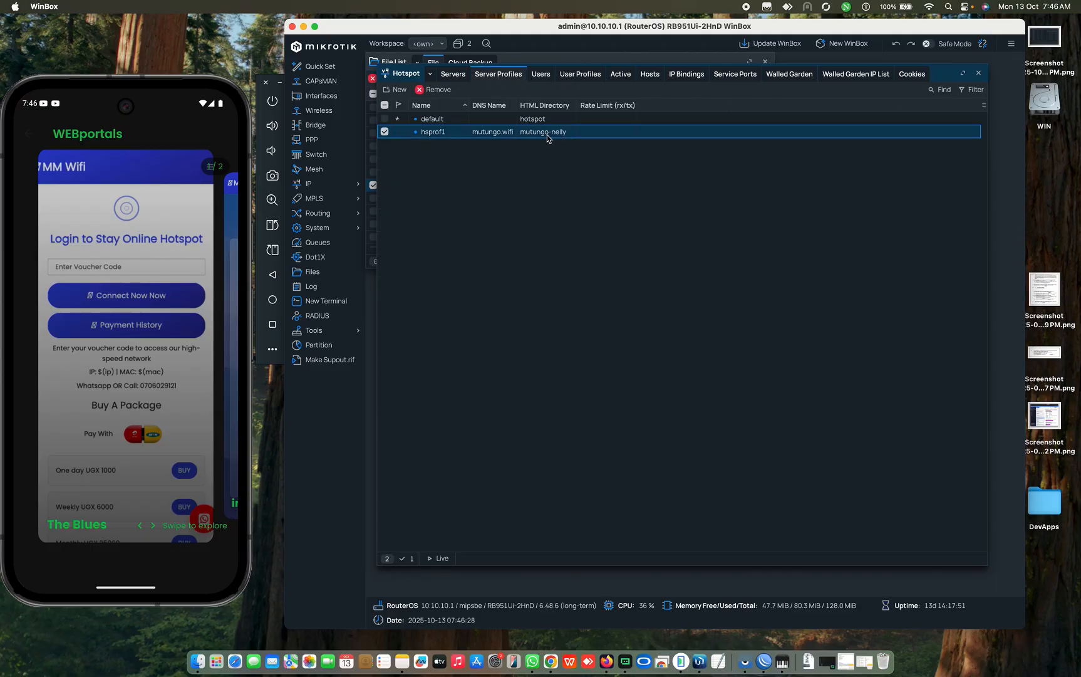
double_click(544, 134)
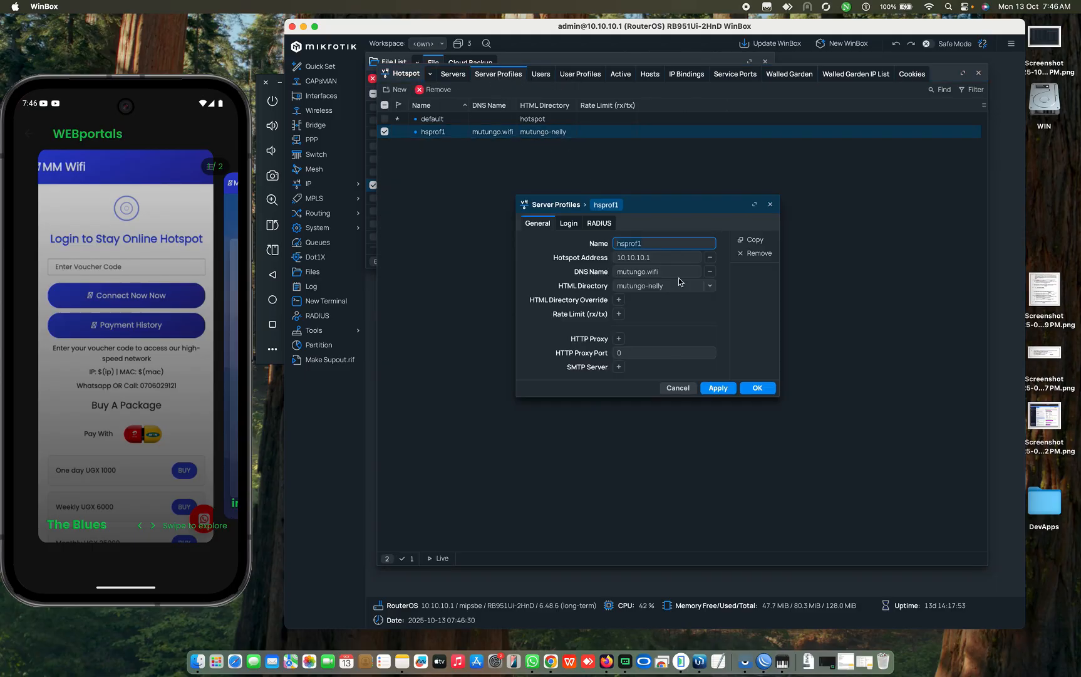
click(711, 286)
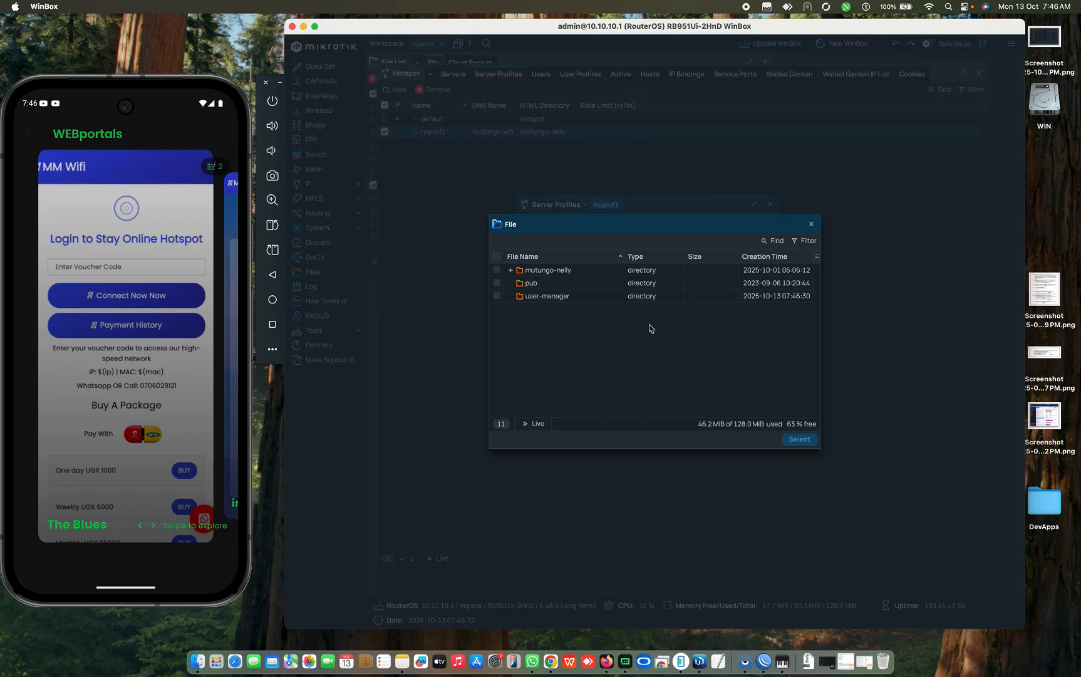
click(496, 273)
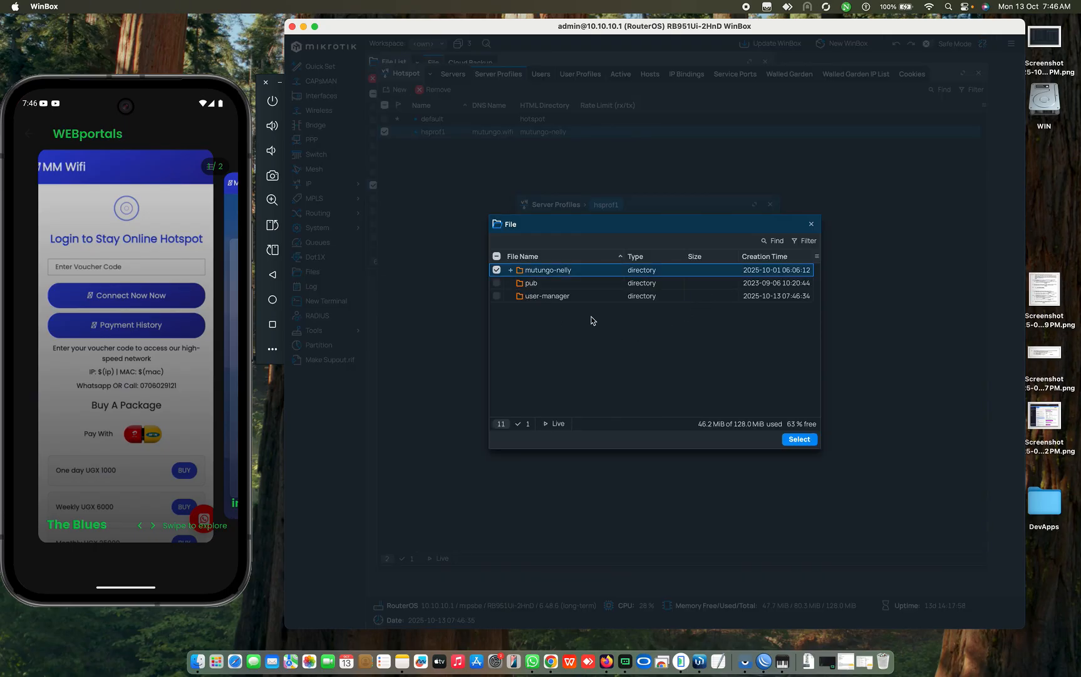
click(812, 224)
click(770, 204)
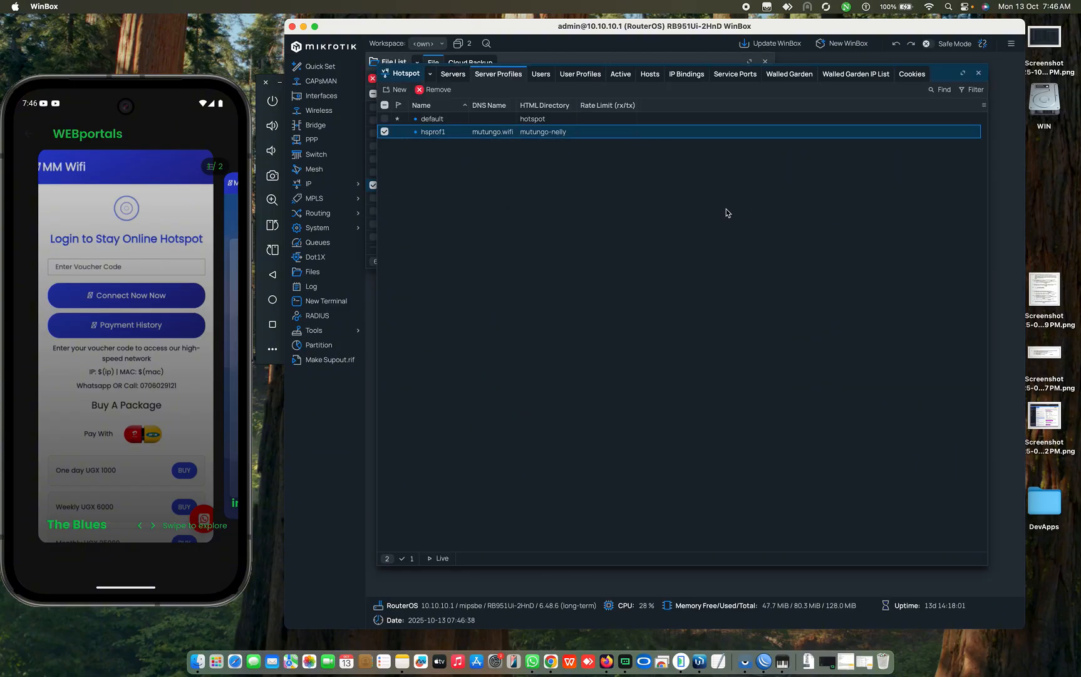
click(457, 75)
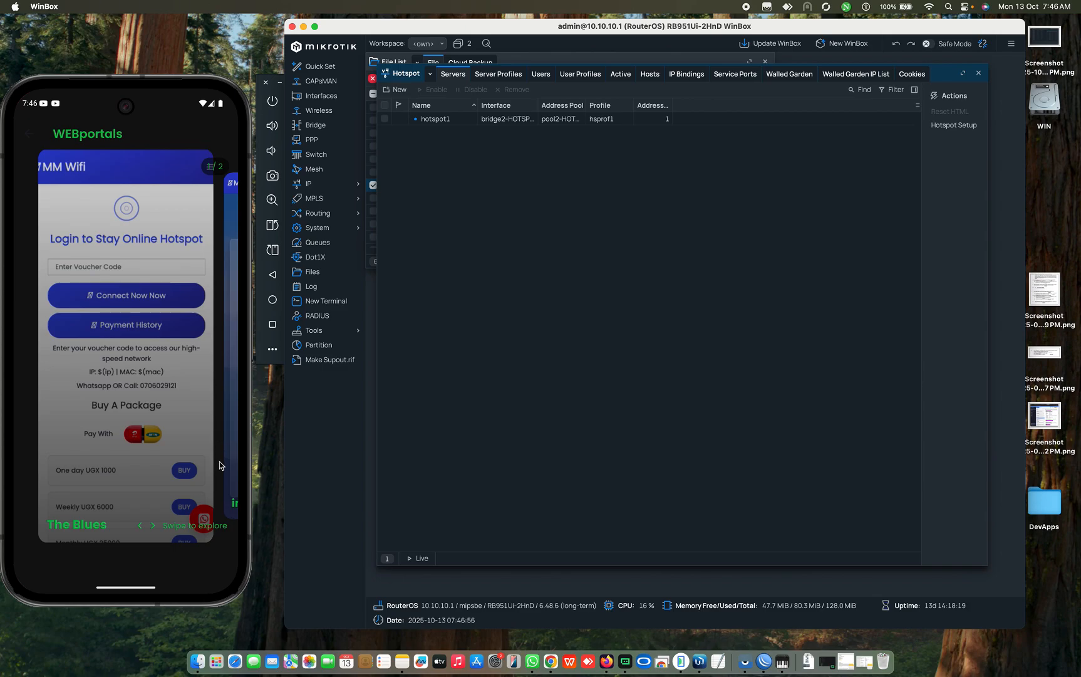
drag(222, 464, 151, 451)
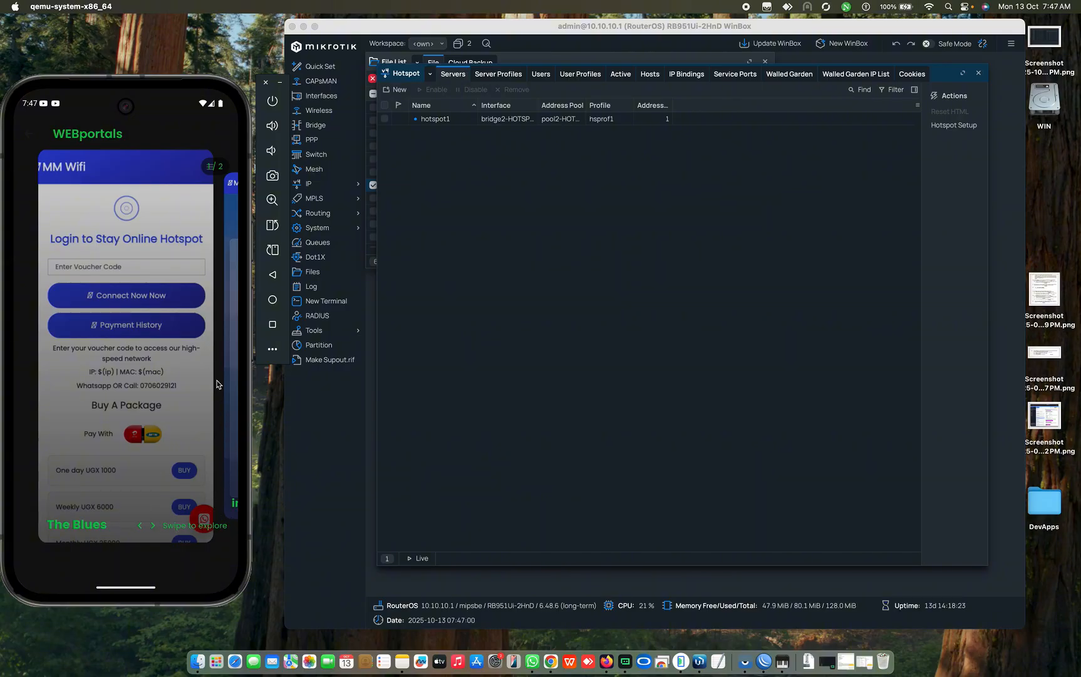
click(143, 272)
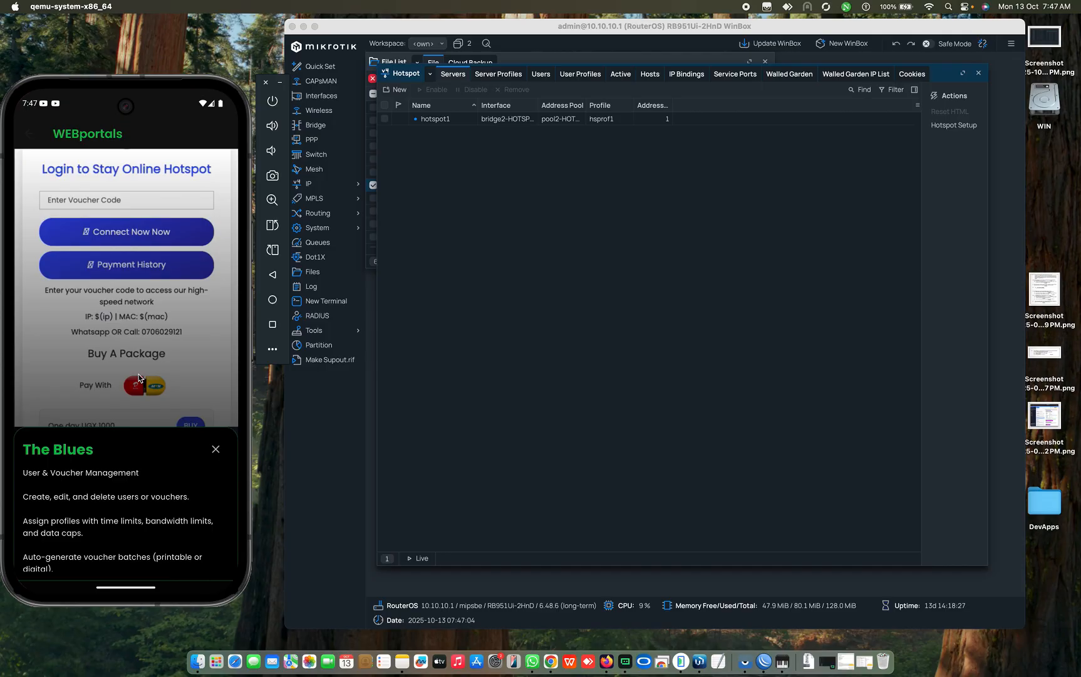
drag(129, 455, 186, 176)
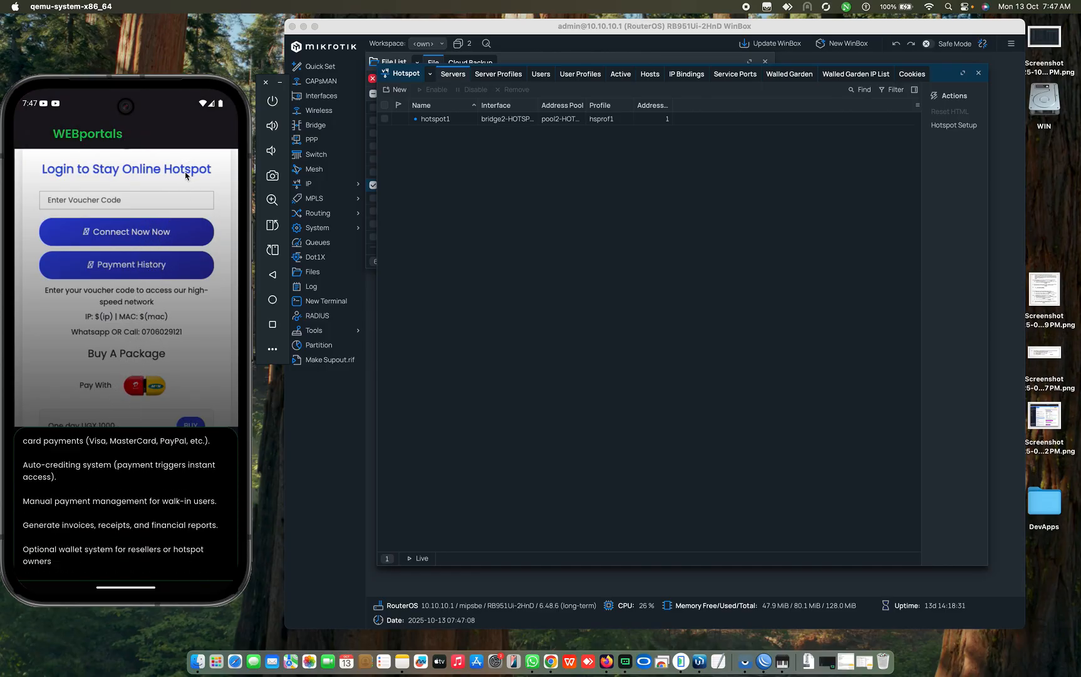
drag(117, 493, 126, 538)
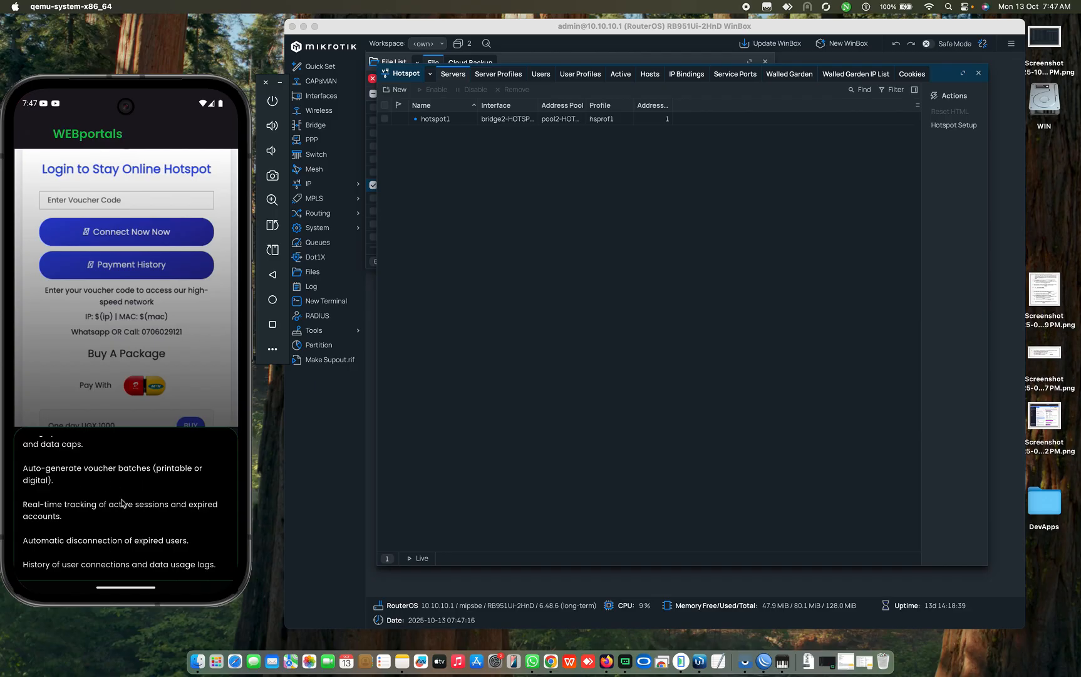
drag(124, 505, 129, 431)
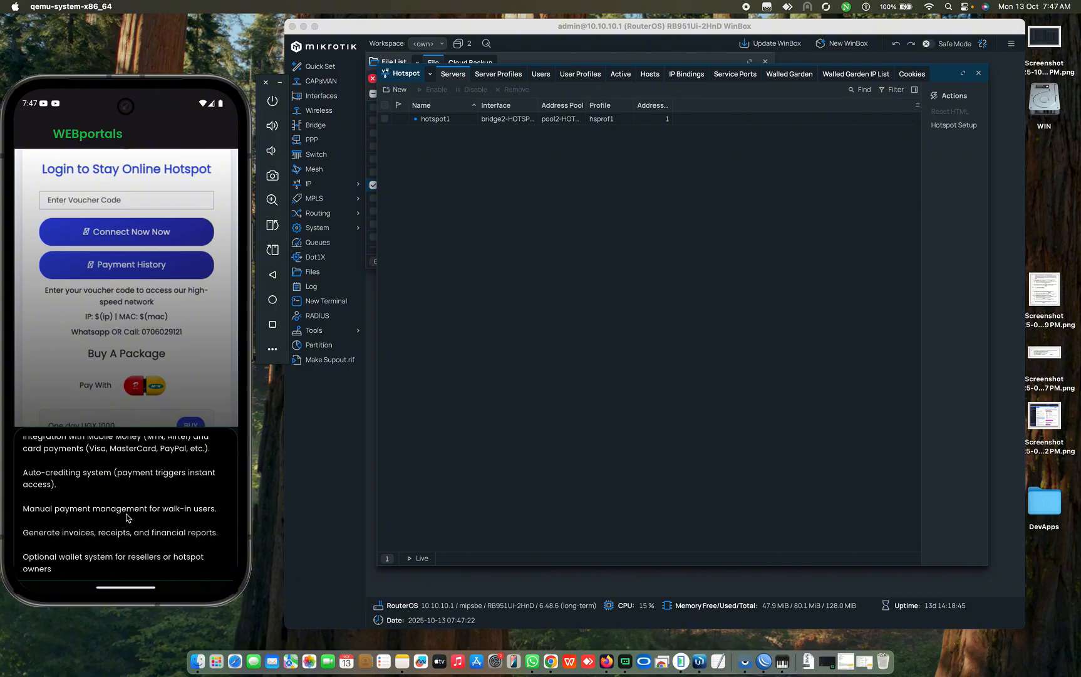
drag(129, 515, 130, 475)
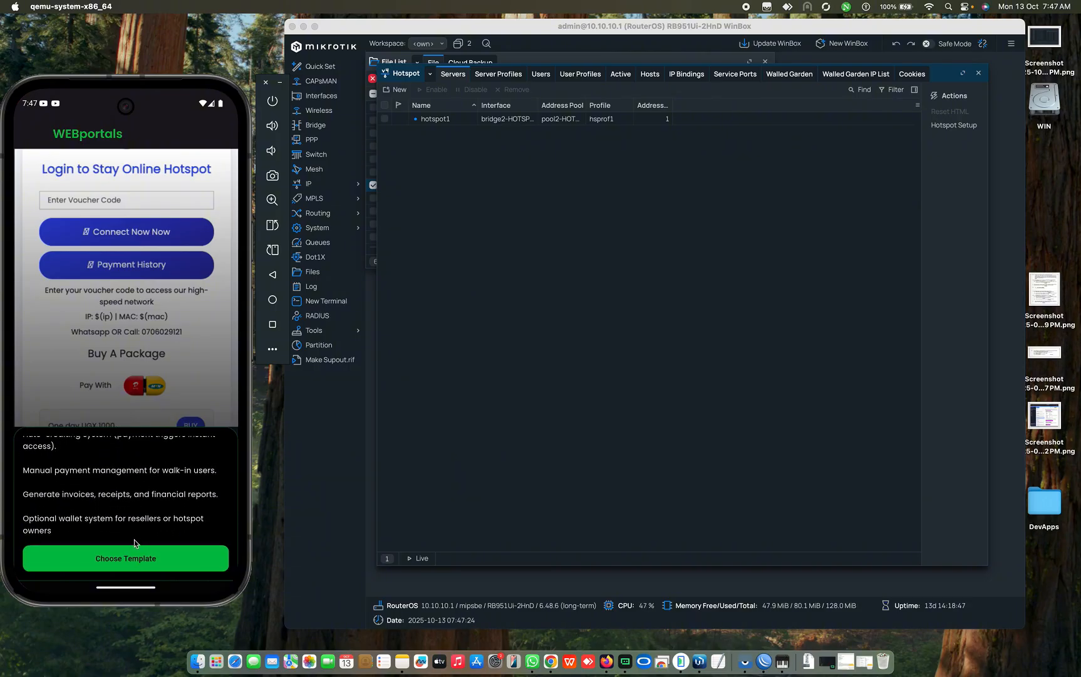
drag(130, 458, 137, 555)
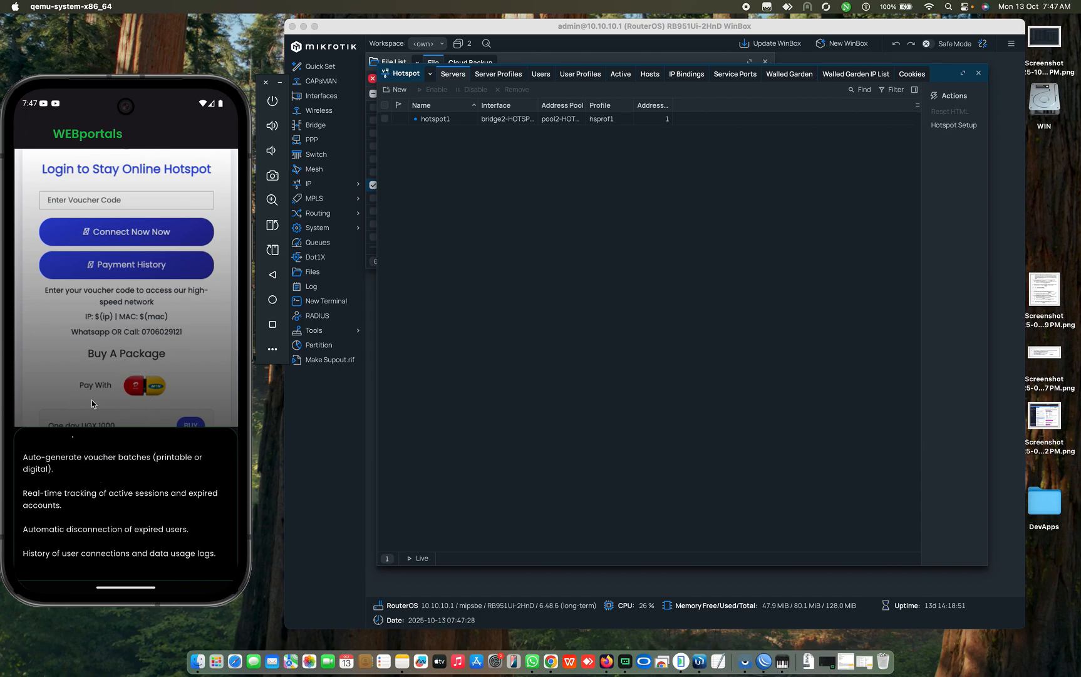
click(27, 135)
click(92, 435)
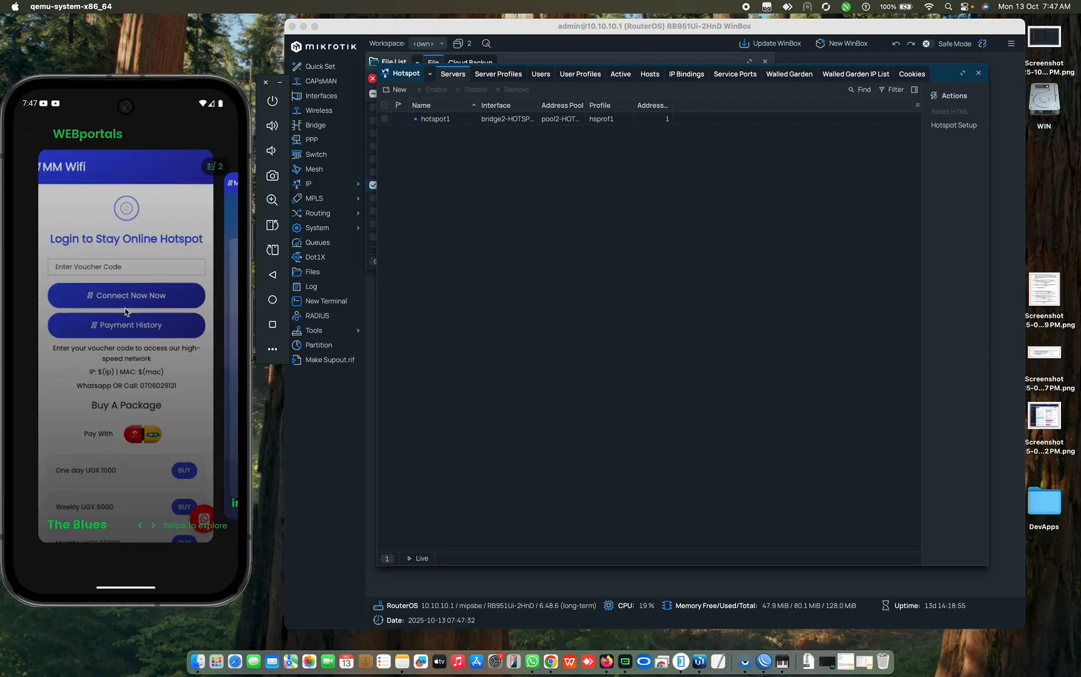
Step: Open the inter_Switch template's details and compare its night and day login pages
drag(207, 401, 39, 379)
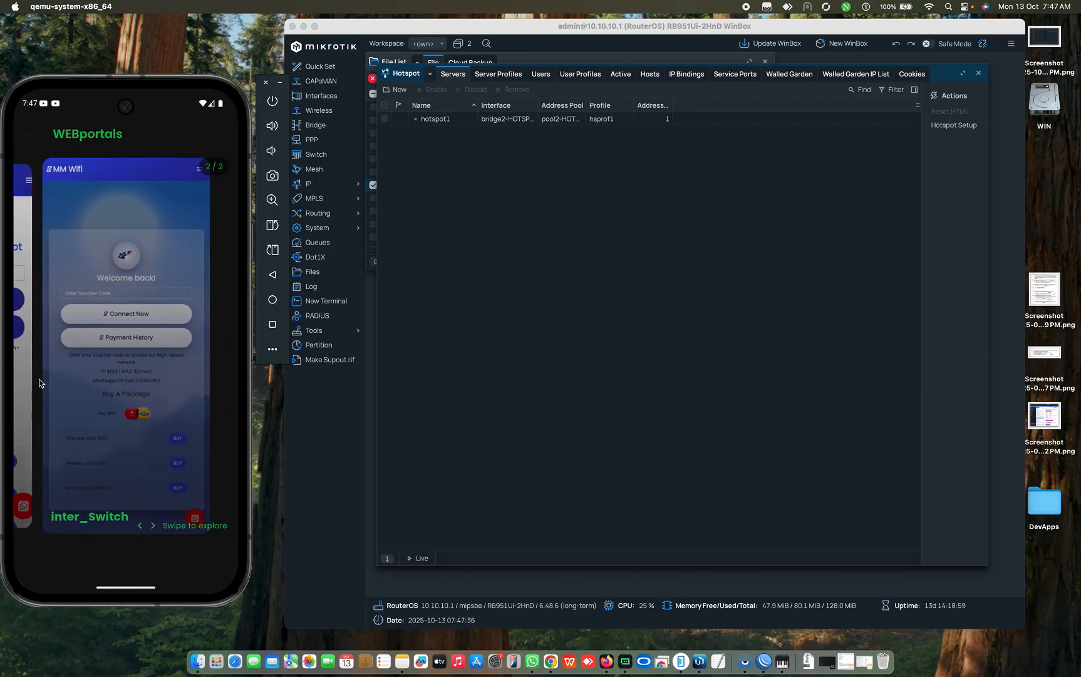
drag(136, 398, 120, 398)
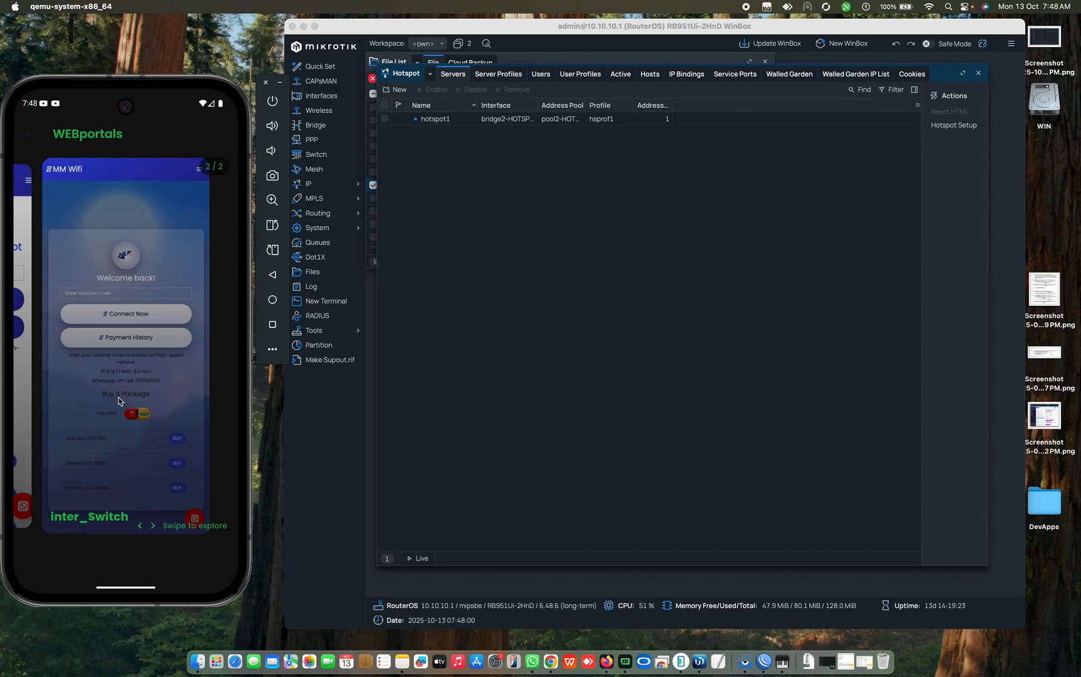
click(118, 399)
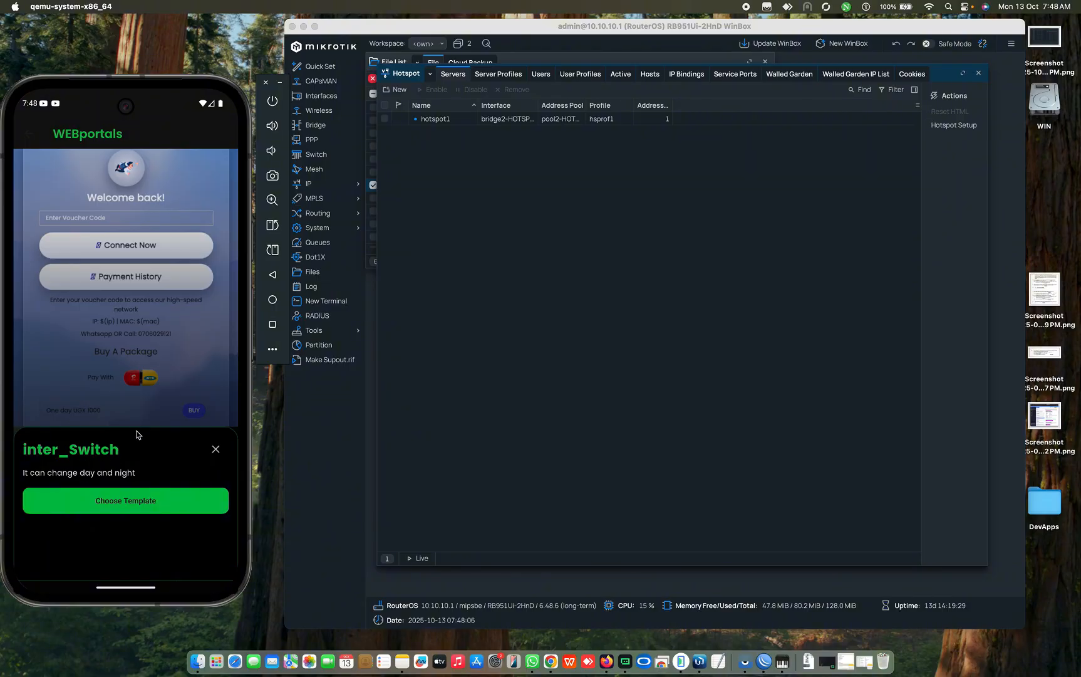
drag(138, 431, 134, 335)
drag(198, 345, 65, 314)
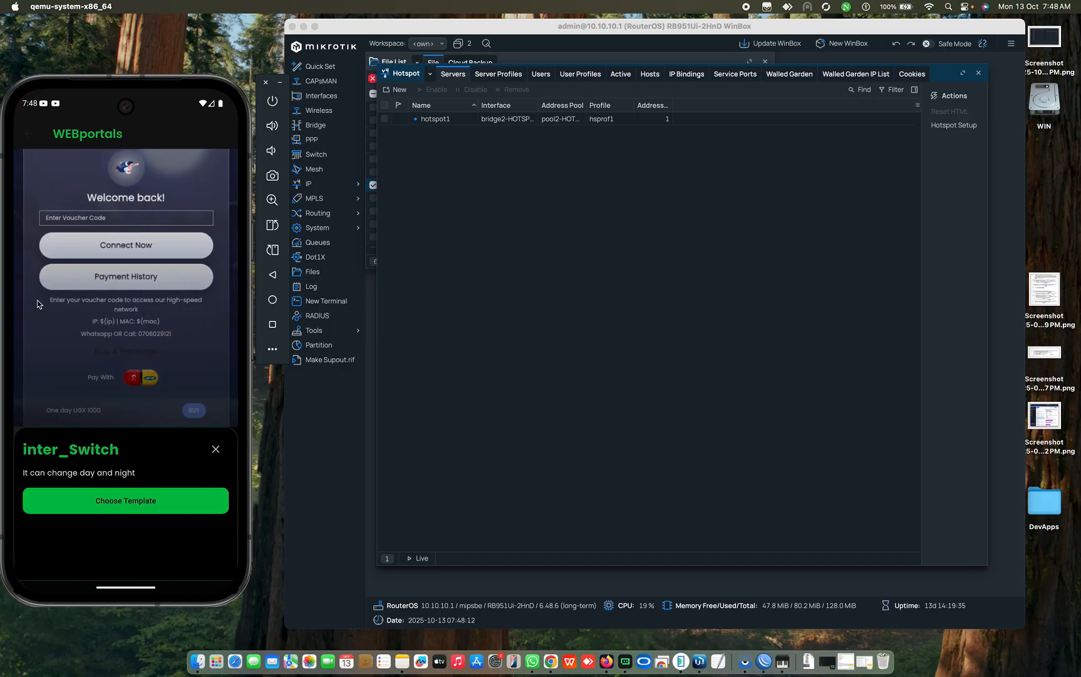
drag(44, 308, 167, 315)
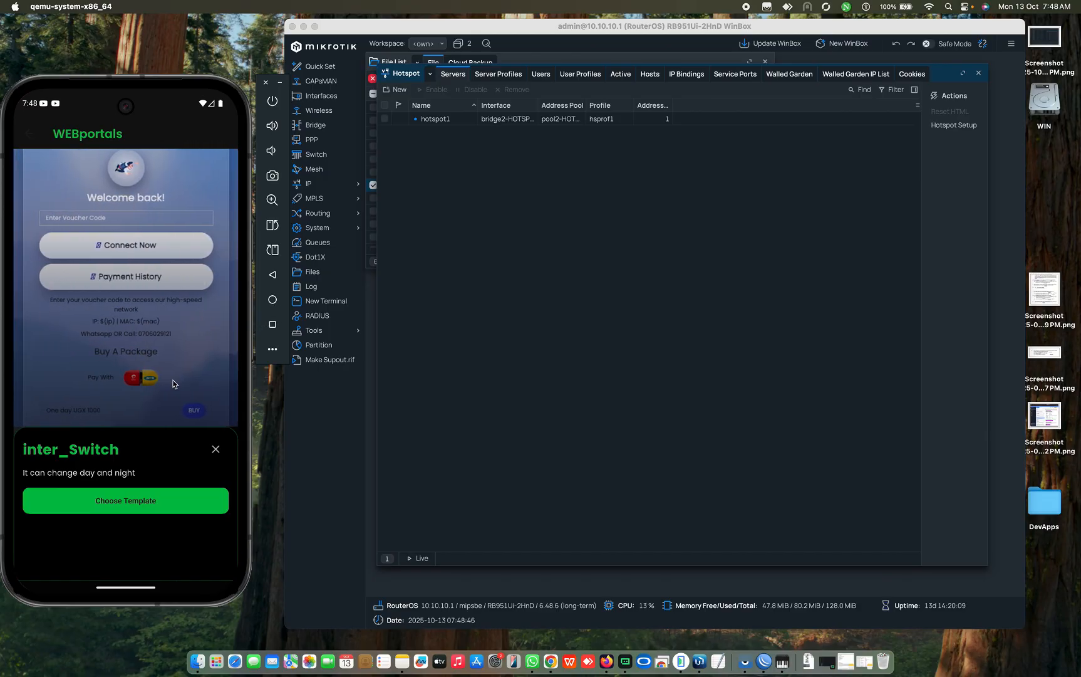
Step: Close the inter_Switch sheet and go back to the top of the Router Dashboard, showing 2 active vouchers
click(215, 450)
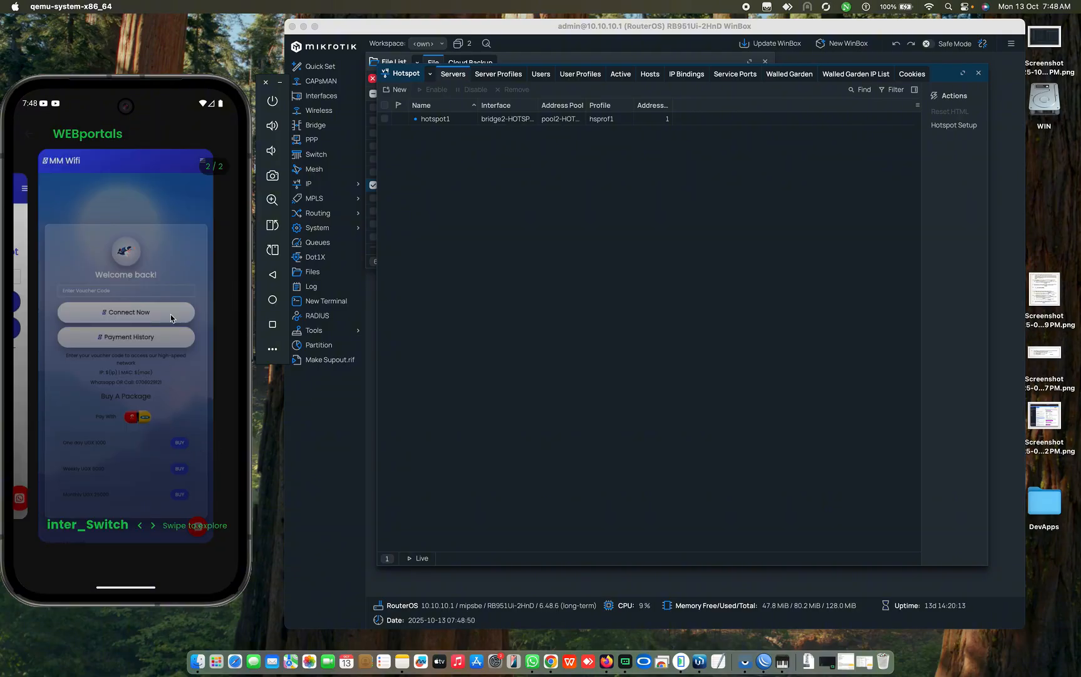
click(34, 138)
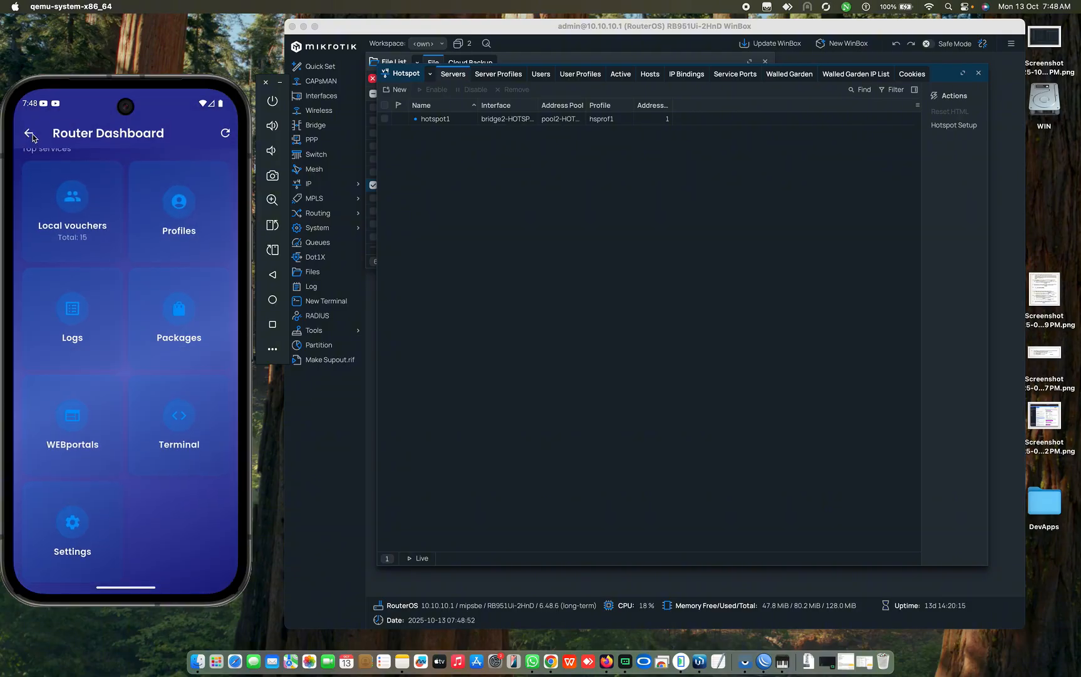
scroll(123, 264, up, 3)
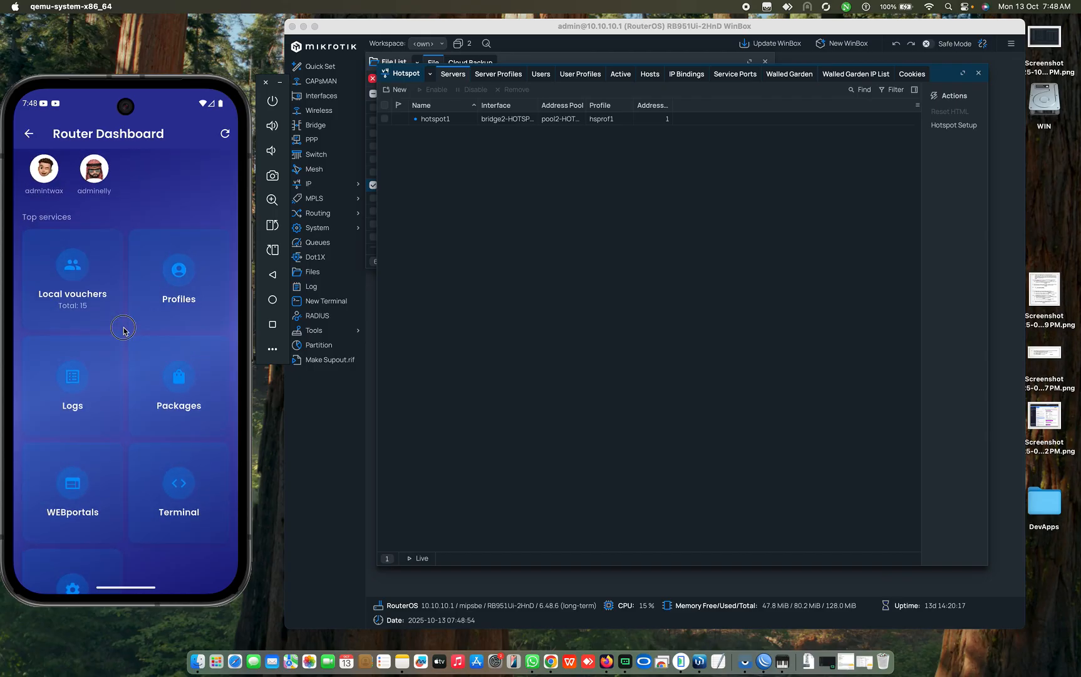
scroll(62, 272, up, 3)
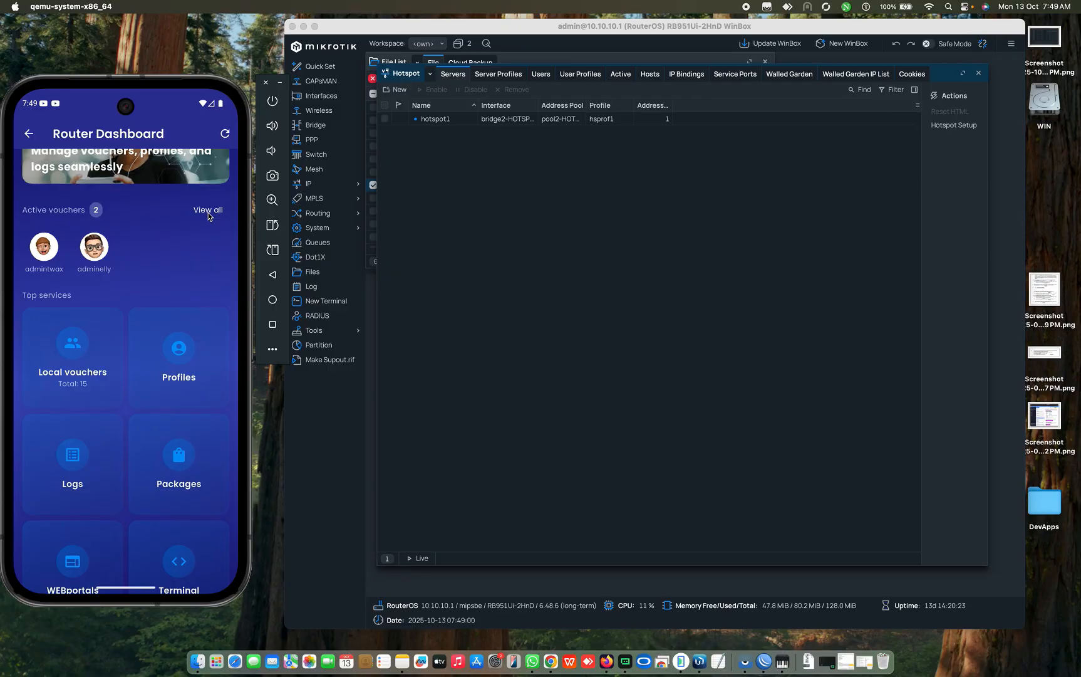
scroll(156, 250, up, 2)
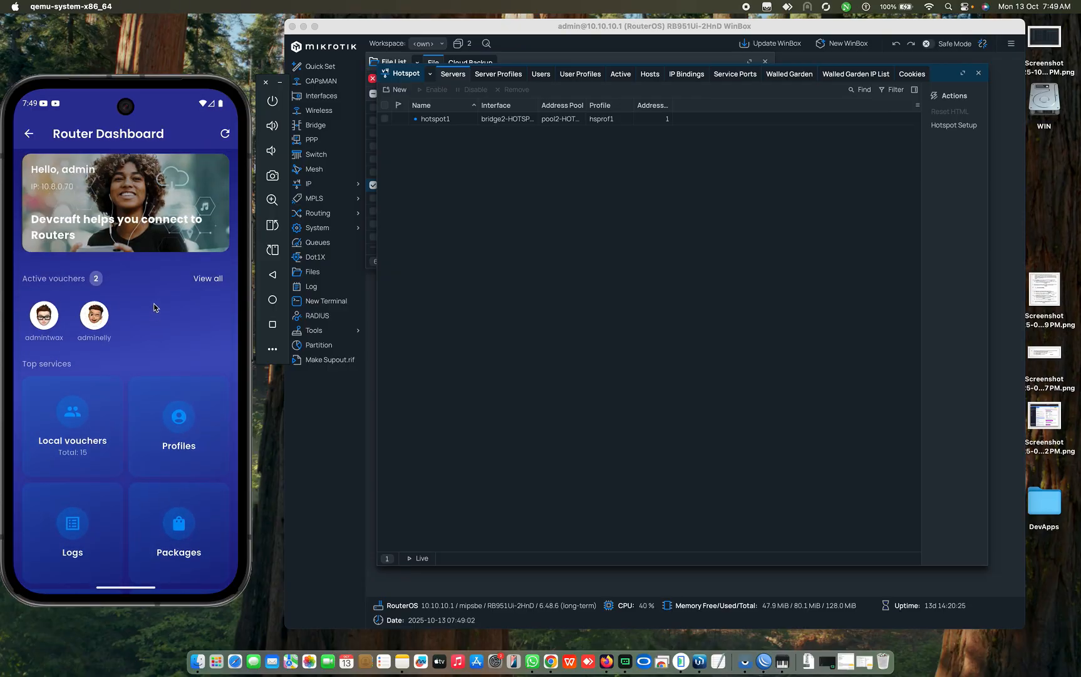